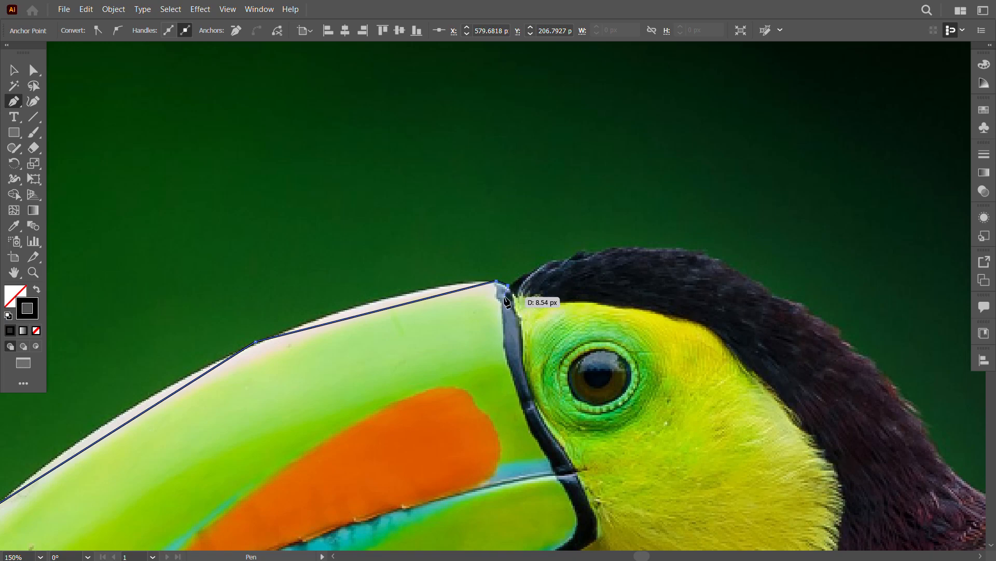
# Step: Continue the beak outline with straight Pen segments down the black band behind the beak to its lower corner
pyautogui.click(521, 320)
pyautogui.click(525, 381)
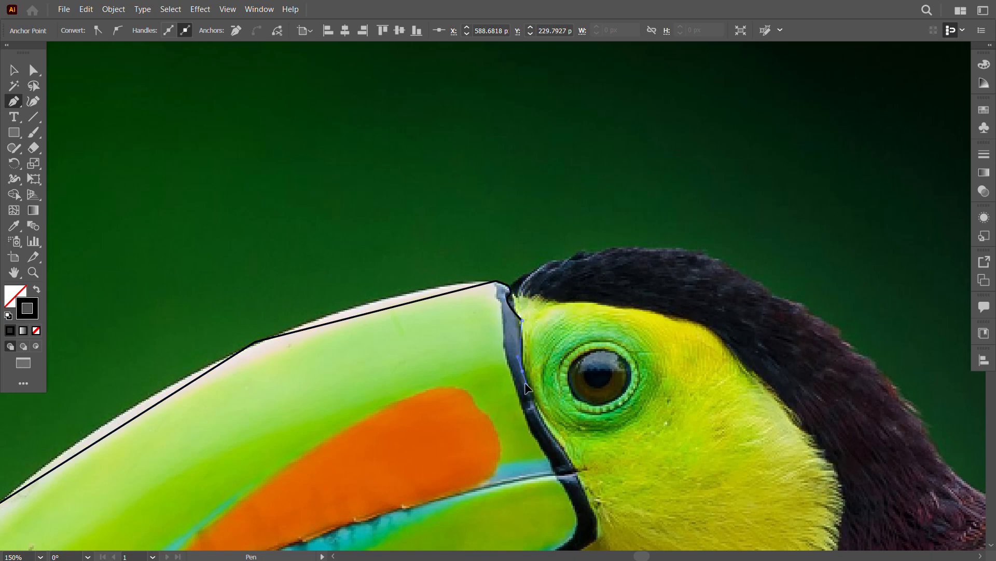
pyautogui.click(537, 409)
pyautogui.moveTo(570, 463); pyautogui.dragTo(487, 282)
pyautogui.click(486, 280)
pyautogui.moveTo(502, 340); pyautogui.dragTo(495, 279)
pyautogui.click(498, 263)
pyautogui.moveTo(560, 369); pyautogui.dragTo(618, 328)
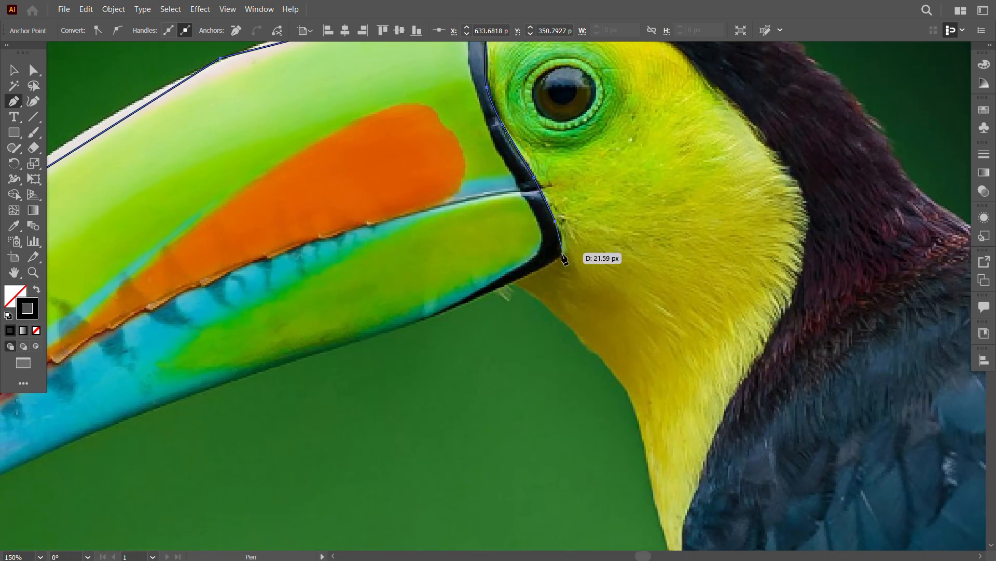
pyautogui.click(562, 236)
pyautogui.click(561, 260)
# Step: Extend the outline with straight segments along the beak's lower edge towards the tip
pyautogui.moveTo(562, 315); pyautogui.dragTo(678, 289)
pyautogui.click(611, 263)
pyautogui.moveTo(605, 275); pyautogui.dragTo(755, 220)
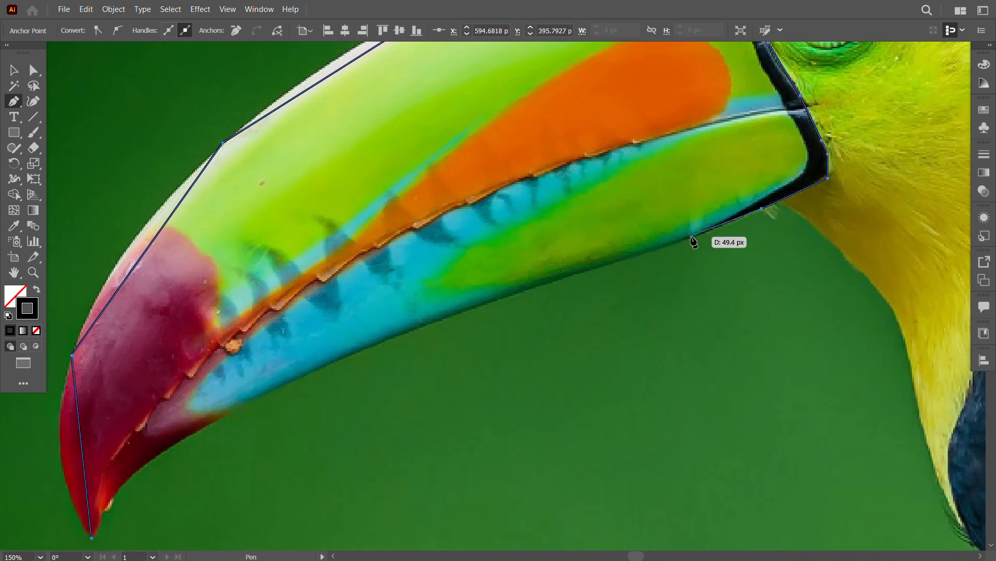
pyautogui.click(691, 236)
pyautogui.moveTo(578, 286); pyautogui.dragTo(690, 249)
pyautogui.click(639, 253)
pyautogui.moveTo(582, 311); pyautogui.dragTo(635, 240)
pyautogui.click(674, 238)
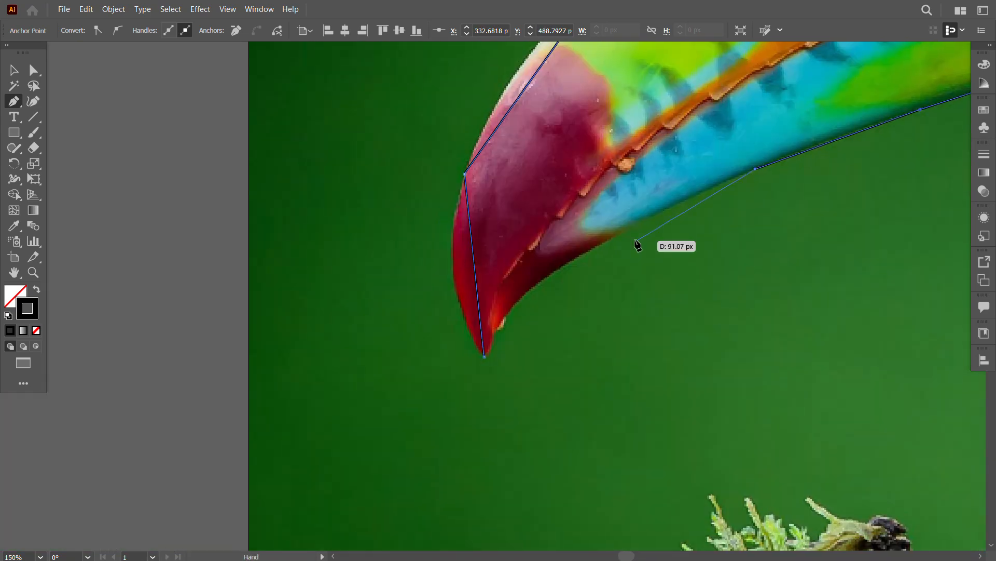
# Step: Trace the underside of the dark red tip and close the beak outline at its point
pyautogui.click(630, 228)
pyautogui.moveTo(584, 289); pyautogui.dragTo(645, 250)
pyautogui.click(610, 236)
pyautogui.moveTo(575, 280); pyautogui.dragTo(571, 247)
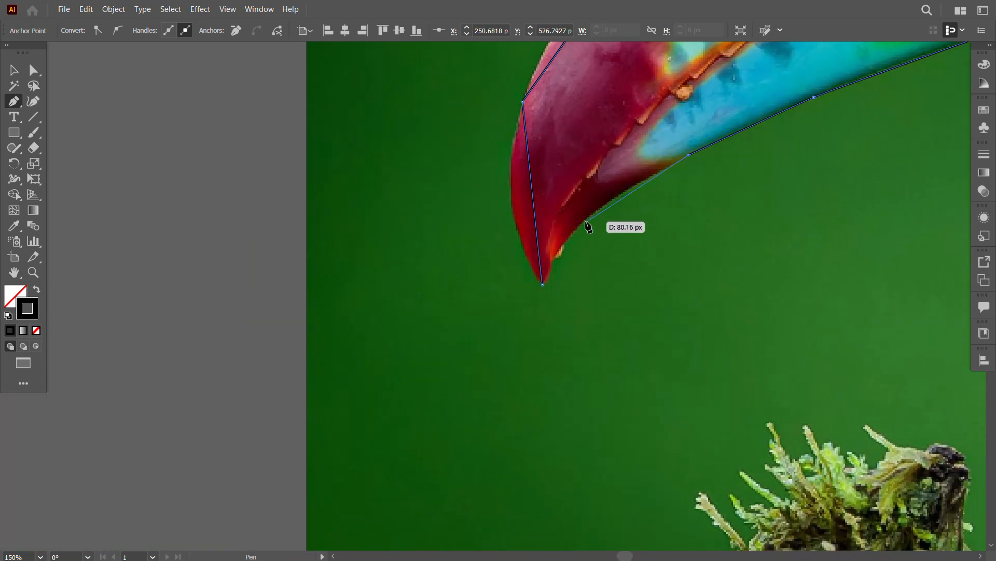
pyautogui.click(559, 249)
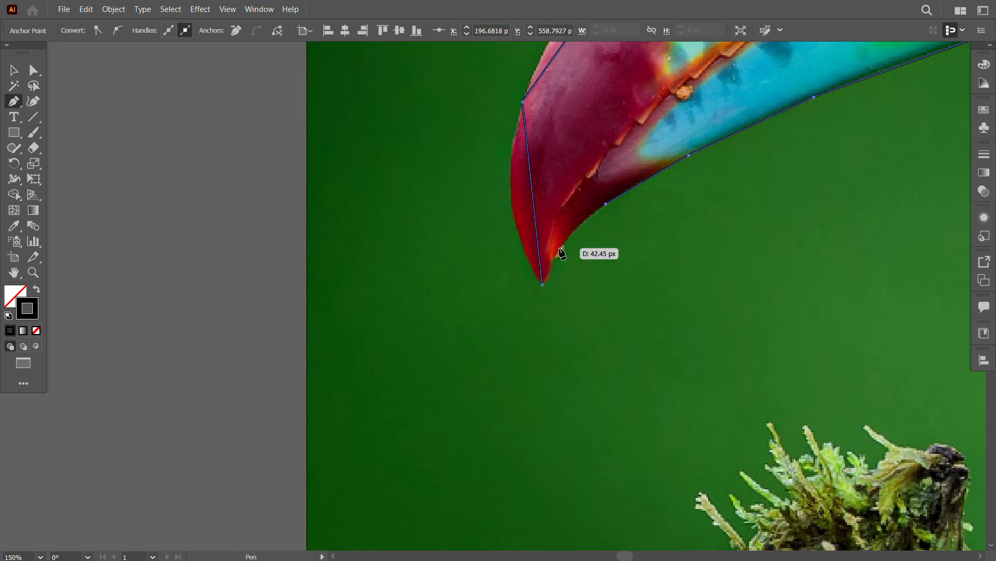
# Step: Bend the straight segments around the beak's tip and upper edge with the Anchor Point tool so they follow the photo
pyautogui.hotkey('shift', 'c')
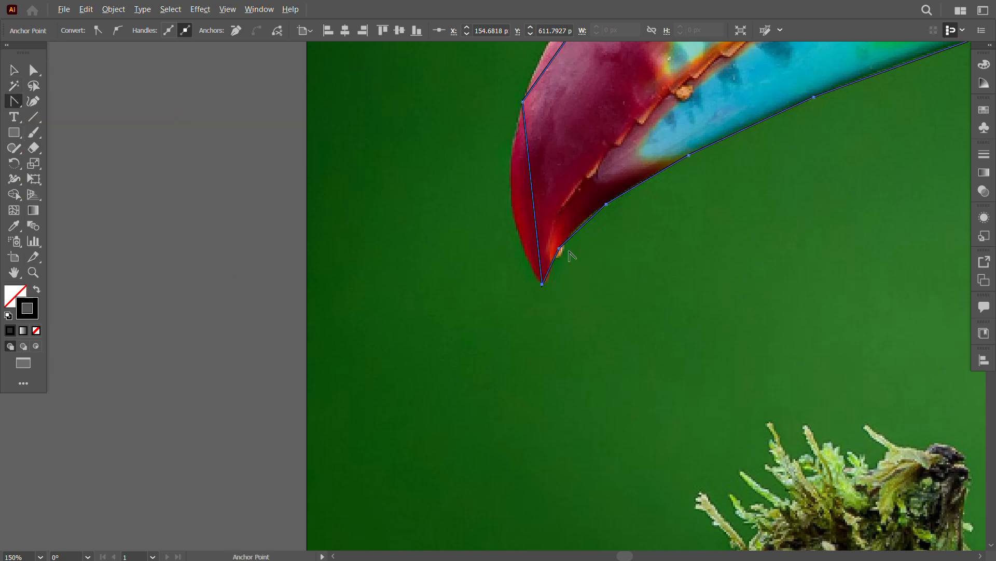
pyautogui.moveTo(587, 230); pyautogui.dragTo(507, 317)
pyautogui.moveTo(452, 282); pyautogui.dragTo(431, 282)
pyautogui.moveTo(587, 253); pyautogui.dragTo(513, 449)
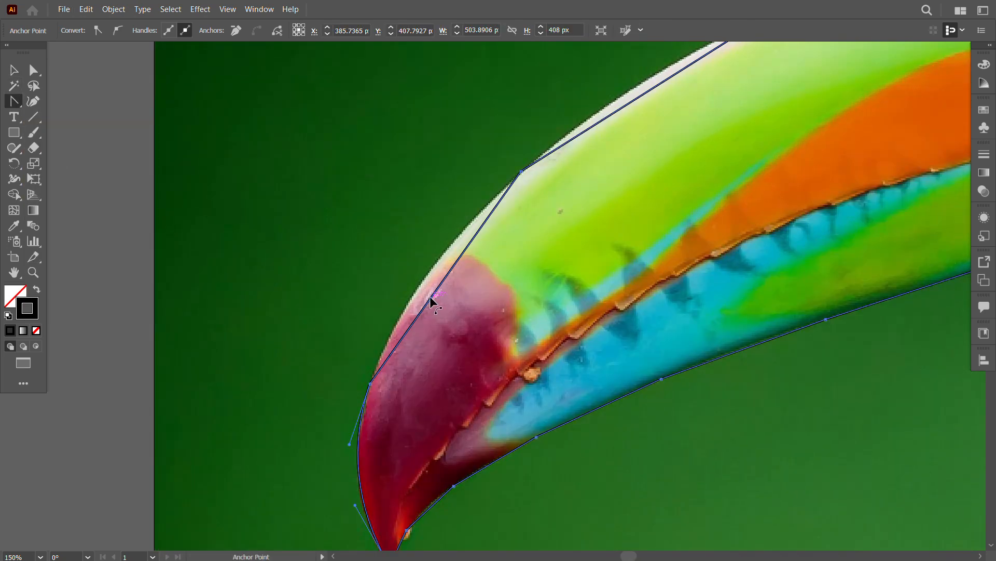
pyautogui.moveTo(432, 298); pyautogui.dragTo(422, 283)
pyautogui.moveTo(593, 102); pyautogui.dragTo(337, 282)
pyautogui.moveTo(617, 186); pyautogui.dragTo(443, 274)
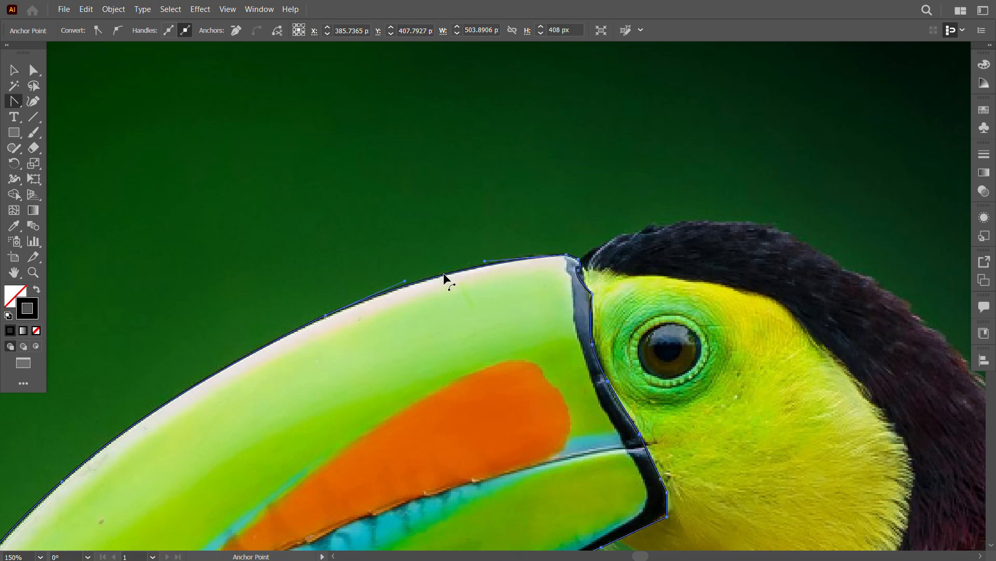
pyautogui.moveTo(594, 421); pyautogui.dragTo(536, 216)
pyautogui.moveTo(332, 410); pyautogui.dragTo(635, 254)
pyautogui.moveTo(244, 471); pyautogui.dragTo(388, 386)
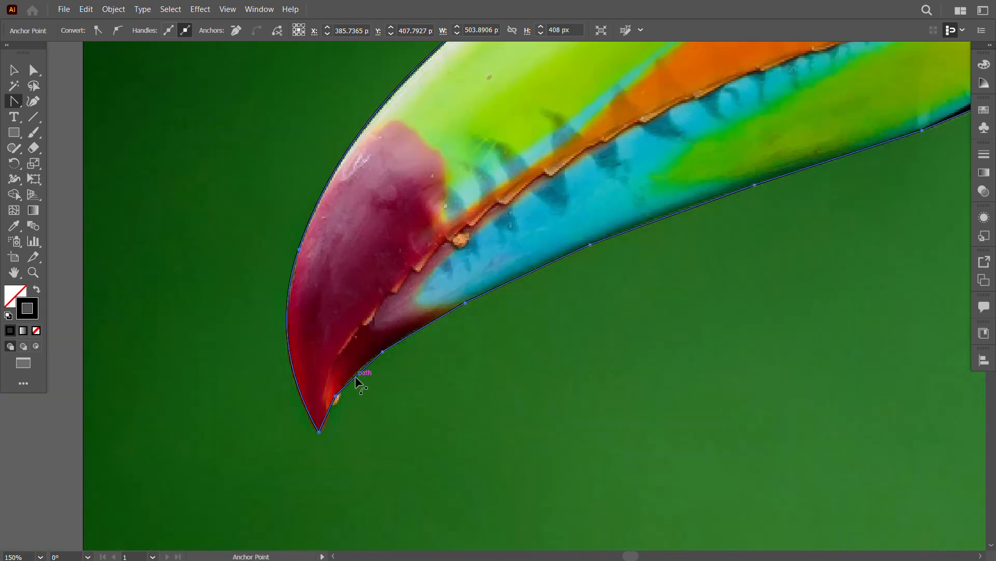
# Step: Smooth the beak outline around the tip and along the upper edge with the Smooth tool
pyautogui.rightClick(15, 149)
pyautogui.click(73, 178)
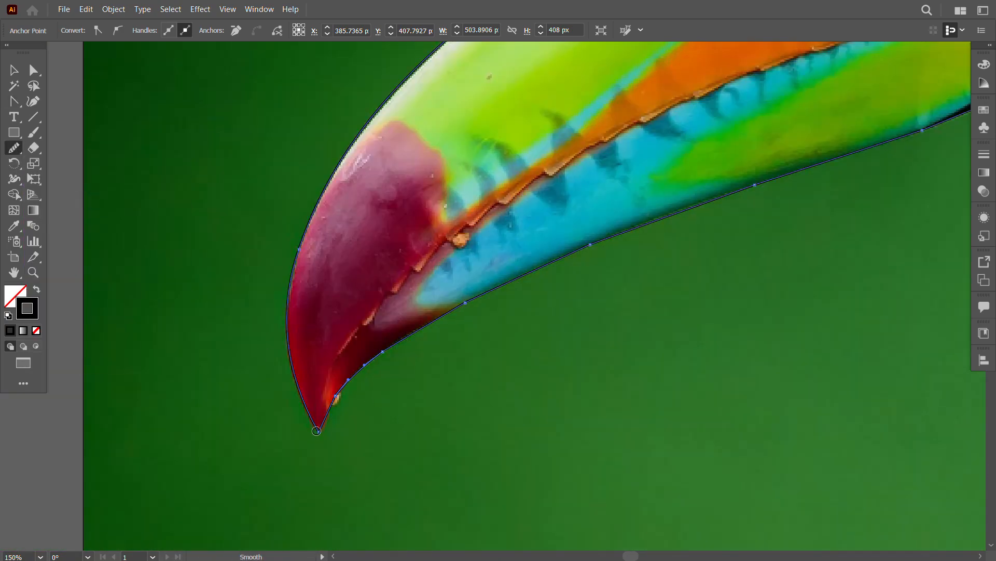
pyautogui.moveTo(317, 430); pyautogui.dragTo(357, 137)
pyautogui.moveTo(379, 211); pyautogui.dragTo(256, 433)
pyautogui.moveTo(220, 379); pyautogui.dragTo(249, 341)
pyautogui.moveTo(388, 229); pyautogui.dragTo(305, 357)
pyautogui.moveTo(254, 378); pyautogui.dragTo(374, 292)
pyautogui.moveTo(431, 289); pyautogui.dragTo(322, 414)
pyautogui.moveTo(353, 370); pyautogui.dragTo(568, 289)
pyautogui.moveTo(657, 288); pyautogui.dragTo(593, 271)
# Step: Smooth the outline along the black band and the beak's lower edge, and deselect it
pyautogui.moveTo(687, 472); pyautogui.dragTo(587, 289)
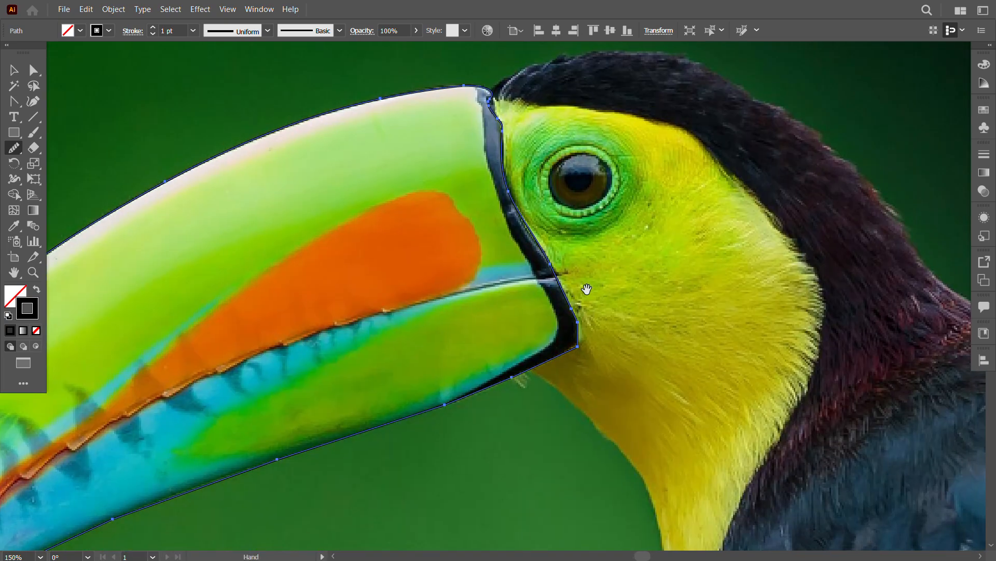
pyautogui.moveTo(591, 376); pyautogui.dragTo(603, 327)
pyautogui.moveTo(582, 258); pyautogui.dragTo(589, 291)
pyautogui.moveTo(483, 385); pyautogui.dragTo(649, 315)
pyautogui.moveTo(692, 260); pyautogui.dragTo(394, 359)
pyautogui.moveTo(338, 414); pyautogui.dragTo(534, 356)
pyautogui.moveTo(488, 338)
pyautogui.mouseDown()
pyautogui.moveTo(343, 408)
pyautogui.moveTo(445, 387)
pyautogui.mouseUp()
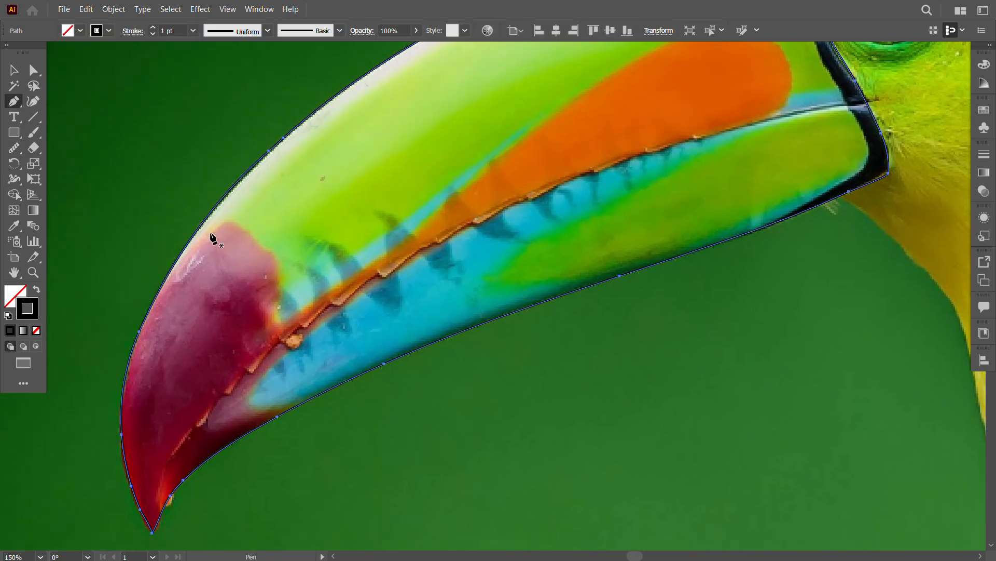
pyautogui.press('v')
pyautogui.hotkey('ctrl', 'shift', 'a')
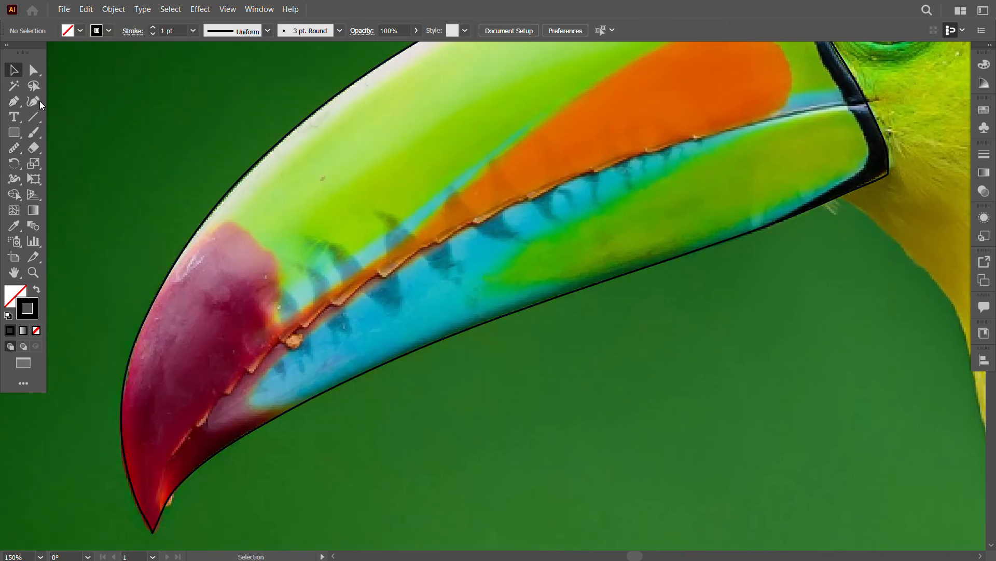
# Step: Start a new Pen path on the beak outline and trace the boundary between the red tip and the green area
pyautogui.press('p')
pyautogui.click(169, 270)
pyautogui.click(229, 219)
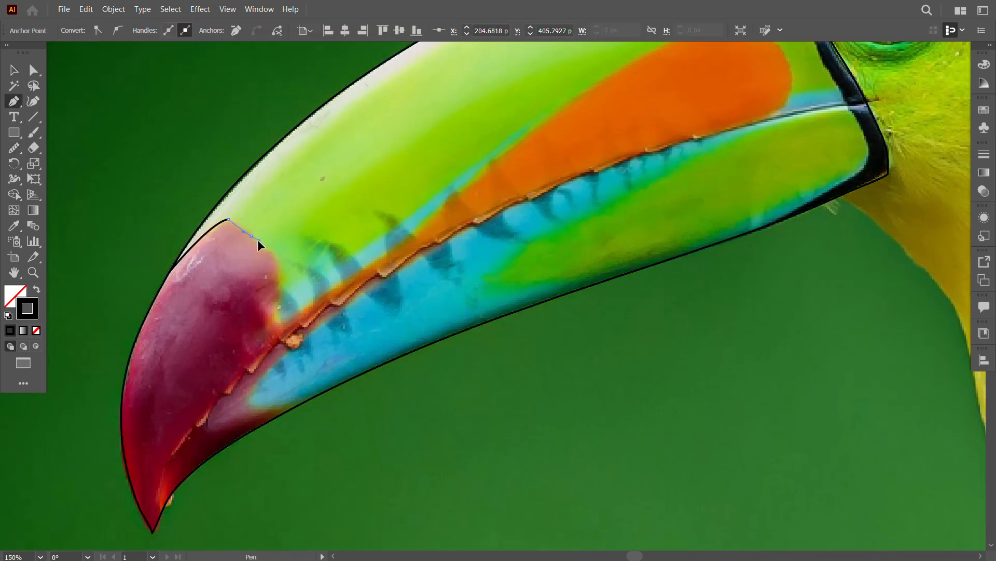
pyautogui.moveTo(282, 337); pyautogui.dragTo(291, 307)
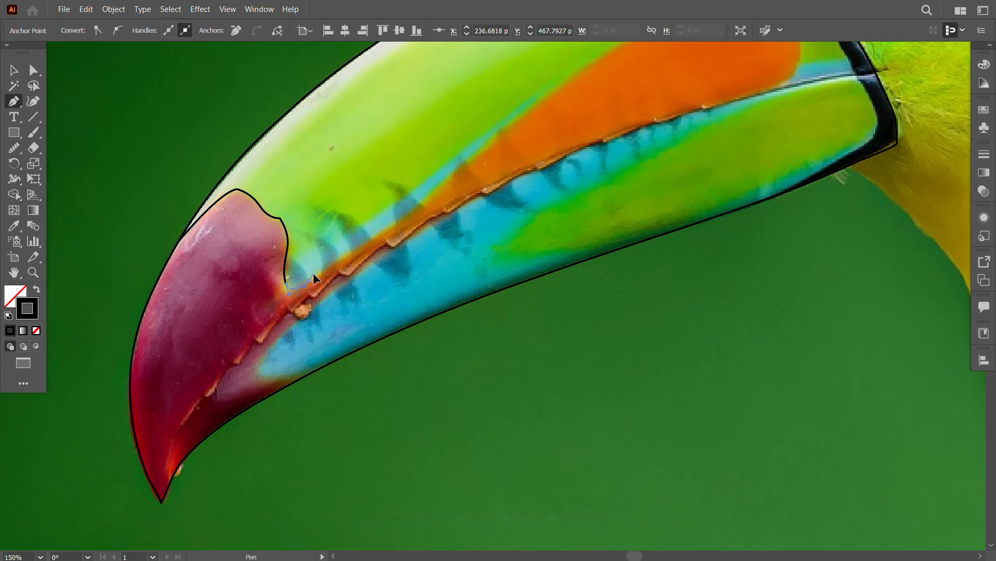
# Step: Continue the path in curves along the upper edge of the orange stripe and patch
pyautogui.moveTo(410, 213); pyautogui.dragTo(323, 268)
pyautogui.moveTo(340, 250); pyautogui.dragTo(361, 236)
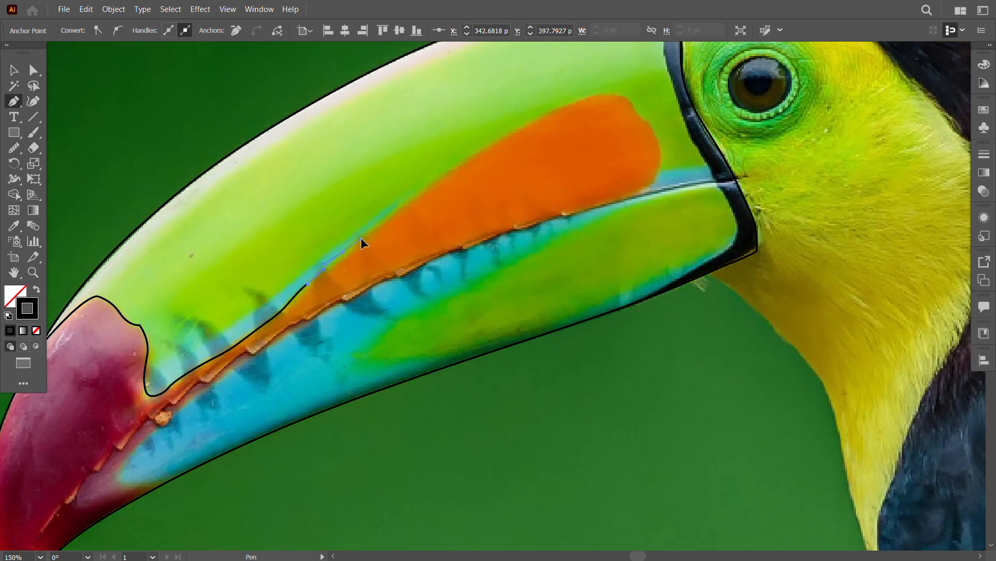
pyautogui.moveTo(408, 200); pyautogui.dragTo(425, 183)
pyautogui.moveTo(478, 176); pyautogui.dragTo(373, 258)
pyautogui.moveTo(370, 232); pyautogui.dragTo(389, 220)
# Step: Trace around the rounded end of the orange patch and back along the start of its lower edge
pyautogui.moveTo(470, 179); pyautogui.dragTo(483, 177)
pyautogui.moveTo(523, 182); pyautogui.dragTo(549, 208)
pyautogui.moveTo(555, 247); pyautogui.dragTo(547, 261)
pyautogui.moveTo(537, 272); pyautogui.dragTo(557, 246)
pyautogui.moveTo(479, 286); pyautogui.dragTo(572, 247)
pyautogui.click(570, 230)
pyautogui.hotkey('ctrl', 'z')
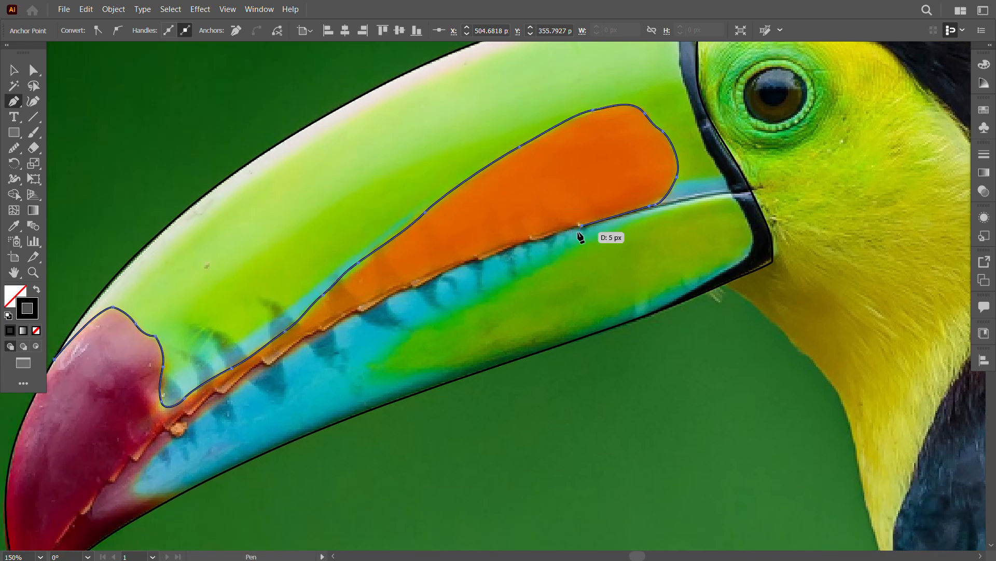
# Step: Trace the first serrations of the mouth line beneath the orange patch at higher zoom
pyautogui.click(32, 273)
pyautogui.click(586, 223)
pyautogui.click(587, 225)
pyautogui.moveTo(307, 442); pyautogui.dragTo(606, 271)
pyautogui.click(508, 293)
pyautogui.click(513, 313)
pyautogui.moveTo(509, 312); pyautogui.dragTo(651, 269)
pyautogui.click(540, 327)
pyautogui.moveTo(489, 339); pyautogui.dragTo(636, 260)
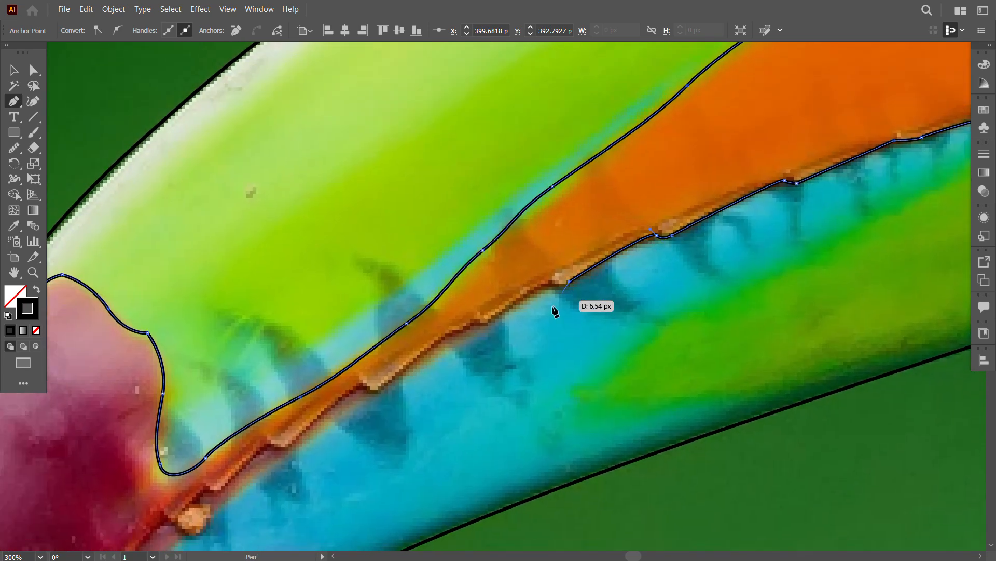
# Step: Continue the path along the middle serrations where the orange area narrows above the blue area
pyautogui.click(575, 282)
pyautogui.moveTo(550, 289); pyautogui.dragTo(617, 271)
pyautogui.moveTo(615, 263); pyautogui.dragTo(610, 260)
pyautogui.moveTo(568, 317); pyautogui.dragTo(605, 235)
pyautogui.click(583, 259)
pyautogui.moveTo(599, 263); pyautogui.dragTo(640, 233)
pyautogui.click(561, 272)
pyautogui.moveTo(549, 286); pyautogui.dragTo(619, 242)
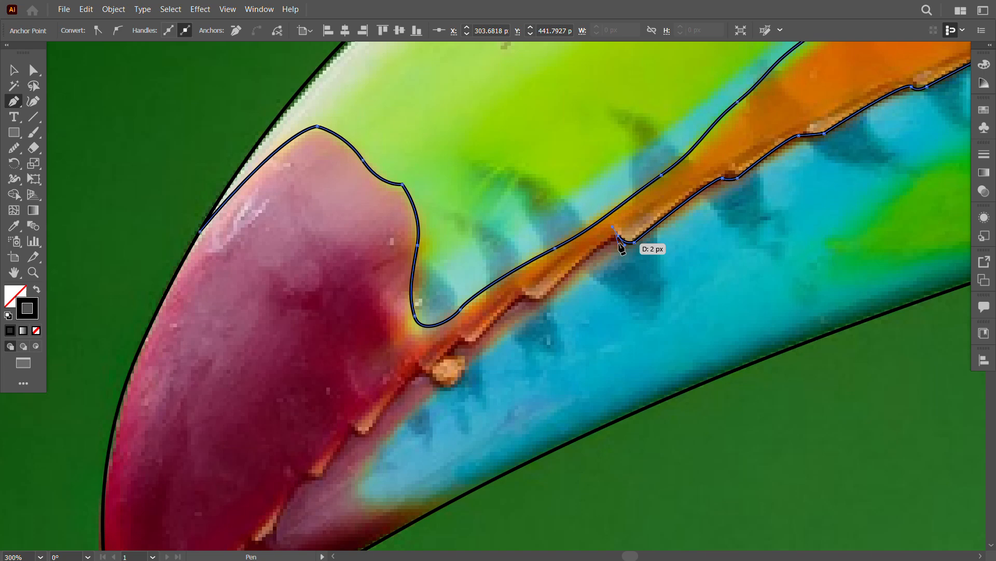
# Step: Trace the serrations of the narrow orange stripe up to the small orange lump near the red tip
pyautogui.click(543, 298)
pyautogui.moveTo(543, 297); pyautogui.dragTo(626, 267)
pyautogui.moveTo(604, 266); pyautogui.dragTo(601, 257)
pyautogui.click(555, 310)
pyautogui.moveTo(555, 309); pyautogui.dragTo(584, 251)
pyautogui.moveTo(575, 280); pyautogui.dragTo(605, 242)
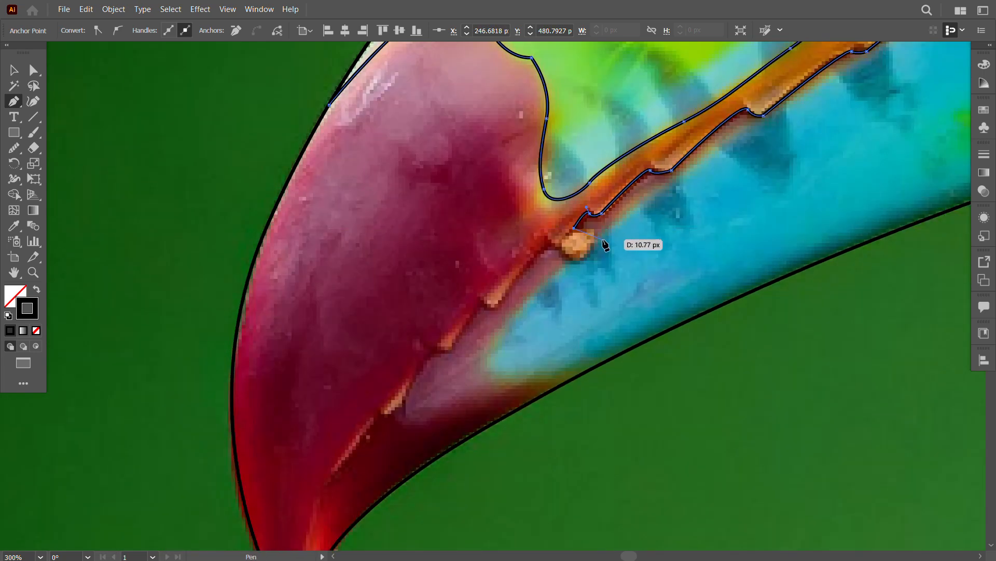
# Step: Trace the remaining serrations through the red tip and end the path at the beak's point
pyautogui.click(556, 247)
pyautogui.moveTo(544, 240); pyautogui.dragTo(543, 236)
pyautogui.click(497, 304)
pyautogui.moveTo(482, 301); pyautogui.dragTo(480, 289)
pyautogui.moveTo(480, 332); pyautogui.dragTo(497, 289)
pyautogui.click(472, 344)
pyautogui.moveTo(447, 356); pyautogui.dragTo(435, 348)
pyautogui.moveTo(465, 357); pyautogui.dragTo(528, 288)
pyautogui.click(460, 357)
pyautogui.moveTo(461, 358); pyautogui.dragTo(505, 266)
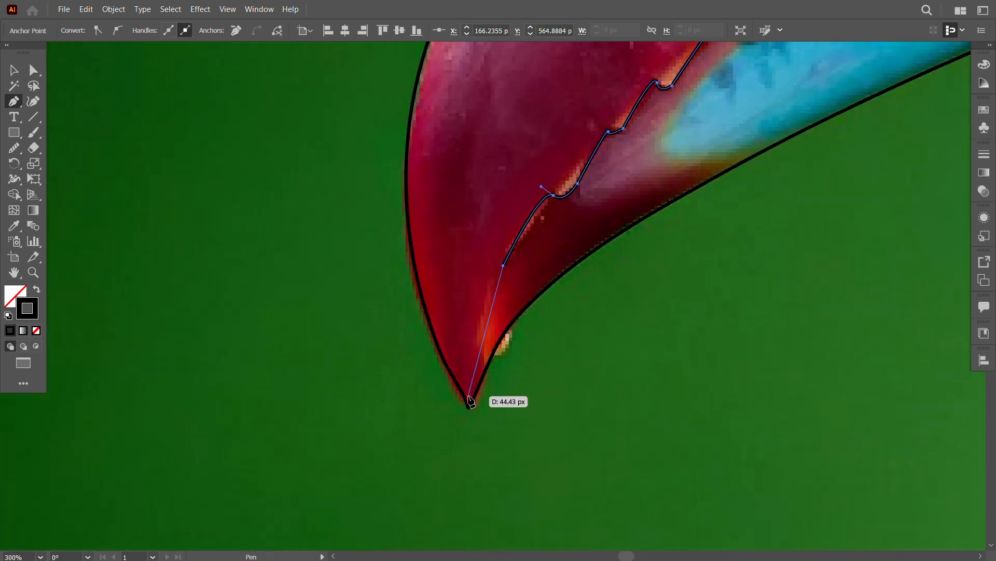
pyautogui.click(469, 405)
# Step: Draw a separate curved path from the bottom of the red-green boundary down beside the serrations to the mouth line
pyautogui.moveTo(609, 341); pyautogui.dragTo(447, 509)
pyautogui.moveTo(758, 132); pyautogui.dragTo(561, 340)
pyautogui.moveTo(476, 386); pyautogui.dragTo(583, 249)
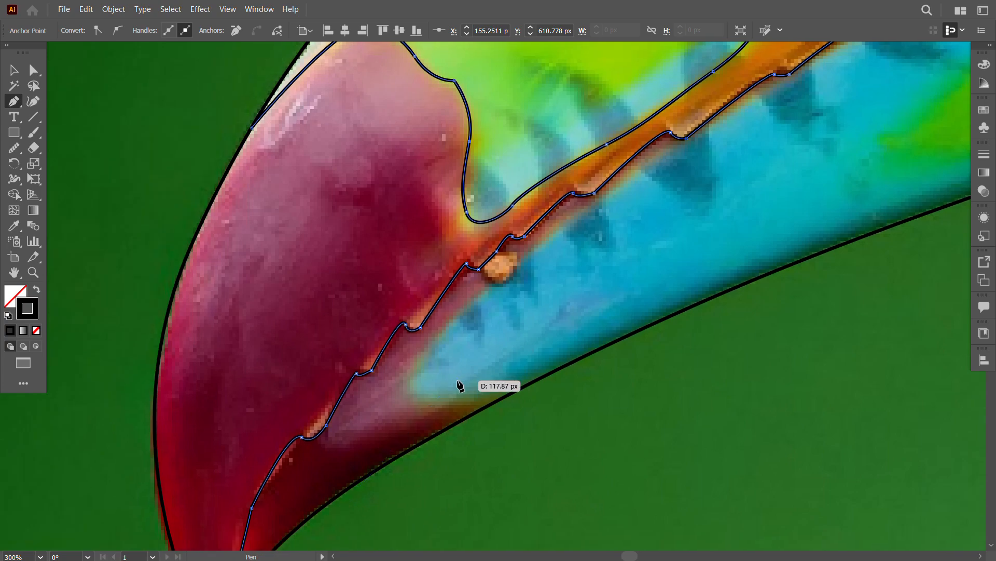
pyautogui.keyDown('alt'); pyautogui.click(383, 343); pyautogui.keyUp('alt')
pyautogui.moveTo(786, 279); pyautogui.dragTo(394, 394)
pyautogui.moveTo(310, 454); pyautogui.dragTo(374, 356)
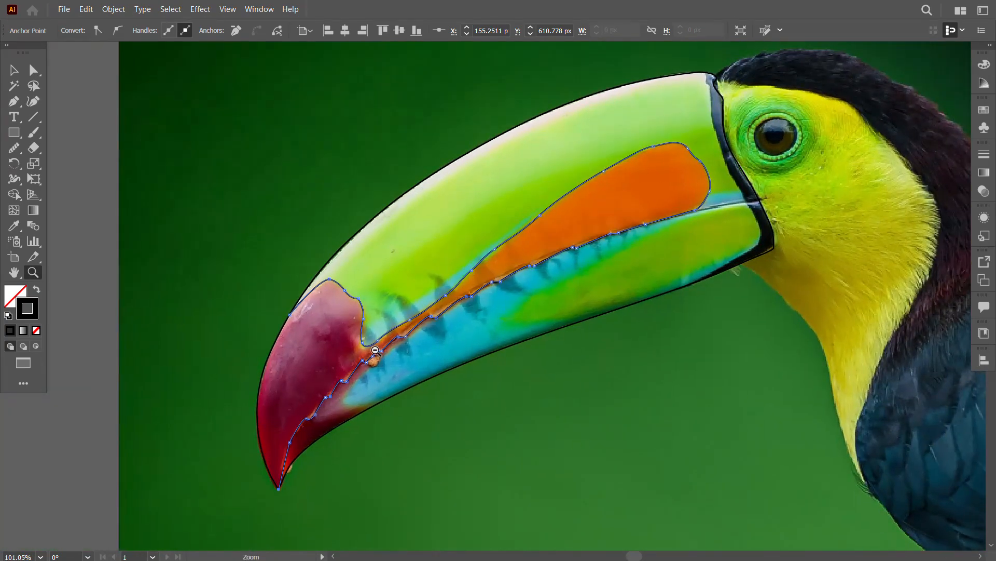
pyautogui.moveTo(255, 420); pyautogui.dragTo(375, 296)
pyautogui.click(14, 71)
pyautogui.click(92, 114)
pyautogui.click(14, 101)
pyautogui.click(535, 233)
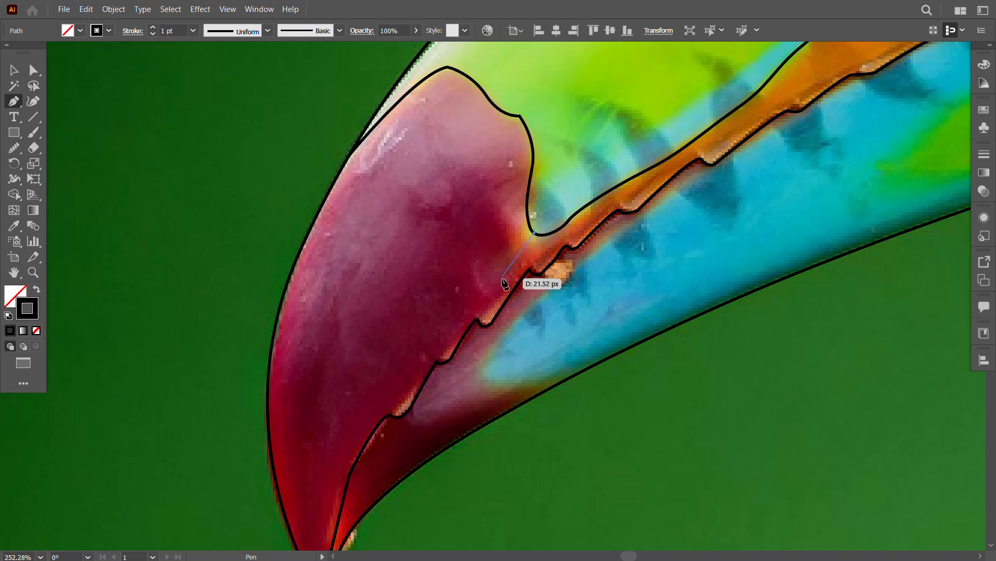
pyautogui.moveTo(501, 280); pyautogui.dragTo(494, 290)
pyautogui.moveTo(461, 323); pyautogui.dragTo(453, 329)
pyautogui.click(388, 415)
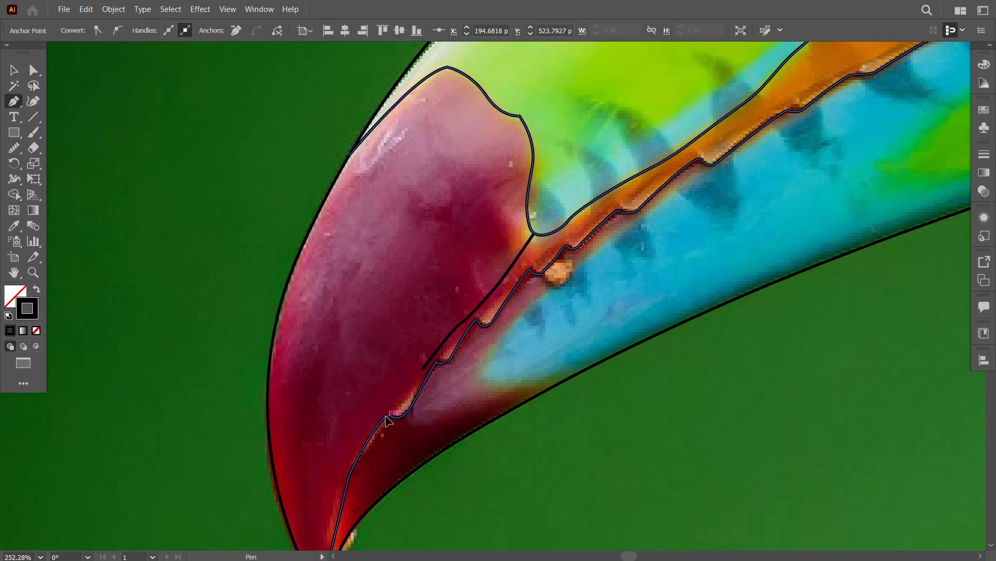
pyautogui.click(14, 70)
pyautogui.click(164, 166)
# Step: Start a new Pen path along the upper edge of the green patch on the lower beak
pyautogui.press('z')
pyautogui.moveTo(332, 383); pyautogui.dragTo(249, 388)
pyautogui.moveTo(521, 389); pyautogui.dragTo(542, 423)
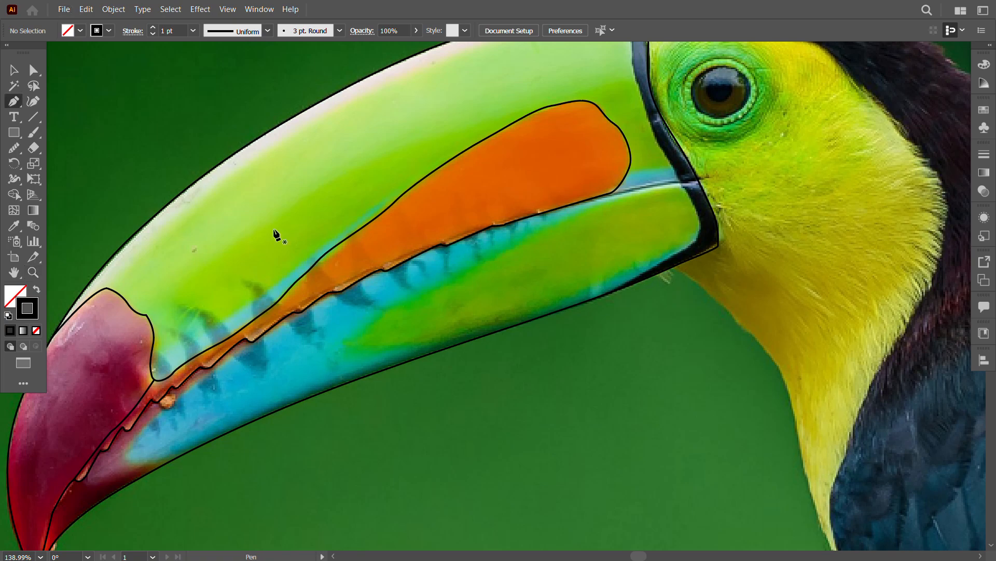
pyautogui.click(345, 339)
pyautogui.moveTo(416, 291); pyautogui.dragTo(439, 278)
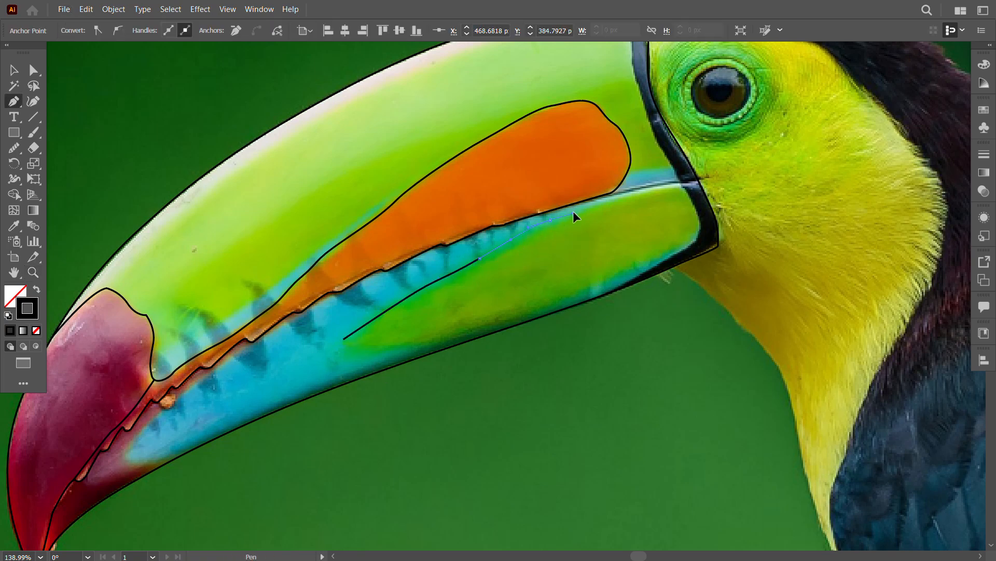
pyautogui.moveTo(573, 211); pyautogui.dragTo(573, 212)
pyautogui.click(635, 194)
# Step: Continue the path around the green patch's end along the inner edge of the black band
pyautogui.moveTo(683, 191); pyautogui.dragTo(638, 234)
pyautogui.click(615, 206)
pyautogui.click(621, 206)
pyautogui.moveTo(634, 254); pyautogui.dragTo(632, 265)
pyautogui.moveTo(476, 315); pyautogui.dragTo(482, 295)
# Step: Trace the lower edge of the green patch and end the path on the beak's lower outline
pyautogui.press('z')
pyautogui.moveTo(611, 254); pyautogui.dragTo(732, 358)
pyautogui.press('p')
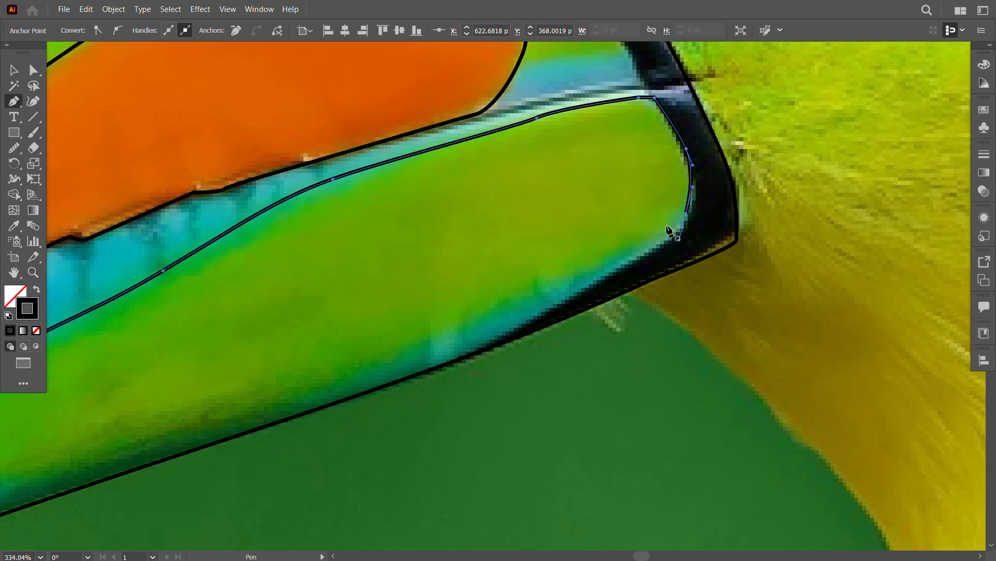
pyautogui.moveTo(622, 259); pyautogui.dragTo(592, 273)
pyautogui.moveTo(524, 300); pyautogui.dragTo(595, 278)
pyautogui.moveTo(495, 326); pyautogui.dragTo(483, 328)
pyautogui.moveTo(457, 355); pyautogui.dragTo(546, 315)
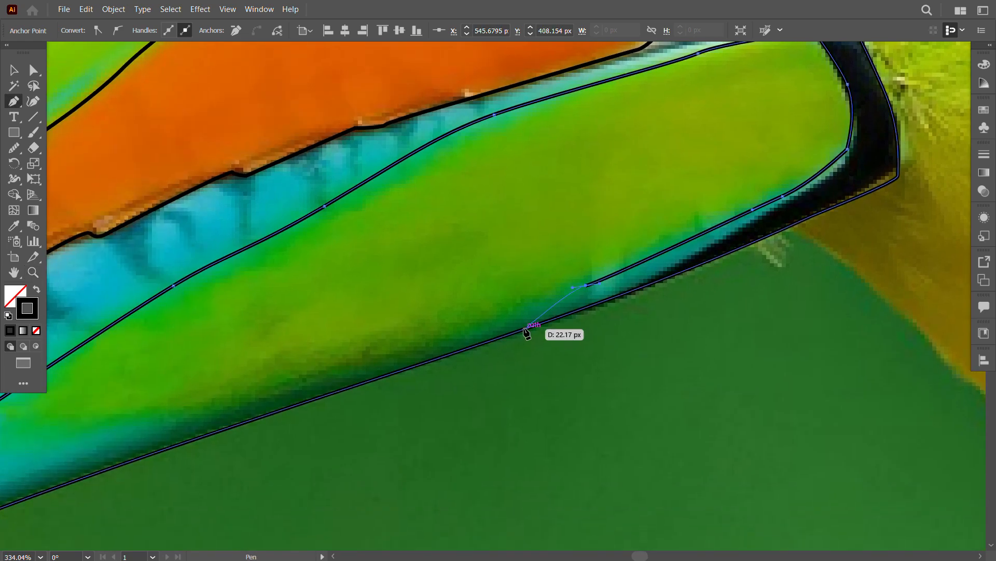
pyautogui.click(525, 329)
# Step: Extend the green patch's pointed front end with a curve down to the beak's lower outline
pyautogui.moveTo(440, 336); pyautogui.dragTo(630, 269)
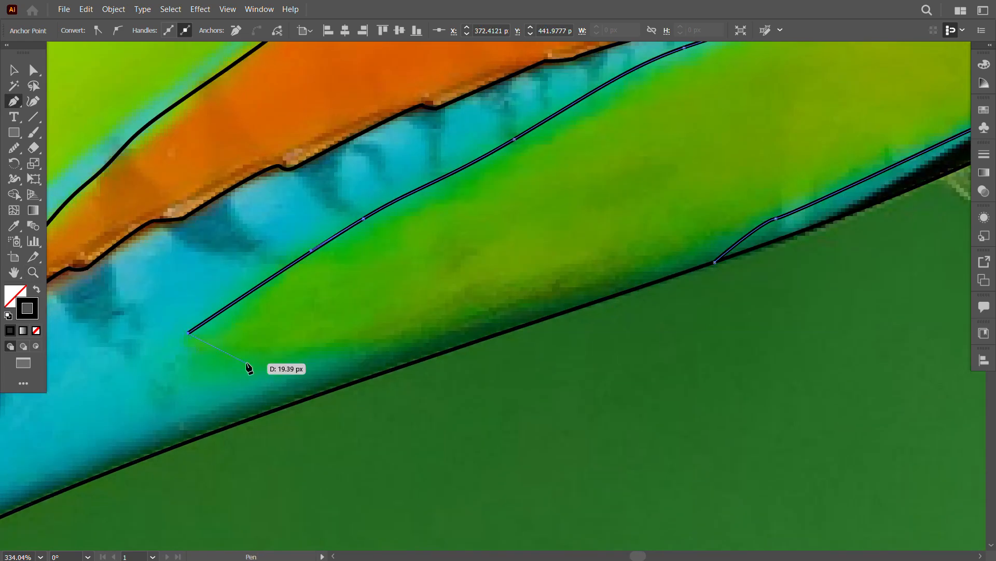
pyautogui.moveTo(246, 363); pyautogui.dragTo(277, 365)
pyautogui.moveTo(351, 353); pyautogui.dragTo(371, 351)
pyautogui.click(421, 359)
# Step: Draw a separate path along the black band's inner edge from the lower outline to the corner of the green patch
pyautogui.moveTo(753, 299); pyautogui.dragTo(342, 386)
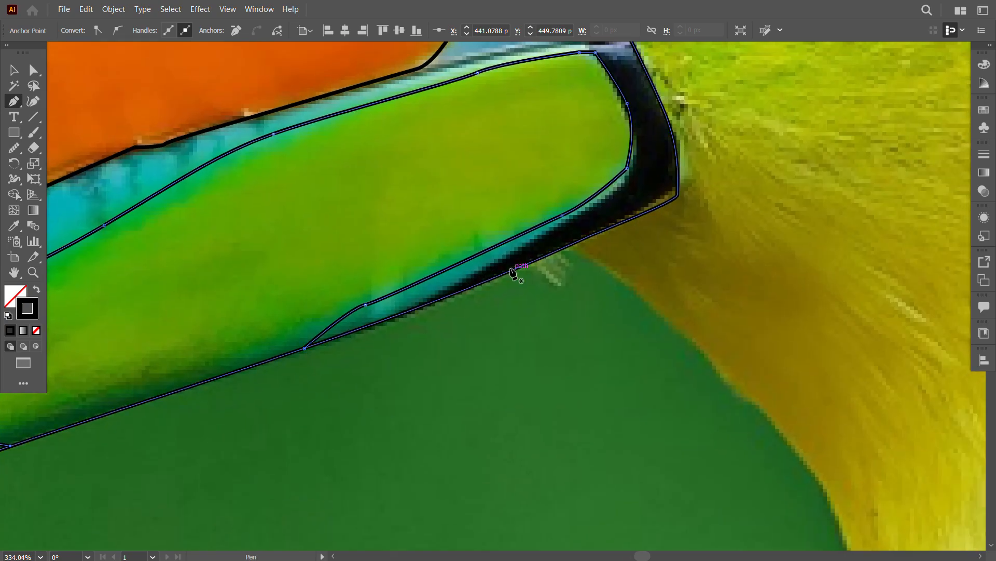
pyautogui.click(406, 311)
pyautogui.moveTo(546, 238); pyautogui.dragTo(573, 222)
pyautogui.moveTo(614, 195); pyautogui.dragTo(624, 181)
pyautogui.click(627, 168)
pyautogui.press('Escape')
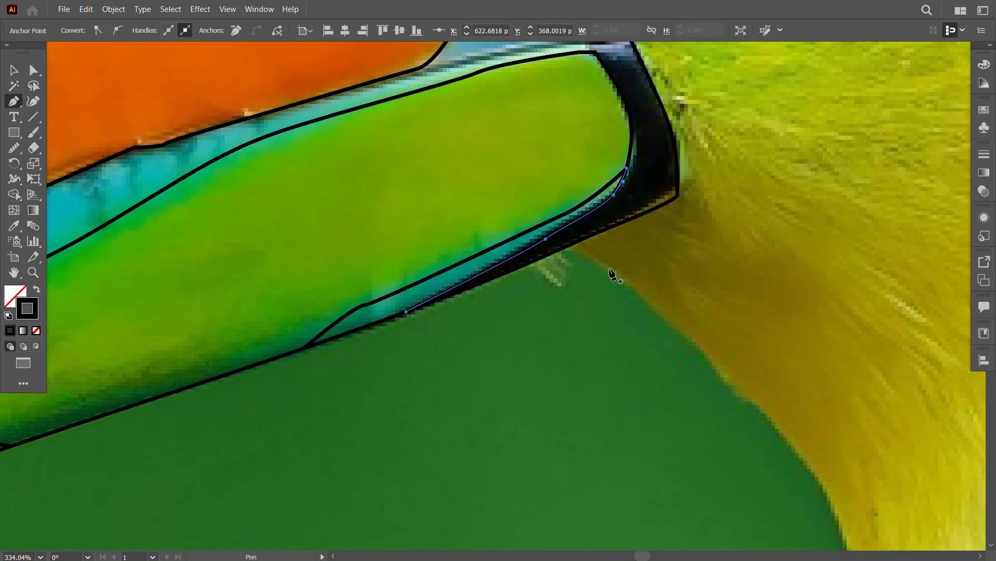
pyautogui.click(15, 68)
# Step: Draw a curved path along the lower edge of the pale ridge from the dark red tip to the black band
pyautogui.press('z')
pyautogui.moveTo(378, 351); pyautogui.dragTo(471, 419)
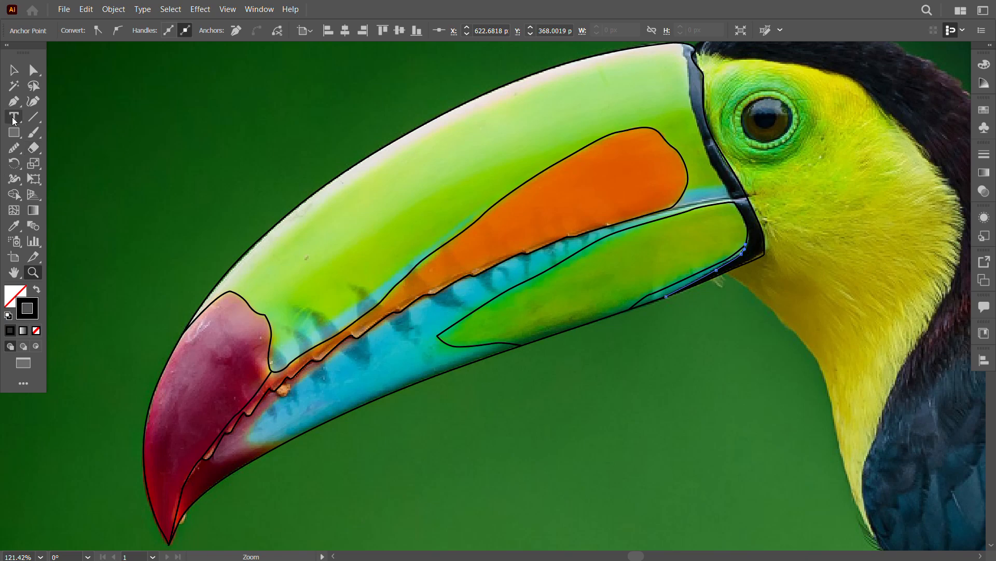
pyautogui.click(14, 101)
pyautogui.click(230, 291)
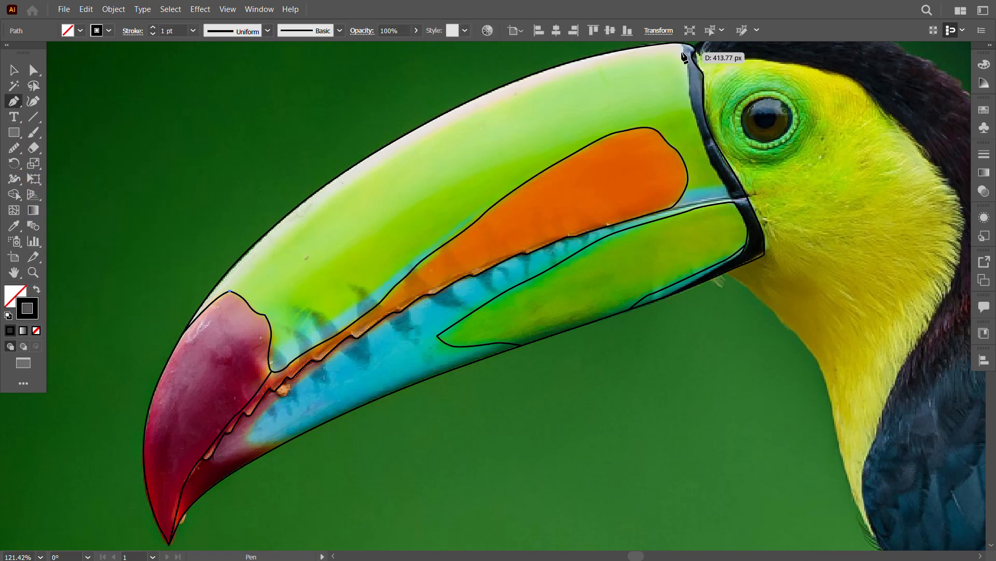
pyautogui.moveTo(683, 53); pyautogui.dragTo(682, 201)
pyautogui.moveTo(681, 201); pyautogui.dragTo(951, 168)
pyautogui.moveTo(754, 289); pyautogui.dragTo(623, 281)
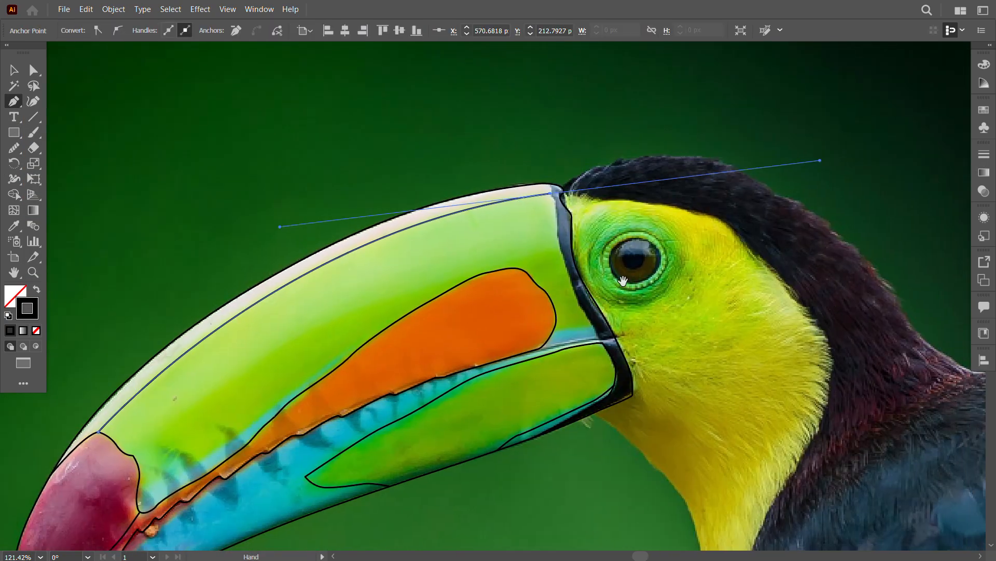
pyautogui.click(550, 193)
# Step: Extend the ridge path to the black band and close it off with a short segment up to the beak's upper outline
pyautogui.press('z')
pyautogui.moveTo(554, 185); pyautogui.dragTo(682, 278)
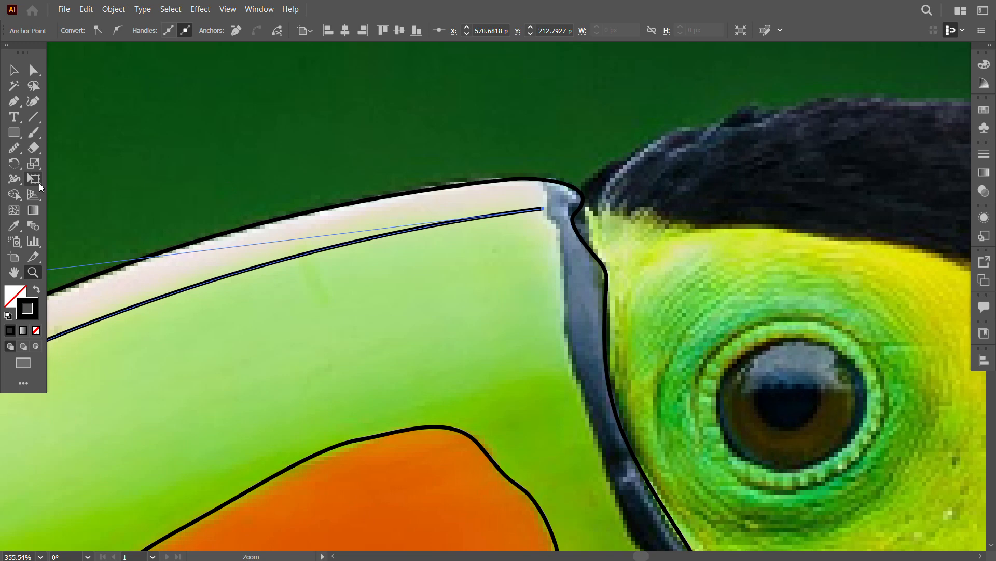
pyautogui.click(548, 209)
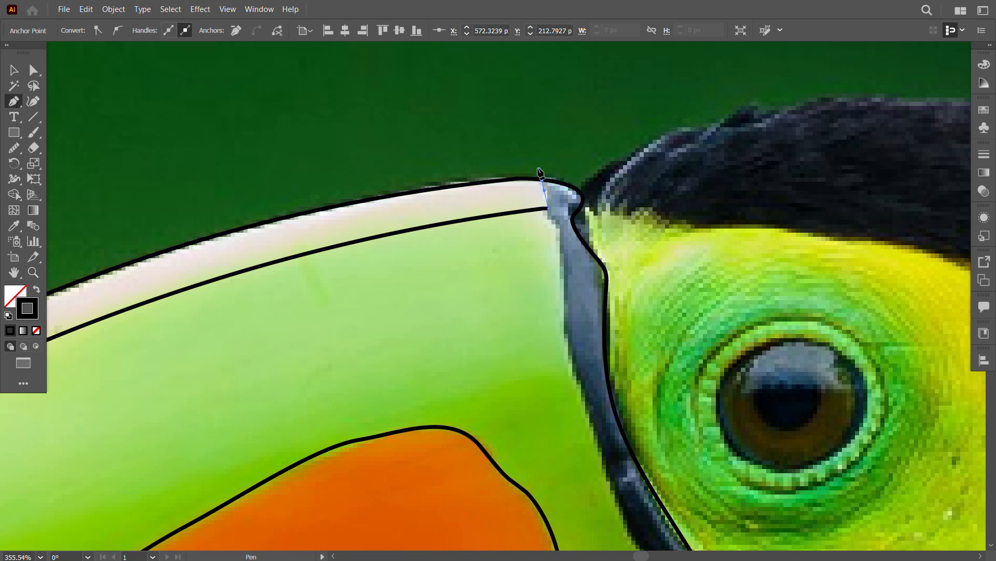
pyautogui.click(542, 180)
pyautogui.keyDown('ctrl'); pyautogui.click(155, 83); pyautogui.keyUp('ctrl')
# Step: Trace the inner edge of the black band from the ridge path's end down to the corner of the lower green patch
pyautogui.moveTo(516, 252); pyautogui.dragTo(473, 168)
pyautogui.click(506, 124)
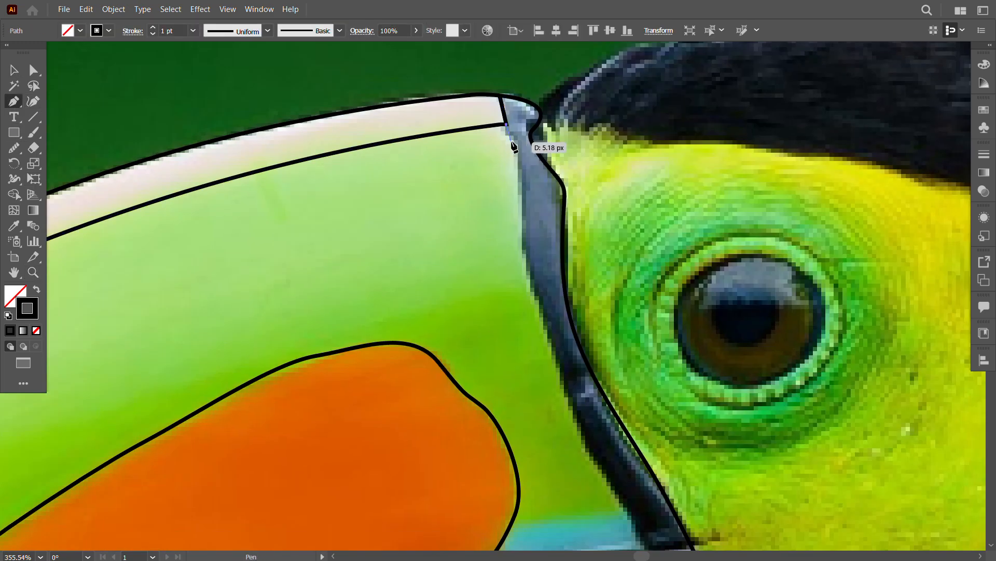
pyautogui.moveTo(519, 192); pyautogui.dragTo(520, 239)
pyautogui.moveTo(544, 290); pyautogui.dragTo(528, 244)
pyautogui.moveTo(528, 244); pyautogui.dragTo(529, 244)
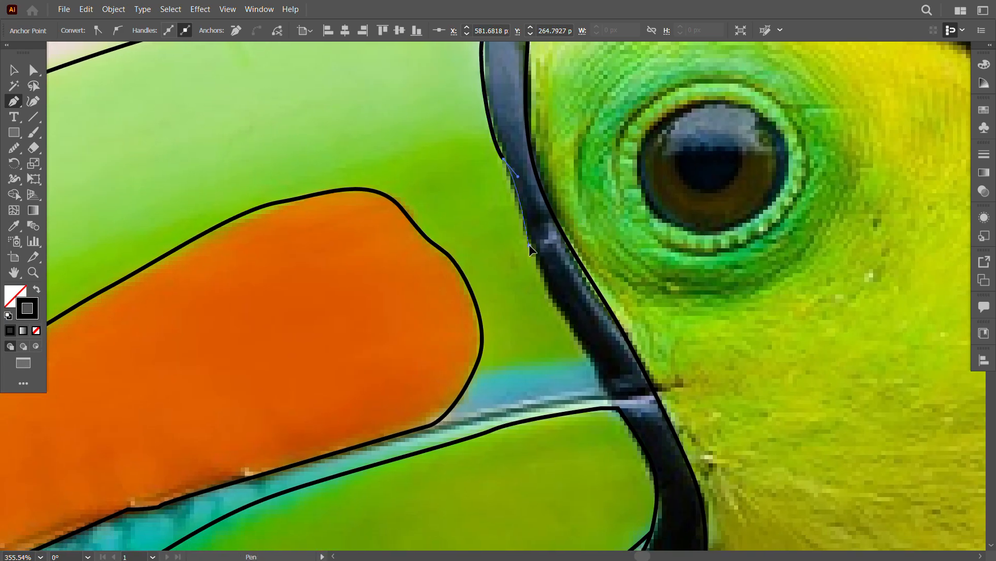
pyautogui.moveTo(576, 334); pyautogui.dragTo(528, 266)
pyautogui.click(557, 320)
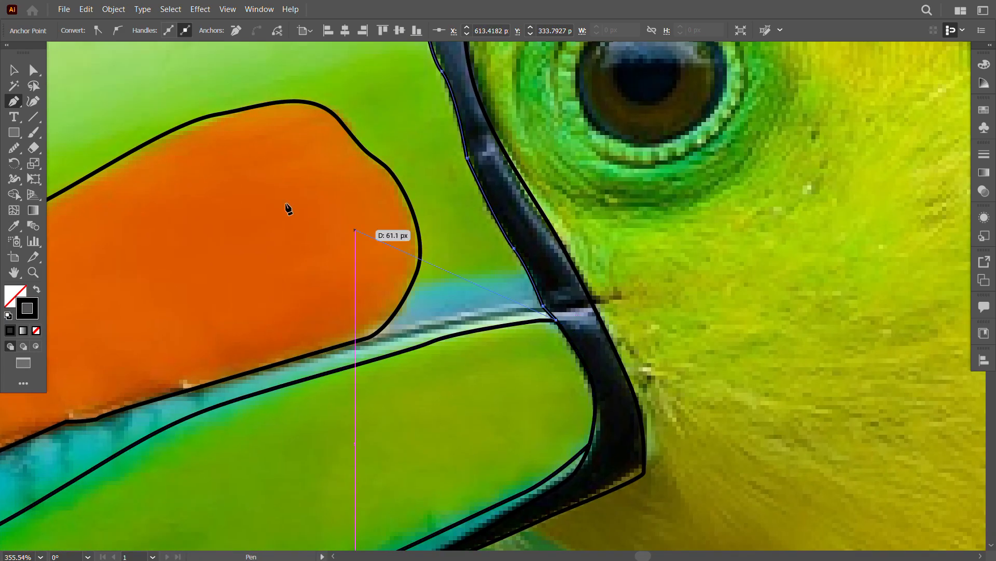
pyautogui.moveTo(636, 400); pyautogui.dragTo(633, 220)
# Step: Trace the lower beak's blue area around its front end and along its upper edge, from the lower outline to the jagged orange edge
pyautogui.click(10, 103)
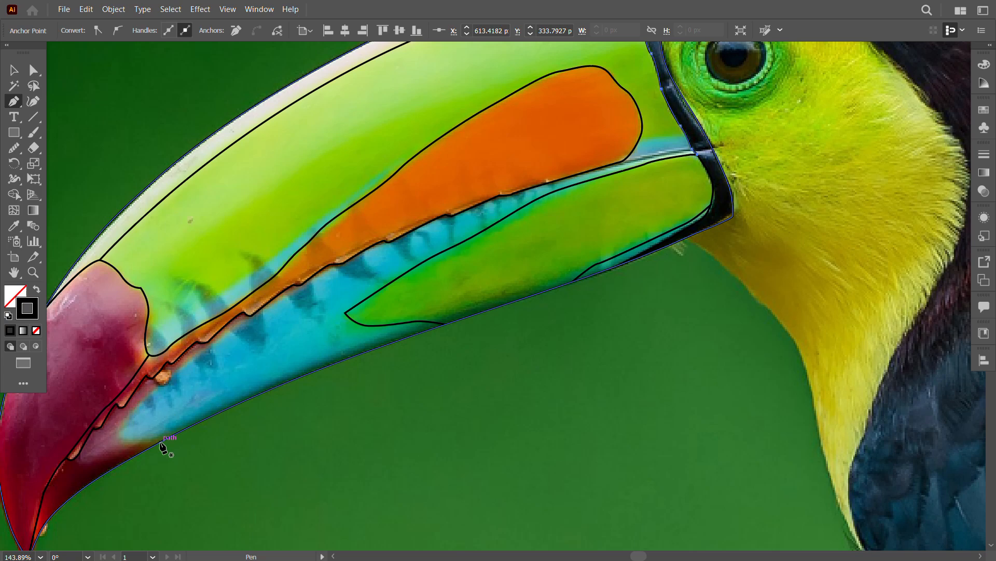
pyautogui.click(120, 439)
pyautogui.moveTo(225, 335); pyautogui.dragTo(351, 359)
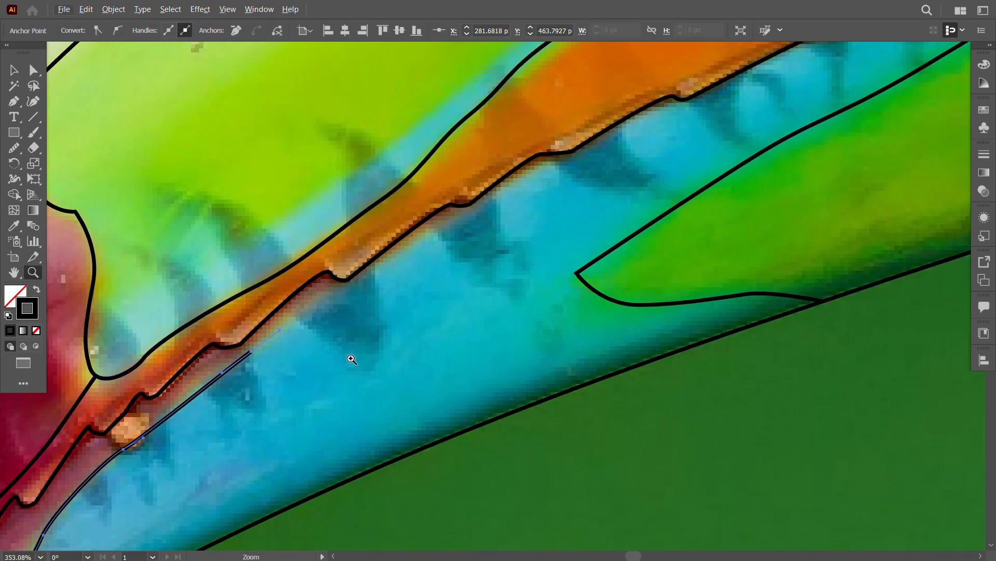
pyautogui.click(250, 352)
pyautogui.click(342, 280)
pyautogui.press('q')
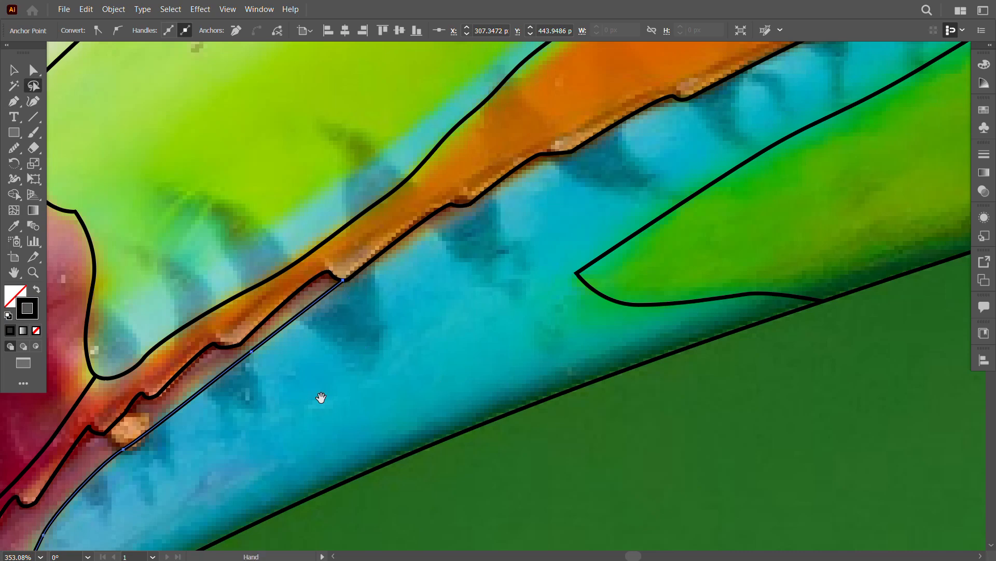
pyautogui.moveTo(320, 397); pyautogui.dragTo(502, 204)
pyautogui.click(14, 70)
pyautogui.click(654, 476)
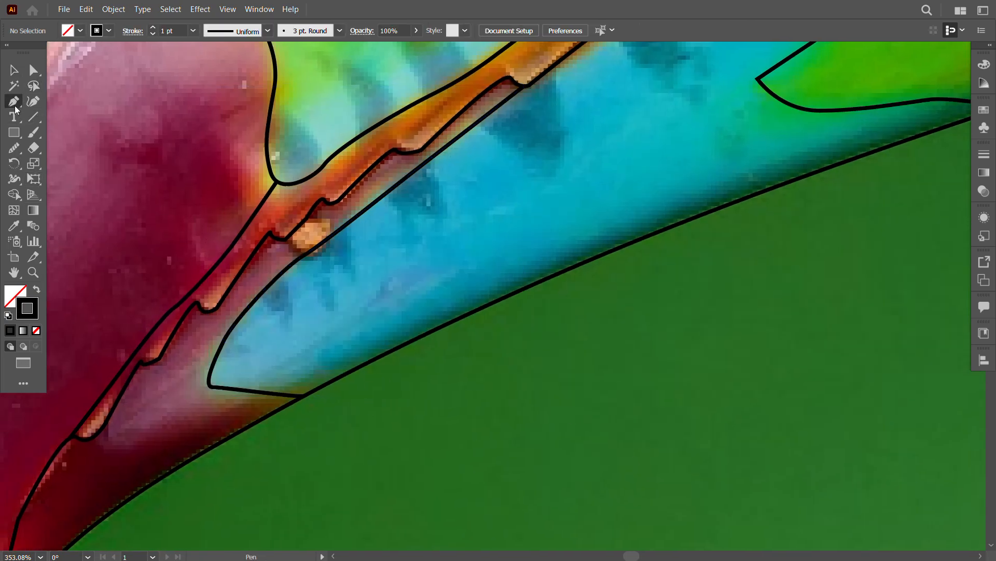
# Step: Draw a short line from the orange patch's rounded end to the black band along the top of the blue strip
pyautogui.press('z')
pyautogui.moveTo(610, 415); pyautogui.dragTo(441, 416)
pyautogui.moveTo(748, 394); pyautogui.dragTo(472, 409)
pyautogui.moveTo(652, 316); pyautogui.dragTo(514, 482)
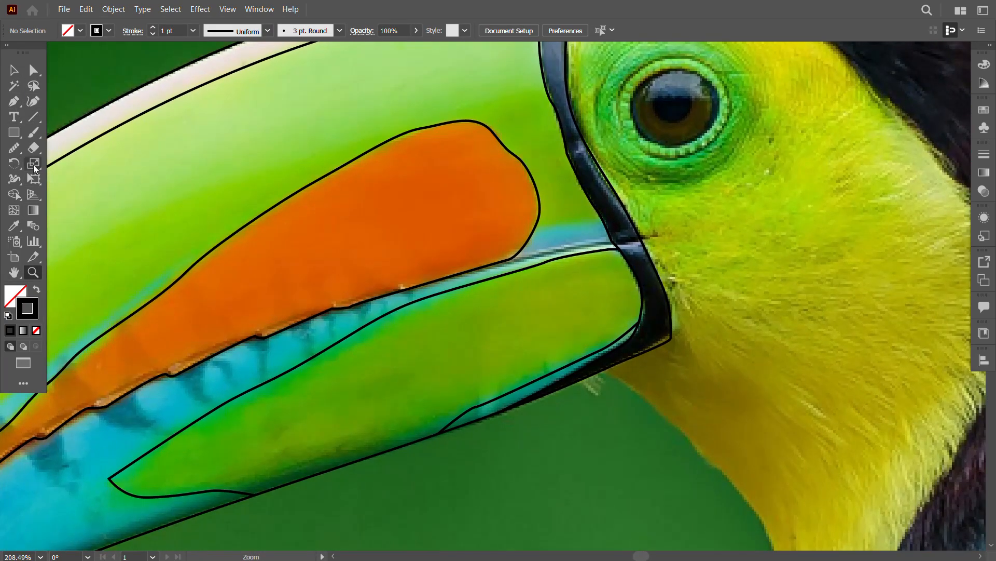
pyautogui.click(535, 229)
pyautogui.click(603, 222)
pyautogui.press('v')
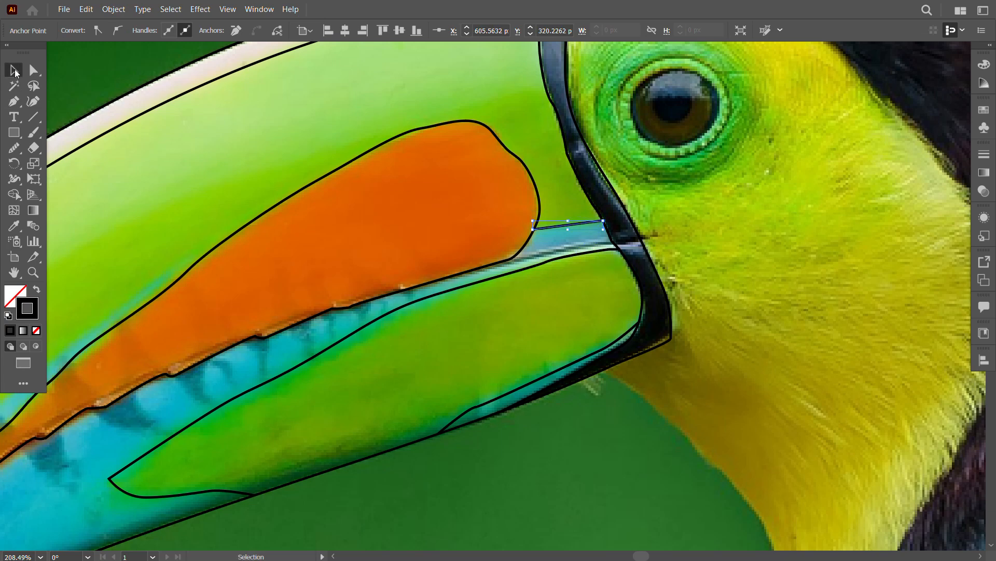
pyautogui.click(628, 486)
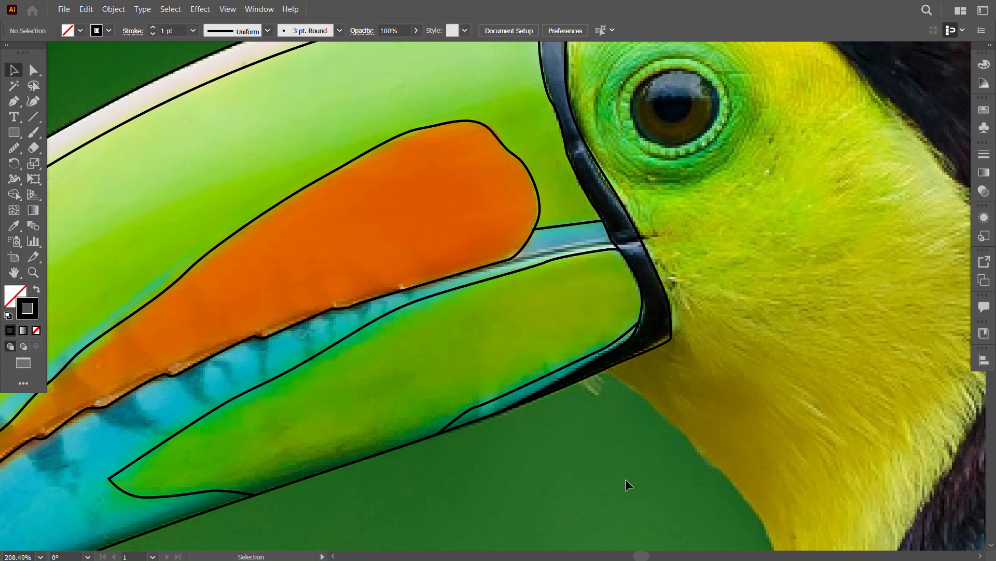
# Step: Trace the upper edge of the light blue strip from the dark red tip to the orange patch's upper edge
pyautogui.click(33, 273)
pyautogui.moveTo(642, 431); pyautogui.dragTo(670, 311)
pyautogui.moveTo(348, 328); pyautogui.dragTo(442, 329)
pyautogui.click(14, 101)
pyautogui.click(336, 323)
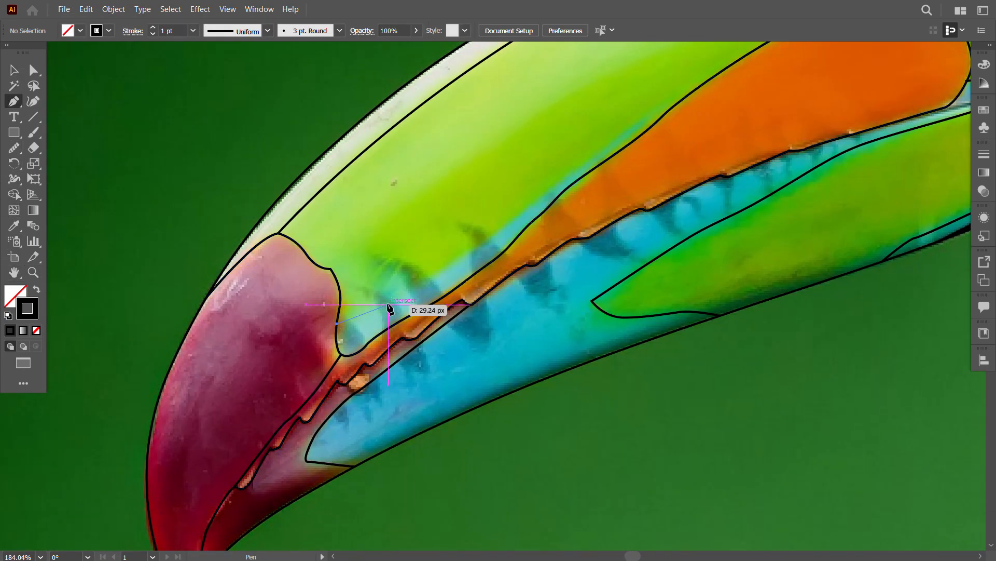
pyautogui.moveTo(433, 276); pyautogui.dragTo(473, 251)
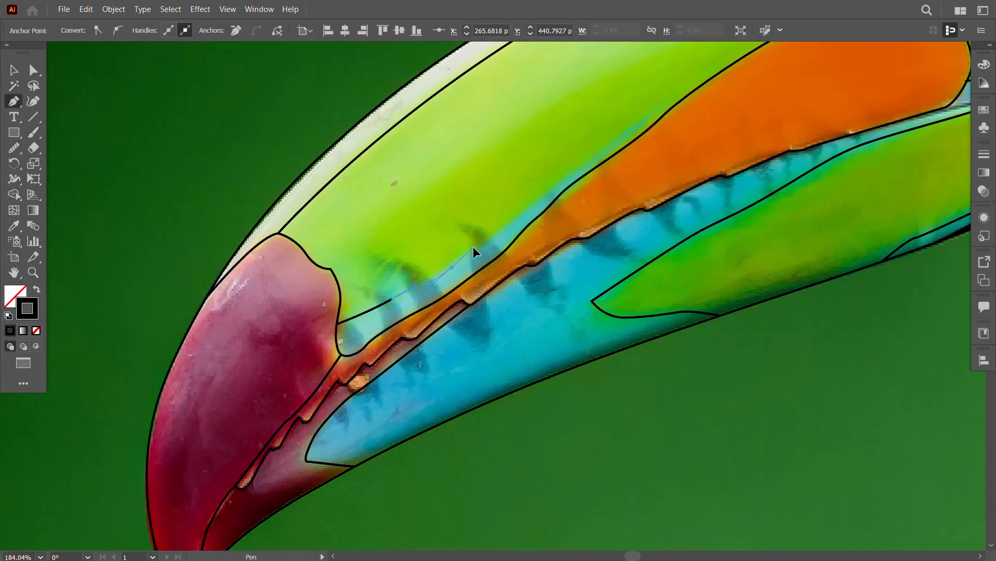
pyautogui.click(662, 118)
pyautogui.click(14, 76)
# Step: Select all the traced beak paths and move them off the photo onto the empty canvas beside it
pyautogui.click(33, 272)
pyautogui.moveTo(701, 461); pyautogui.dragTo(614, 449)
pyautogui.moveTo(814, 435); pyautogui.dragTo(559, 382)
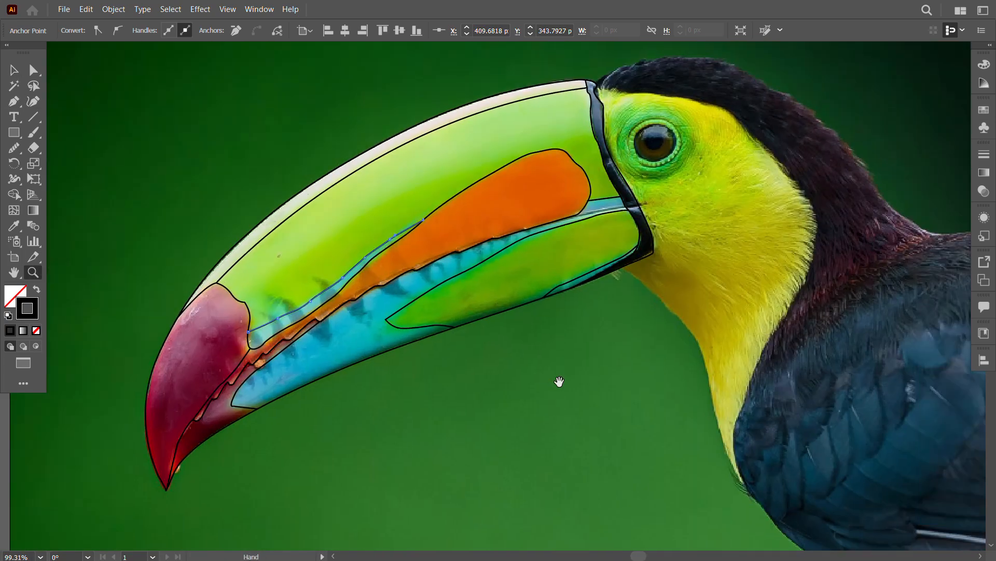
pyautogui.click(14, 70)
pyautogui.moveTo(644, 431); pyautogui.dragTo(145, 72)
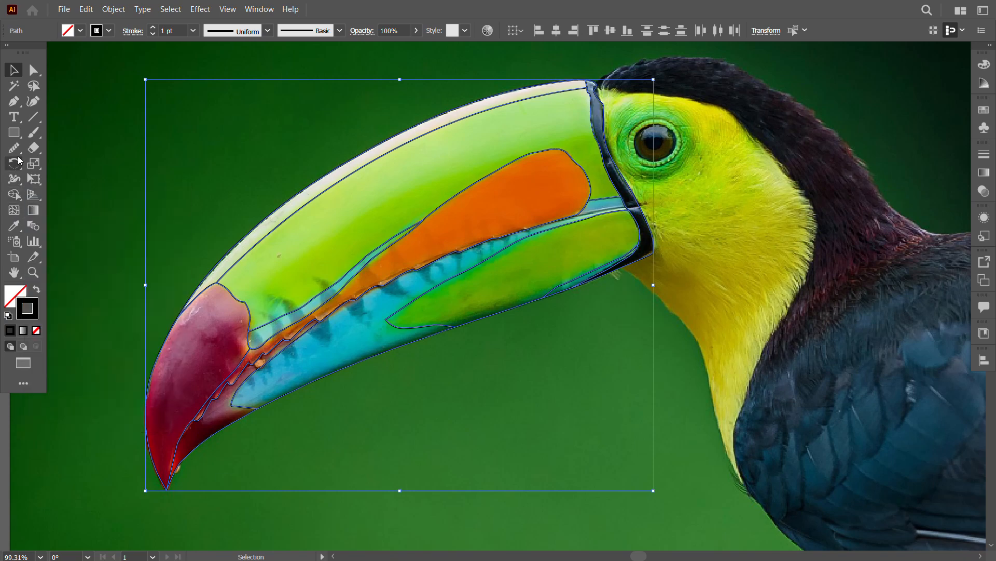
pyautogui.press('z')
pyautogui.moveTo(526, 438); pyautogui.dragTo(363, 439)
pyautogui.moveTo(583, 442); pyautogui.dragTo(512, 277)
pyautogui.moveTo(395, 231); pyautogui.dragTo(468, 278)
pyautogui.press('v')
pyautogui.moveTo(394, 175); pyautogui.dragTo(101, 278)
pyautogui.moveTo(339, 355); pyautogui.dragTo(598, 316)
pyautogui.moveTo(384, 267); pyautogui.dragTo(304, 285)
# Step: Make the outlines a Live Paint group and fill the upper beak, pale ridge and tip with colours sampled from the photo
pyautogui.click(52, 216)
pyautogui.keyDown('alt'); pyautogui.click(617, 173); pyautogui.keyUp('alt')
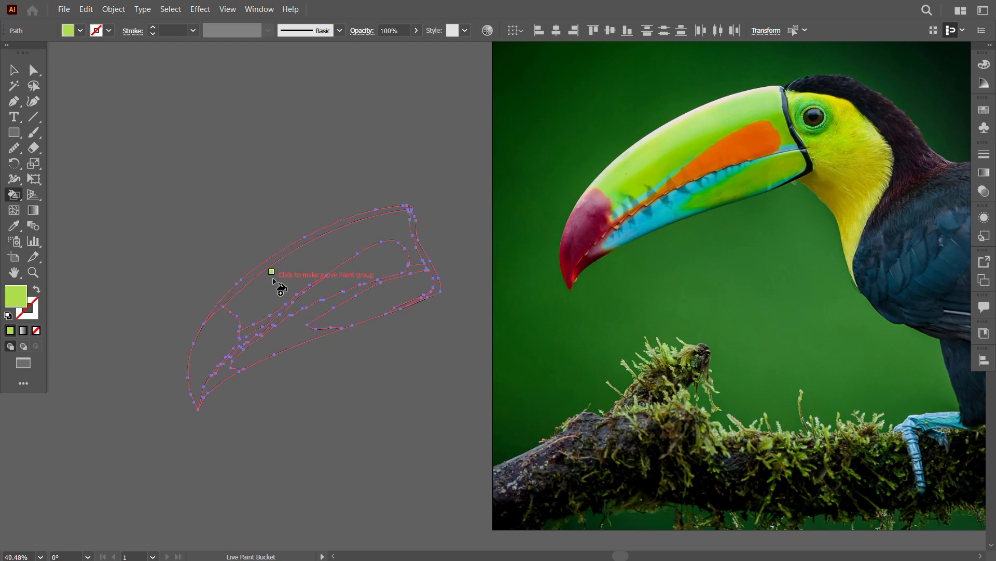
pyautogui.click(273, 279)
pyautogui.keyDown('alt'); pyautogui.click(622, 157); pyautogui.keyUp('alt')
pyautogui.click(312, 237)
pyautogui.keyDown('alt'); pyautogui.click(571, 234); pyautogui.keyUp('alt')
pyautogui.click(199, 344)
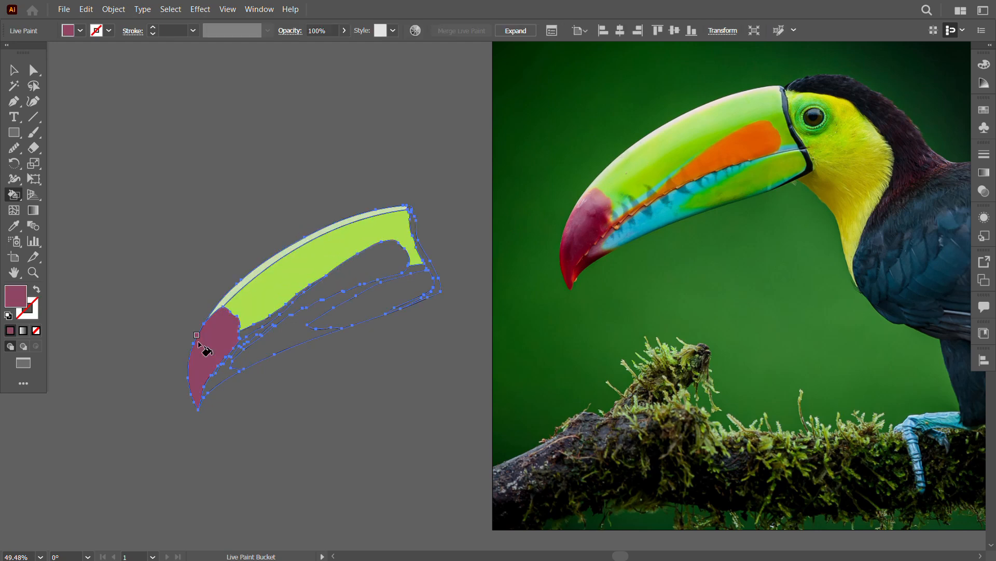
# Step: Fill the orange patch, the blue areas and the lower green patch with matching colours sampled from the photo
pyautogui.keyDown('alt'); pyautogui.click(705, 158); pyautogui.keyUp('alt')
pyautogui.click(373, 270)
pyautogui.keyDown('alt'); pyautogui.click(662, 248); pyautogui.keyUp('alt')
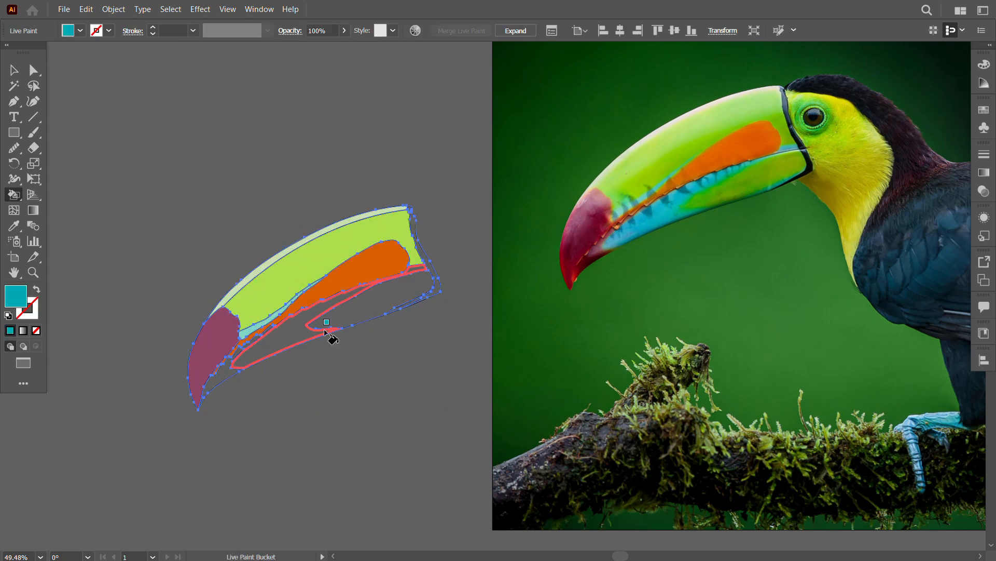
pyautogui.click(327, 328)
pyautogui.keyDown('alt'); pyautogui.click(720, 182); pyautogui.keyUp('alt')
pyautogui.click(351, 312)
# Step: Fill the lower tip and the upper tip with dark reds from the photo and the band with near-black
pyautogui.keyDown('alt'); pyautogui.click(588, 256); pyautogui.keyUp('alt')
pyautogui.click(223, 376)
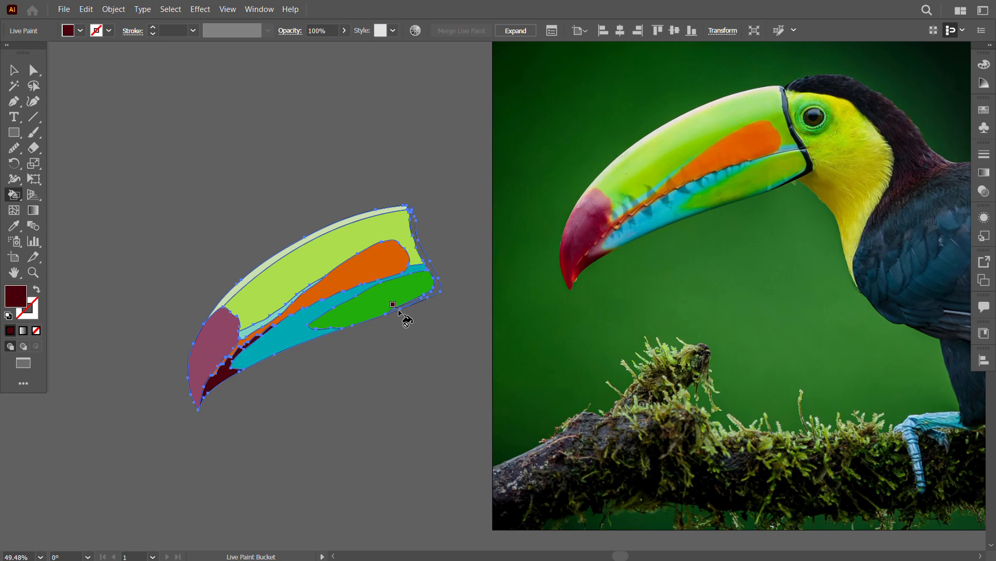
pyautogui.keyDown('alt'); pyautogui.click(595, 241); pyautogui.keyUp('alt')
pyautogui.click(227, 335)
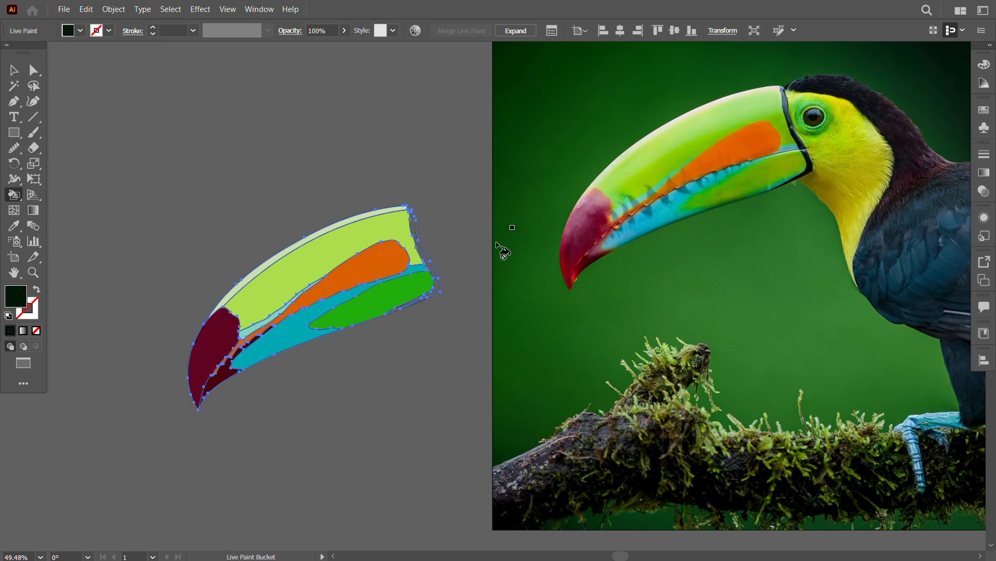
pyautogui.click(431, 268)
# Step: Fill the narrow strip between the lower green patch and the black band with teal green using the Live Paint Bucket
pyautogui.click(14, 70)
pyautogui.click(131, 198)
pyautogui.moveTo(413, 409); pyautogui.dragTo(416, 410)
pyautogui.click(14, 194)
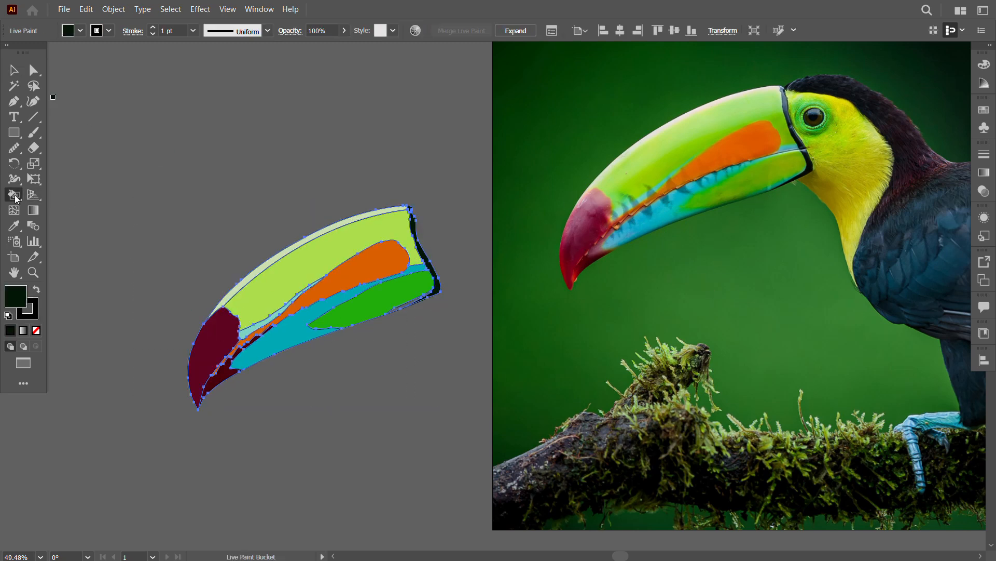
pyautogui.press('z')
pyautogui.moveTo(347, 335); pyautogui.dragTo(425, 374)
pyautogui.moveTo(531, 404)
pyautogui.mouseDown()
pyautogui.moveTo(592, 396)
pyautogui.moveTo(519, 389)
pyautogui.mouseUp()
pyautogui.moveTo(706, 322); pyautogui.dragTo(536, 356)
pyautogui.moveTo(399, 351); pyautogui.dragTo(434, 388)
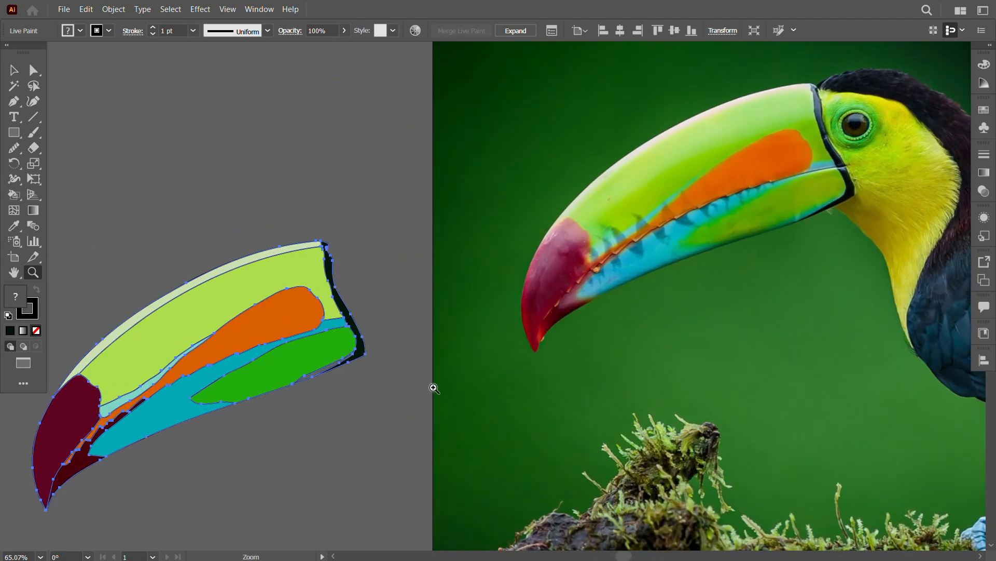
pyautogui.click(14, 199)
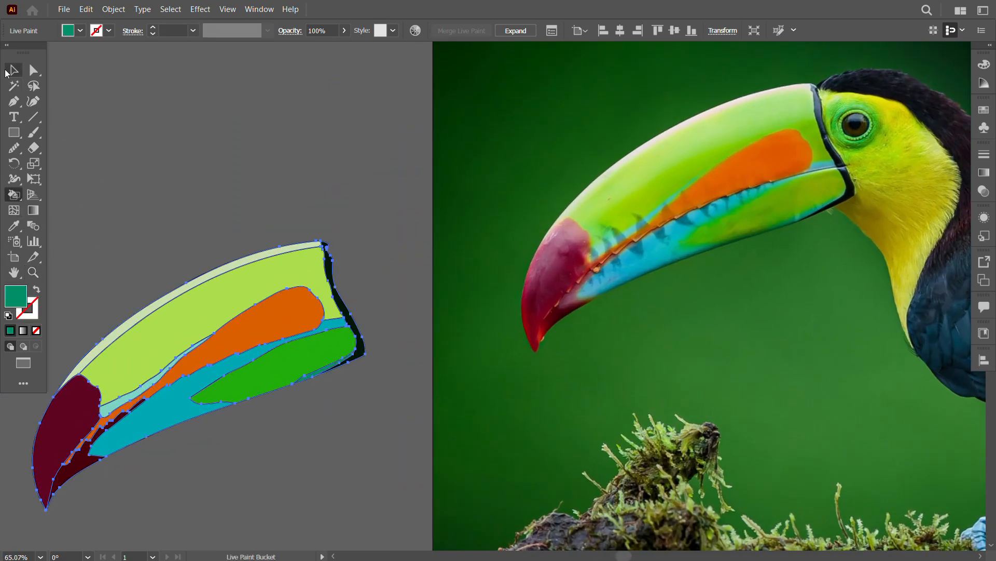
# Step: Expand the Live Paint beak into regular shapes
pyautogui.click(114, 9)
pyautogui.click(132, 153)
pyautogui.click(468, 344)
pyautogui.rightClick(214, 297)
pyautogui.press('Escape')
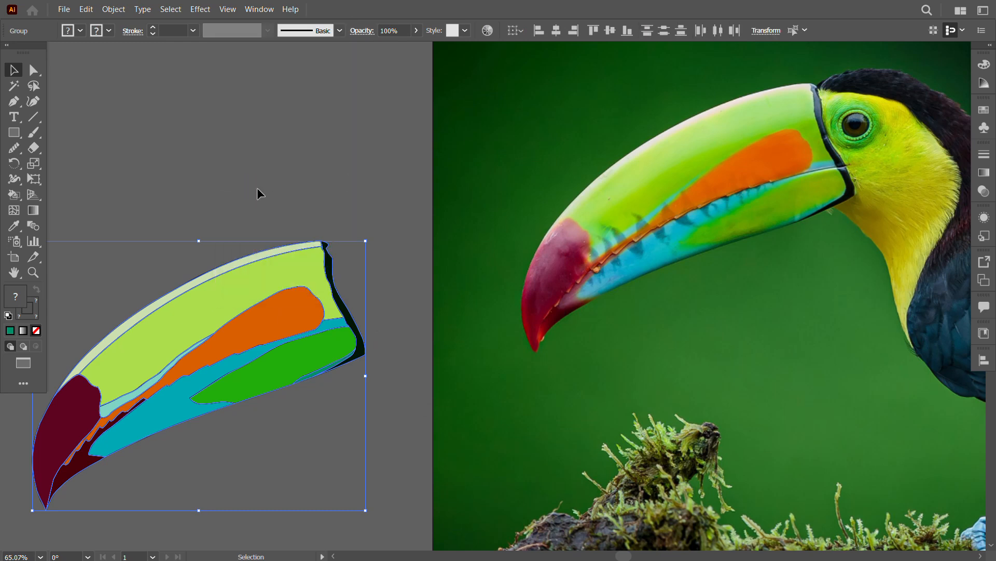
pyautogui.click(257, 188)
pyautogui.moveTo(227, 271); pyautogui.dragTo(514, 269)
pyautogui.hotkey('ctrl', 'z')
# Step: Ungroup the expanded beak artwork
pyautogui.moveTo(433, 413); pyautogui.dragTo(469, 335)
pyautogui.click(14, 70)
pyautogui.rightClick(242, 322)
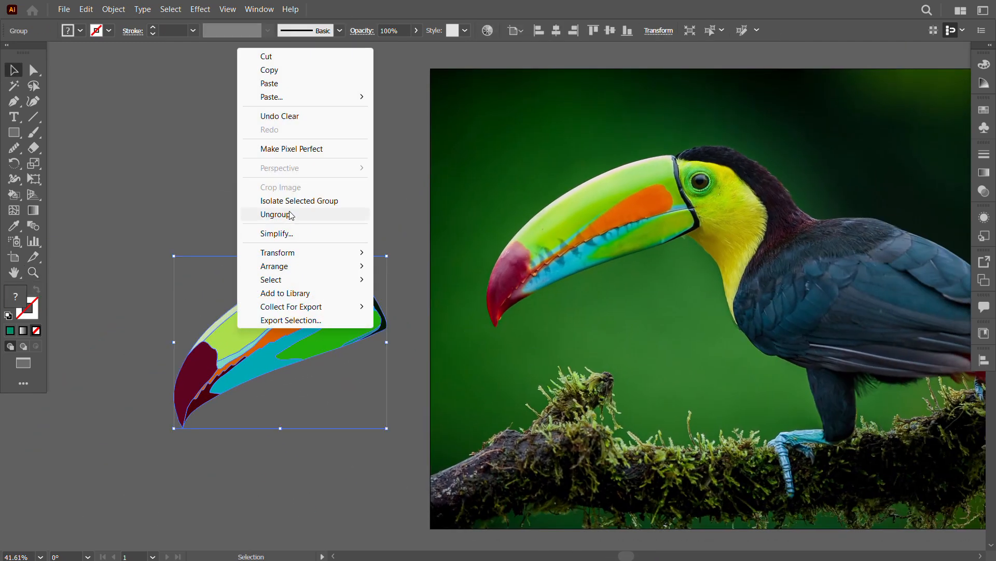
pyautogui.click(276, 215)
# Step: Apply a linear gradient to the light green upper beak and angle it about -60.7° from the ridge towards the orange patch
pyautogui.click(254, 315)
pyautogui.click(33, 210)
pyautogui.moveTo(259, 338); pyautogui.dragTo(295, 286)
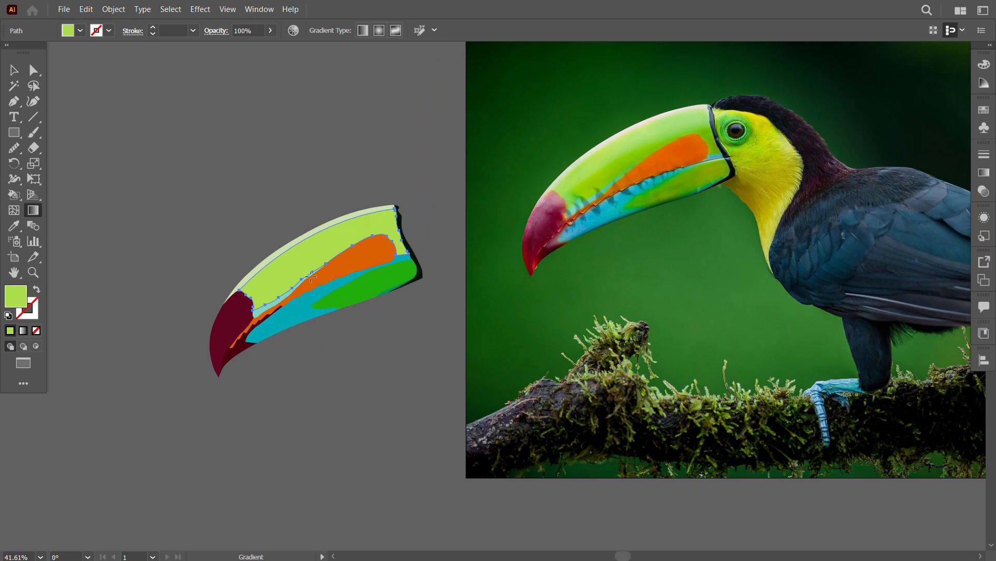
pyautogui.click(15, 71)
pyautogui.click(24, 331)
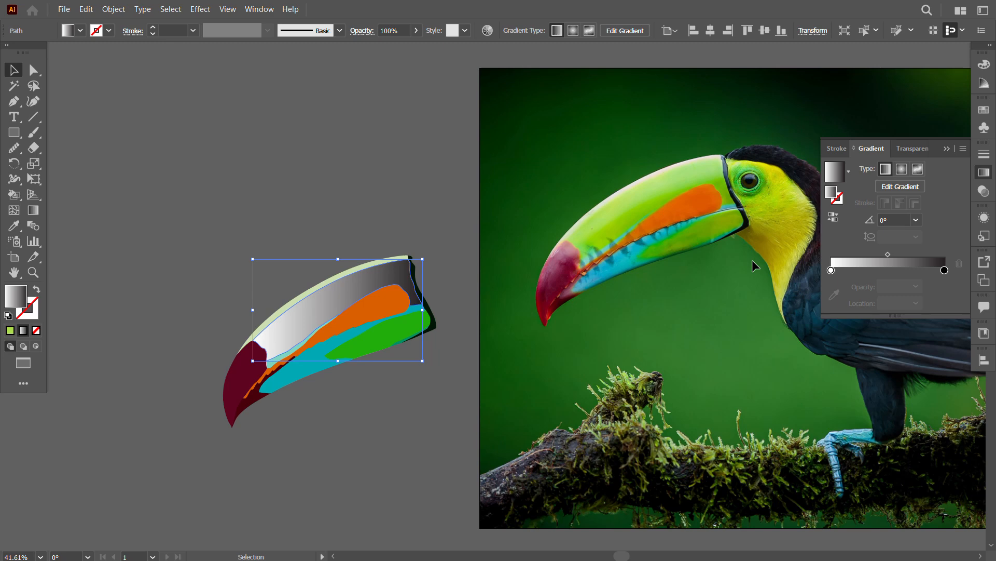
pyautogui.press('g')
pyautogui.moveTo(320, 281); pyautogui.dragTo(340, 316)
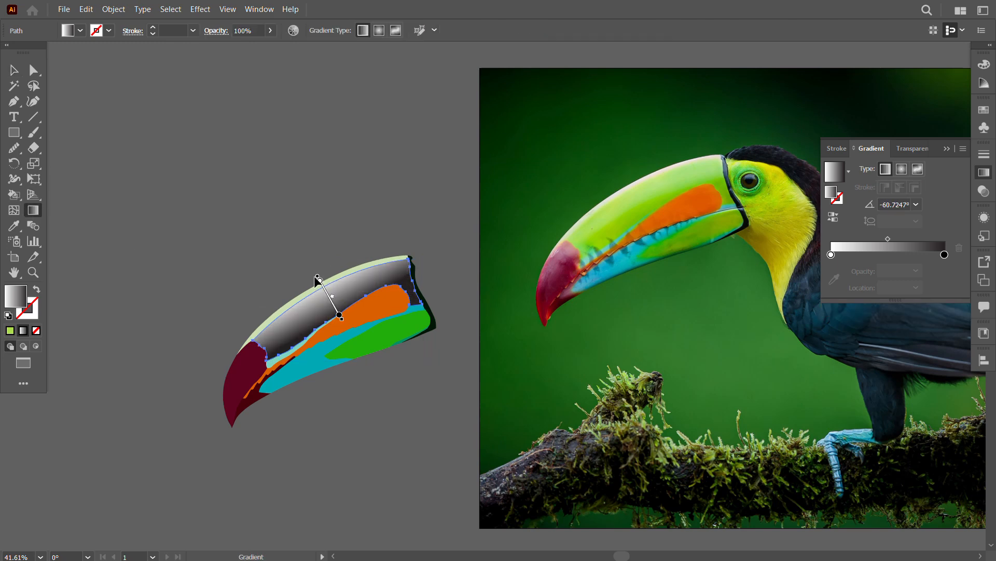
# Step: Set the gradient's dark end stop to a green sampled from the photo's upper beak
pyautogui.press('v')
pyautogui.click(945, 270)
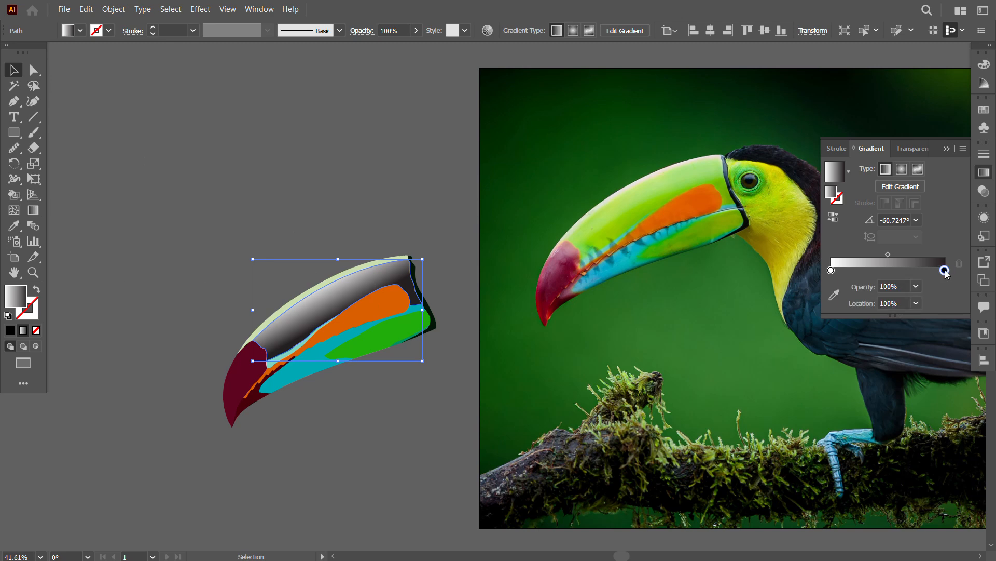
pyautogui.doubleClick(945, 270)
pyautogui.click(777, 362)
pyautogui.click(661, 200)
# Step: Set the gradient's white start stop to a pale green sampled near the ridge in the photo
pyautogui.doubleClick(831, 256)
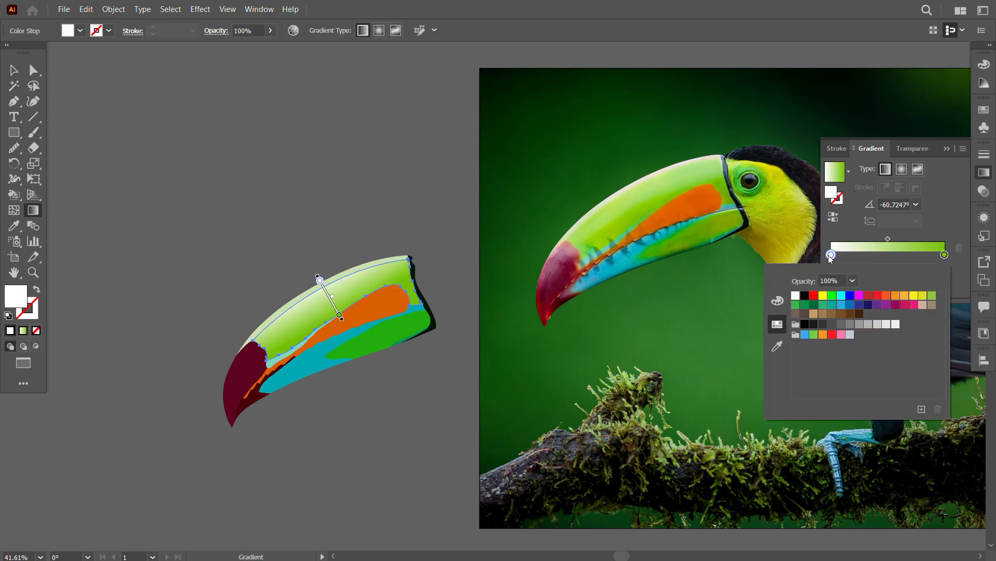
pyautogui.click(777, 346)
pyautogui.click(620, 200)
pyautogui.click(622, 192)
pyautogui.press('v')
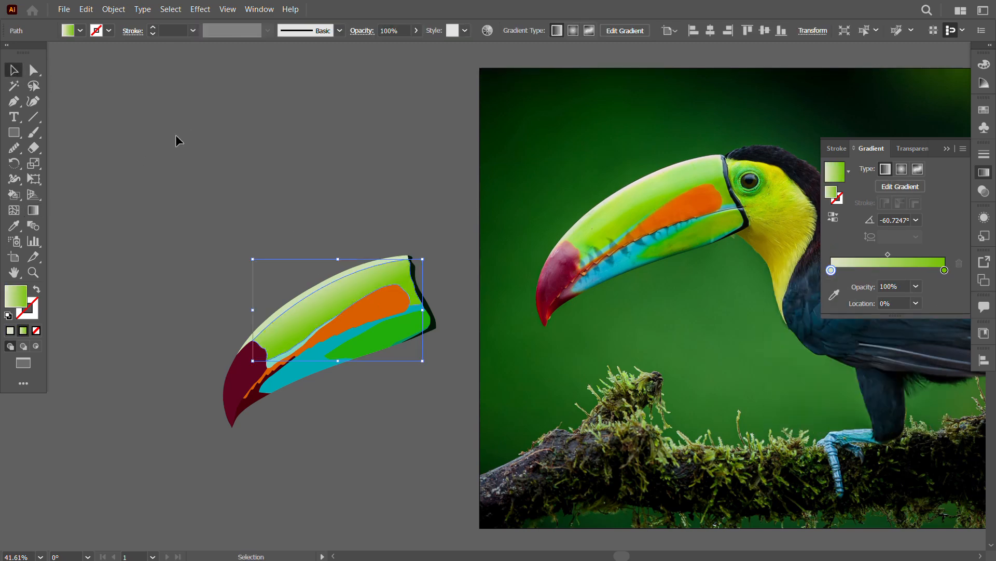
# Step: Apply the current linear gradient to the dark red tip of the upper beak
pyautogui.click(176, 136)
pyautogui.moveTo(389, 406); pyautogui.dragTo(415, 388)
pyautogui.moveTo(511, 377); pyautogui.dragTo(450, 391)
pyautogui.click(208, 374)
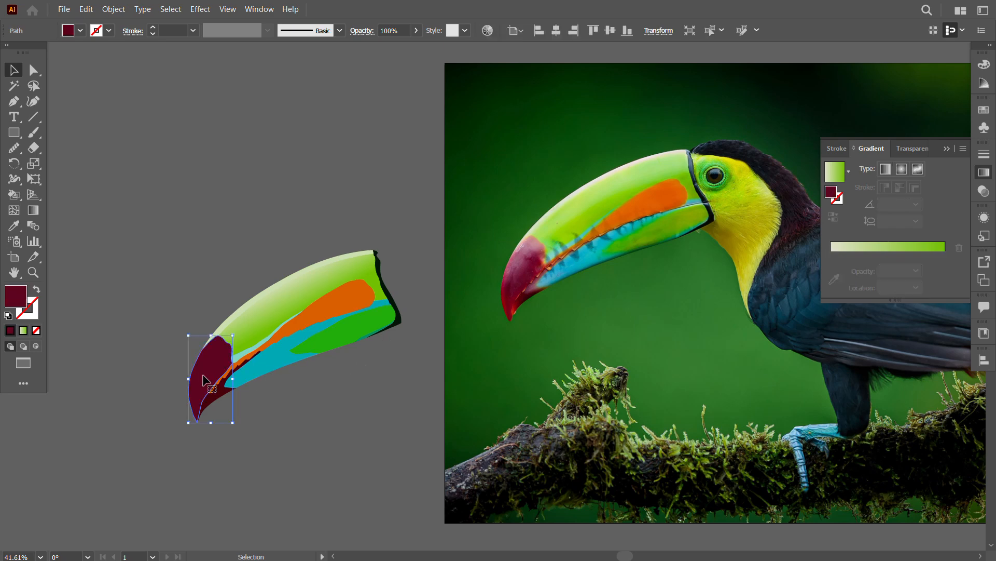
pyautogui.moveTo(284, 386); pyautogui.dragTo(385, 337)
pyautogui.press('z')
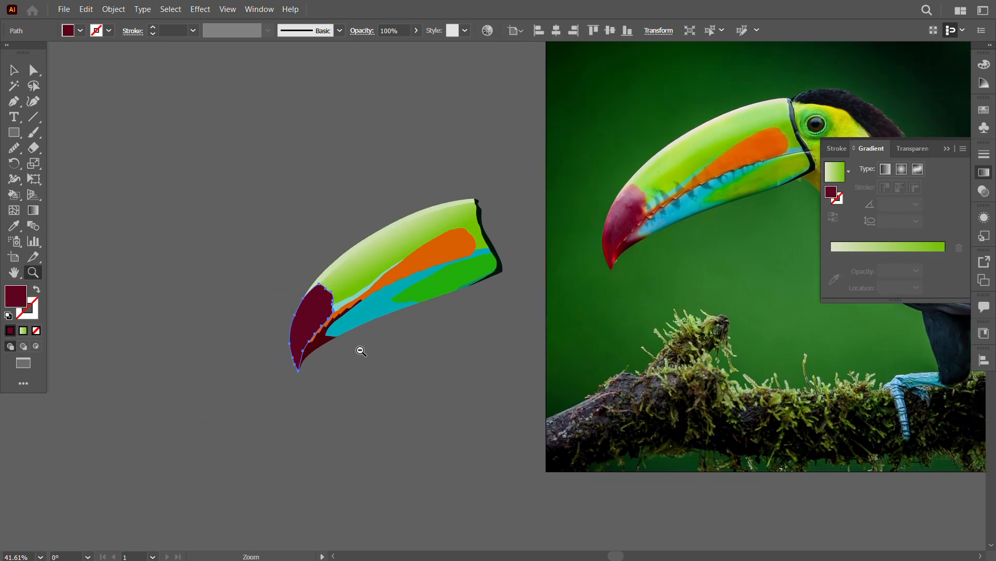
pyautogui.scroll(2, 362, 351)
pyautogui.moveTo(519, 375); pyautogui.dragTo(483, 465)
pyautogui.moveTo(871, 149); pyautogui.dragTo(660, 309)
pyautogui.click(947, 148)
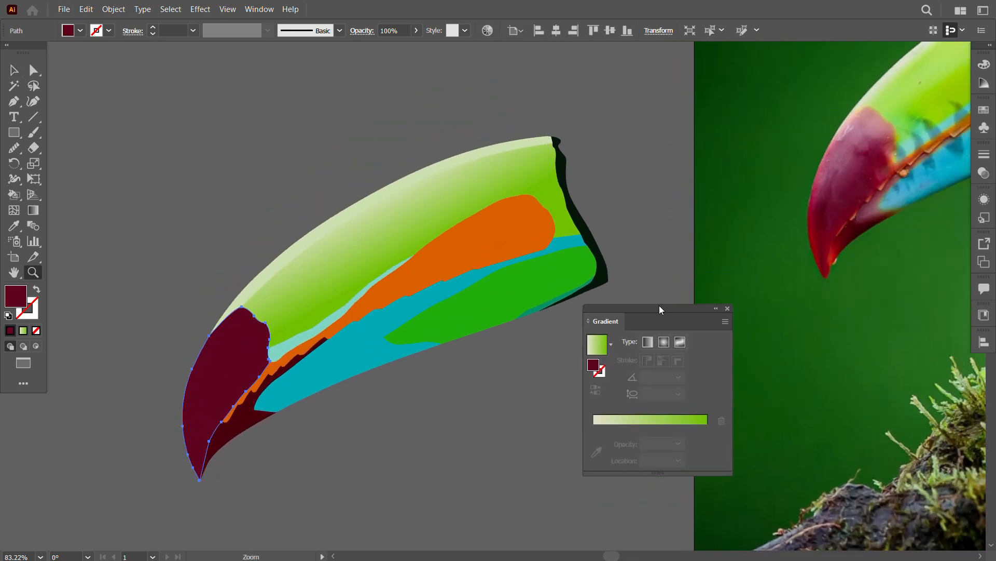
pyautogui.click(13, 77)
pyautogui.click(22, 331)
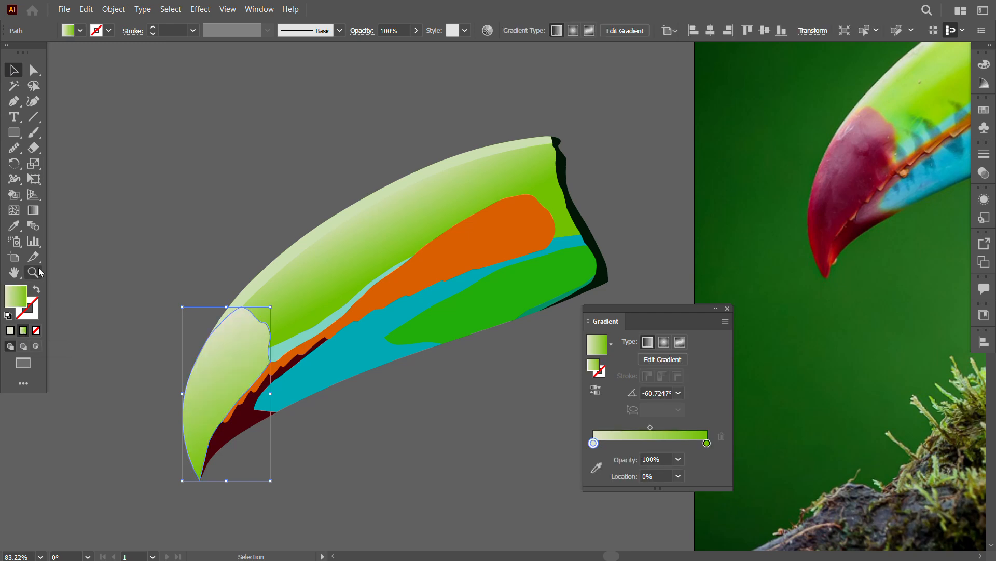
# Step: Angle the beak tip's gradient about 68.4°, running from the beak's point up towards the green area
pyautogui.click(33, 210)
pyautogui.moveTo(182, 490); pyautogui.dragTo(251, 316)
pyautogui.click(15, 73)
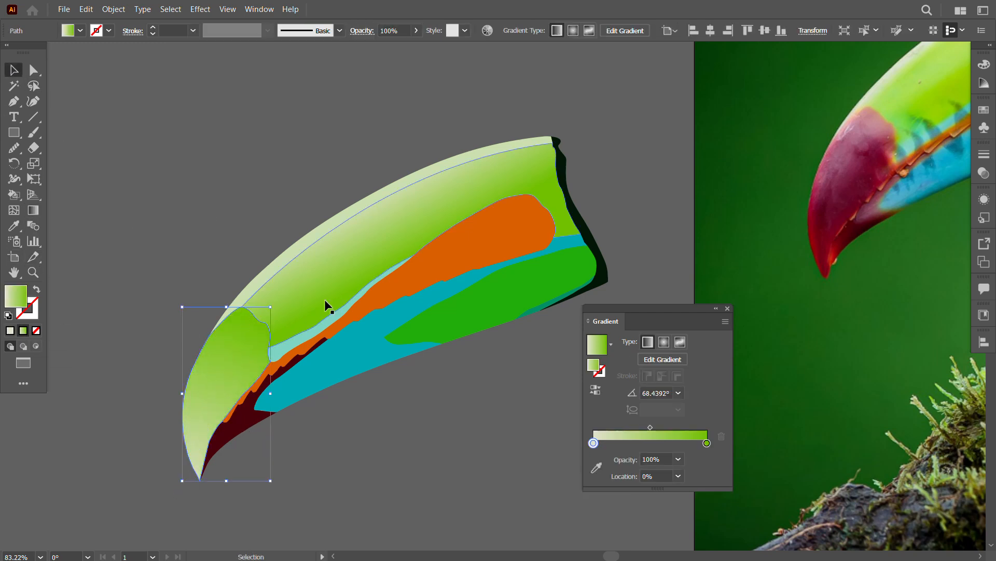
# Step: Set the tip gradient's start stop to a dark red sampled from the lower beak tip in the photo
pyautogui.doubleClick(594, 442)
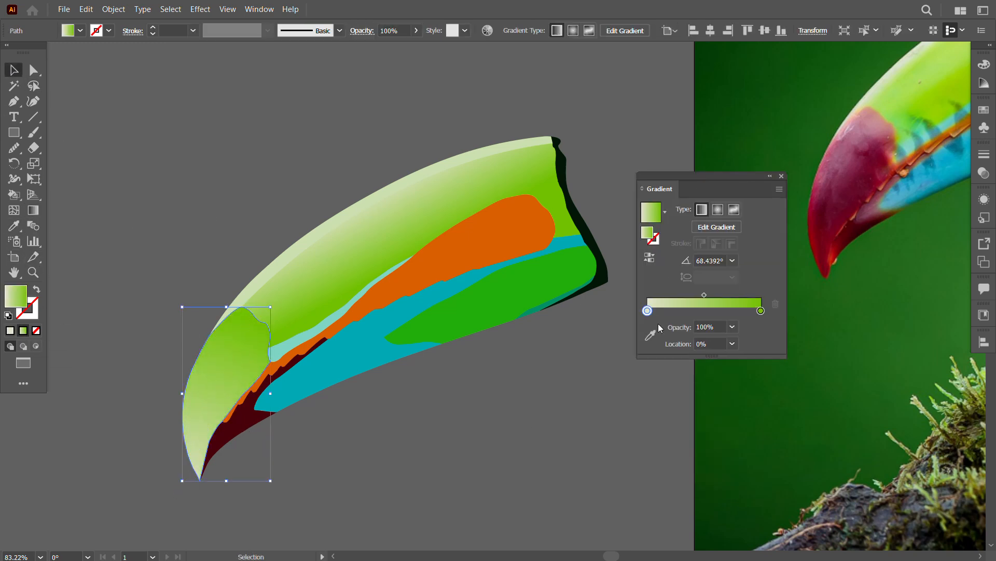
pyautogui.click(596, 407)
pyautogui.click(819, 255)
# Step: Set the tip gradient's end stop to a purplish red sampled from the maroon part of the photographed beak
pyautogui.doubleClick(761, 295)
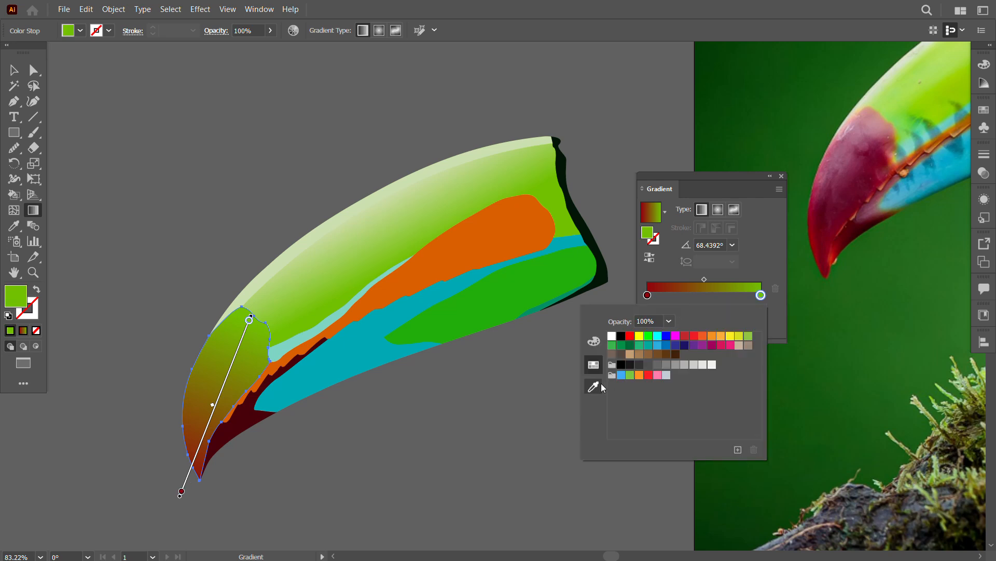
pyautogui.click(597, 384)
pyautogui.click(857, 151)
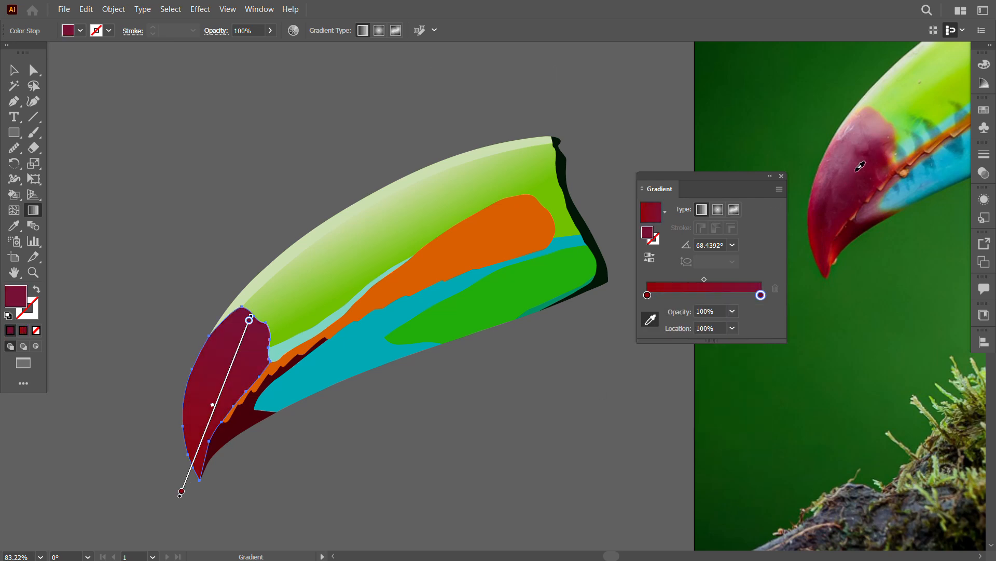
pyautogui.click(853, 193)
pyautogui.click(855, 149)
pyautogui.press('v')
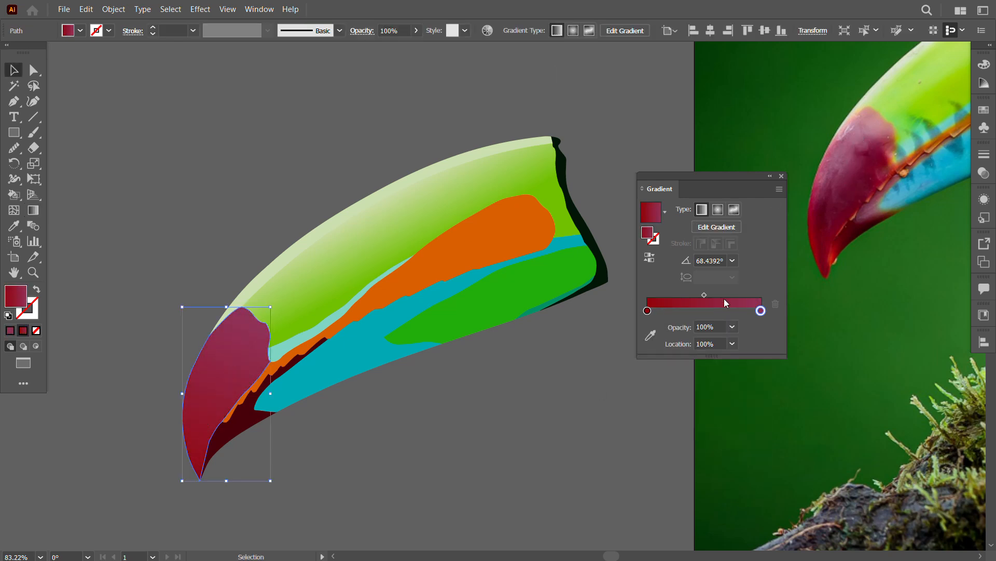
# Step: Darken the tip gradient's purplish-red end stop to a deeper maroon by adjusting its colour values
pyautogui.moveTo(763, 313); pyautogui.dragTo(758, 314)
pyautogui.hotkey('ctrl', 'z')
pyautogui.doubleClick(760, 310)
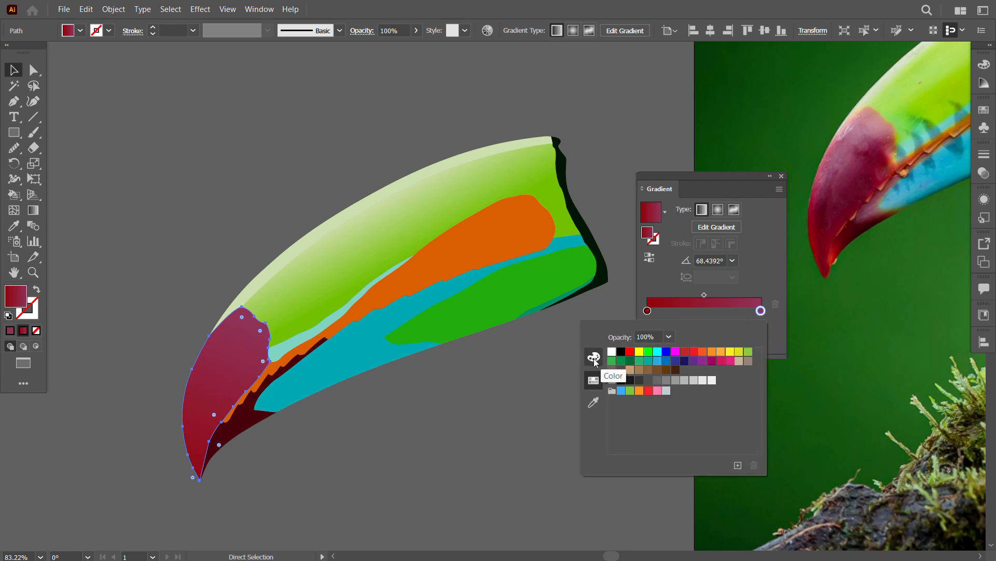
pyautogui.click(594, 358)
pyautogui.click(760, 325)
pyautogui.click(779, 356)
pyautogui.moveTo(696, 384)
pyautogui.mouseDown()
pyautogui.moveTo(706, 383)
pyautogui.moveTo(693, 383)
pyautogui.mouseUp()
pyautogui.moveTo(691, 405); pyautogui.dragTo(677, 404)
pyautogui.click(782, 179)
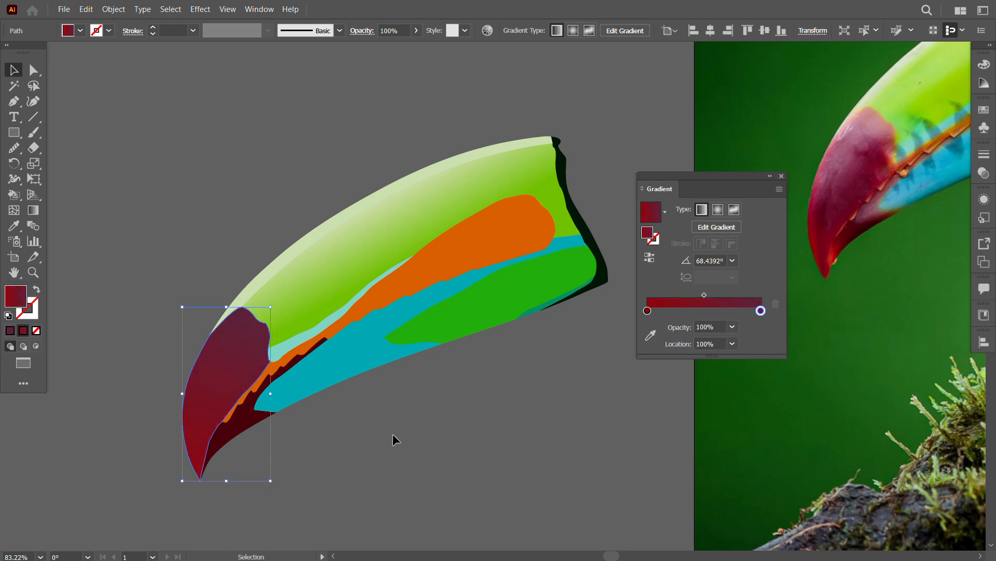
# Step: Deselect the beak tip and close the gradient settings
pyautogui.click(395, 438)
pyautogui.press('alt')
pyautogui.scroll(-3, 548, 449)
pyautogui.moveTo(548, 448); pyautogui.dragTo(406, 443)
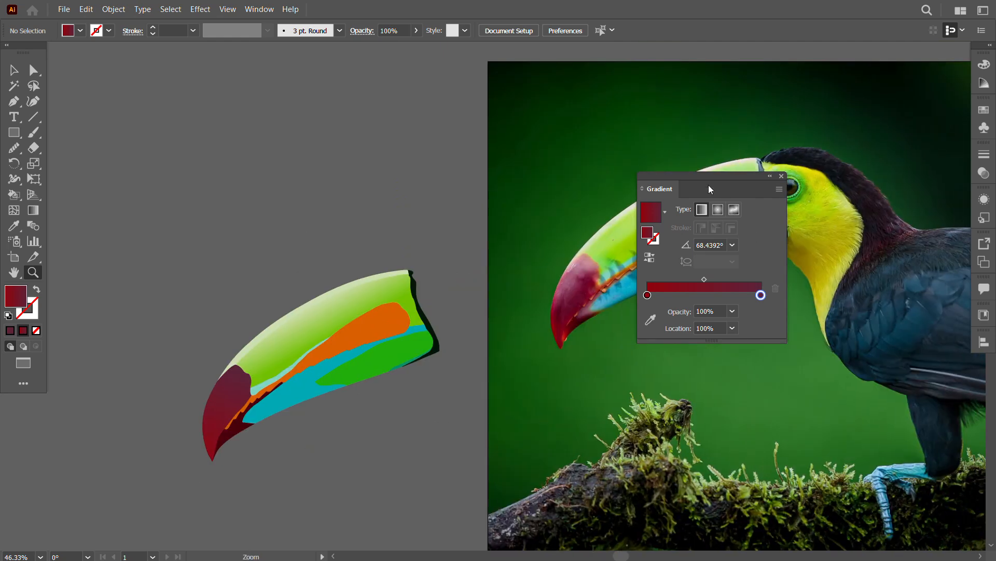
pyautogui.moveTo(709, 184); pyautogui.dragTo(813, 278)
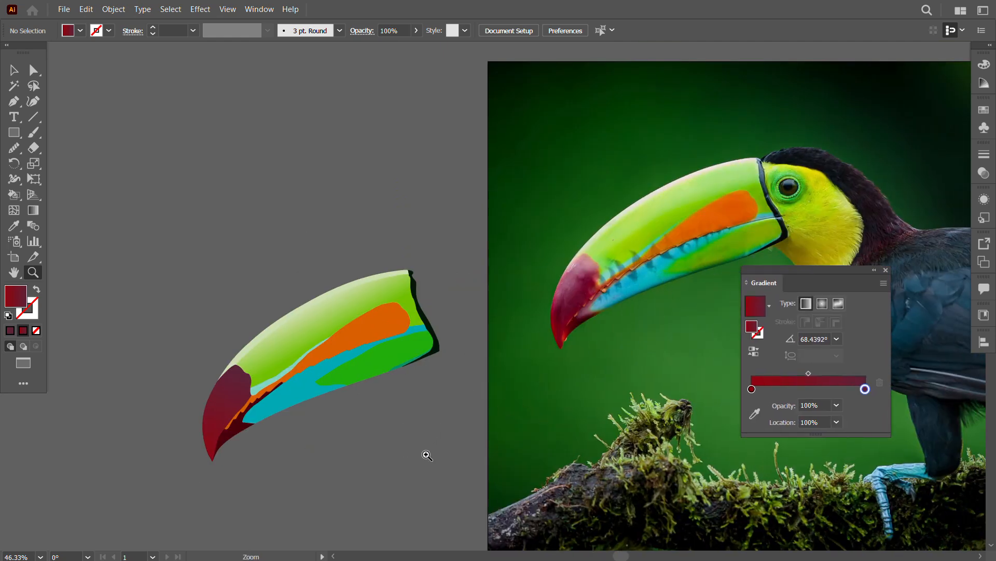
pyautogui.click(885, 270)
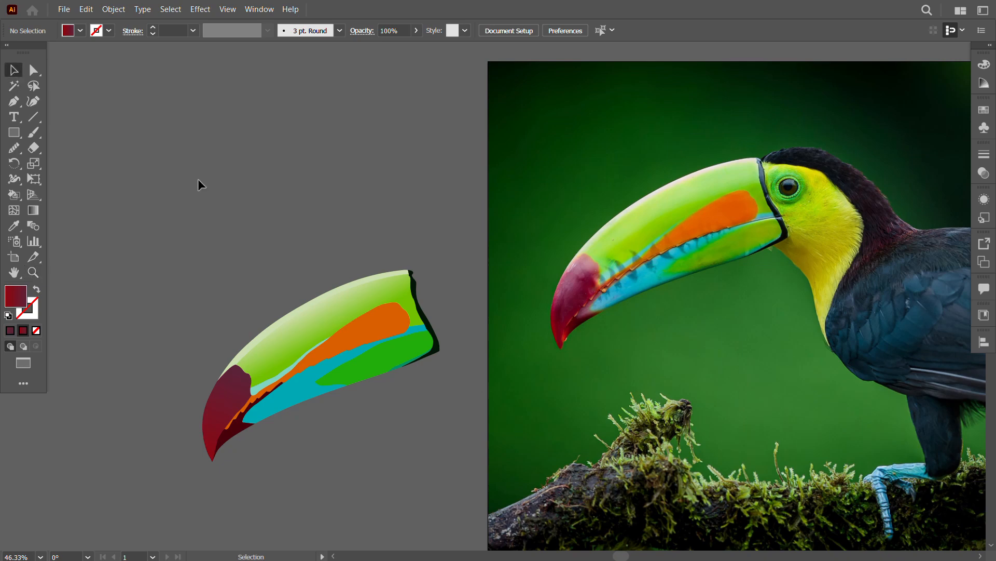
# Step: Select the whole coloured beak artwork and move it closer to the photographed toucan
pyautogui.scroll(-2, 743, 394)
pyautogui.moveTo(742, 394); pyautogui.dragTo(472, 379)
pyautogui.scroll(3, 470, 315)
pyautogui.moveTo(471, 316); pyautogui.dragTo(616, 320)
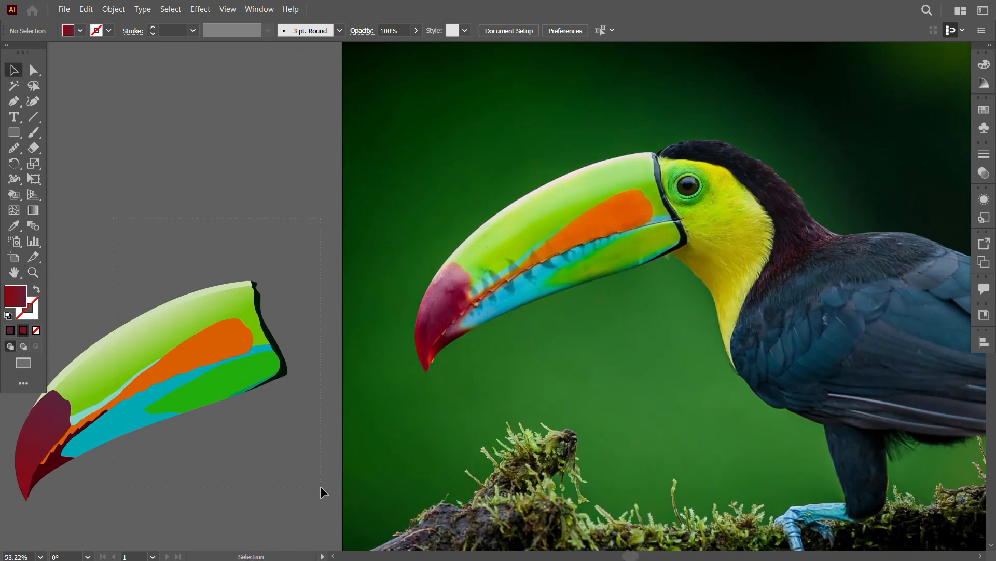
pyautogui.moveTo(321, 488); pyautogui.dragTo(321, 488)
pyautogui.moveTo(260, 353); pyautogui.dragTo(409, 304)
pyautogui.rightClick(214, 270)
pyautogui.click(275, 348)
pyautogui.click(322, 405)
pyautogui.moveTo(314, 358); pyautogui.dragTo(441, 192)
pyautogui.moveTo(530, 218); pyautogui.dragTo(210, 345)
# Step: Start a Pen path where the beak meets the toucan's crown, with a white stroke and no fill
pyautogui.press('p')
pyautogui.click(16, 73)
pyautogui.click(114, 104)
pyautogui.press('p')
pyautogui.moveTo(625, 286); pyautogui.dragTo(655, 315)
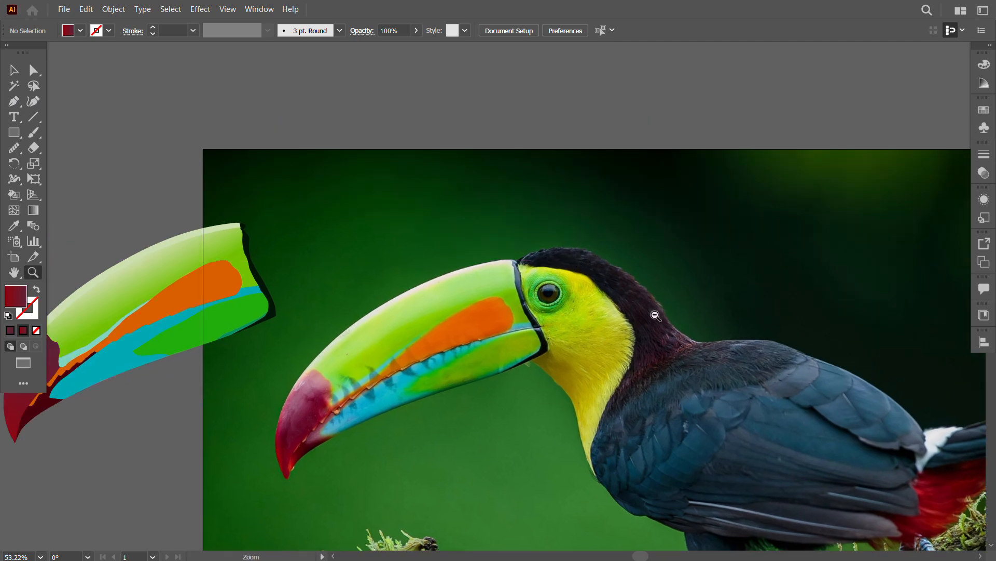
pyautogui.scroll(5, 564, 287)
pyautogui.scroll(-2, 564, 282)
pyautogui.moveTo(564, 283); pyautogui.dragTo(530, 236)
pyautogui.scroll(2, 519, 229)
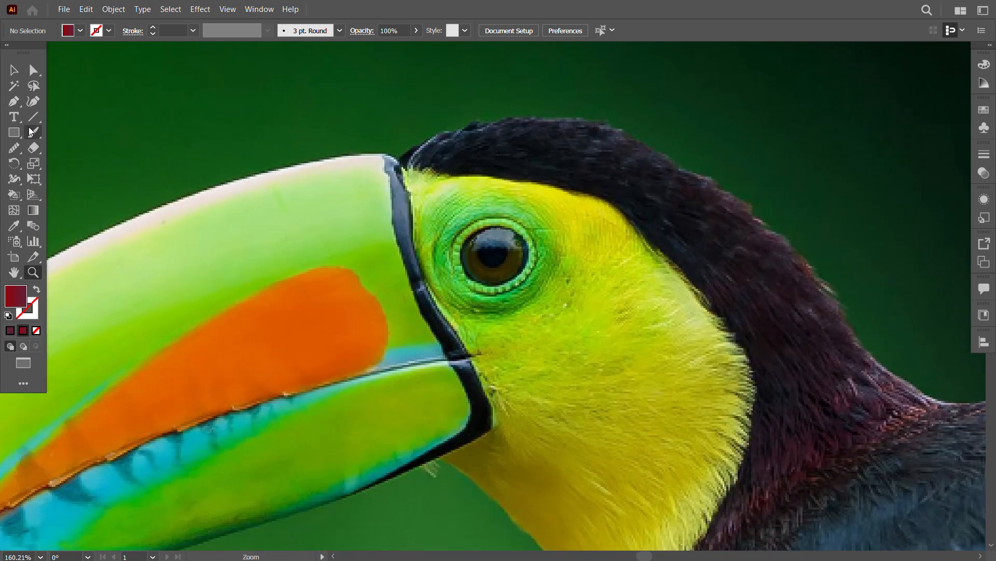
pyautogui.click(398, 168)
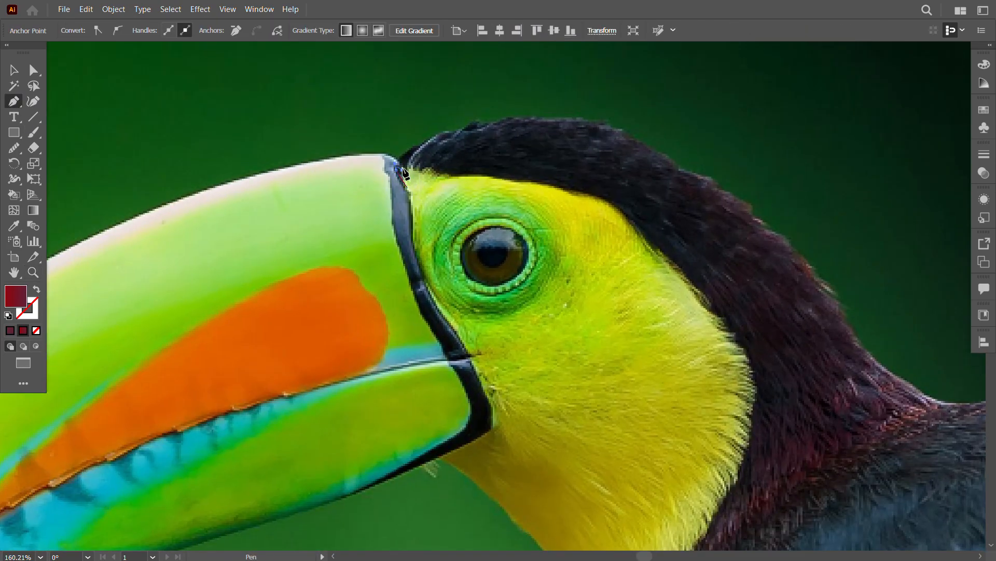
pyautogui.click(32, 291)
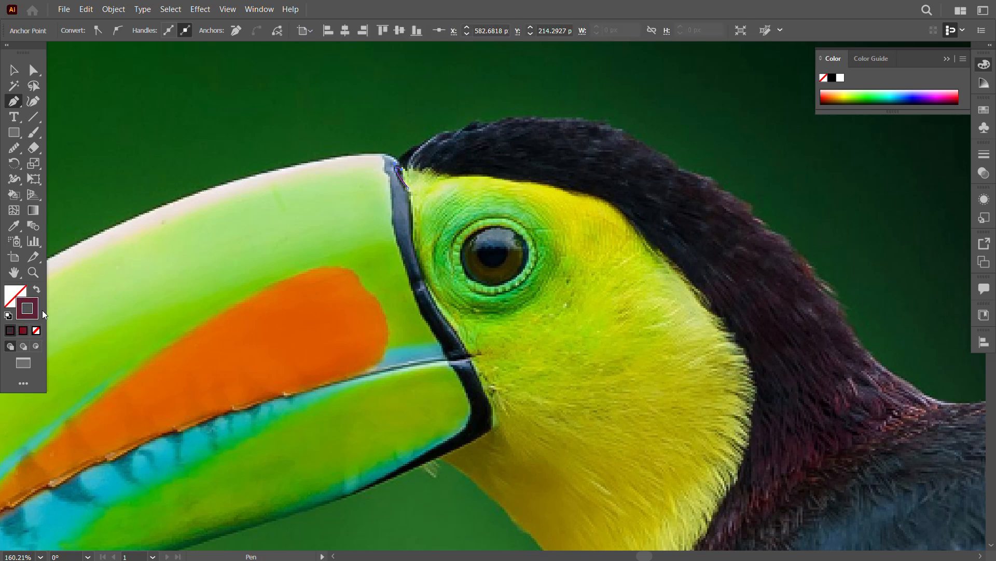
pyautogui.click(840, 78)
# Step: Trace the outline of the toucan's head over the crown and down the nape to the start of the back
pyautogui.moveTo(400, 168); pyautogui.dragTo(405, 162)
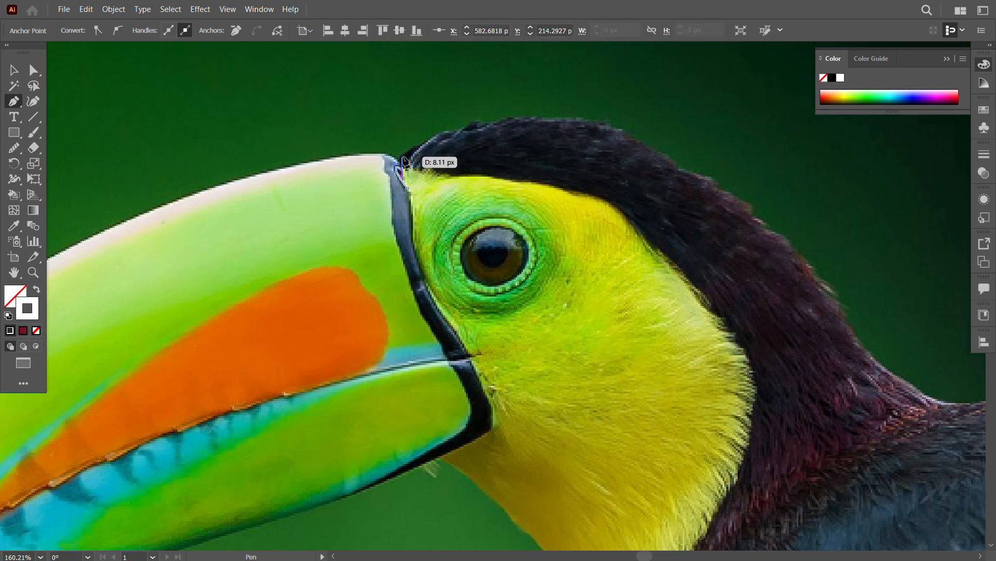
pyautogui.click(513, 117)
pyautogui.moveTo(640, 139); pyautogui.dragTo(684, 169)
pyautogui.moveTo(764, 214); pyautogui.dragTo(578, 149)
pyautogui.click(452, 74)
pyautogui.moveTo(497, 104); pyautogui.dragTo(509, 107)
pyautogui.moveTo(566, 139); pyautogui.dragTo(569, 154)
pyautogui.moveTo(597, 169); pyautogui.dragTo(601, 172)
pyautogui.moveTo(640, 215); pyautogui.dragTo(563, 163)
pyautogui.moveTo(565, 171); pyautogui.dragTo(574, 179)
pyautogui.moveTo(590, 210)
pyautogui.mouseDown()
pyautogui.moveTo(571, 191)
pyautogui.moveTo(586, 212)
pyautogui.mouseUp()
pyautogui.click(570, 191)
pyautogui.hotkey('ctrl', 'z')
pyautogui.moveTo(634, 252)
pyautogui.mouseDown()
pyautogui.moveTo(576, 219)
pyautogui.moveTo(620, 235)
pyautogui.moveTo(679, 229)
pyautogui.mouseUp()
# Step: Smooth the traced outline along the back of the head and the nape
pyautogui.moveTo(709, 229); pyautogui.dragTo(537, 237)
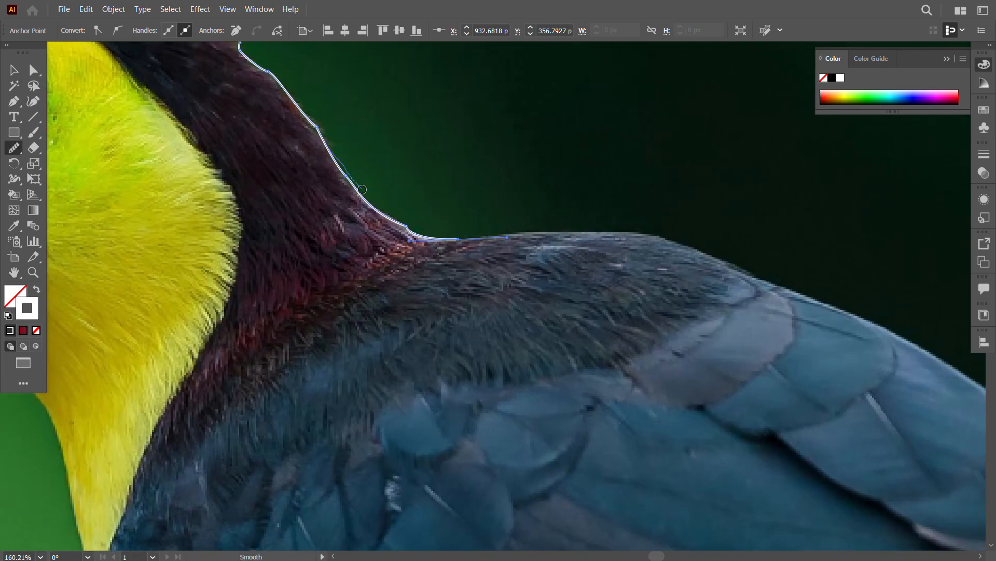
pyautogui.moveTo(362, 189); pyautogui.dragTo(403, 218)
pyautogui.moveTo(396, 138); pyautogui.dragTo(501, 300)
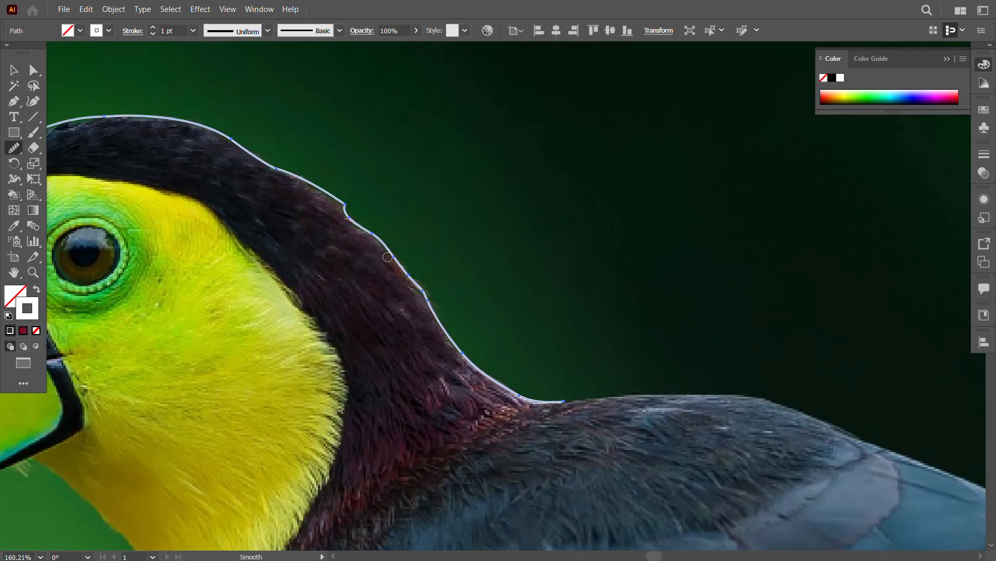
# Step: Trace the face's front edge along the black band at the beak's base and onto the upper throat
pyautogui.press('z')
pyautogui.moveTo(566, 210); pyautogui.dragTo(488, 258)
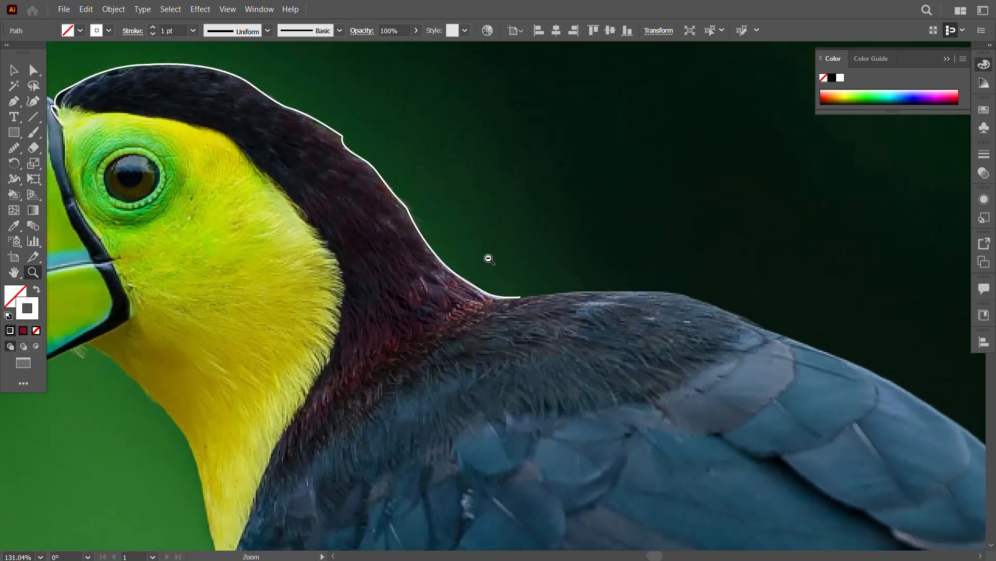
pyautogui.press('p')
pyautogui.click(62, 123)
pyautogui.moveTo(67, 171); pyautogui.dragTo(95, 227)
pyautogui.moveTo(98, 238); pyautogui.dragTo(180, 232)
pyautogui.click(156, 247)
pyautogui.moveTo(186, 268); pyautogui.dragTo(190, 271)
pyautogui.moveTo(229, 263); pyautogui.dragTo(197, 201)
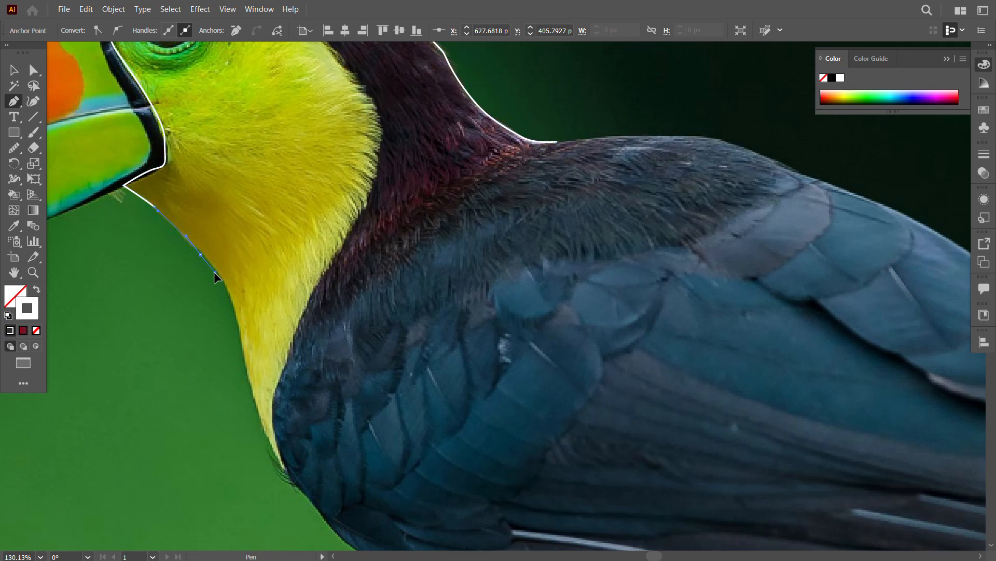
# Step: Continue the face path down the front of the yellow throat to its pointed lower end on the breast
pyautogui.moveTo(215, 272); pyautogui.dragTo(212, 262)
pyautogui.moveTo(281, 335); pyautogui.dragTo(301, 250)
pyautogui.moveTo(268, 295); pyautogui.dragTo(275, 377)
pyautogui.moveTo(308, 323); pyautogui.dragTo(291, 266)
pyautogui.click(251, 238)
pyautogui.moveTo(283, 322); pyautogui.dragTo(297, 343)
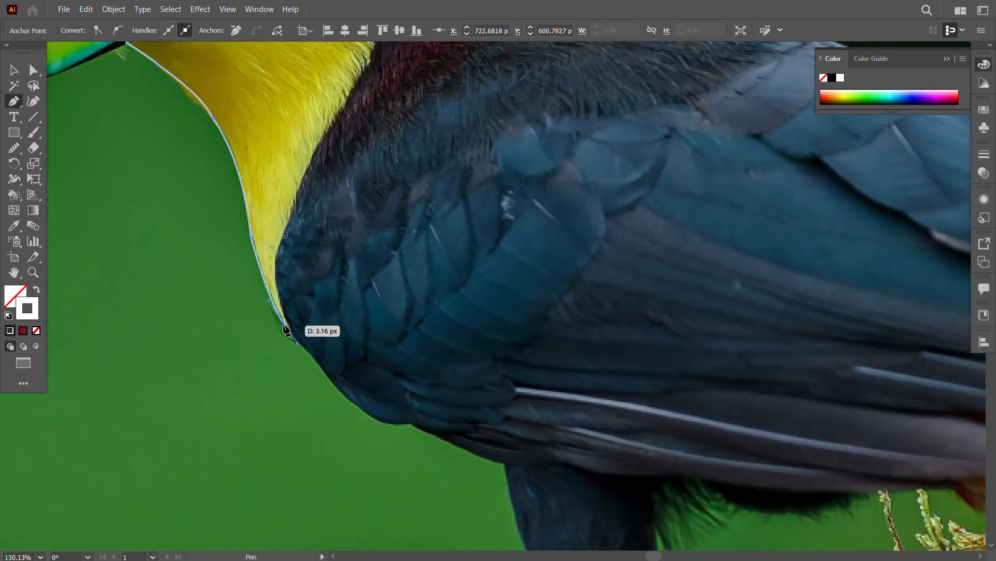
pyautogui.click(290, 329)
# Step: Continue the path back up along the border between the yellow throat and the dark neck, past the cheek
pyautogui.moveTo(276, 263); pyautogui.dragTo(304, 192)
pyautogui.moveTo(329, 189); pyautogui.dragTo(334, 265)
pyautogui.keyDown('ctrl'); pyautogui.moveTo(290, 312); pyautogui.dragTo(285, 311); pyautogui.keyUp('ctrl')
pyautogui.click(285, 311)
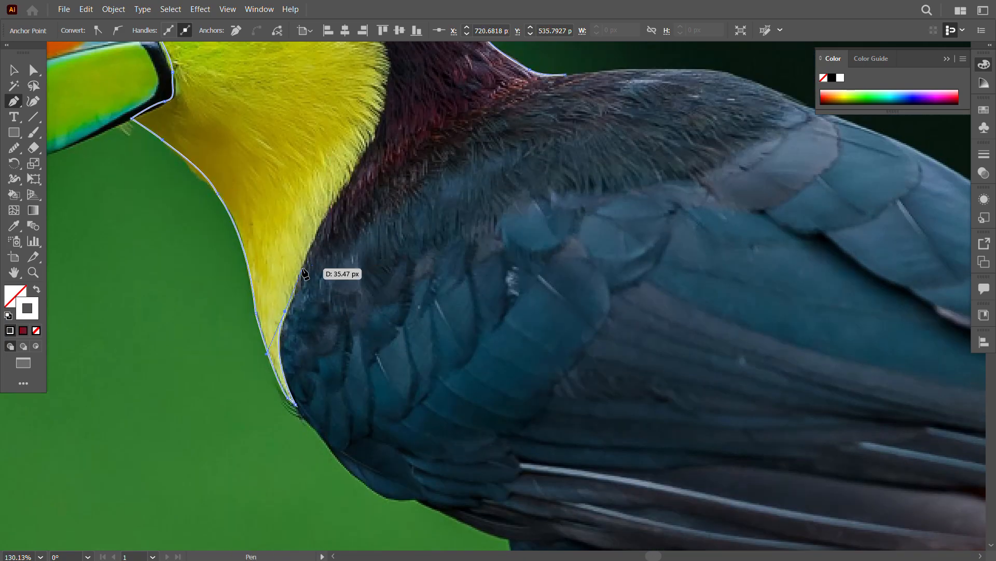
pyautogui.click(307, 260)
pyautogui.moveTo(327, 217); pyautogui.dragTo(332, 289)
pyautogui.moveTo(365, 235); pyautogui.dragTo(371, 283)
pyautogui.click(370, 278)
pyautogui.moveTo(363, 214); pyautogui.dragTo(381, 281)
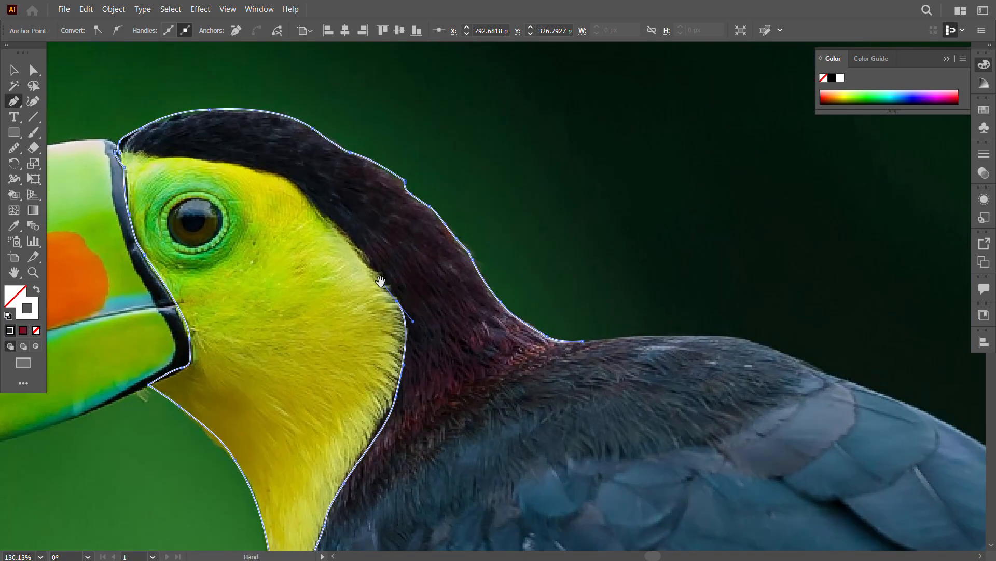
# Step: Finish tracing the yellow face across its upper edge above the eye towards the beak, and deselect the path
pyautogui.moveTo(354, 246); pyautogui.dragTo(298, 183)
pyautogui.click(312, 203)
pyautogui.moveTo(326, 213); pyautogui.dragTo(293, 202)
pyautogui.click(265, 198)
pyautogui.click(205, 191)
pyautogui.moveTo(172, 185); pyautogui.dragTo(169, 186)
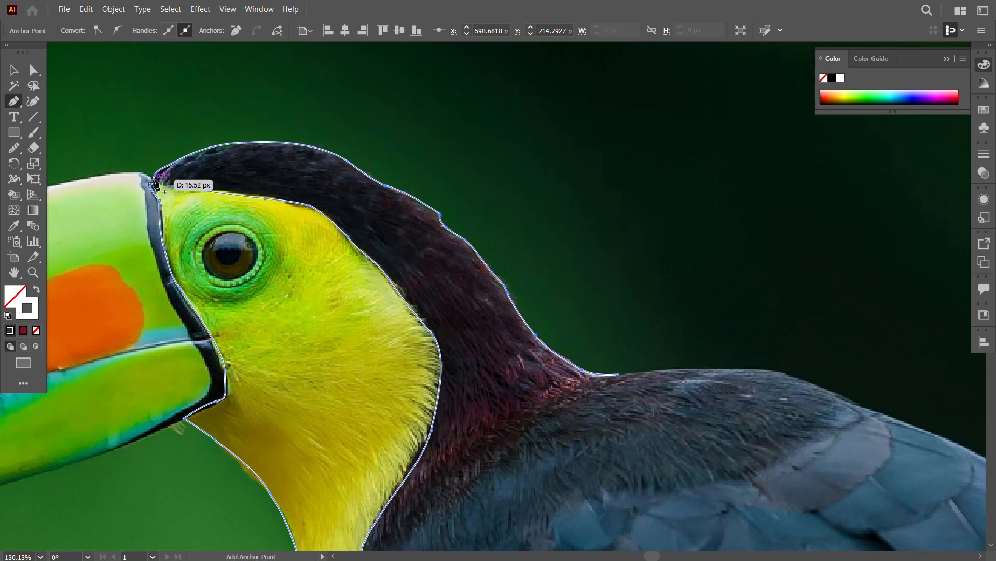
pyautogui.click(14, 70)
pyautogui.click(243, 163)
# Step: Extend the nape outline along the lower edge of the dark neck feathers to the yellow throat's border
pyautogui.click(12, 102)
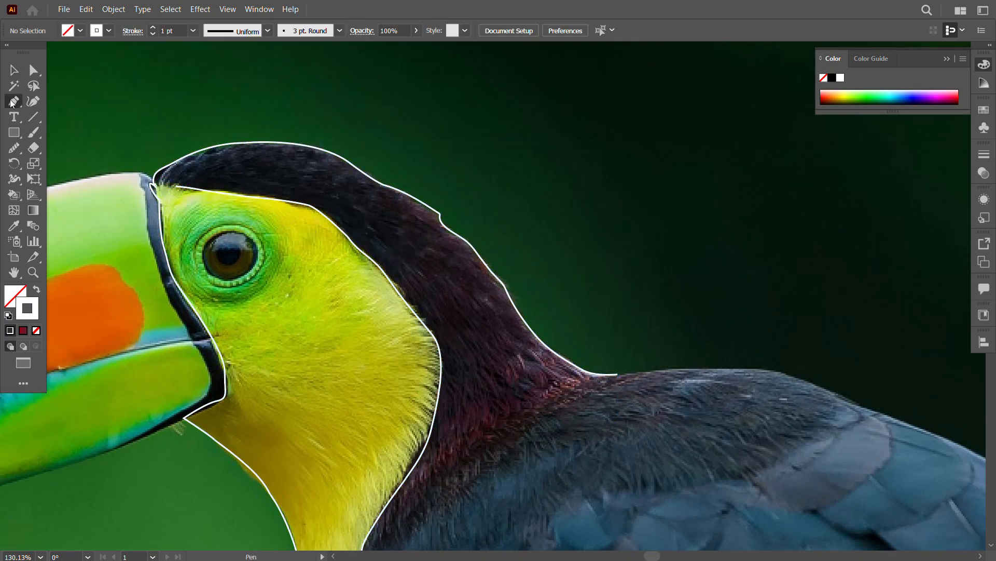
pyautogui.click(617, 374)
pyautogui.scroll(-3, 608, 369)
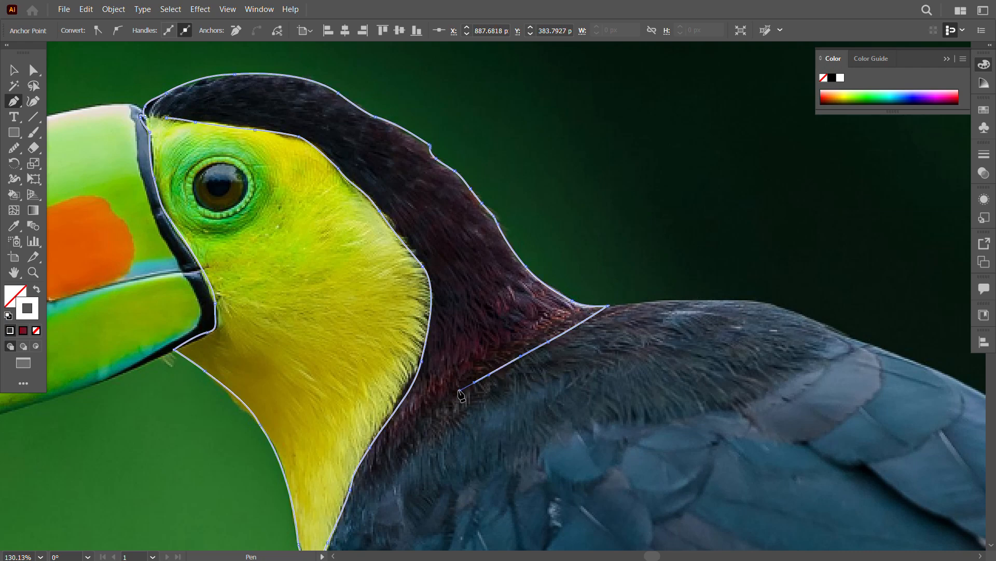
pyautogui.moveTo(461, 402); pyautogui.dragTo(458, 366)
pyautogui.click(381, 386)
pyautogui.click(14, 70)
pyautogui.click(619, 496)
# Step: Connect the open end of the face's upper edge to the head outline at the top of the beak's base
pyautogui.moveTo(597, 346); pyautogui.dragTo(582, 493)
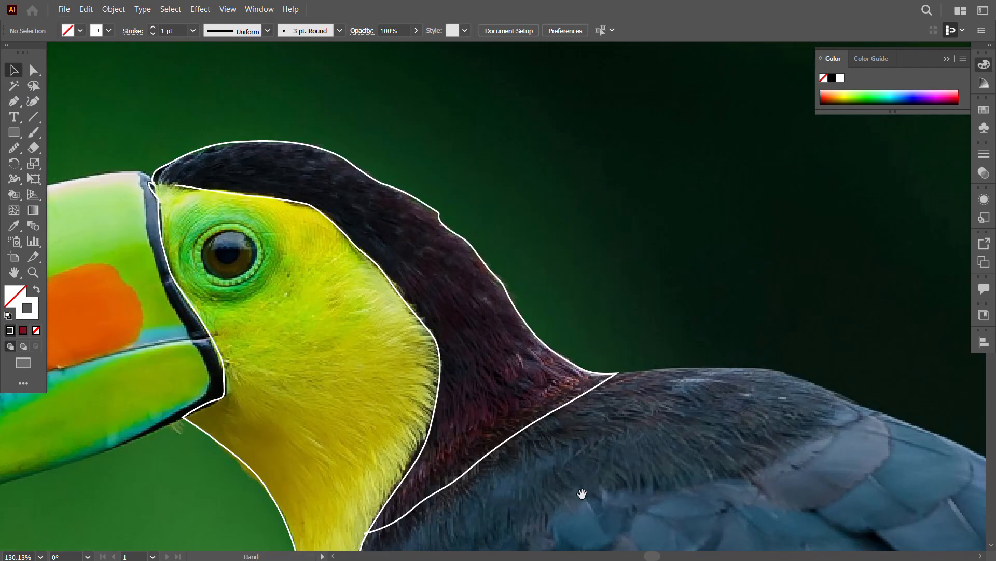
pyautogui.click(175, 186)
pyautogui.click(152, 182)
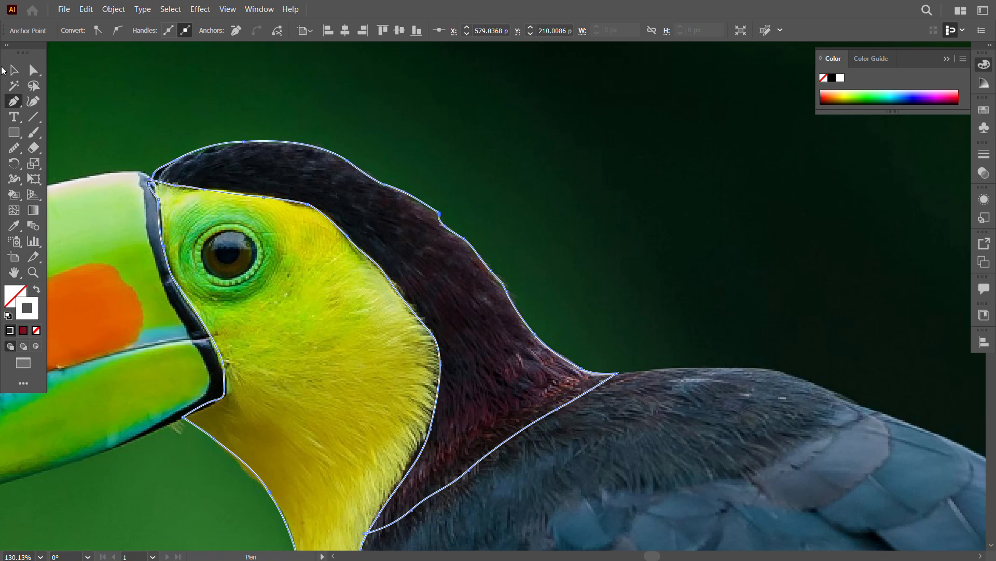
pyautogui.click(13, 70)
pyautogui.click(643, 349)
# Step: Draw a circle with the Ellipse tool over the iris of the toucan's eye
pyautogui.press('alt')
pyautogui.moveTo(267, 278)
pyautogui.mouseDown()
pyautogui.moveTo(269, 216)
pyautogui.moveTo(347, 233)
pyautogui.moveTo(449, 334)
pyautogui.moveTo(320, 250)
pyautogui.moveTo(405, 340)
pyautogui.mouseUp()
pyautogui.hotkey('ctrl', 'space')
pyautogui.click(14, 133)
pyautogui.click(67, 162)
pyautogui.click(33, 71)
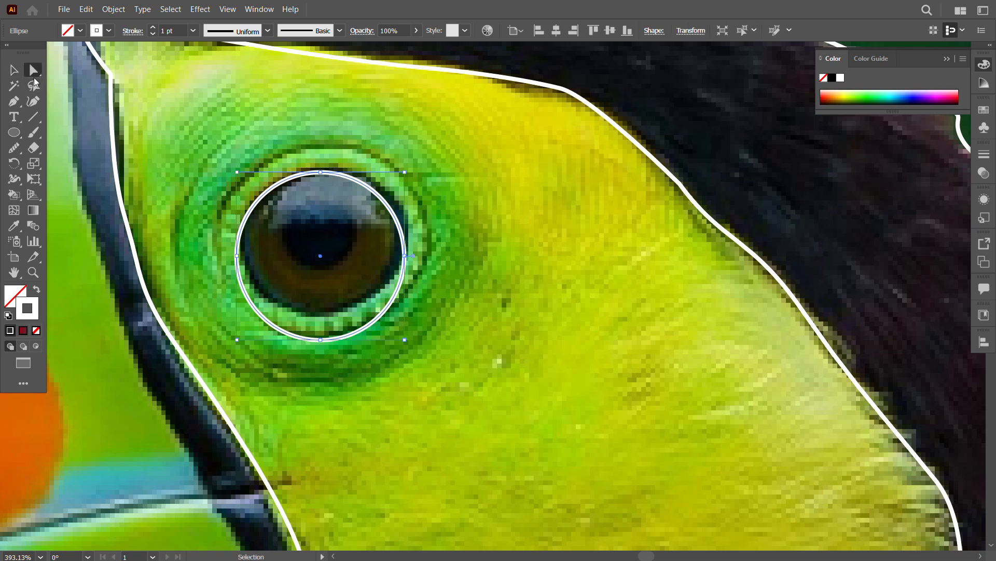
pyautogui.moveTo(321, 340); pyautogui.dragTo(319, 313)
pyautogui.hotkey('ctrl', 'z')
# Step: Shrink the circle to the size of the iris and centre it over the eye
pyautogui.click(14, 71)
pyautogui.moveTo(405, 256); pyautogui.dragTo(401, 259)
pyautogui.moveTo(321, 257); pyautogui.dragTo(322, 241)
pyautogui.moveTo(400, 240); pyautogui.dragTo(397, 241)
pyautogui.moveTo(322, 240); pyautogui.dragTo(322, 241)
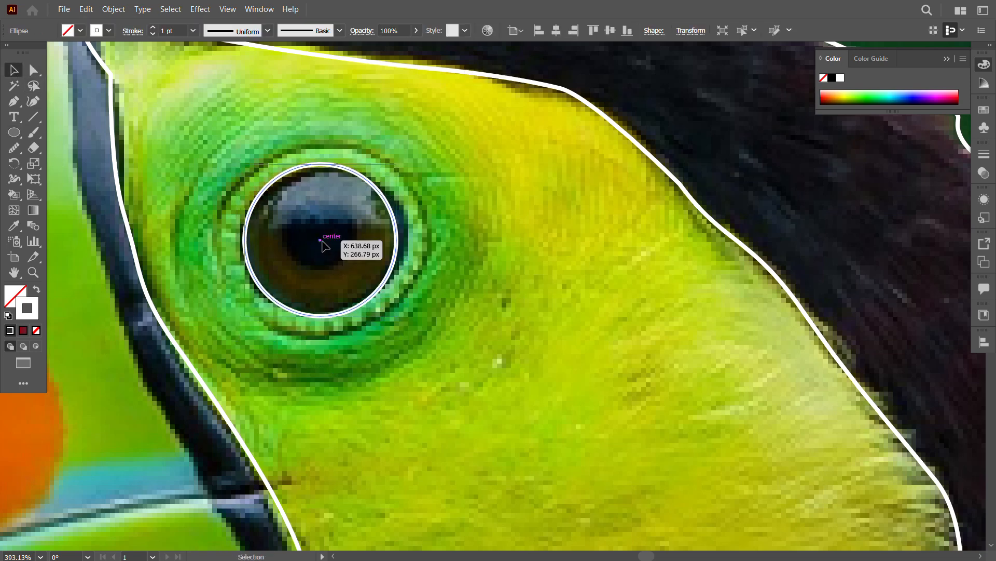
# Step: Draw a smaller circle around the pupil and a larger one around the green ring of the eye
pyautogui.click(358, 257)
pyautogui.moveTo(389, 270); pyautogui.dragTo(468, 302)
pyautogui.moveTo(476, 272); pyautogui.dragTo(444, 277)
pyautogui.moveTo(400, 270); pyautogui.dragTo(320, 236)
pyautogui.moveTo(365, 236); pyautogui.dragTo(216, 222)
pyautogui.click(334, 288)
pyautogui.press('v')
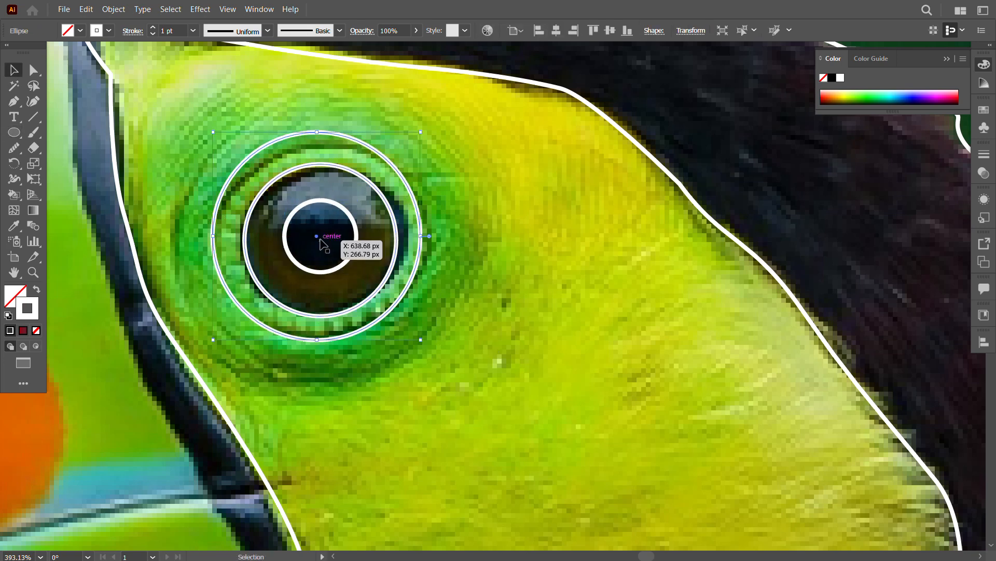
# Step: Centre the three eye circles on one another by aligning them horizontally and vertically
pyautogui.moveTo(319, 236); pyautogui.dragTo(317, 236)
pyautogui.keyDown('shift'); pyautogui.click(245, 243); pyautogui.keyUp('shift')
pyautogui.keyDown('shift'); pyautogui.click(285, 240); pyautogui.keyUp('shift')
pyautogui.click(984, 341)
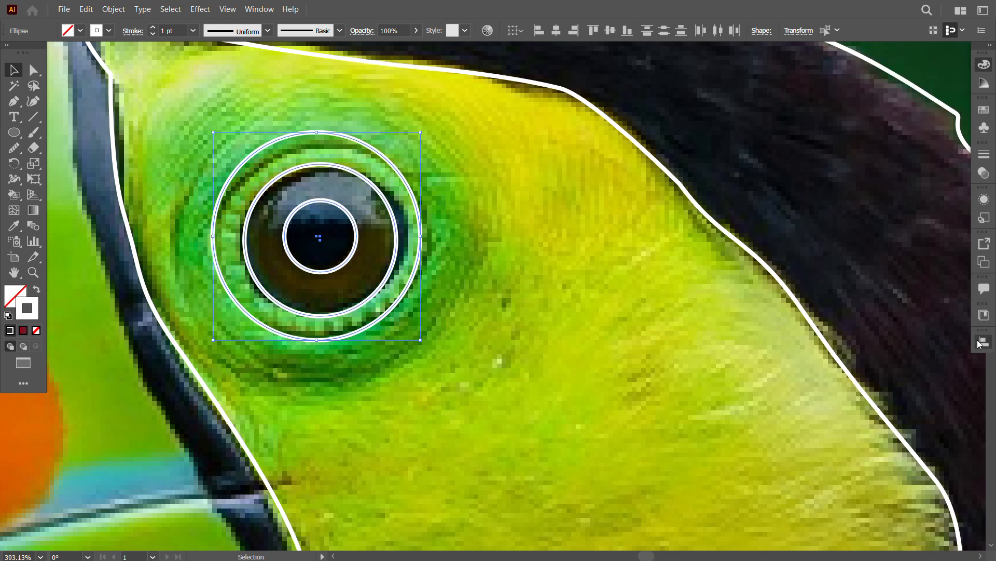
pyautogui.click(850, 371)
pyautogui.click(940, 372)
pyautogui.click(516, 327)
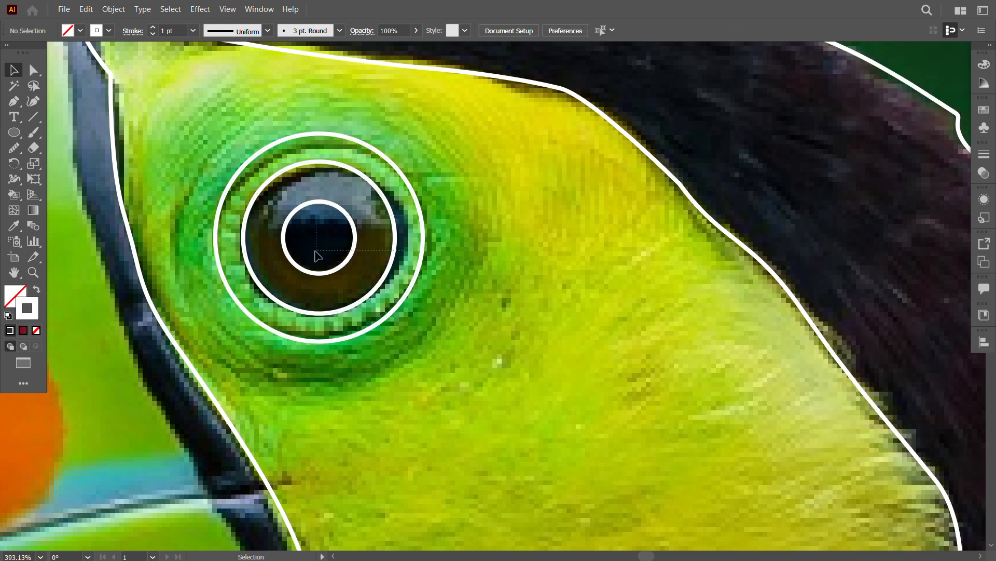
# Step: Fill the pupil circle with near-black sampled from the photo using Live Paint, and undo the extra fill in the iris
pyautogui.moveTo(315, 251); pyautogui.dragTo(212, 254)
pyautogui.moveTo(405, 216); pyautogui.dragTo(309, 250)
pyautogui.click(13, 196)
pyautogui.keyDown('alt'); pyautogui.click(303, 240); pyautogui.keyUp('alt')
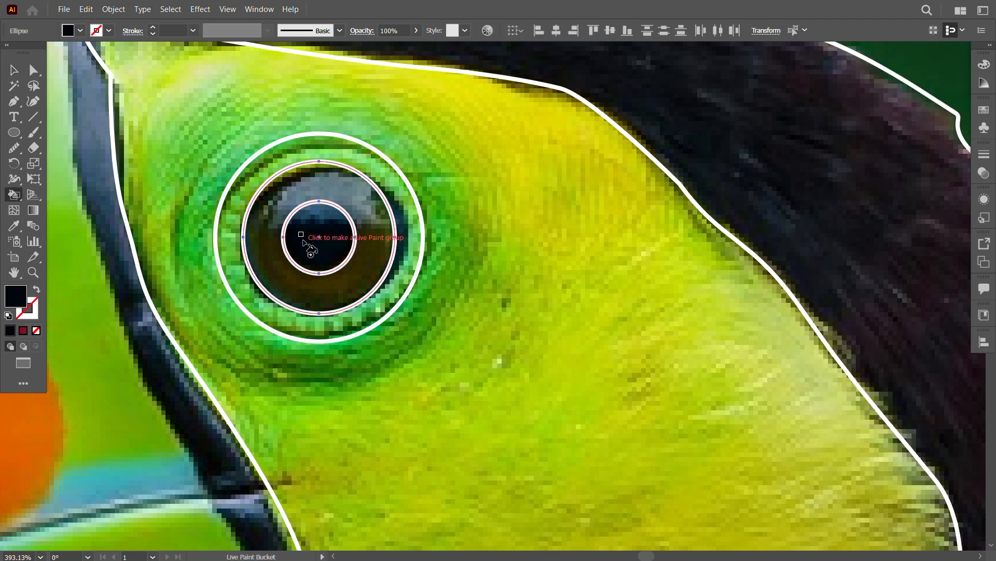
pyautogui.click(303, 240)
pyautogui.keyDown('alt'); pyautogui.click(259, 241); pyautogui.keyUp('alt')
pyautogui.click(258, 240)
pyautogui.hotkey('ctrl', 'z')
pyautogui.click(18, 72)
pyautogui.click(531, 369)
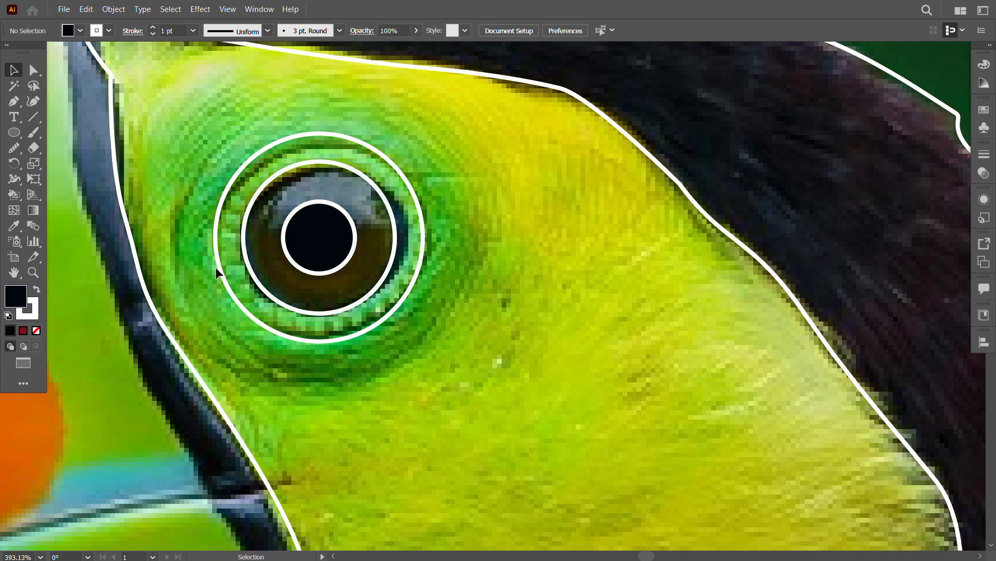
# Step: Draw two short horizontal lines with the Pen tool, joining the iris outline to the pupil on both sides
pyautogui.click(244, 227)
pyautogui.click(283, 227)
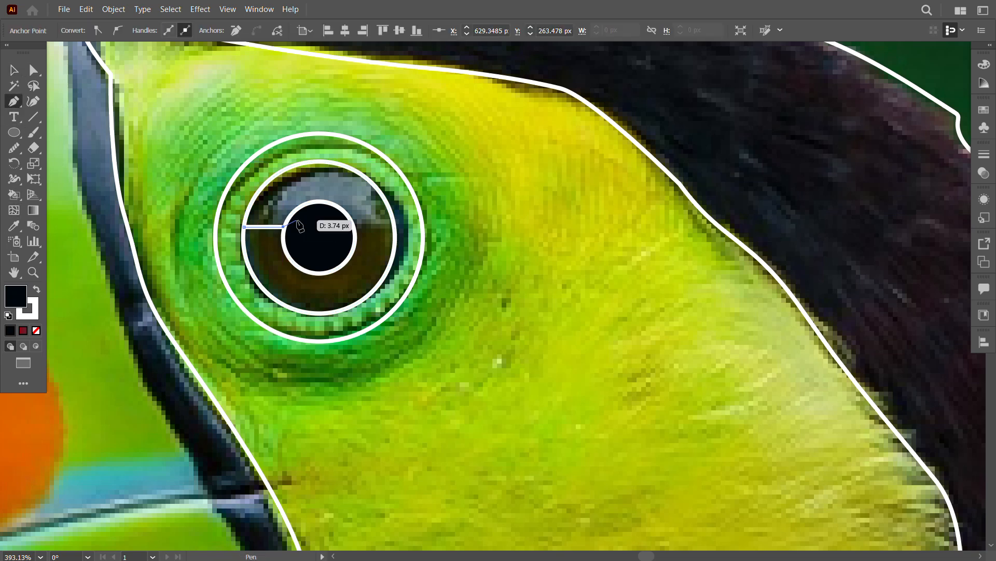
pyautogui.press('Escape')
pyautogui.click(356, 226)
pyautogui.click(393, 227)
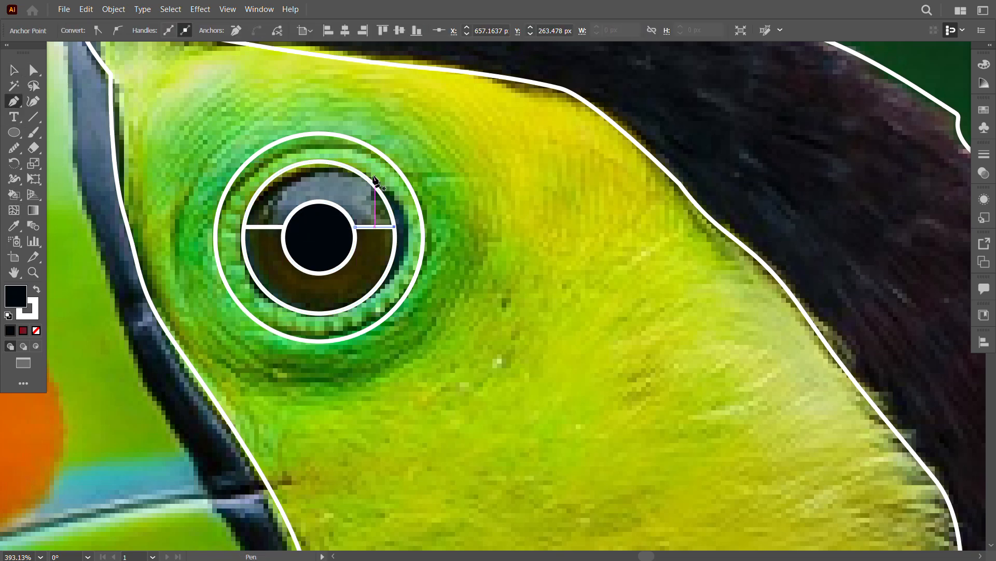
pyautogui.press('Escape')
# Step: Draw a crescent-shaped curve bulging past the iris's right edge, with no fill and a white stroke
pyautogui.moveTo(370, 294); pyautogui.dragTo(277, 364)
pyautogui.click(36, 331)
pyautogui.click(34, 313)
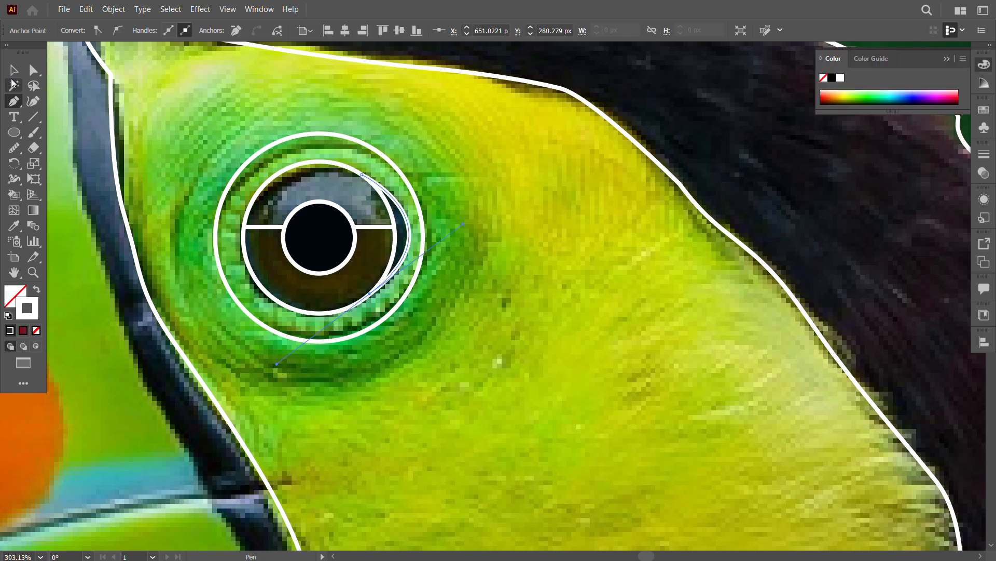
pyautogui.click(14, 71)
pyautogui.click(209, 297)
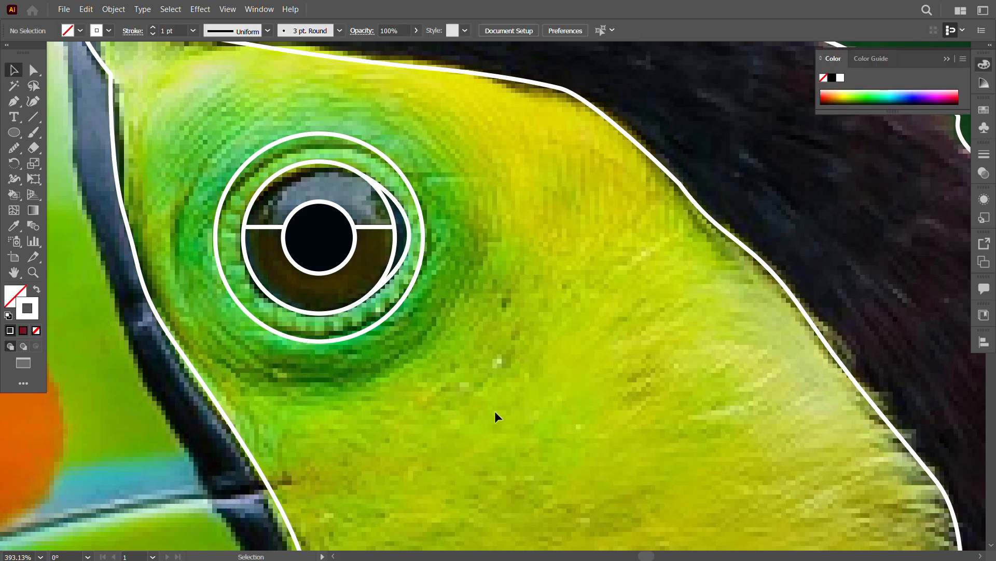
# Step: Select all the head, neck and eye outlines and turn them into a Live Paint group, with yellow sampled from the face as fill colour
pyautogui.press('z')
pyautogui.moveTo(415, 280); pyautogui.dragTo(332, 280)
pyautogui.moveTo(590, 338); pyautogui.dragTo(446, 283)
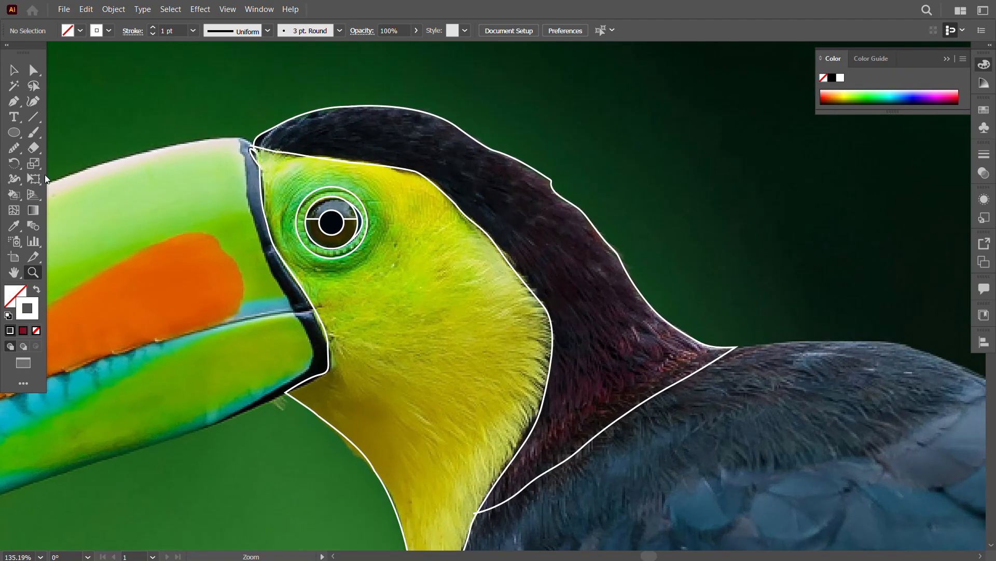
pyautogui.moveTo(215, 104); pyautogui.dragTo(524, 410)
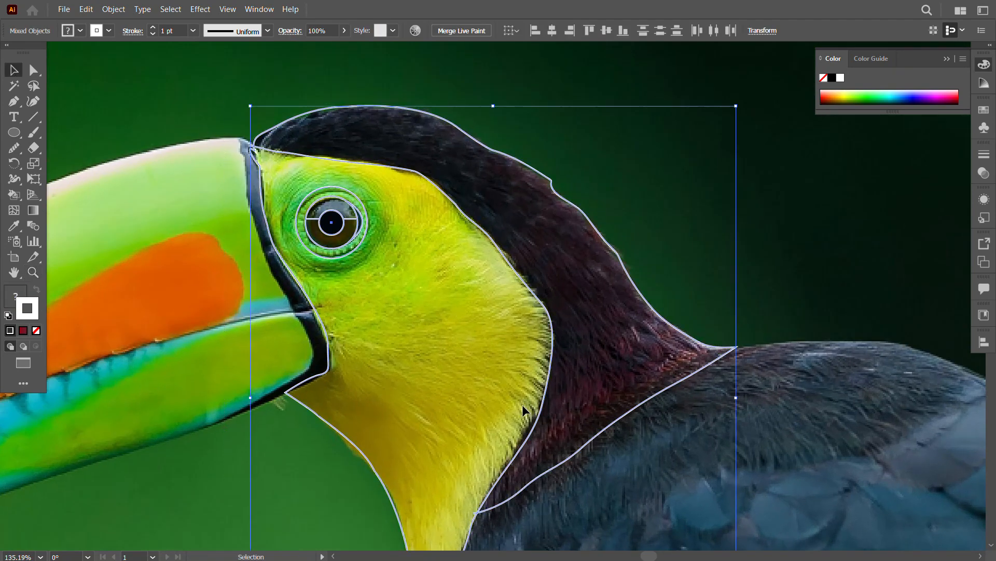
pyautogui.click(15, 196)
pyautogui.keyDown('alt'); pyautogui.click(427, 351); pyautogui.keyUp('alt')
pyautogui.click(429, 352)
pyautogui.click(641, 302)
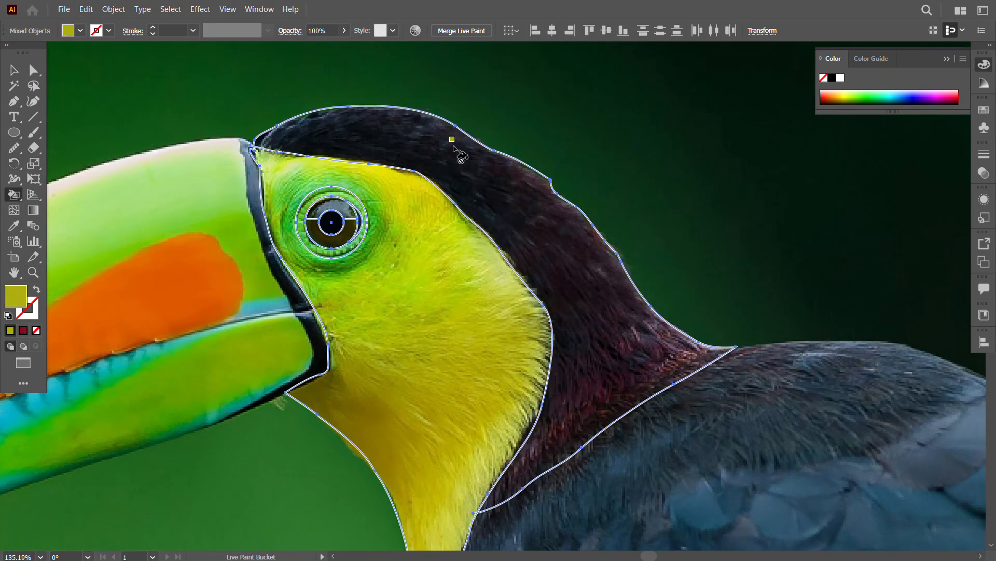
pyautogui.click(441, 355)
pyautogui.click(612, 305)
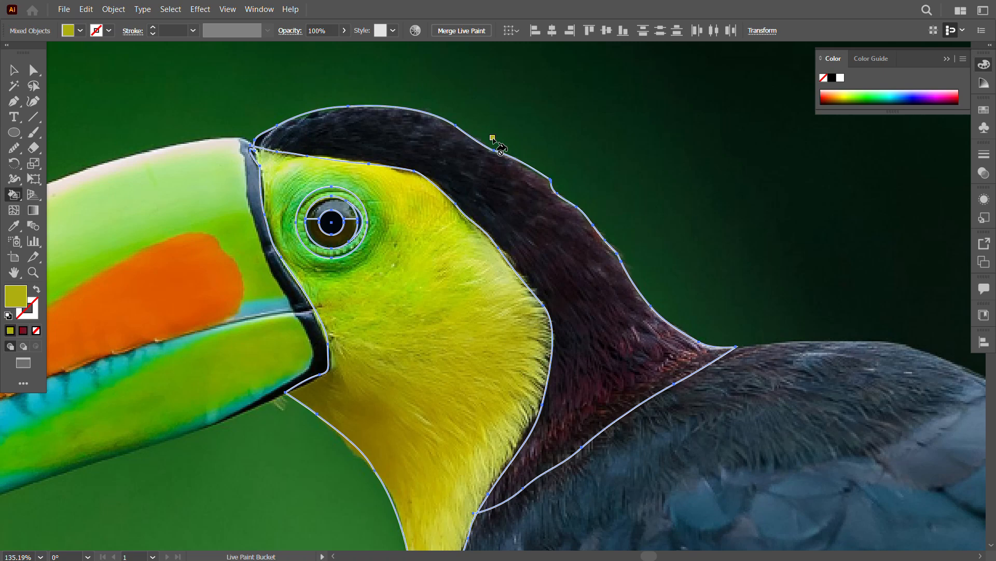
pyautogui.press('f')
pyautogui.press('f')
pyautogui.click(951, 6)
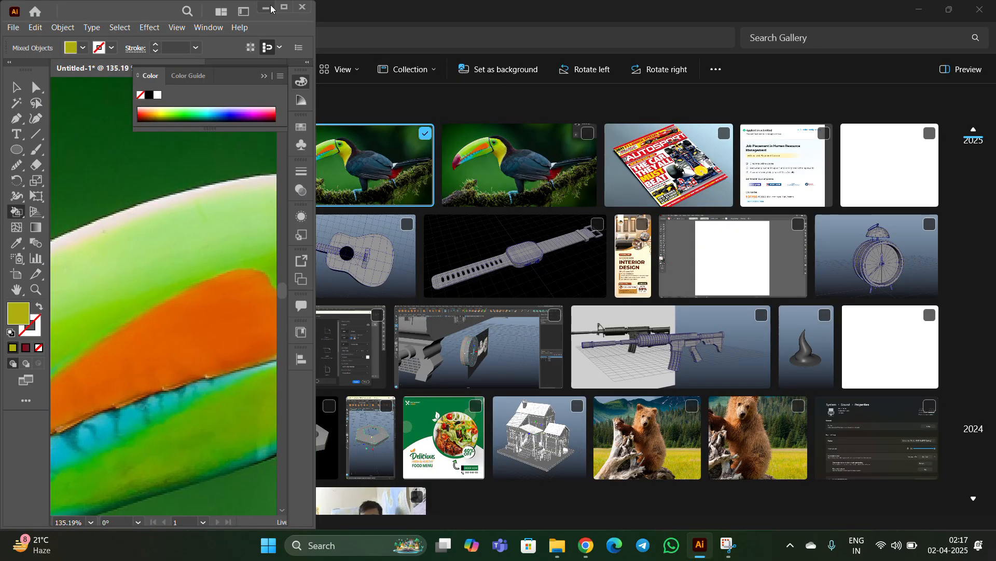
pyautogui.click(283, 8)
pyautogui.click(951, 6)
pyautogui.click(284, 23)
pyautogui.click(951, 7)
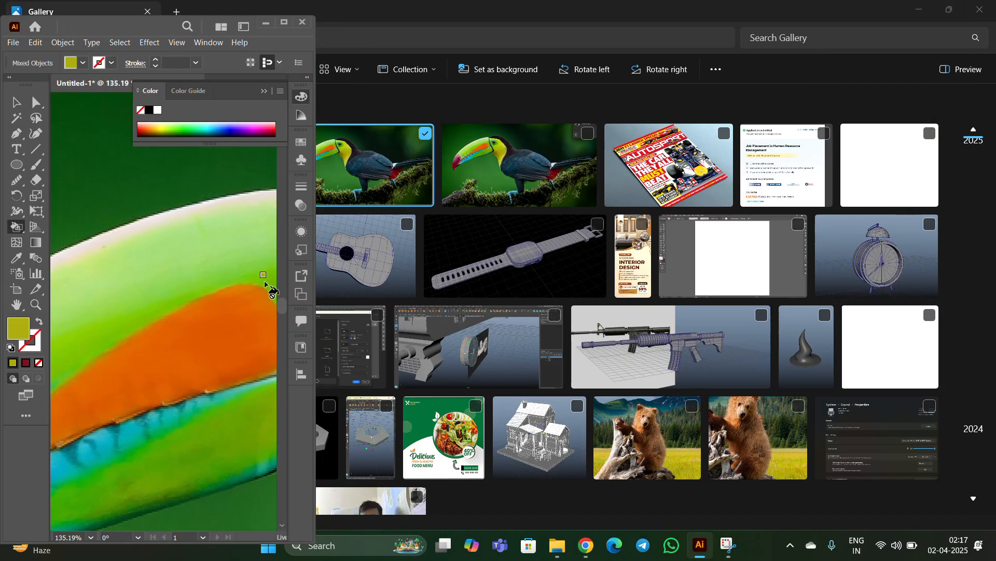
pyautogui.moveTo(316, 295); pyautogui.dragTo(993, 298)
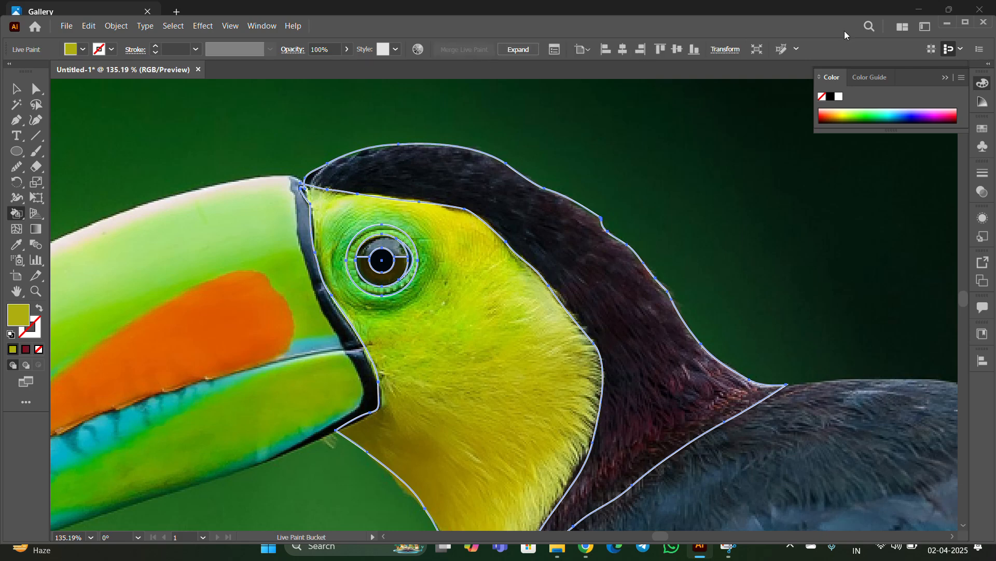
pyautogui.press('f')
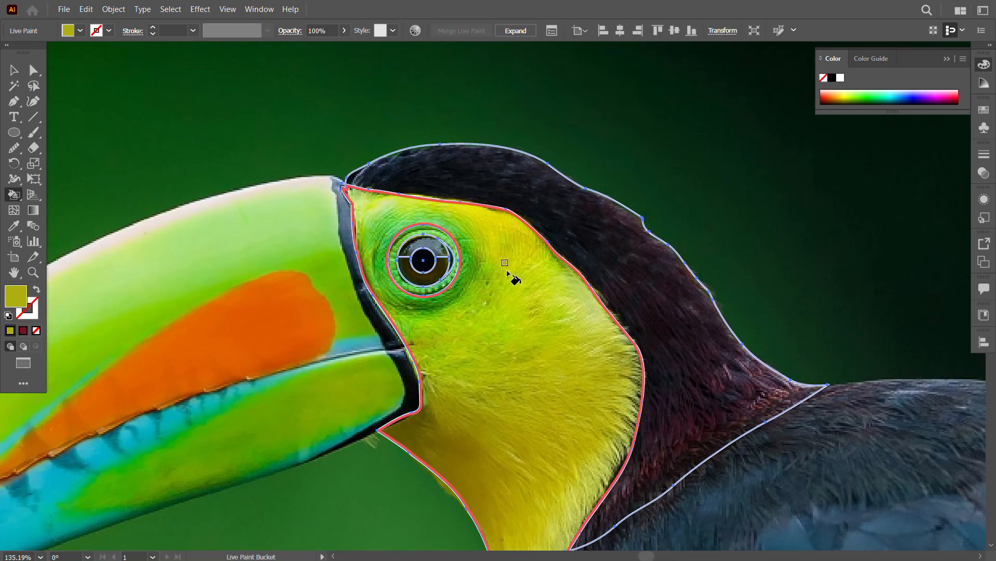
# Step: Try filling the face with olive yellow and the eye areas with sampled colours, and undo these fills
pyautogui.click(508, 271)
pyautogui.press('z')
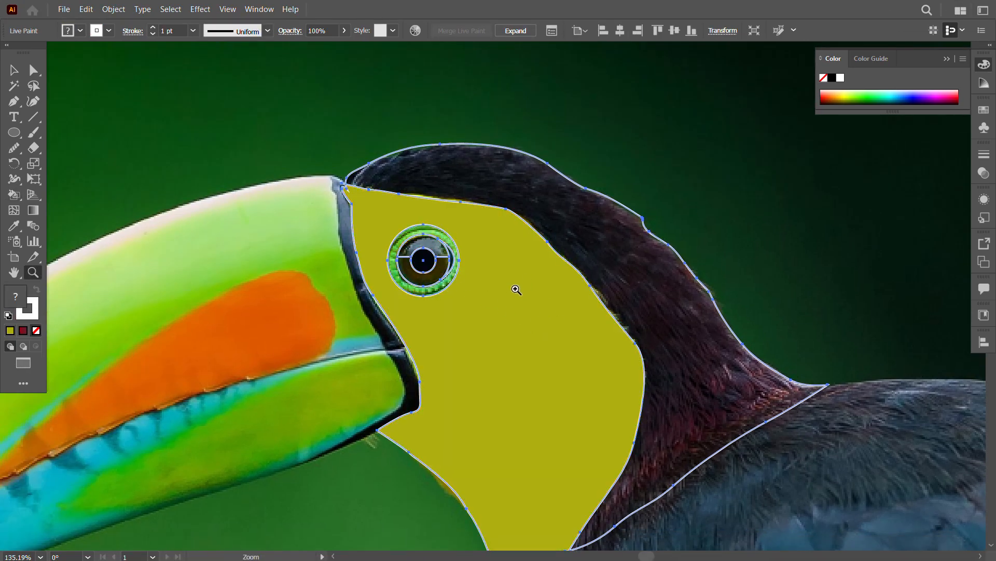
pyautogui.moveTo(473, 288); pyautogui.dragTo(574, 299)
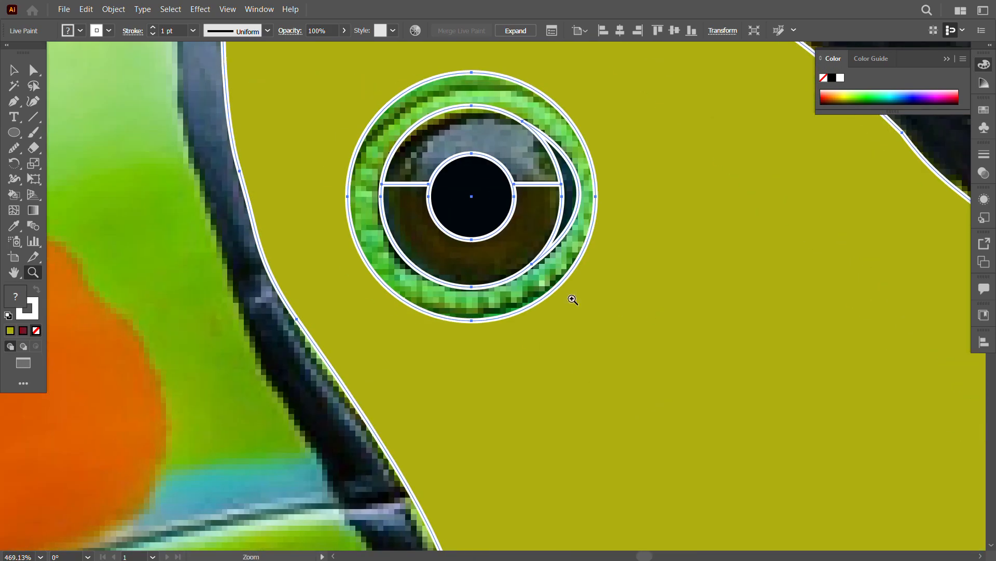
pyautogui.press('k')
pyautogui.keyDown('alt'); pyautogui.click(534, 292); pyautogui.keyUp('alt')
pyautogui.click(535, 292)
pyautogui.keyDown('alt'); pyautogui.click(486, 265); pyautogui.keyUp('alt')
pyautogui.click(485, 264)
pyautogui.hotkey('ctrl', 'z')
pyautogui.hotkey('ctrl', 'z')
pyautogui.hotkey('ctrl', 'z')
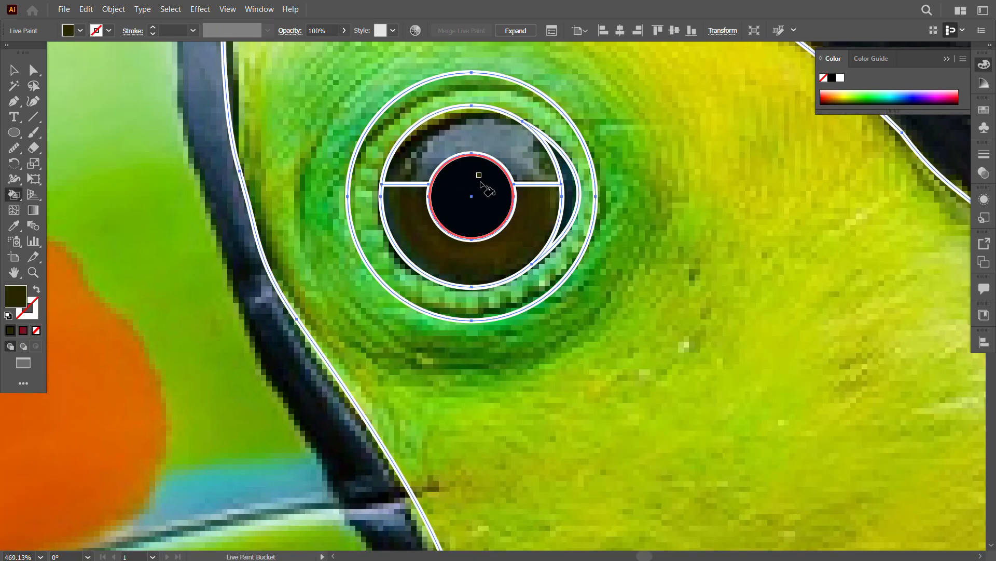
# Step: Fill the crescent beside the iris with sampled dark green and the iris with sampled grey
pyautogui.keyDown('alt'); pyautogui.click(573, 201); pyautogui.keyUp('alt')
pyautogui.click(573, 200)
pyautogui.keyDown('alt'); pyautogui.click(522, 151); pyautogui.keyUp('alt')
pyautogui.click(522, 152)
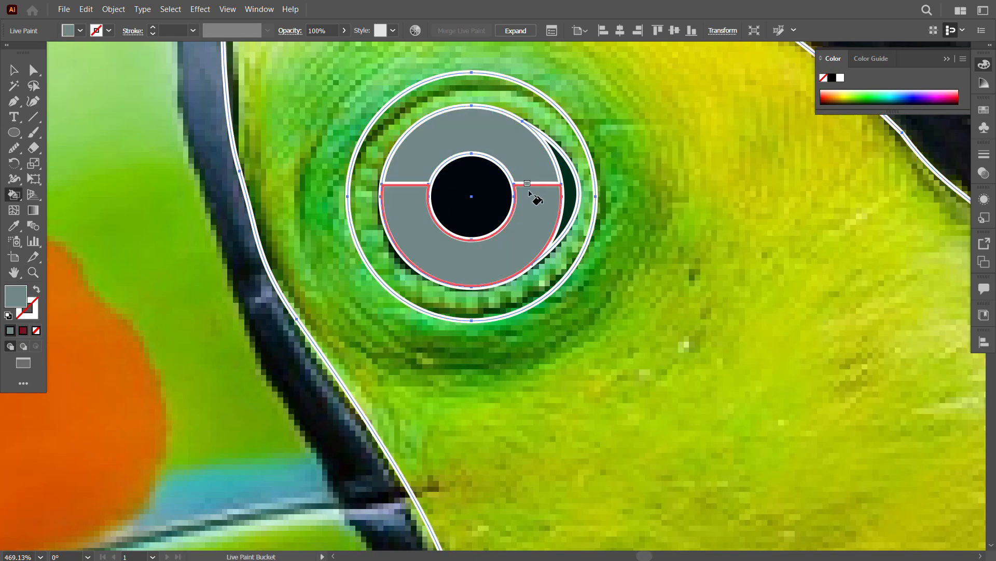
pyautogui.click(14, 73)
pyautogui.click(527, 278)
pyautogui.click(522, 238)
# Step: Fill the face with lime green and the ring around the eye with medium green, both sampled from the photo
pyautogui.press('k')
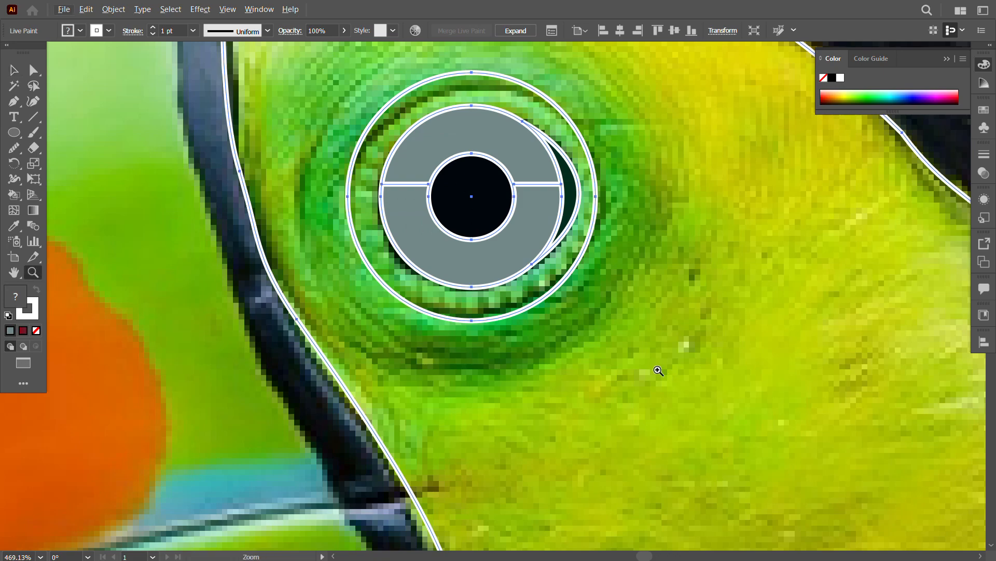
pyautogui.scroll(-5, 455, 250)
pyautogui.keyDown('alt'); pyautogui.click(574, 302); pyautogui.keyUp('alt')
pyautogui.click(574, 302)
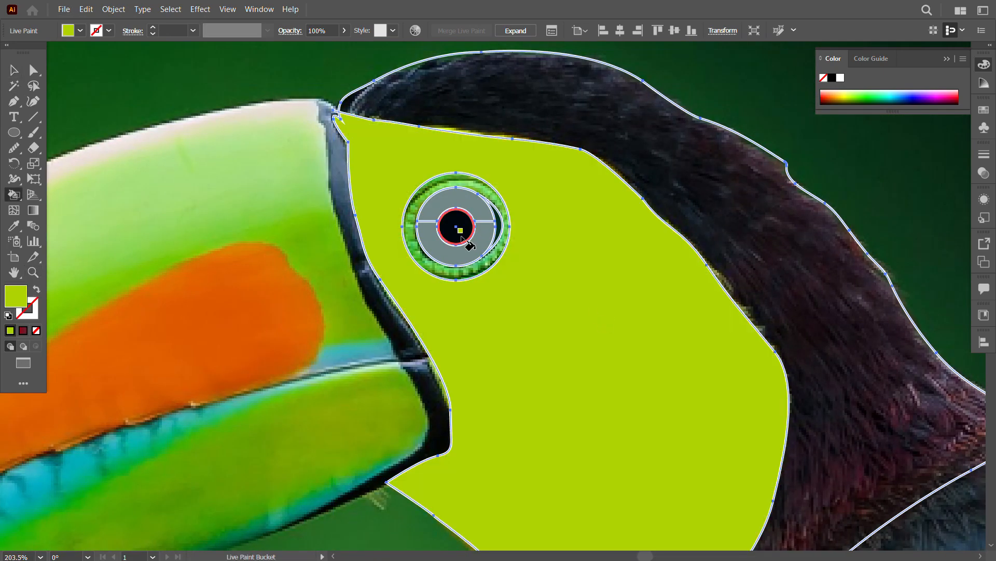
pyautogui.hotkey('ctrl', 'space')
pyautogui.moveTo(511, 244); pyautogui.dragTo(622, 312)
pyautogui.keyDown('alt'); pyautogui.click(472, 272); pyautogui.keyUp('alt')
pyautogui.click(471, 272)
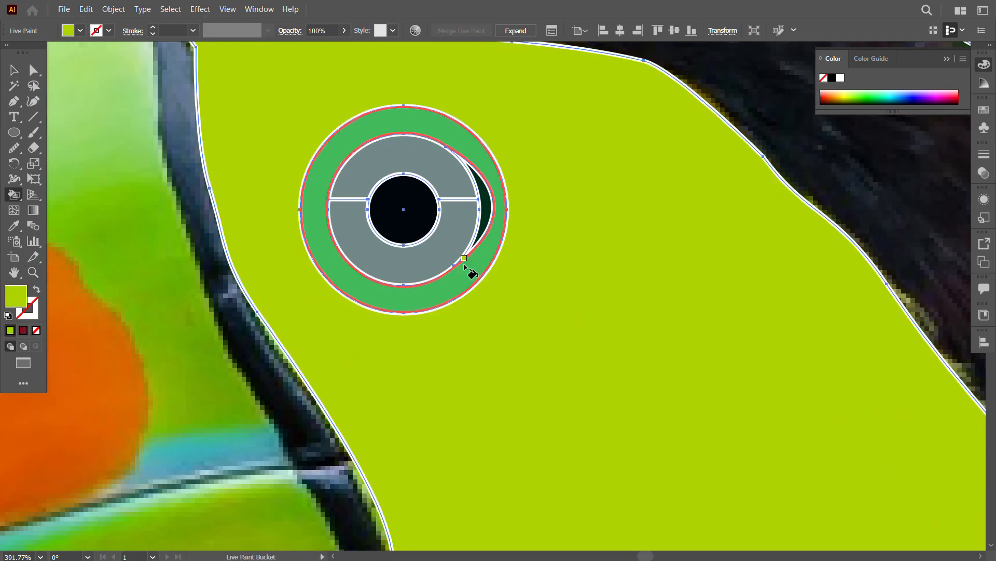
# Step: Move the inner end of the iris's right dividing line onto the pupil outline with Direct Selection
pyautogui.press('v')
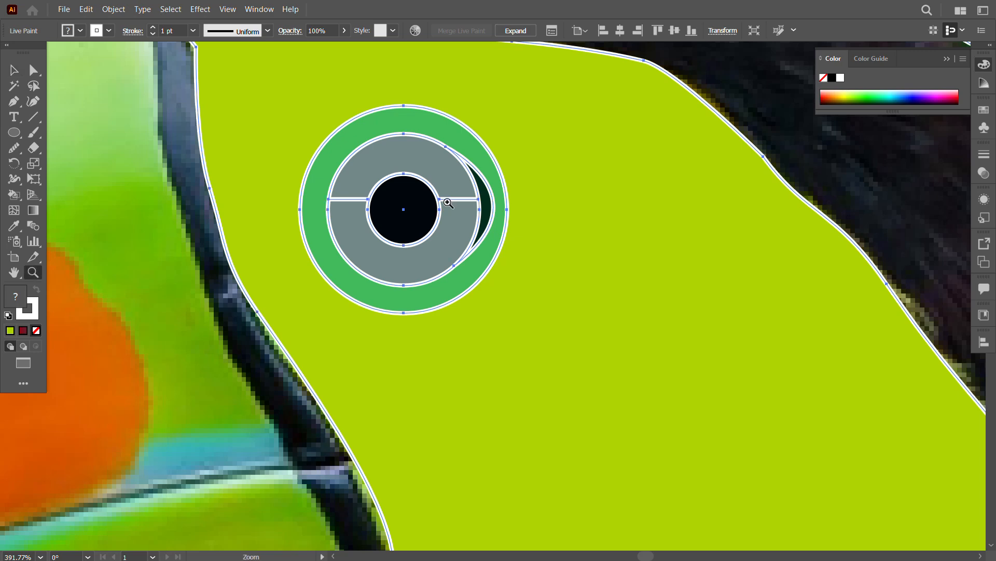
pyautogui.moveTo(447, 203); pyautogui.dragTo(453, 237)
pyautogui.press('a')
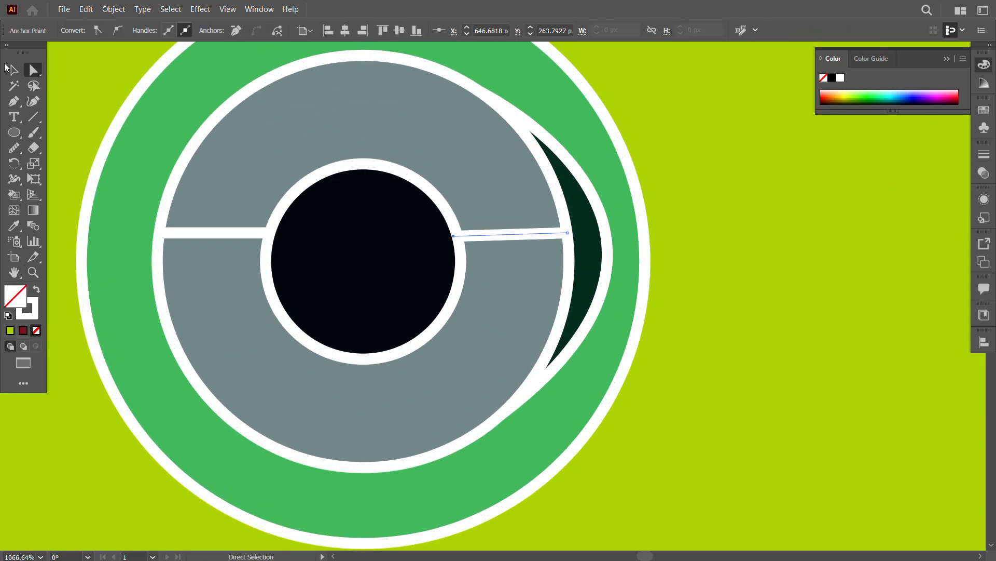
pyautogui.click(11, 70)
pyautogui.click(739, 459)
# Step: Move the painted head artwork up and to the left, clear of the toucan's head in the photo
pyautogui.hotkey('ctrl', 'space')
pyautogui.moveTo(736, 453); pyautogui.dragTo(584, 401)
pyautogui.press('space')
pyautogui.moveTo(584, 400); pyautogui.dragTo(393, 280)
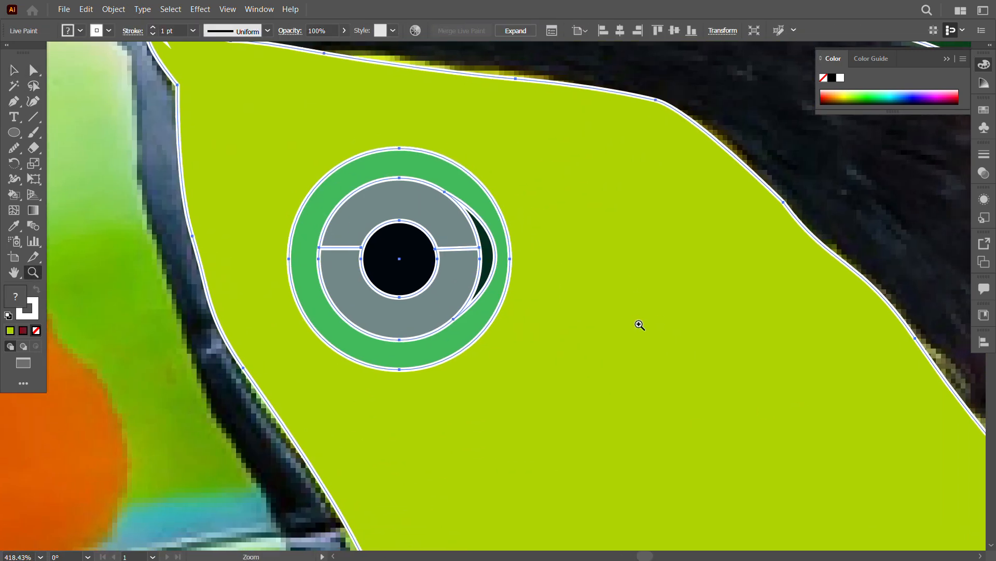
pyautogui.moveTo(640, 325)
pyautogui.mouseDown()
pyautogui.moveTo(505, 271)
pyautogui.moveTo(410, 273)
pyautogui.mouseUp()
pyautogui.click(12, 70)
pyautogui.moveTo(608, 390)
pyautogui.mouseDown()
pyautogui.moveTo(371, 234)
pyautogui.moveTo(225, 180)
pyautogui.mouseUp()
pyautogui.press('space')
pyautogui.moveTo(277, 232); pyautogui.dragTo(326, 275)
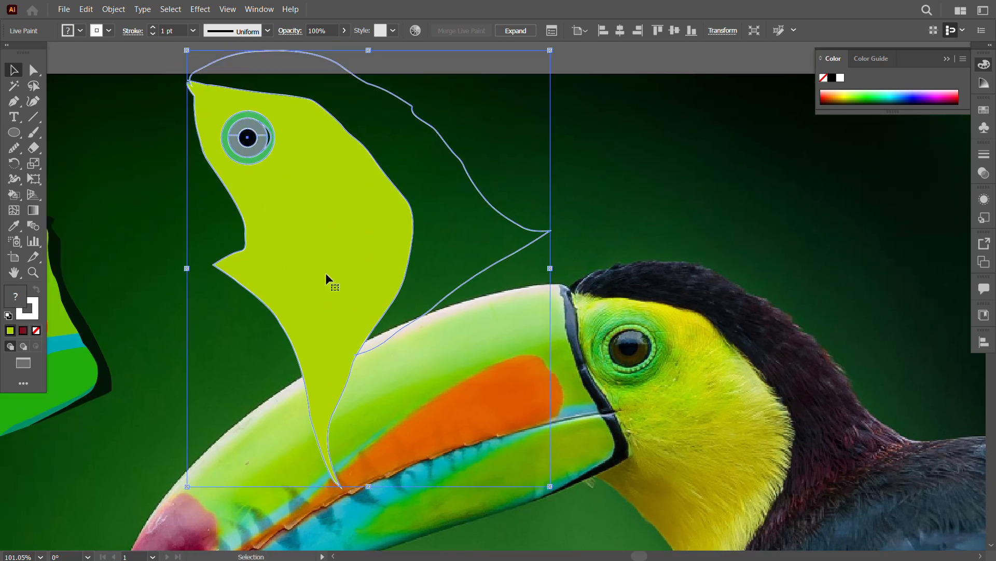
# Step: Fill the lower half of the iris with sampled dark brown and the crown and nape with near-black from the toucan's head
pyautogui.click(15, 194)
pyautogui.keyDown('alt'); pyautogui.click(637, 338); pyautogui.keyUp('alt')
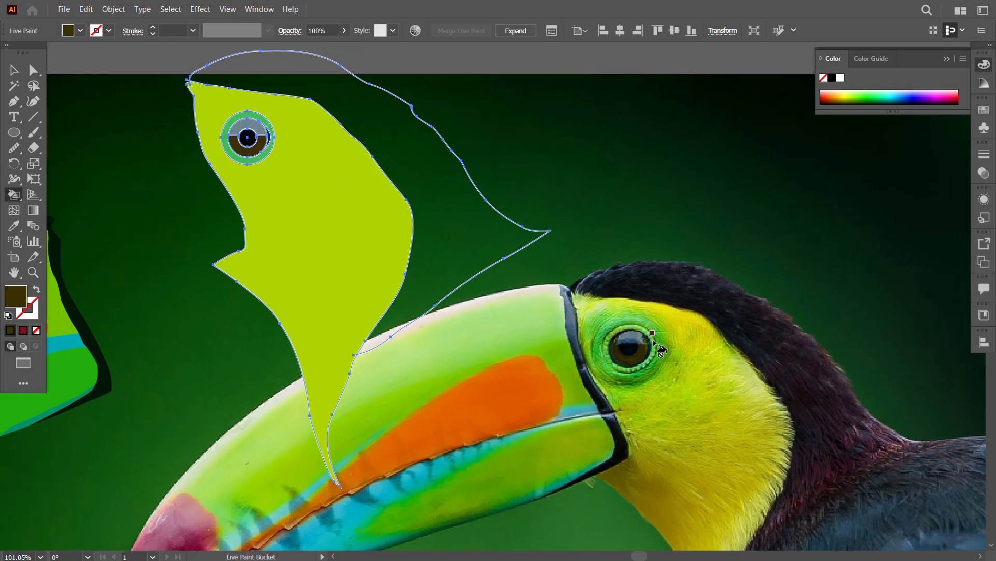
pyautogui.keyDown('alt'); pyautogui.click(659, 280); pyautogui.keyUp('alt')
pyautogui.click(347, 98)
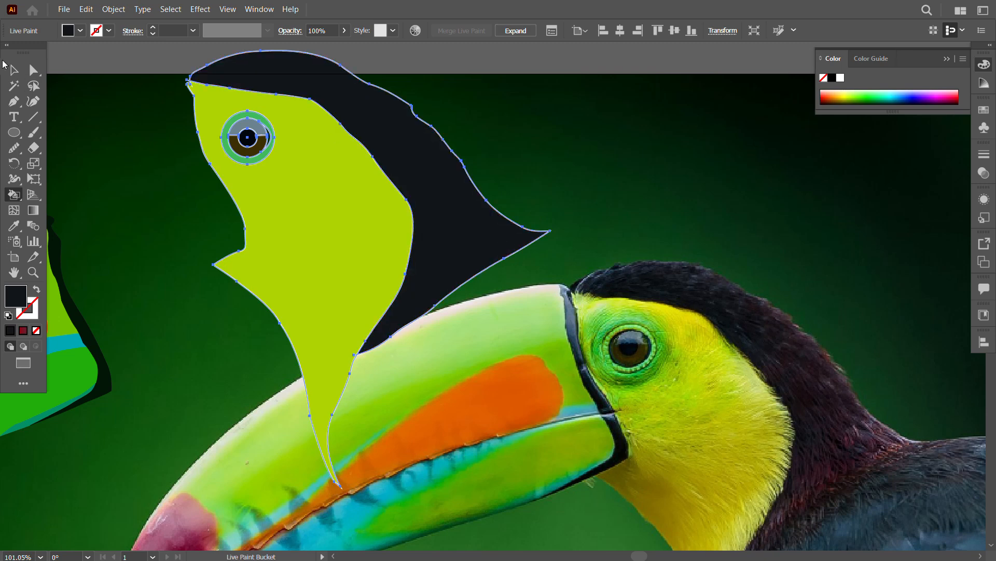
pyautogui.click(14, 70)
pyautogui.click(538, 340)
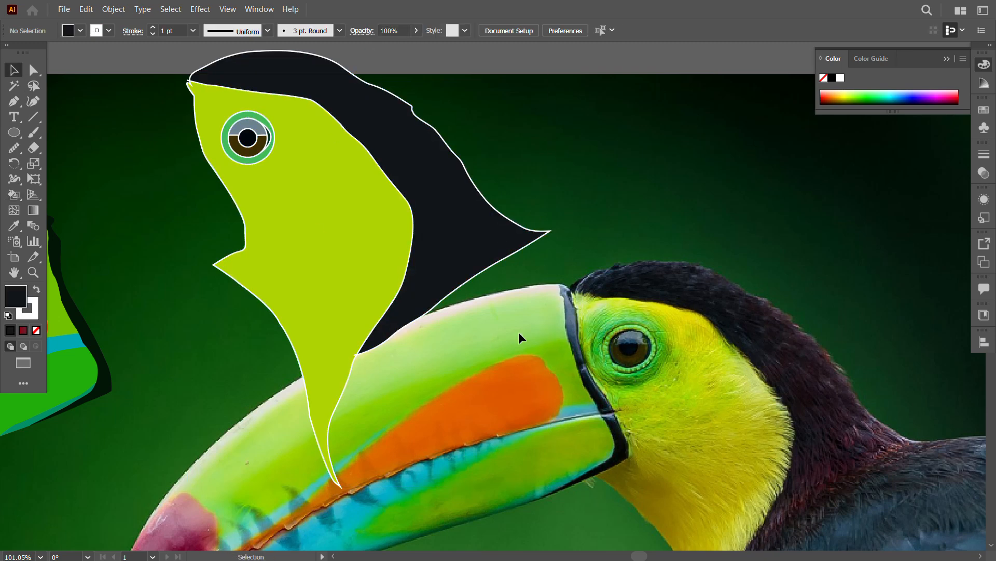
# Step: Move the head artwork back over the photographed head and place the finished beak over the photographed beak
pyautogui.press('z')
pyautogui.moveTo(518, 332); pyautogui.dragTo(320, 274)
pyautogui.moveTo(320, 274); pyautogui.dragTo(472, 182)
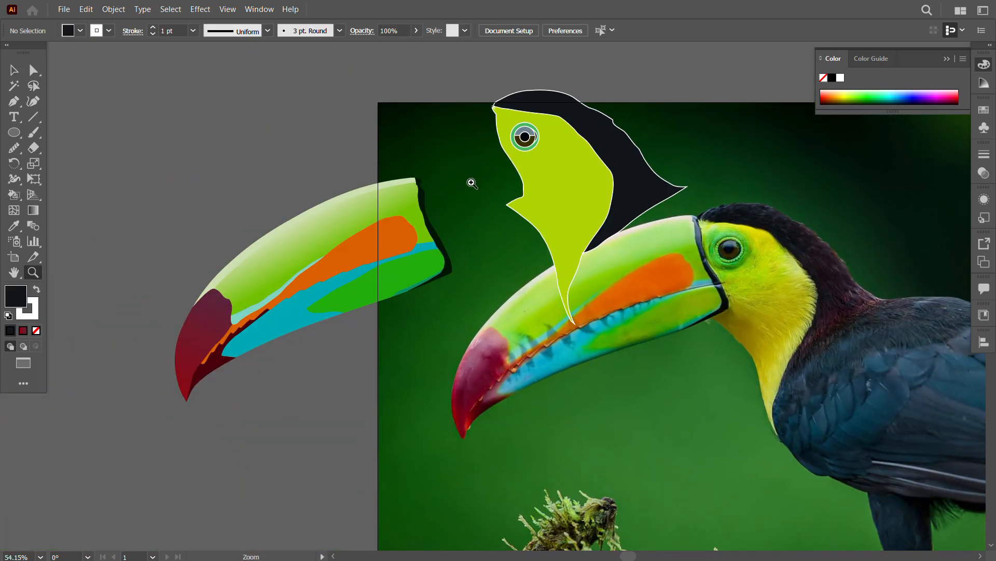
pyautogui.click(7, 77)
pyautogui.moveTo(560, 181)
pyautogui.mouseDown()
pyautogui.moveTo(513, 217)
pyautogui.moveTo(493, 260)
pyautogui.moveTo(764, 295)
pyautogui.mouseUp()
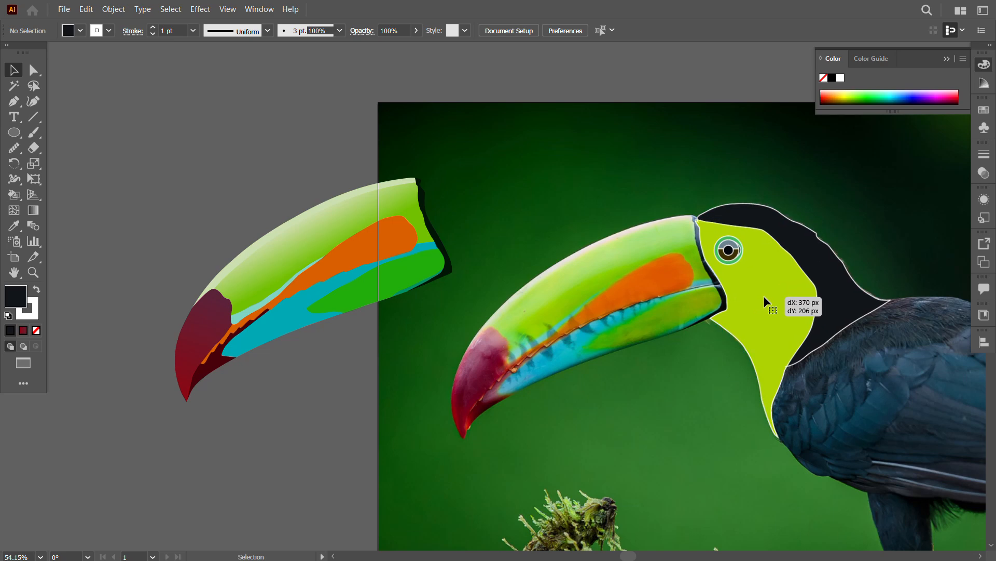
pyautogui.moveTo(335, 246); pyautogui.dragTo(613, 284)
pyautogui.click(715, 459)
# Step: Undo the accidental beak shift and move the head and beak together to the left, clear of the toucan in the photo
pyautogui.press('z')
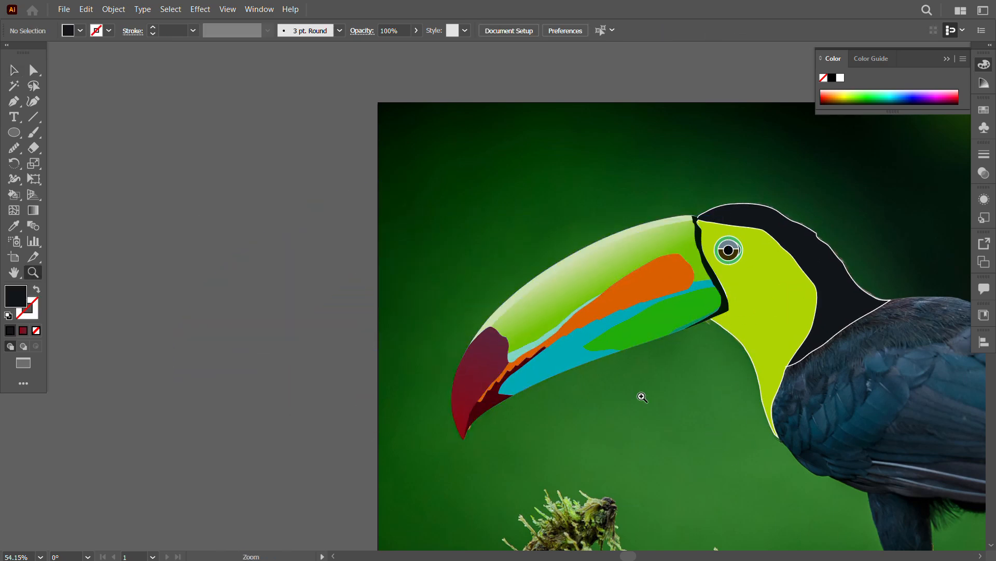
pyautogui.moveTo(643, 397); pyautogui.dragTo(698, 418)
pyautogui.click(8, 74)
pyautogui.moveTo(642, 321); pyautogui.dragTo(579, 340)
pyautogui.hotkey('ctrl', 'z')
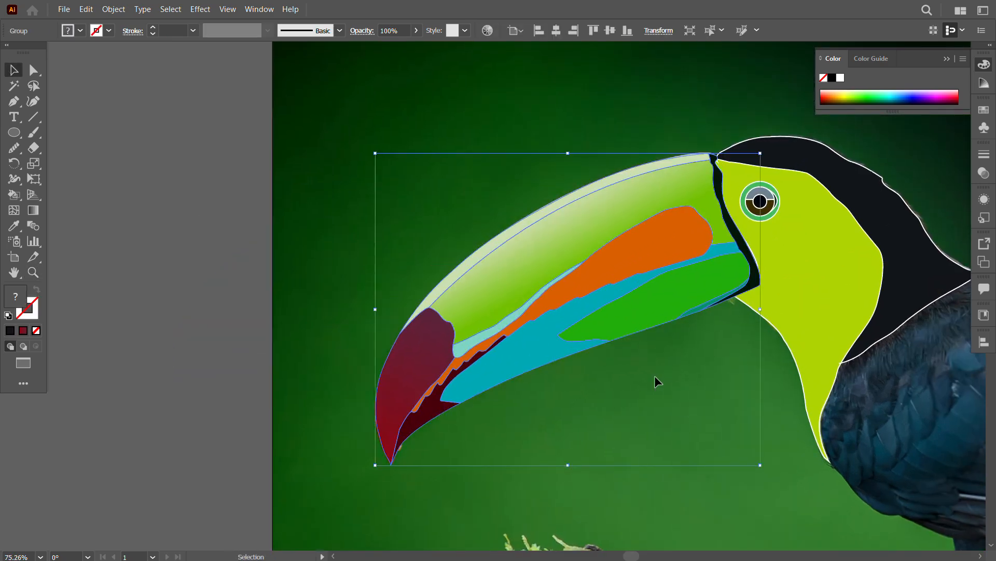
pyautogui.moveTo(656, 380); pyautogui.dragTo(773, 244)
pyautogui.moveTo(767, 255); pyautogui.dragTo(393, 193)
pyautogui.click(340, 270)
pyautogui.press('z')
pyautogui.moveTo(495, 378); pyautogui.dragTo(399, 373)
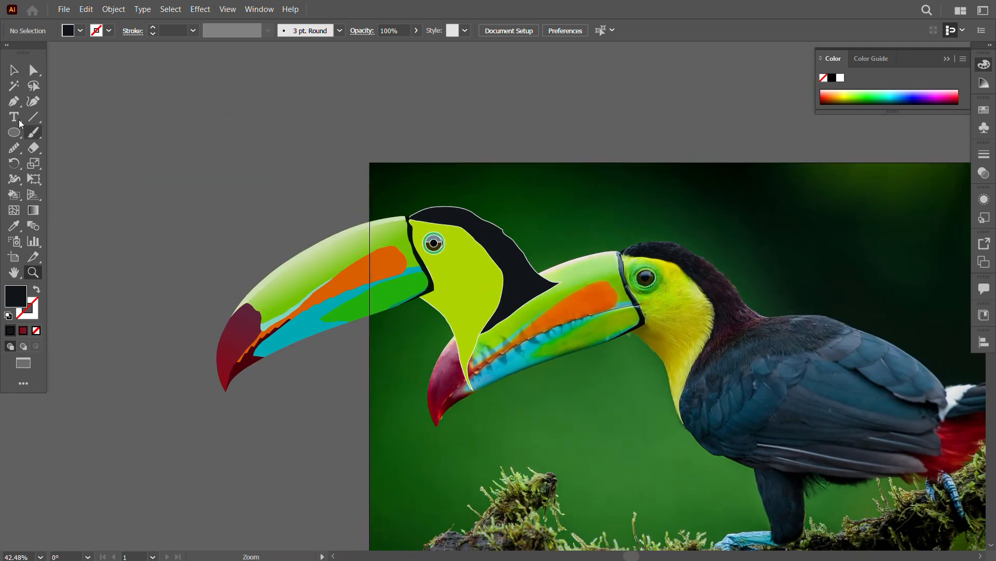
# Step: Undo the stray shift and move the head and beak artwork together onto the canvas beside the photo
pyautogui.click(14, 71)
pyautogui.moveTo(466, 289); pyautogui.dragTo(420, 222)
pyautogui.hotkey('ctrl', 'z')
pyautogui.moveTo(163, 201); pyautogui.dragTo(440, 288)
pyautogui.moveTo(409, 289); pyautogui.dragTo(273, 255)
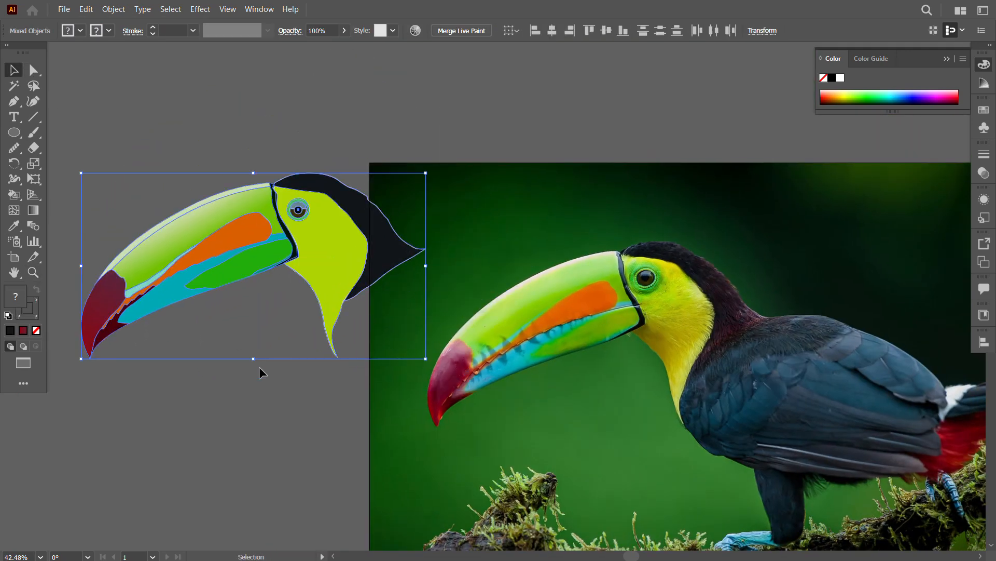
pyautogui.click(260, 366)
# Step: Move the head artwork alone onto the photo, away from the beak, and expand its Live Paint object, fill and stroke
pyautogui.moveTo(336, 279); pyautogui.dragTo(506, 278)
pyautogui.press('z')
pyautogui.click(571, 336)
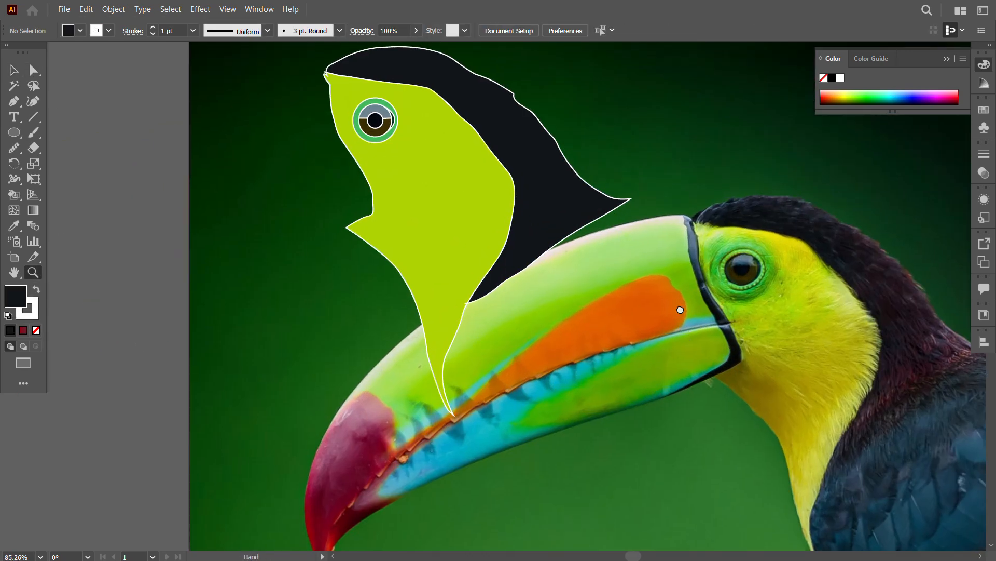
pyautogui.click(301, 145)
pyautogui.click(114, 9)
pyautogui.click(156, 167)
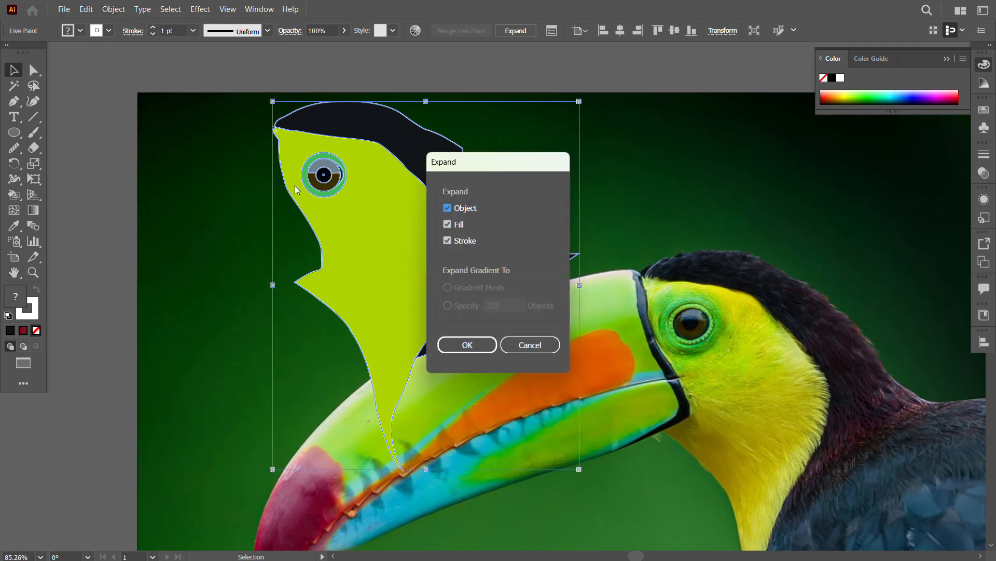
pyautogui.click(467, 344)
# Step: Ungroup the expanded head artwork and delete its separated outline strokes
pyautogui.rightClick(354, 195)
pyautogui.click(402, 380)
pyautogui.click(249, 270)
pyautogui.moveTo(321, 243); pyautogui.dragTo(231, 286)
pyautogui.press('Delete')
# Step: Smooth the front throat edge of the yellow-green face shape with the Smooth tool
pyautogui.moveTo(212, 134); pyautogui.dragTo(479, 321)
pyautogui.click(244, 205)
pyautogui.click(395, 275)
pyautogui.click(14, 148)
pyautogui.moveTo(318, 297)
pyautogui.mouseDown()
pyautogui.moveTo(345, 328)
pyautogui.moveTo(383, 476)
pyautogui.mouseUp()
pyautogui.click(14, 70)
# Step: Smooth the outer edge of the near-black crown and nape shape with the Smooth tool
pyautogui.click(550, 187)
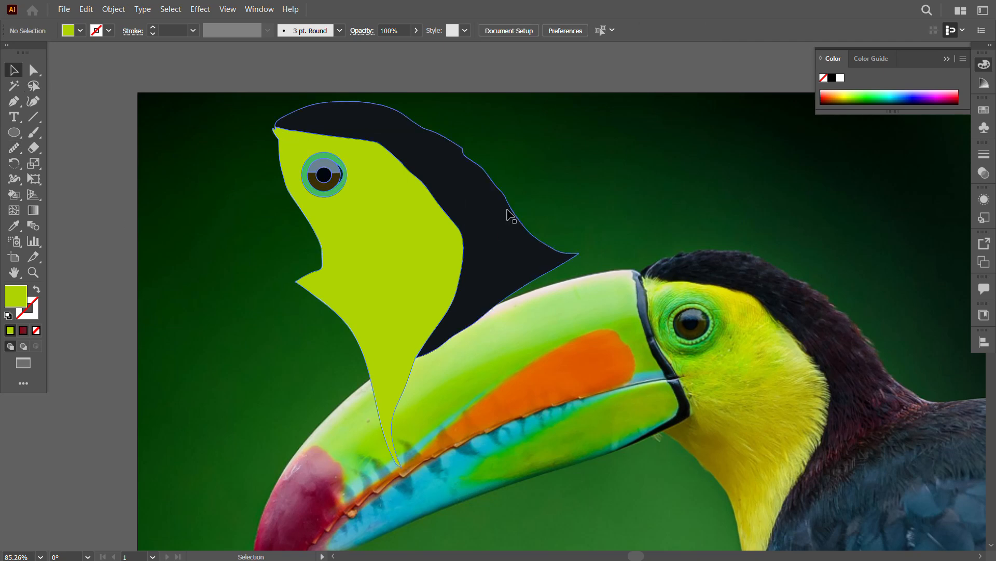
pyautogui.click(506, 217)
pyautogui.click(14, 148)
pyautogui.moveTo(296, 109); pyautogui.dragTo(478, 160)
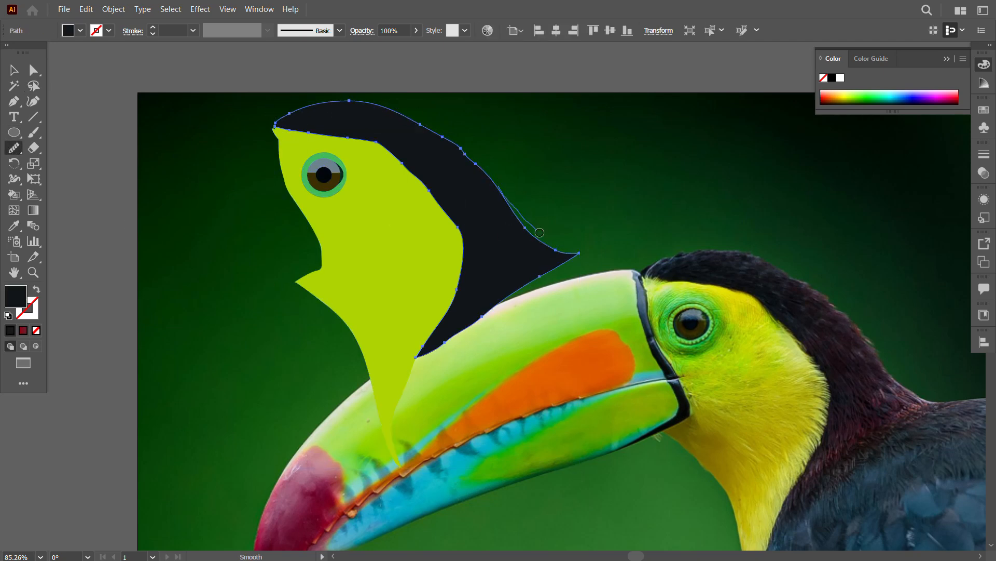
pyautogui.click(14, 70)
pyautogui.click(228, 177)
# Step: Ungroup the remaining head artwork so the face shape can be selected separately from the crown and nape
pyautogui.click(421, 296)
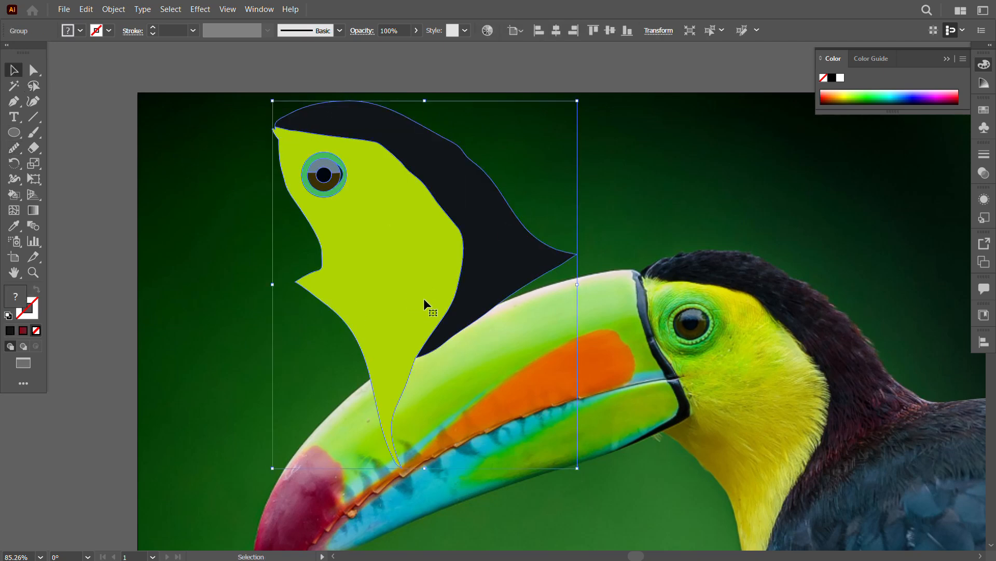
pyautogui.rightClick(405, 230)
pyautogui.click(462, 415)
pyautogui.click(488, 363)
pyautogui.click(376, 275)
pyautogui.click(482, 353)
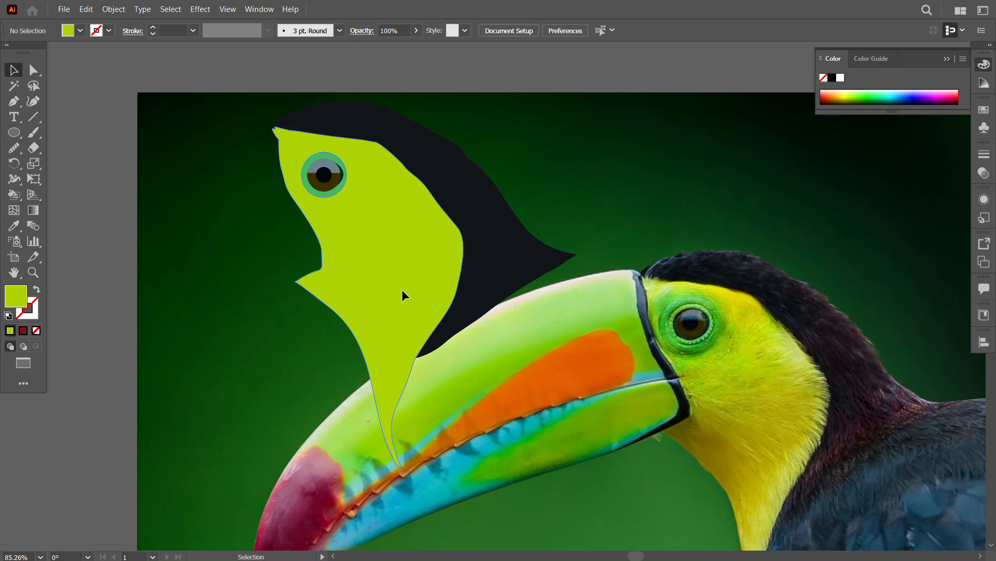
# Step: Fill the face shape with a freeform gradient and move the gradient settings clear of the photographed head
pyautogui.click(402, 289)
pyautogui.click(23, 331)
pyautogui.click(839, 303)
pyautogui.moveTo(838, 274); pyautogui.dragTo(904, 182)
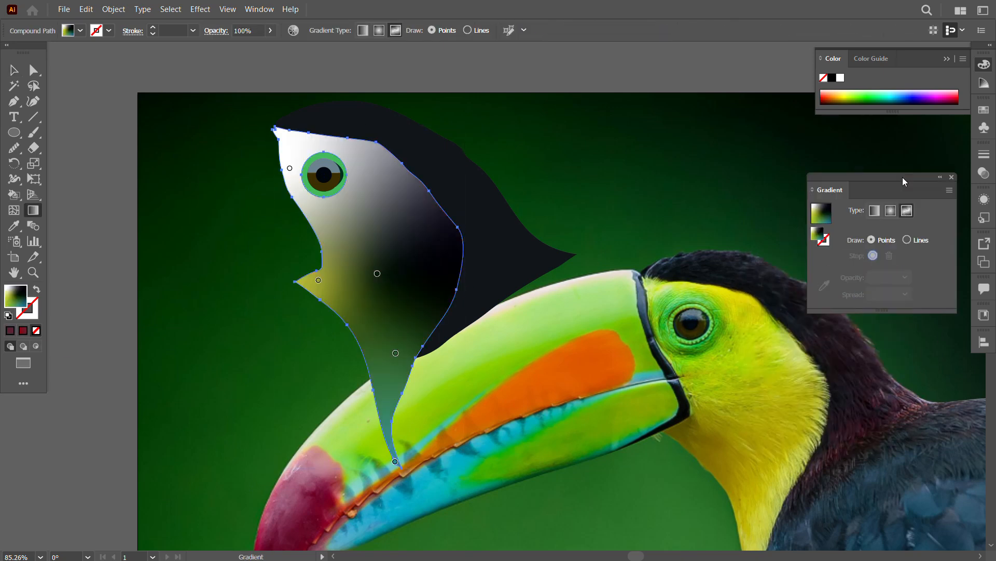
pyautogui.click(353, 183)
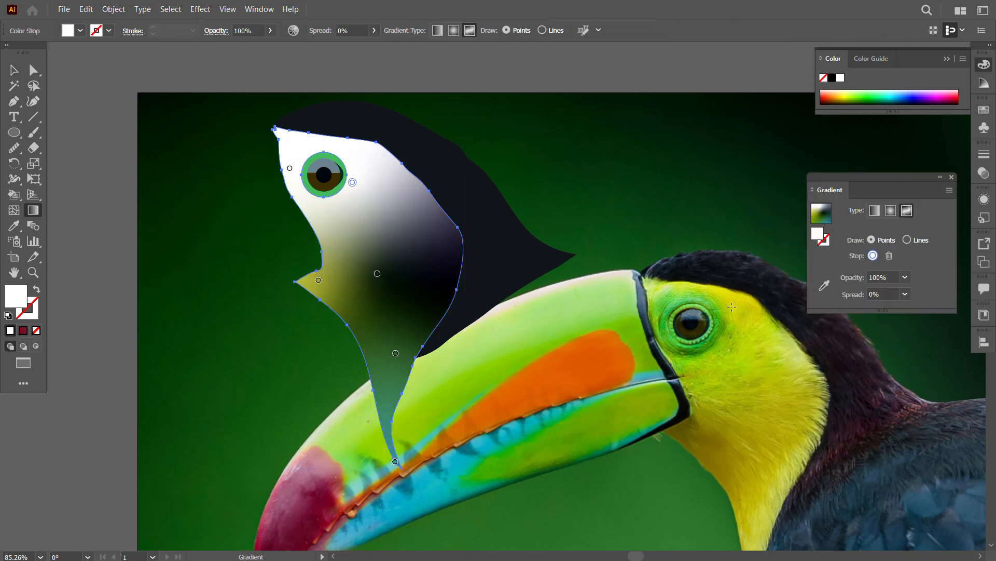
pyautogui.press('i')
pyautogui.click(689, 341)
pyautogui.hotkey('ctrl', 'z')
pyautogui.press('v')
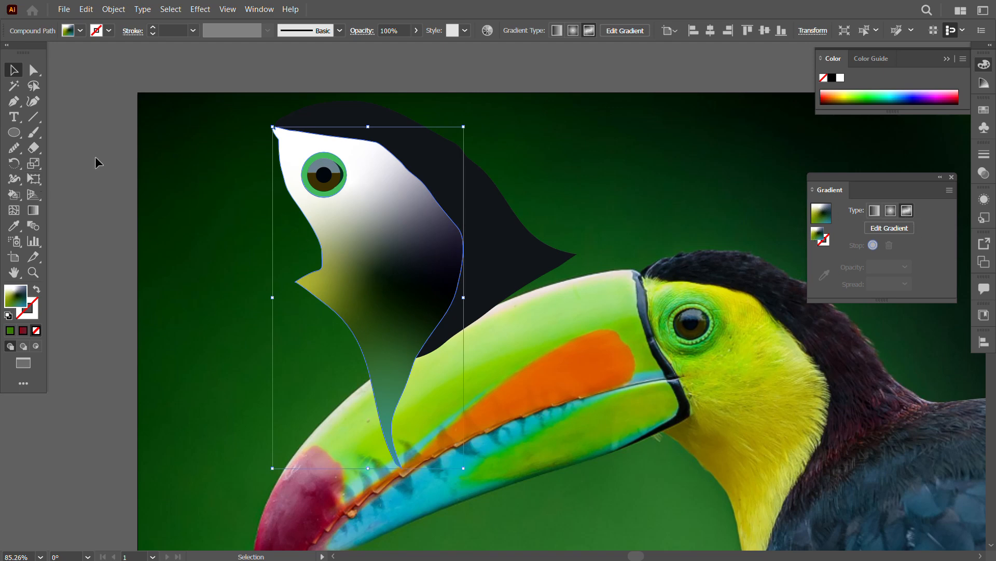
pyautogui.press('g')
pyautogui.press('v')
# Step: Reapply the freeform gradient to the face and recolour its central cheek stop with yellow sampled from the photographed neck
pyautogui.click(23, 330)
pyautogui.click(902, 215)
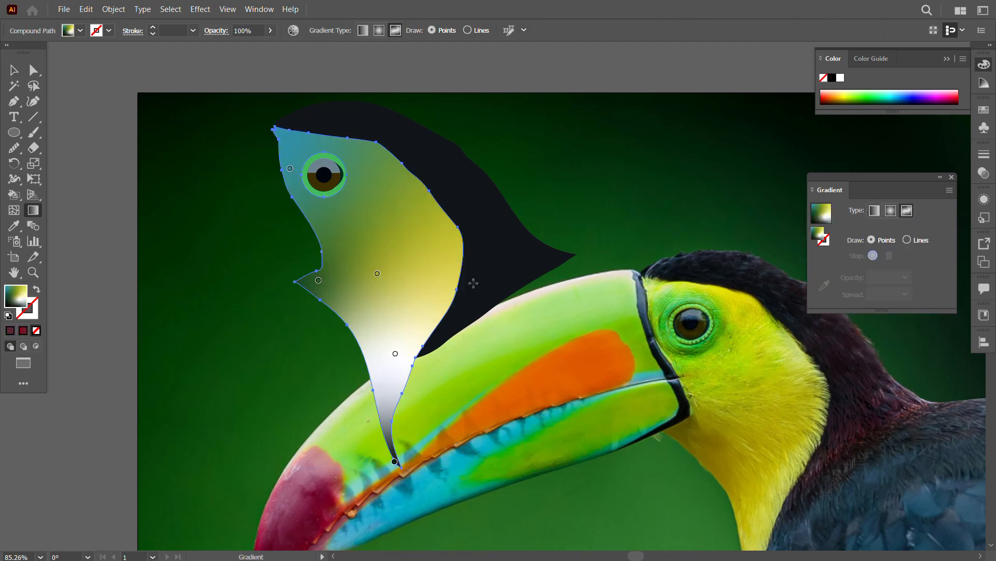
pyautogui.click(378, 274)
pyautogui.click(824, 284)
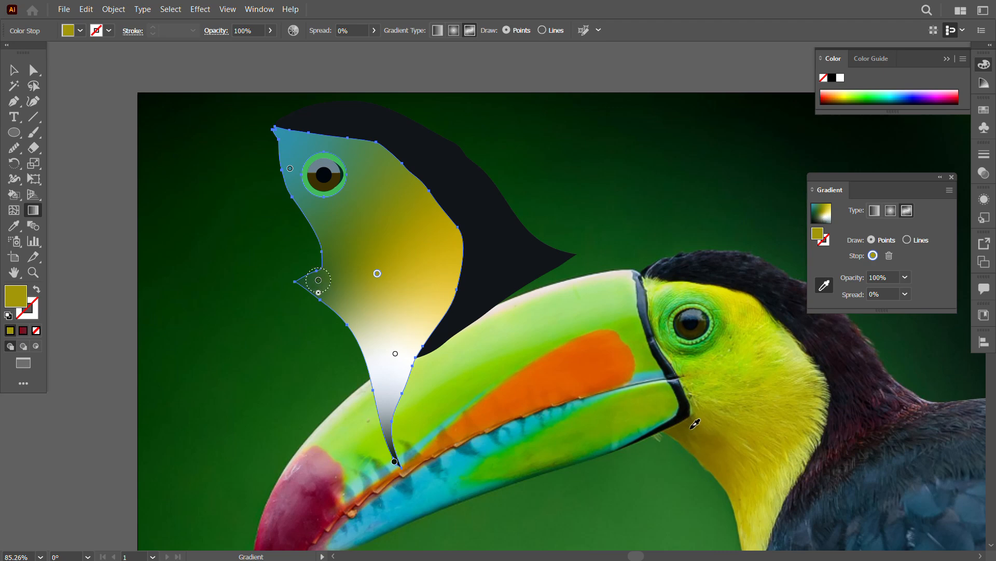
pyautogui.moveTo(706, 413); pyautogui.dragTo(762, 424)
pyautogui.click(767, 411)
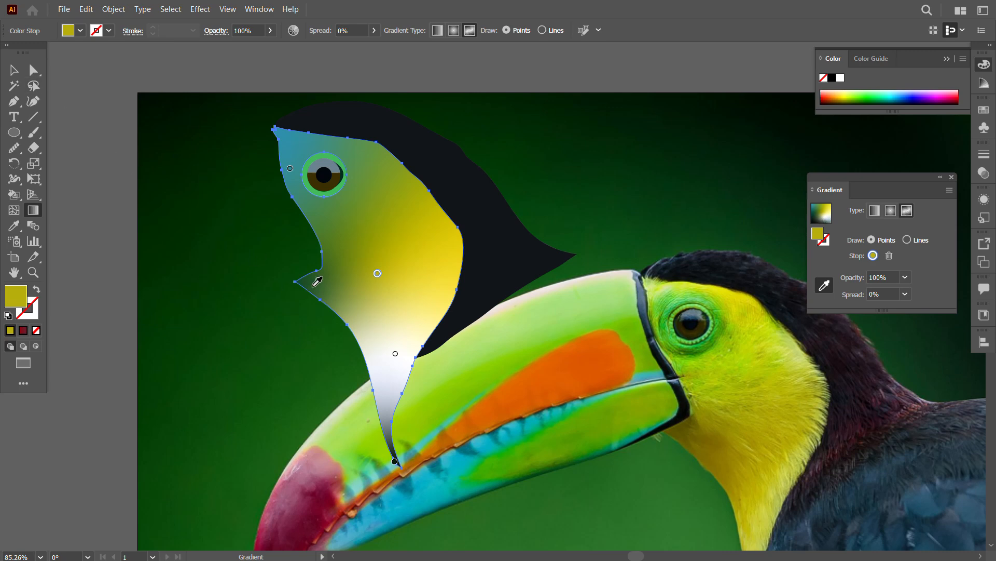
# Step: Undo the cheek stop's mistaken recolouring and give the throat-corner stop an olive brown sampled just behind the photographed beak
pyautogui.click(697, 439)
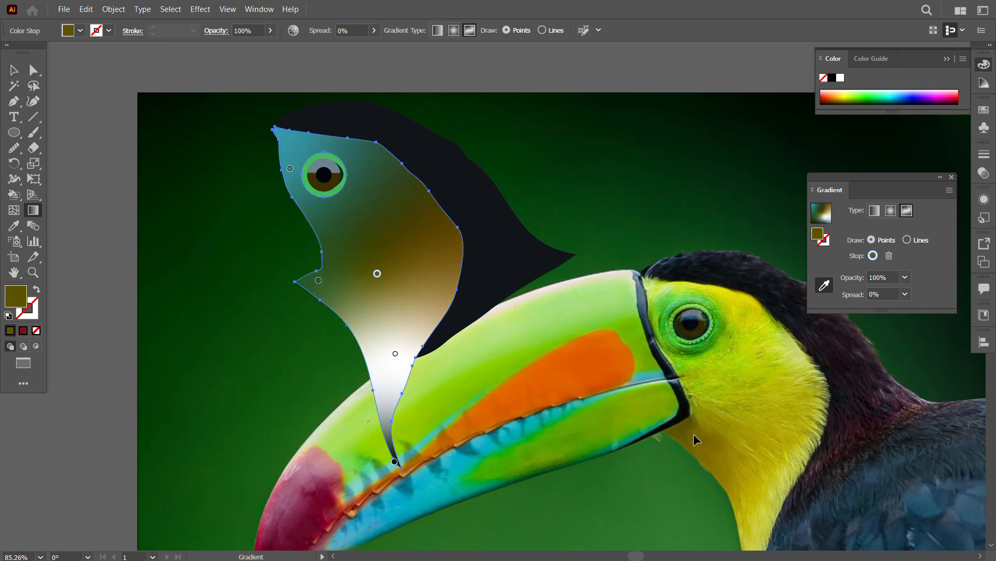
pyautogui.hotkey('ctrl', 'z')
pyautogui.press('v')
pyautogui.click(885, 228)
pyautogui.click(319, 280)
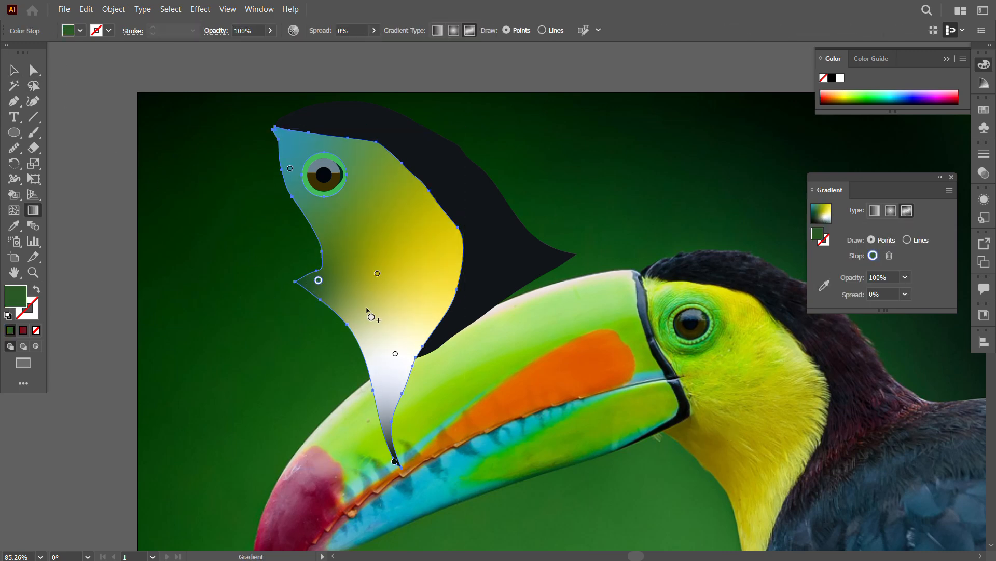
pyautogui.click(824, 284)
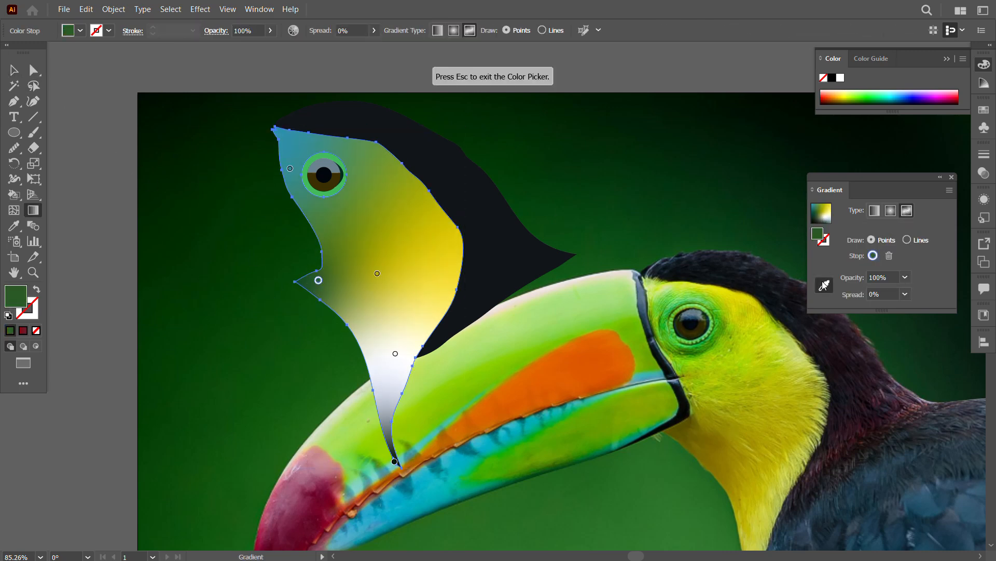
# Step: Recolour the gradient stops in the lower neck and at its tip with yellows sampled from the photographed throat
pyautogui.click(395, 354)
pyautogui.click(735, 460)
pyautogui.moveTo(713, 472); pyautogui.dragTo(686, 399)
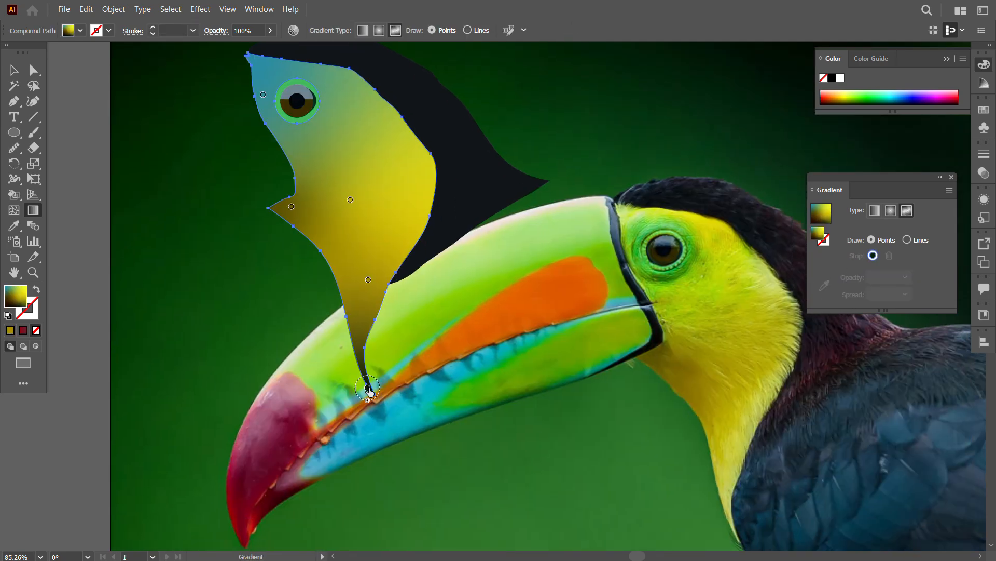
pyautogui.click(368, 388)
pyautogui.click(824, 285)
pyautogui.click(725, 501)
# Step: Recolour the gradient stop in front of the eye with lime green sampled from the photographed forehead
pyautogui.moveTo(481, 325); pyautogui.dragTo(510, 430)
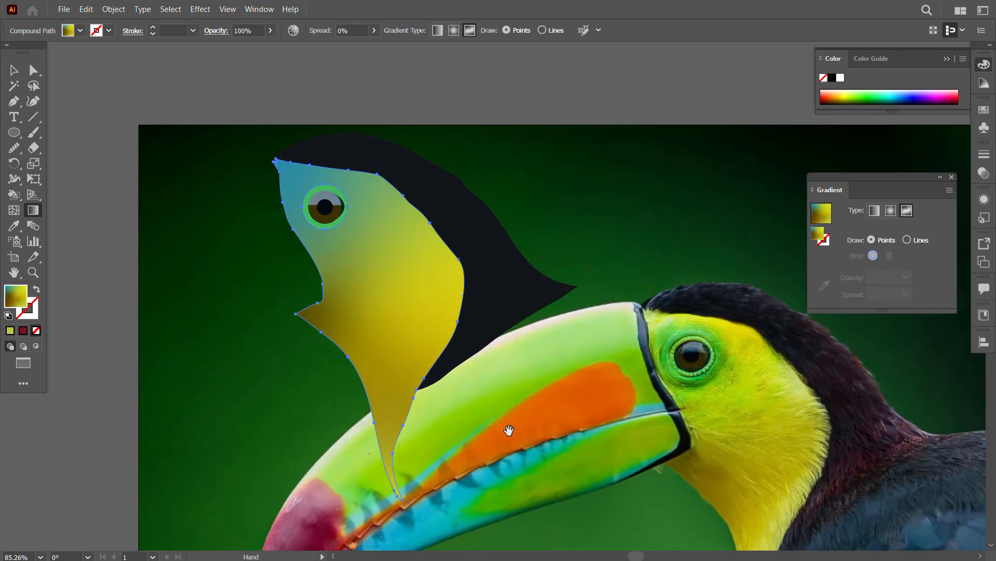
pyautogui.click(291, 205)
pyautogui.click(824, 284)
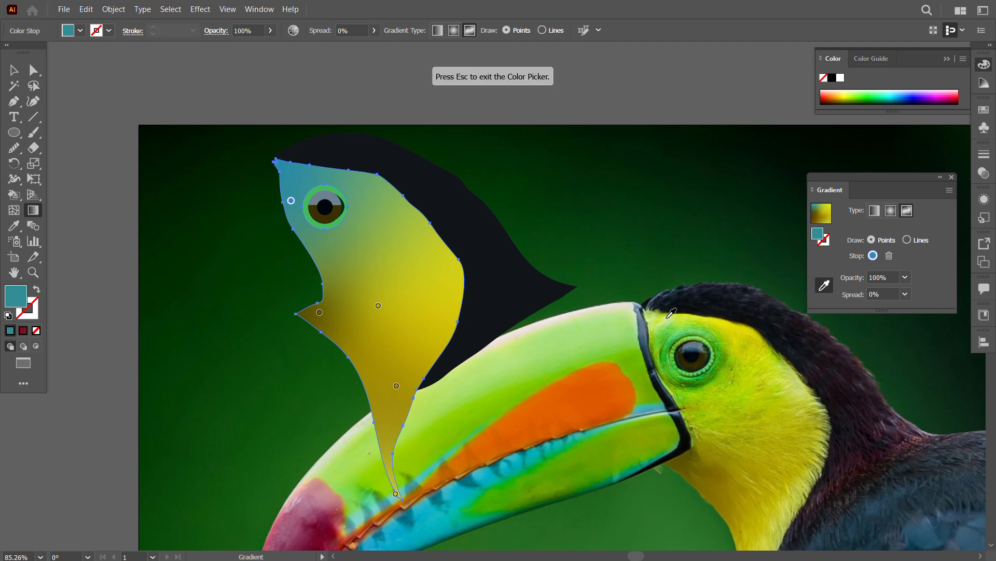
pyautogui.click(662, 316)
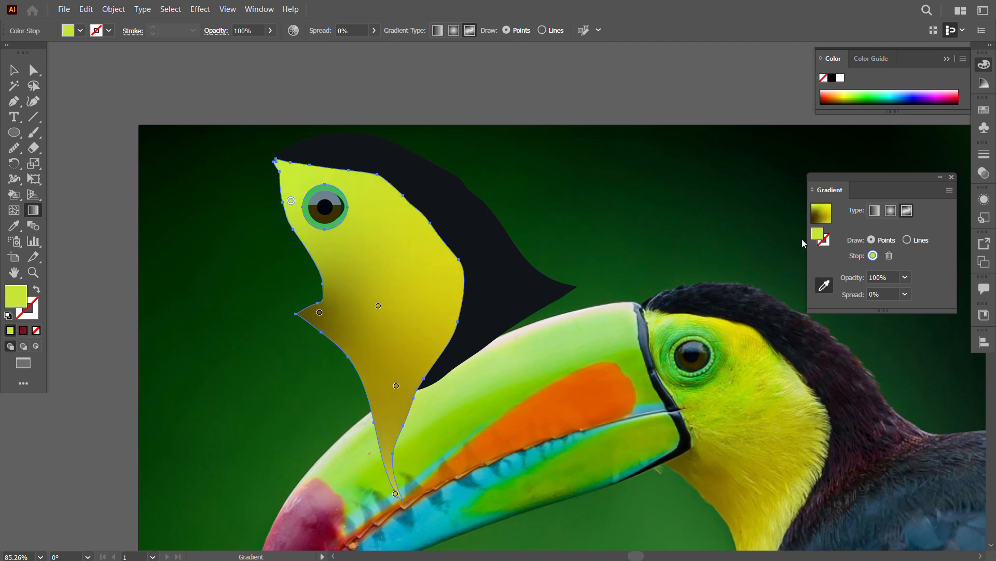
pyautogui.press('Escape')
# Step: Add further gradient stops around the eye, along the brow and across the cheek of the face shape
pyautogui.click(352, 185)
pyautogui.click(342, 228)
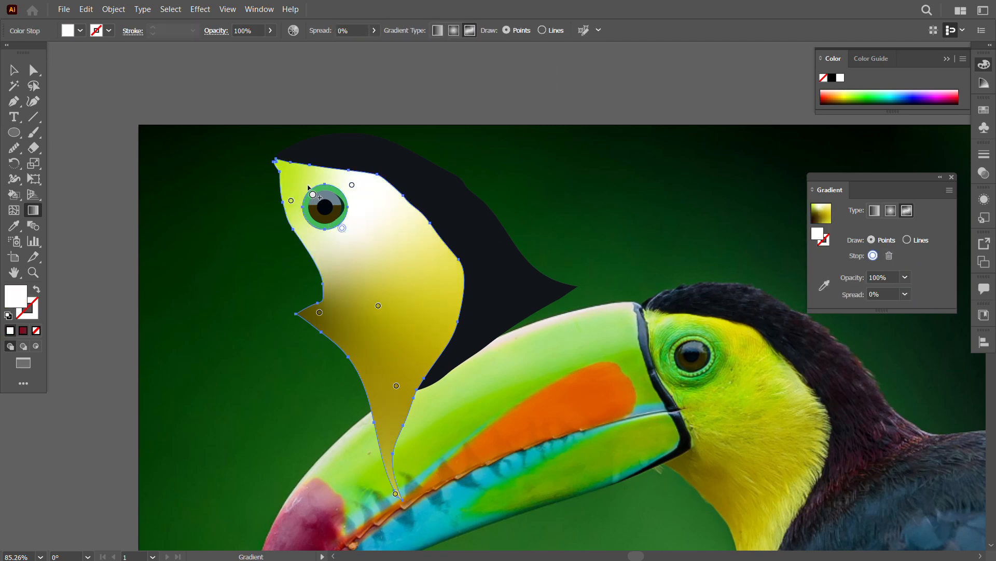
pyautogui.click(306, 183)
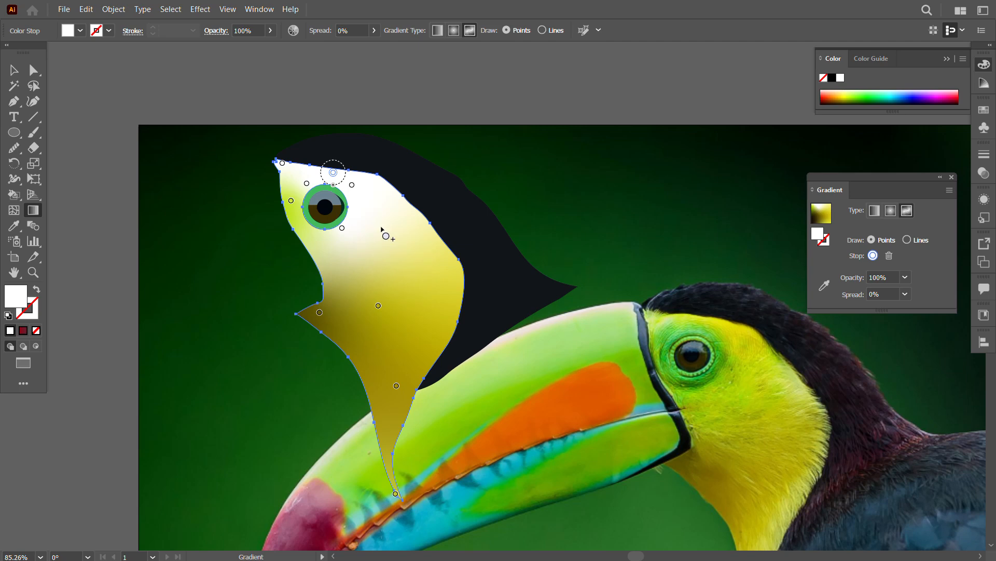
pyautogui.click(385, 236)
pyautogui.click(431, 262)
pyautogui.click(421, 314)
pyautogui.press('v')
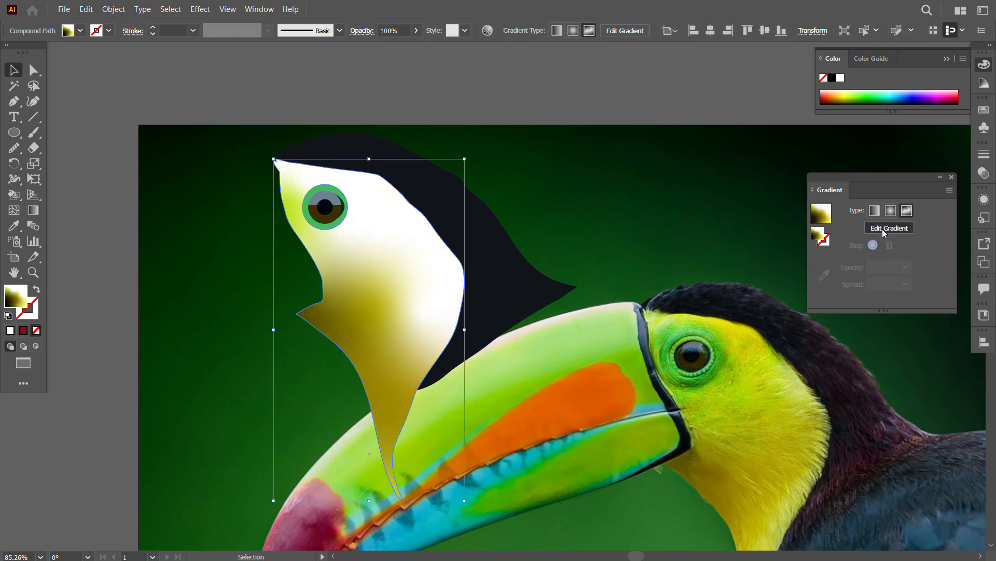
# Step: Recolour the new stops along the brow and above the front of the eye with greens sampled from the photographed forehead
pyautogui.click(885, 234)
pyautogui.click(282, 163)
pyautogui.click(825, 285)
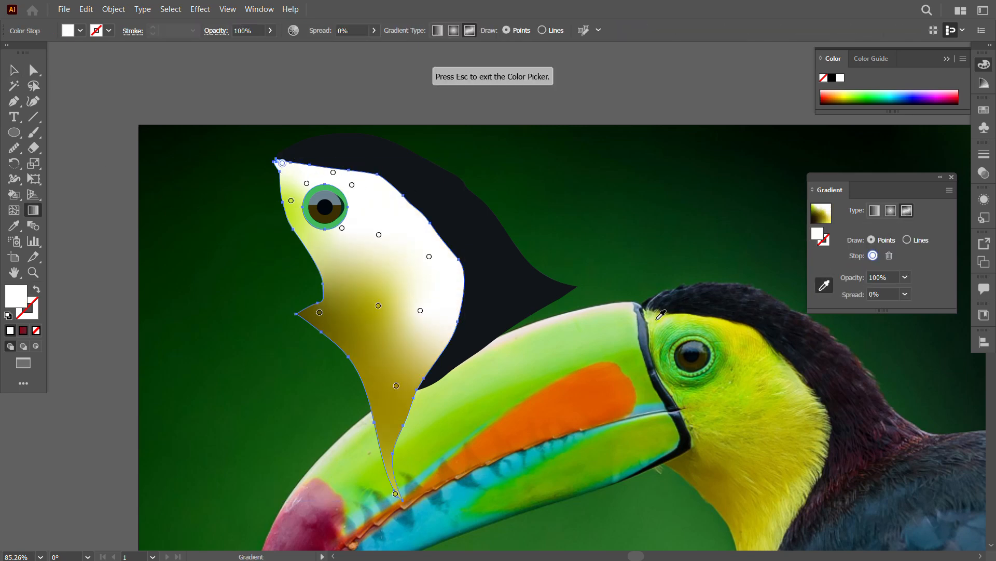
pyautogui.click(657, 318)
pyautogui.click(333, 172)
pyautogui.click(686, 320)
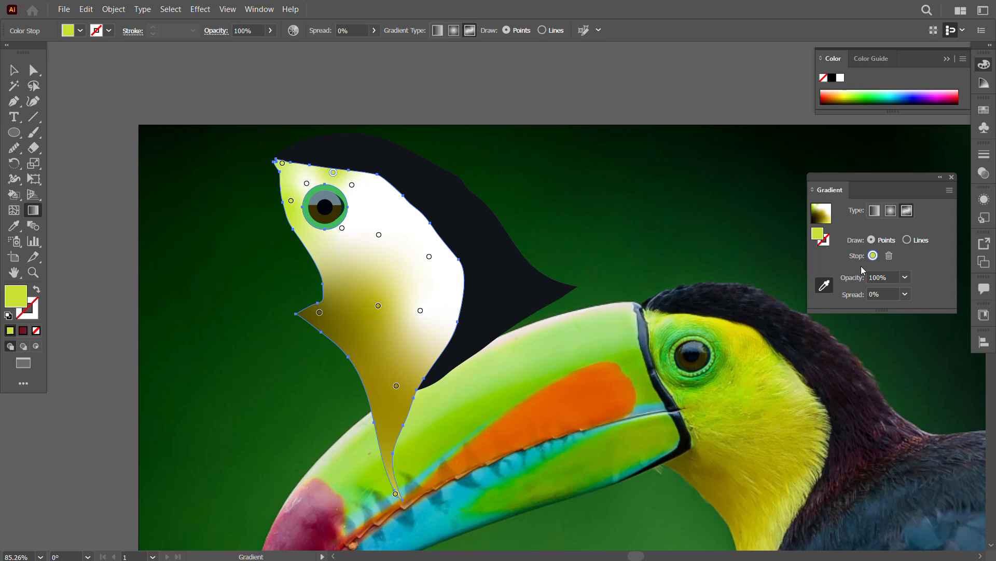
pyautogui.click(307, 184)
pyautogui.click(670, 329)
# Step: Recolour the three new cheek stops with yellow-greens sampled from the photographed cheek and neck
pyautogui.click(379, 236)
pyautogui.click(777, 386)
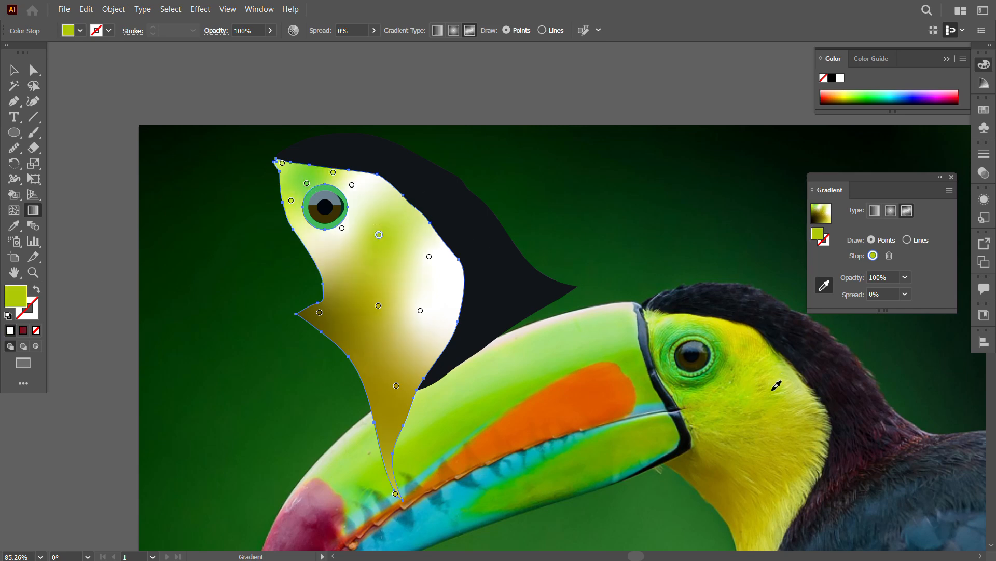
pyautogui.click(429, 257)
pyautogui.click(791, 428)
pyautogui.click(420, 311)
pyautogui.click(791, 468)
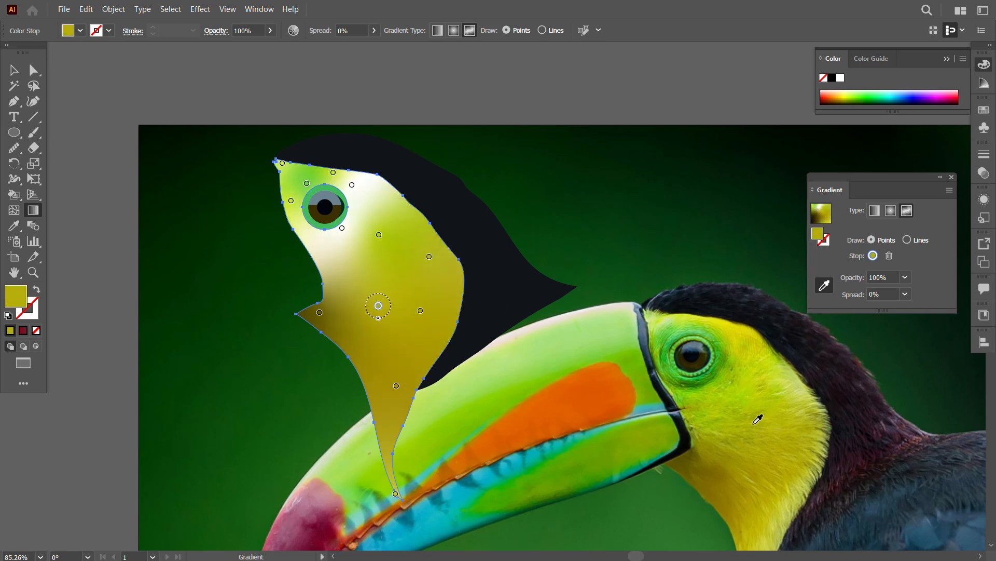
# Step: Recolour the stops below and behind the eye with greens sampled around the photographed eye, and finish the face gradient
pyautogui.click(342, 229)
pyautogui.click(725, 382)
pyautogui.click(352, 186)
pyautogui.click(717, 345)
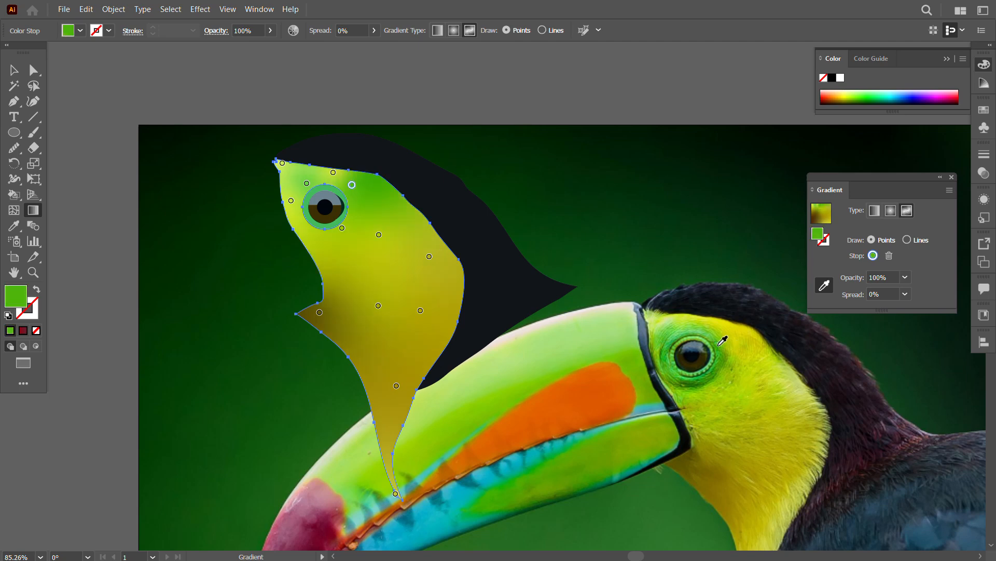
pyautogui.click(707, 328)
pyautogui.click(15, 72)
pyautogui.click(151, 244)
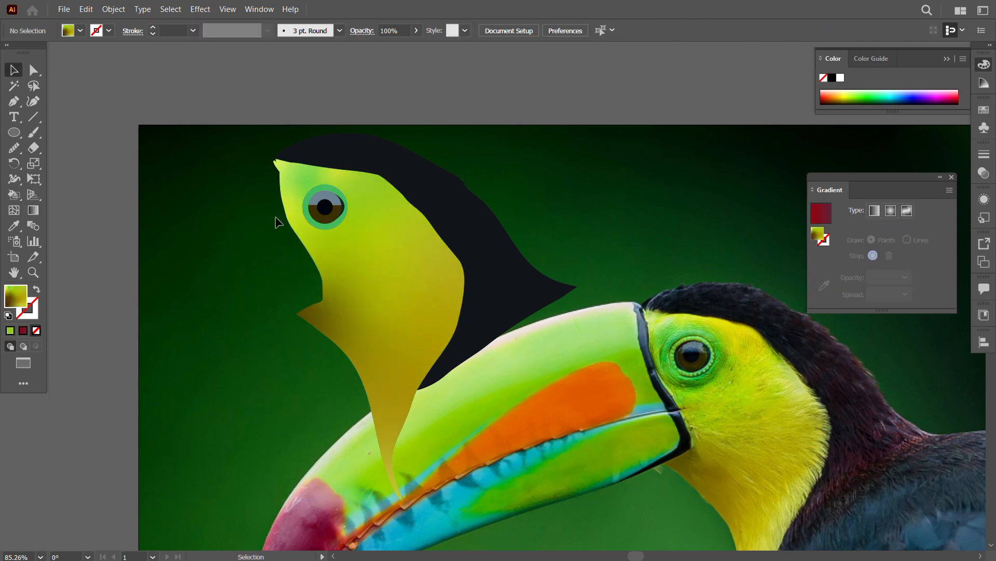
# Step: Fill the upper half of the iris with a freeform gradient and colour its stops with blue-greys sampled from the photographed eye
pyautogui.press('z')
pyautogui.moveTo(308, 240); pyautogui.dragTo(412, 270)
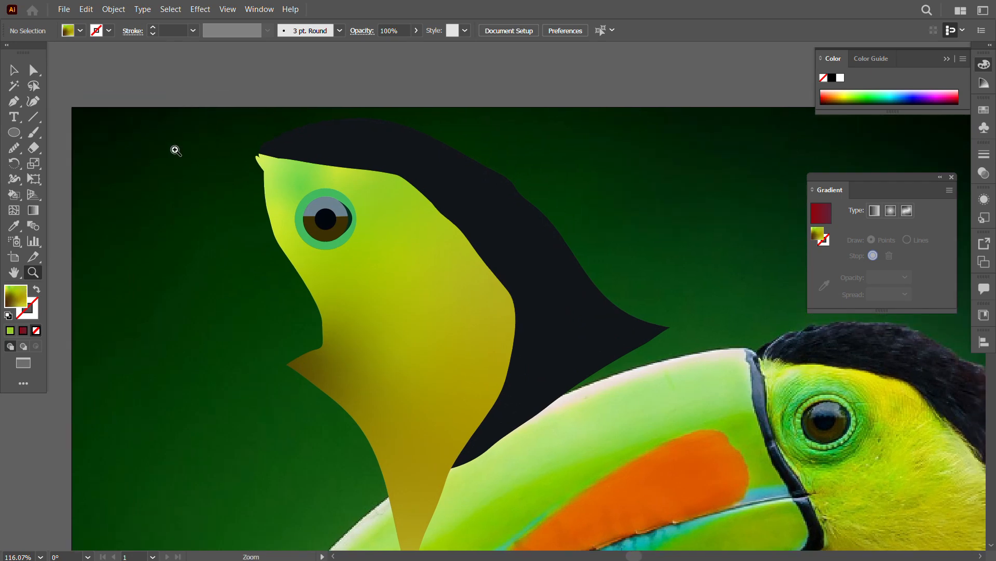
pyautogui.click(310, 196)
pyautogui.click(907, 211)
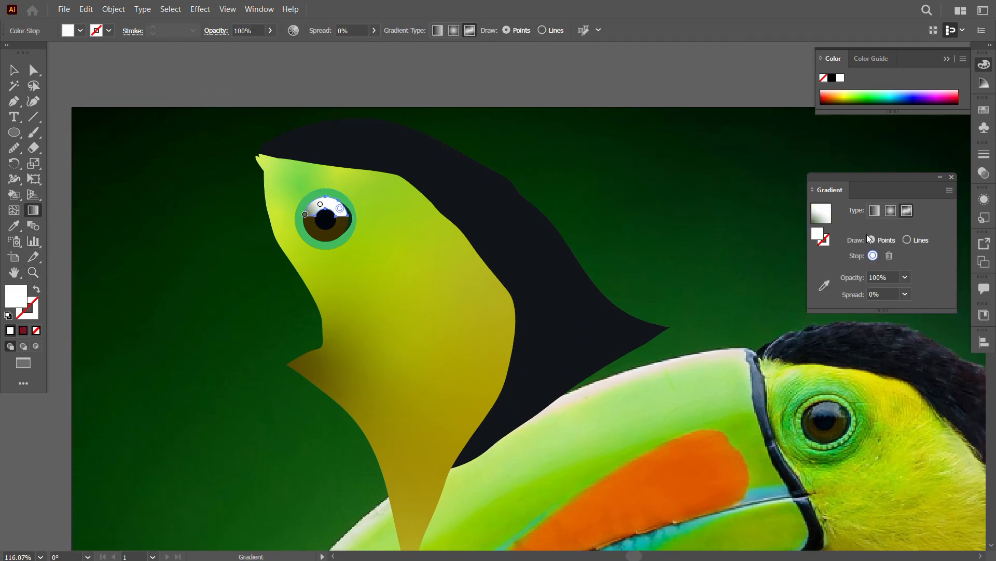
pyautogui.click(824, 285)
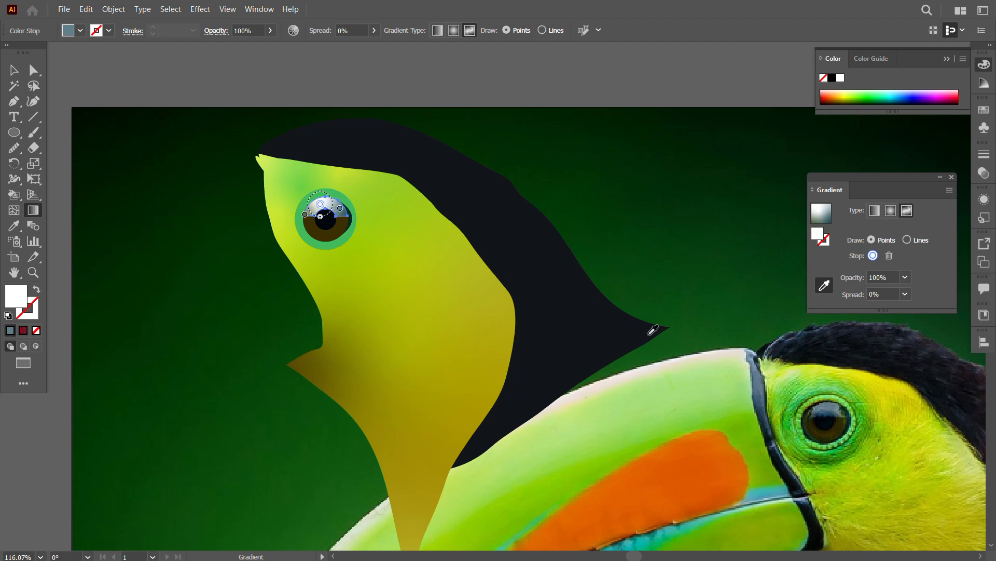
pyautogui.click(826, 409)
pyautogui.click(305, 214)
pyautogui.click(809, 404)
pyautogui.click(14, 70)
pyautogui.click(163, 284)
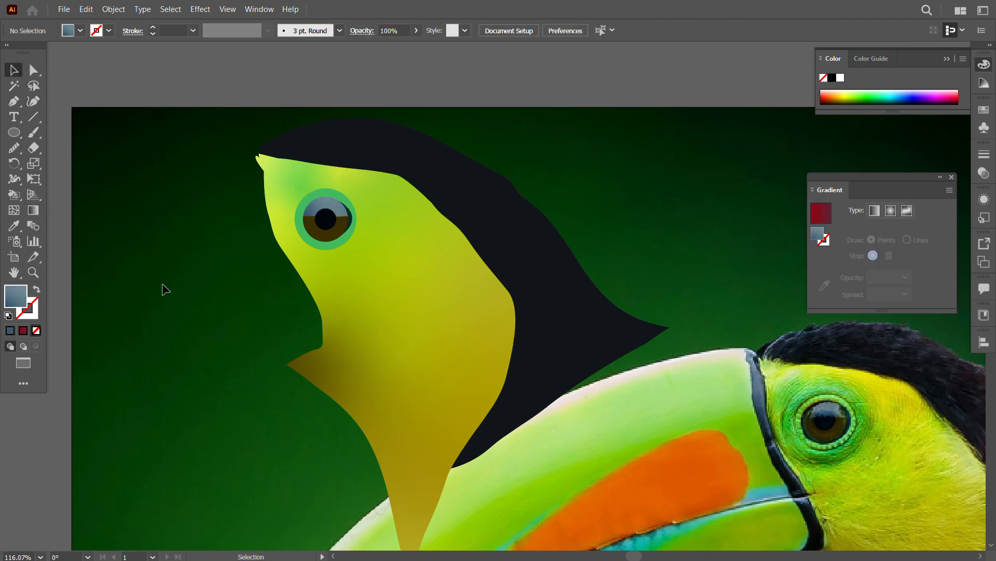
# Step: Fill the ring around the eye with dark green sampled from the rim of the photographed eye
pyautogui.click(333, 245)
pyautogui.press('i')
pyautogui.click(805, 445)
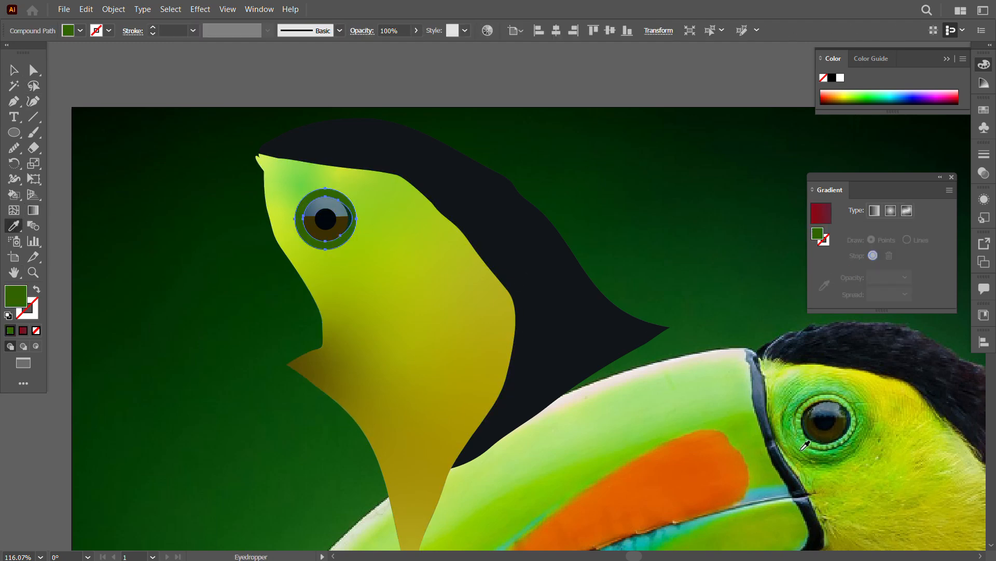
pyautogui.click(14, 70)
pyautogui.click(161, 223)
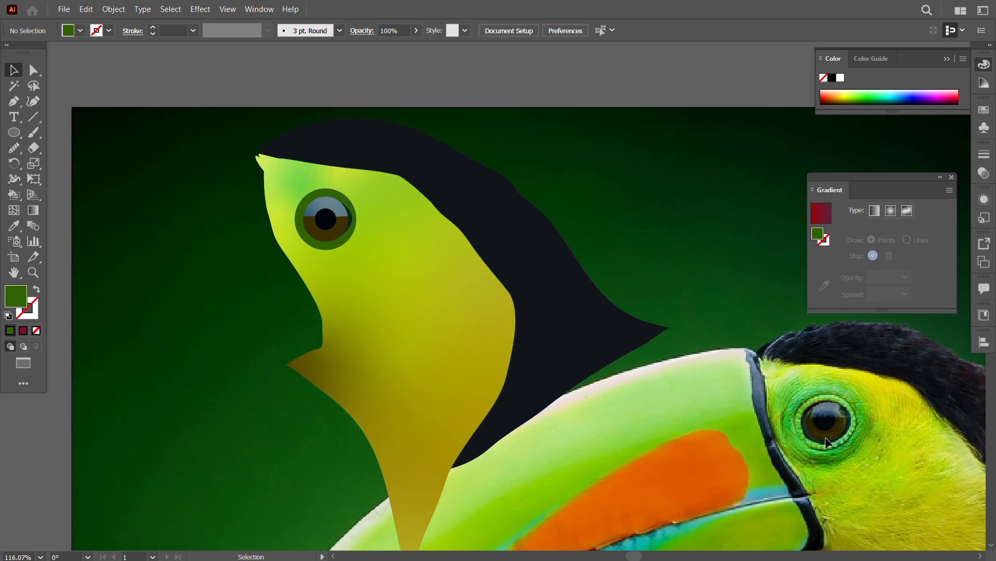
# Step: Fill the lower half of the iris with a linear gradient and set both of its stops to brown swatches
pyautogui.click(323, 236)
pyautogui.click(887, 211)
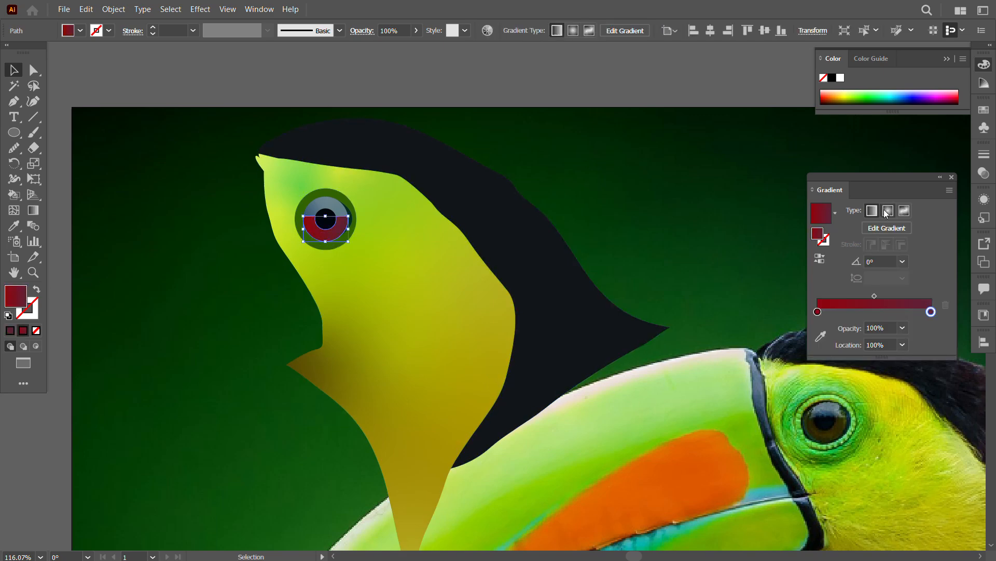
pyautogui.doubleClick(818, 311)
pyautogui.click(828, 370)
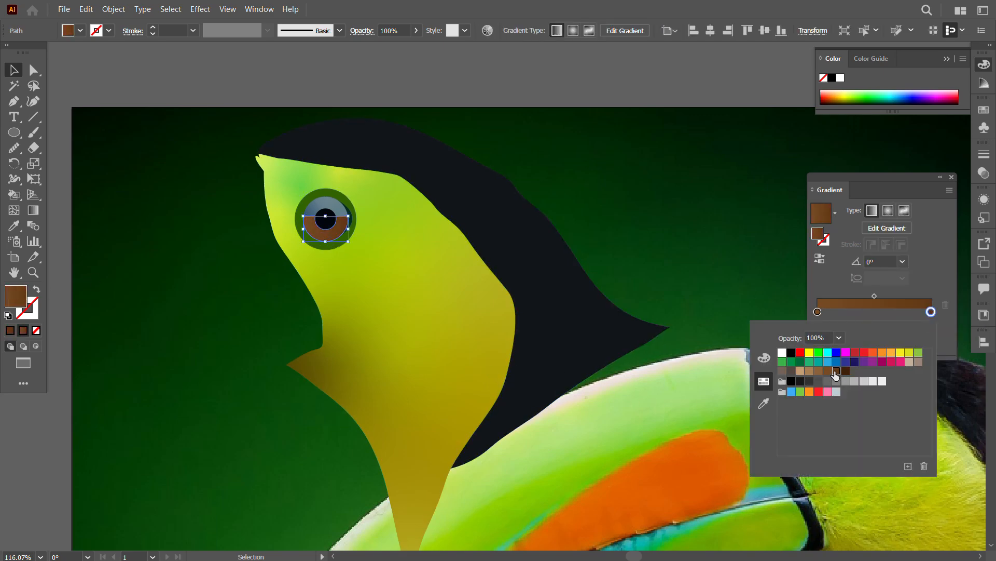
pyautogui.press('g')
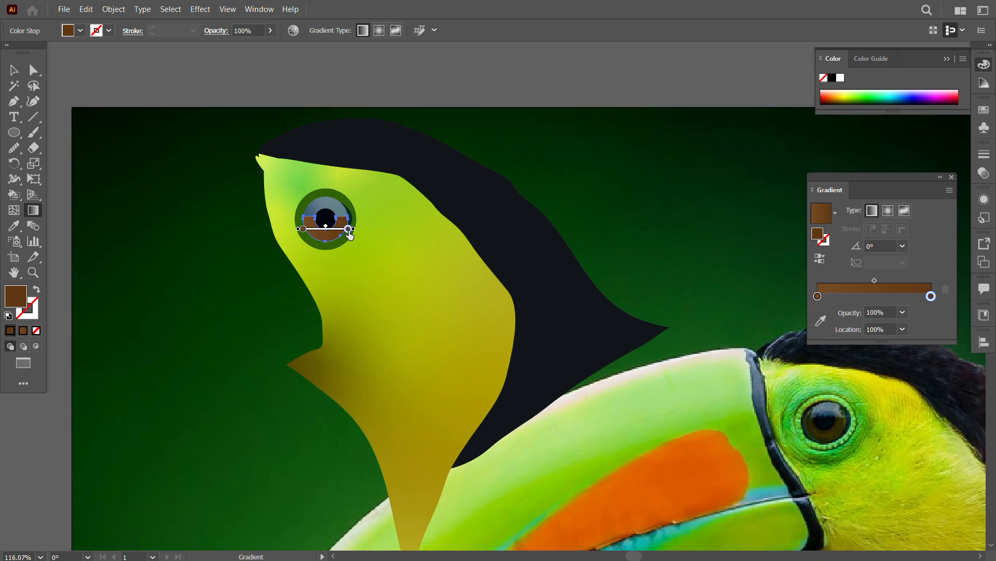
# Step: Darken the end stop of the lower iris gradient to a deep brown by lowering its brightness
pyautogui.moveTo(929, 297); pyautogui.dragTo(924, 329)
pyautogui.doubleClick(931, 296)
pyautogui.click(765, 341)
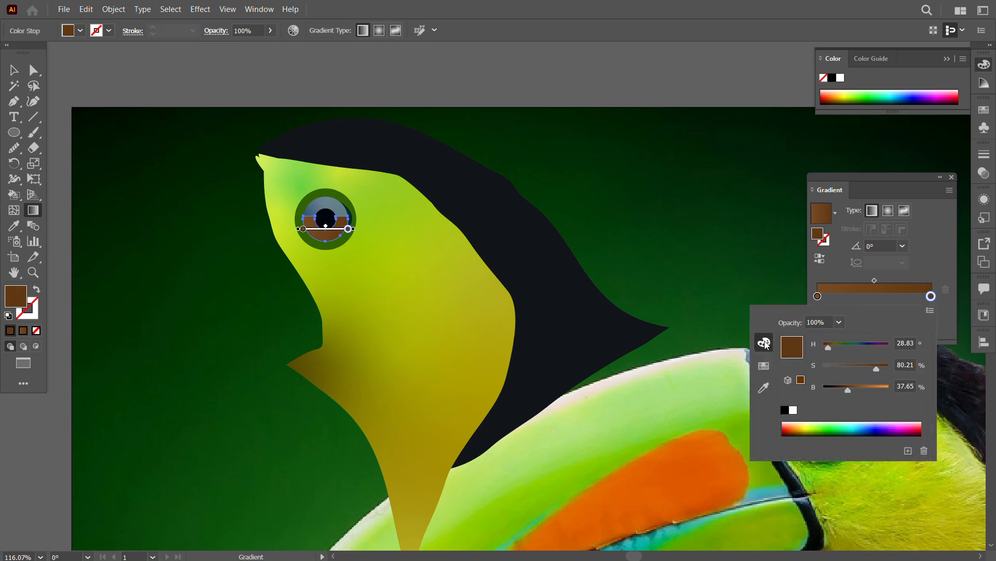
pyautogui.moveTo(848, 390); pyautogui.dragTo(833, 391)
pyautogui.click(14, 70)
pyautogui.click(208, 222)
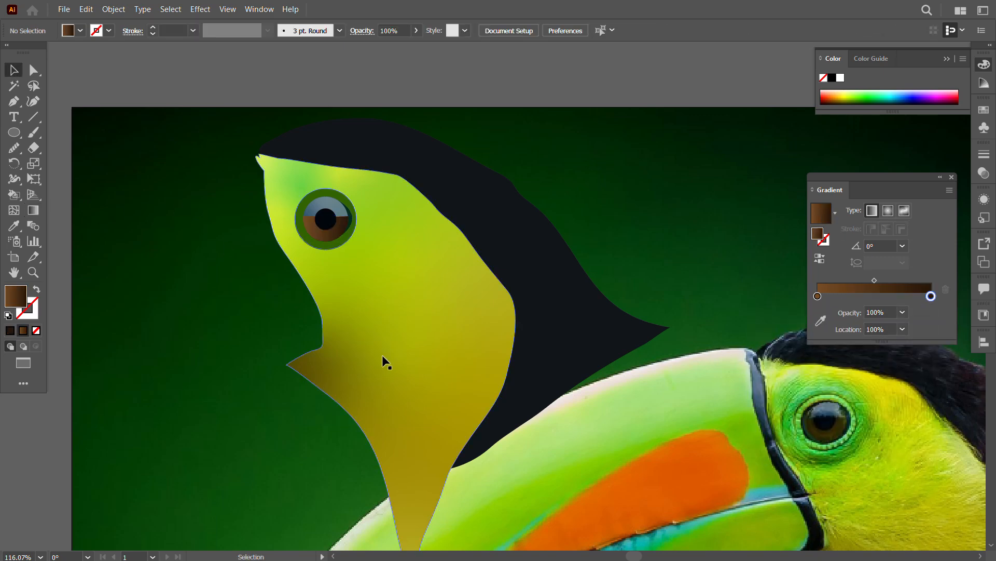
# Step: Fill the ring around the eye with a linear gradient whose stops use greens sampled from around the photographed eye
pyautogui.click(302, 235)
pyautogui.press('g')
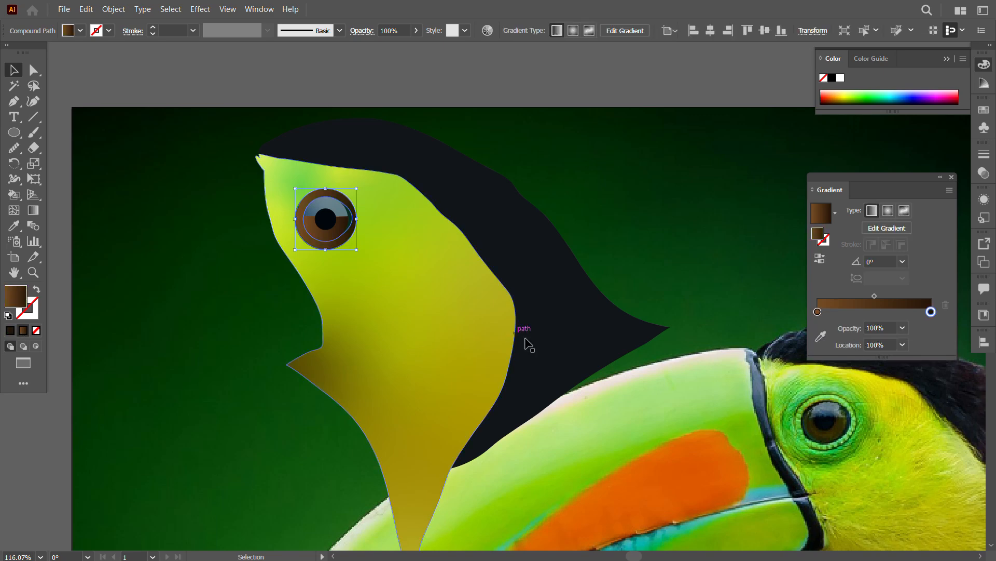
pyautogui.click(820, 321)
pyautogui.click(799, 404)
pyautogui.click(818, 296)
pyautogui.click(856, 432)
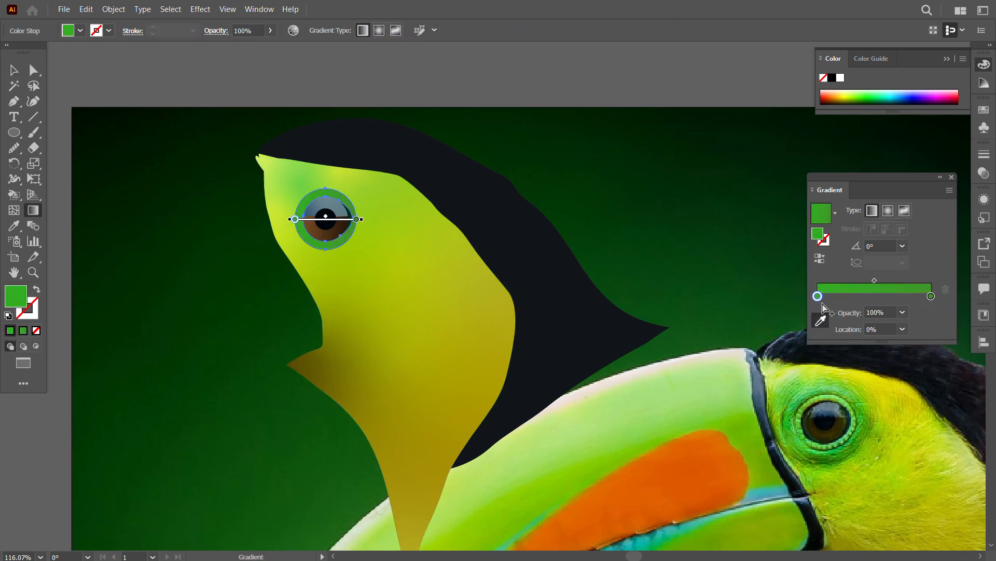
# Step: Darken the starting green of the eye ring gradient, lighten the end stop and reverse the gradient direction
pyautogui.doubleClick(817, 297)
pyautogui.click(764, 365)
pyautogui.click(764, 342)
pyautogui.moveTo(869, 391)
pyautogui.mouseDown()
pyautogui.moveTo(849, 390)
pyautogui.moveTo(877, 391)
pyautogui.mouseUp()
pyautogui.doubleClick(931, 297)
pyautogui.click(788, 274)
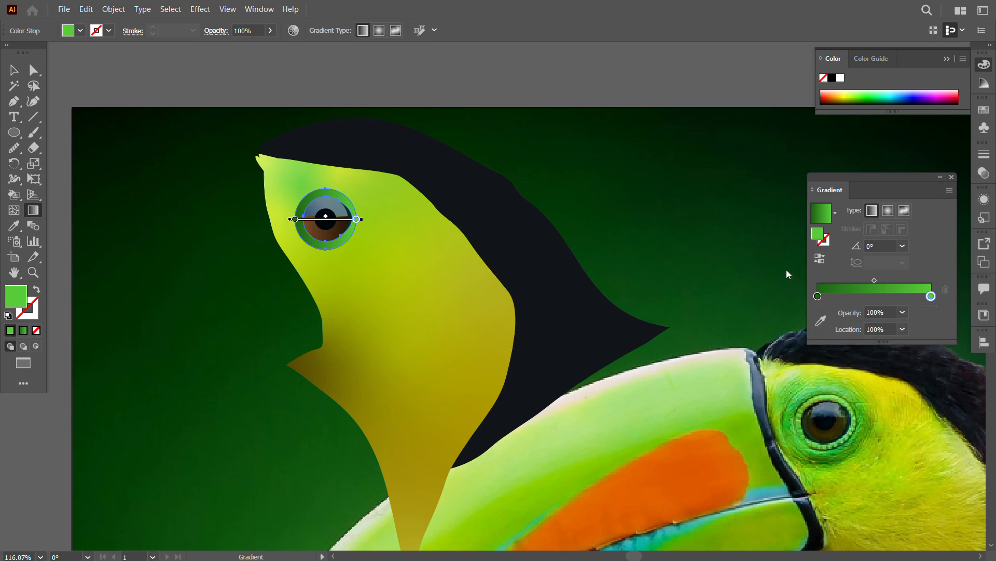
pyautogui.click(819, 258)
pyautogui.press('v')
pyautogui.click(440, 440)
# Step: Move the traced head and eye shapes together against the back edge of the finished beak
pyautogui.press('z')
pyautogui.moveTo(496, 433); pyautogui.dragTo(136, 200)
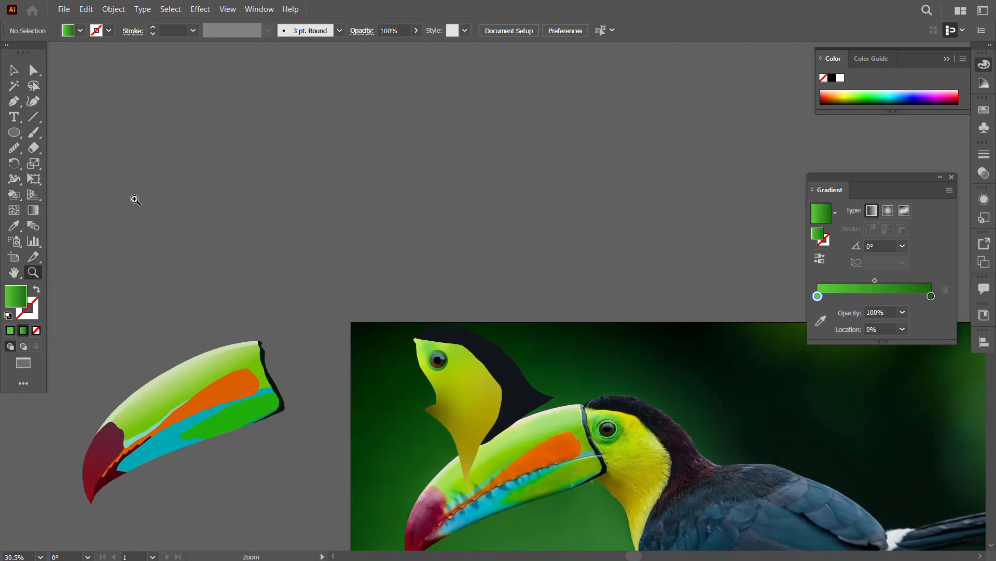
pyautogui.moveTo(525, 456); pyautogui.dragTo(526, 457)
pyautogui.hotkey('ctrl', 'g')
pyautogui.click(373, 419)
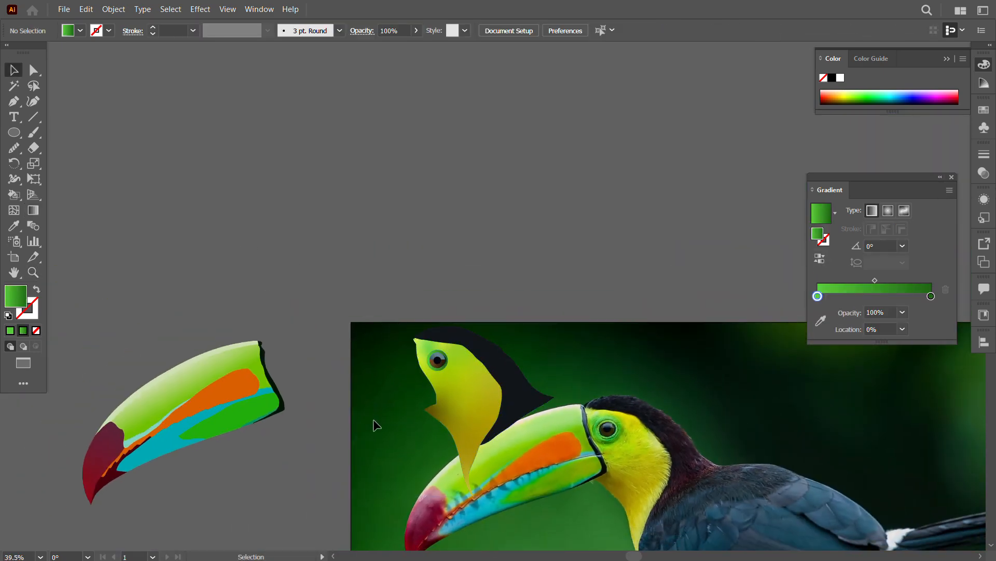
pyautogui.moveTo(372, 418); pyautogui.dragTo(320, 253)
pyautogui.moveTo(149, 233); pyautogui.dragTo(472, 298)
pyautogui.moveTo(411, 217); pyautogui.dragTo(362, 223)
pyautogui.hotkey('ctrl', 'a')
# Step: Fill the black crest with a freeform gradient and add colour stops along its crown, back and lower part
pyautogui.click(453, 207)
pyautogui.rightClick(397, 207)
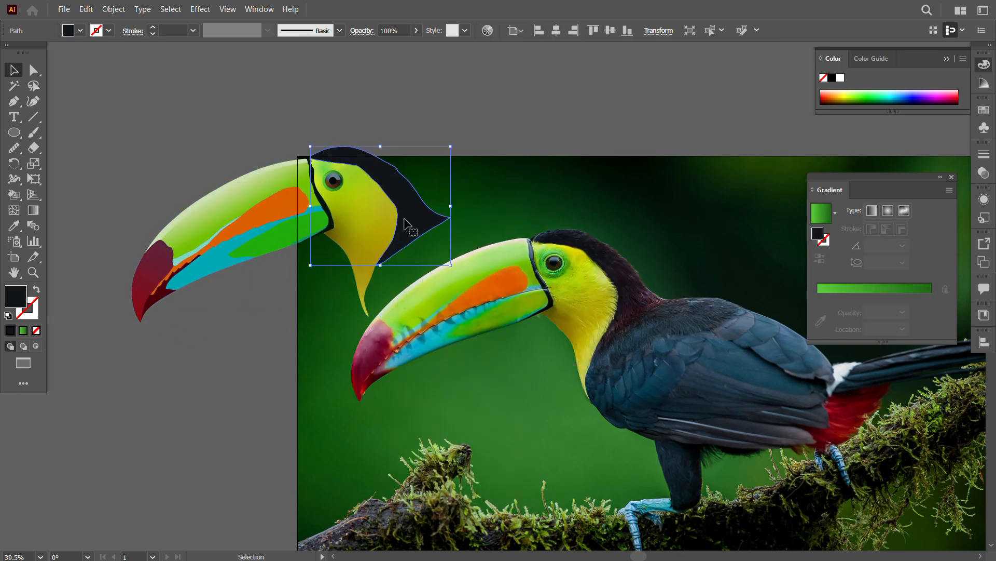
pyautogui.click(23, 331)
pyautogui.click(904, 211)
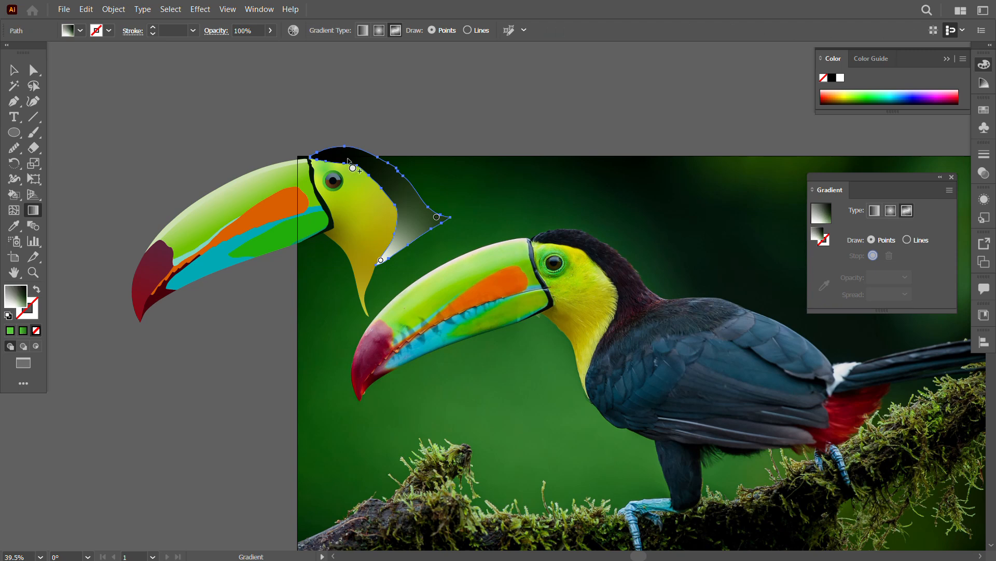
pyautogui.click(345, 154)
pyautogui.click(377, 171)
pyautogui.click(398, 187)
pyautogui.click(404, 232)
pyautogui.click(395, 245)
pyautogui.click(420, 222)
pyautogui.click(408, 203)
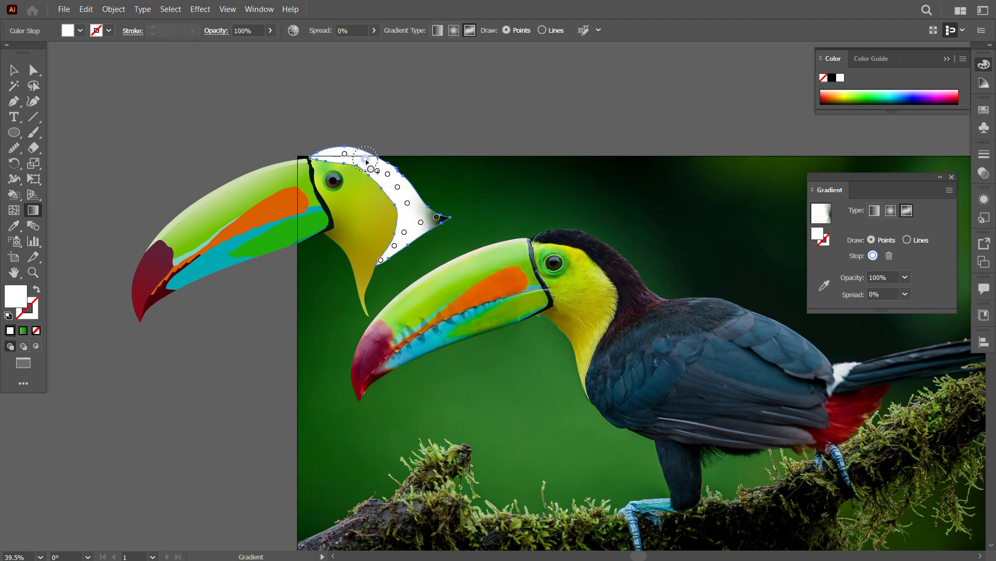
# Step: Recolour the crest stops over the crown with near-blacks sampled from the top of the photographed toucan's head
pyautogui.click(824, 285)
pyautogui.click(586, 240)
pyautogui.click(345, 153)
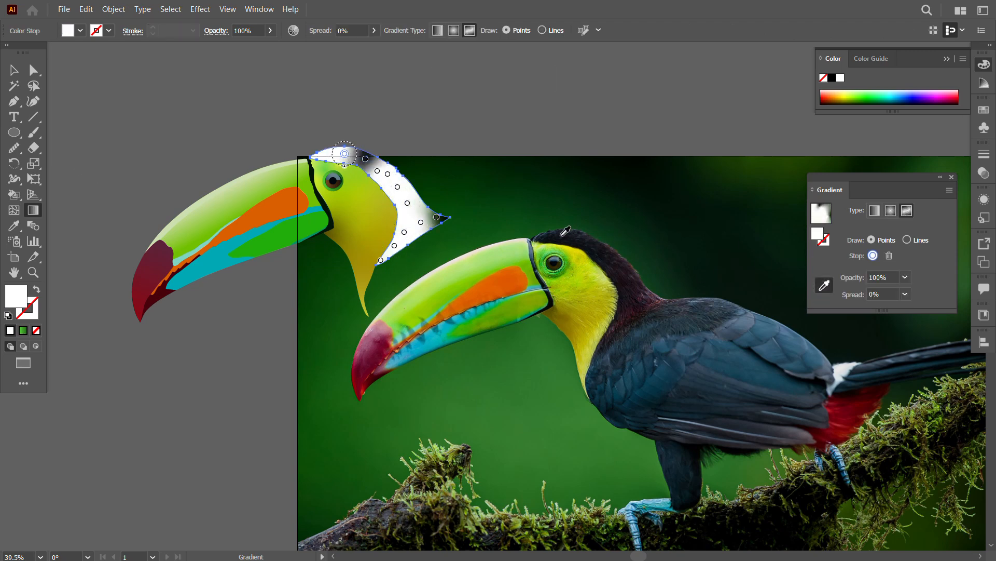
pyautogui.click(560, 236)
pyautogui.click(377, 171)
pyautogui.click(599, 246)
pyautogui.click(388, 174)
pyautogui.click(611, 256)
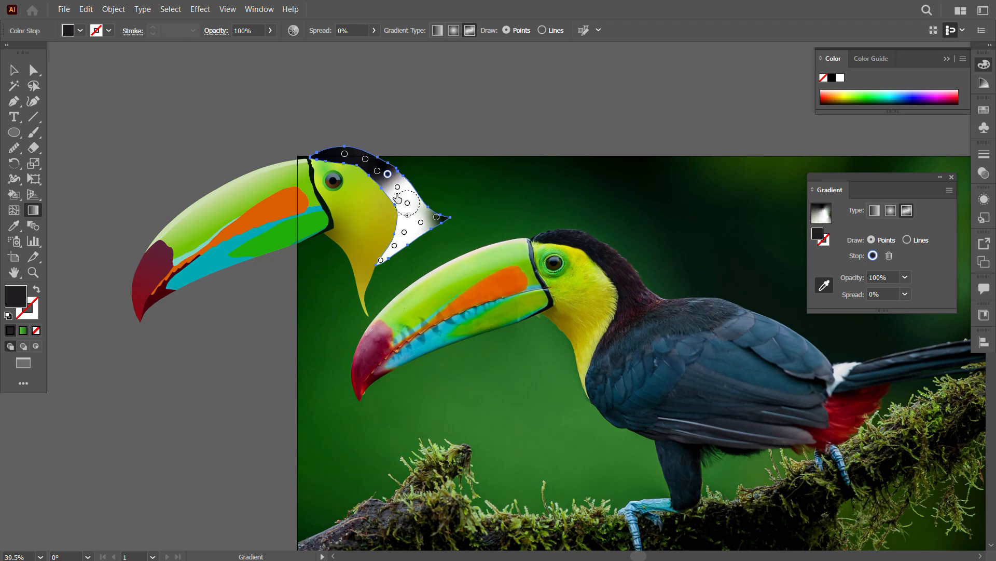
# Step: Recolour the stops down the back of the crest with dark maroon tones sampled from the photographed nape
pyautogui.click(398, 186)
pyautogui.click(623, 270)
pyautogui.click(408, 203)
pyautogui.click(633, 284)
pyautogui.click(436, 216)
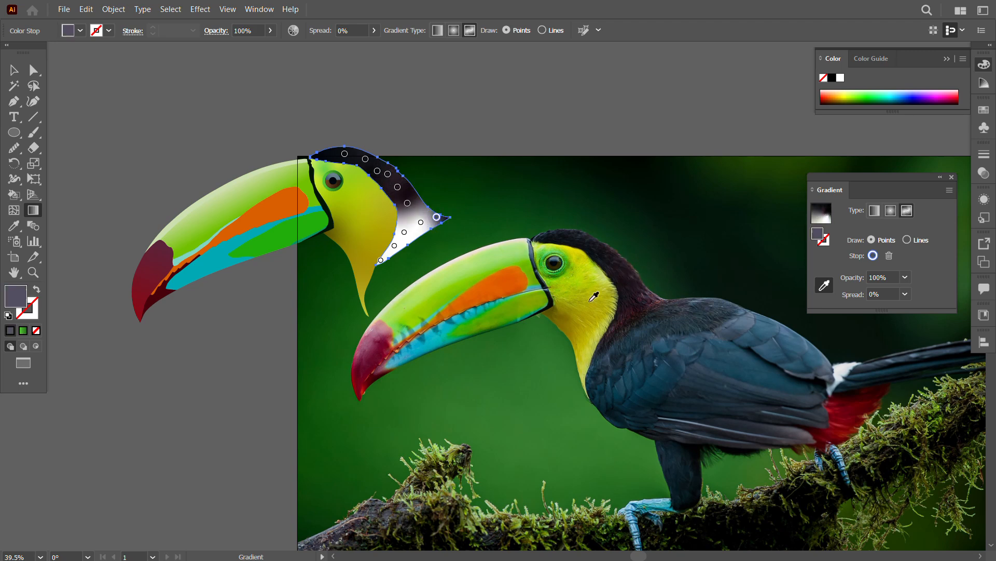
pyautogui.click(646, 302)
pyautogui.click(640, 292)
# Step: Recolour the remaining lower crest stops with dark tones sampled from the photographed neck and finish the gradient
pyautogui.click(404, 232)
pyautogui.click(631, 306)
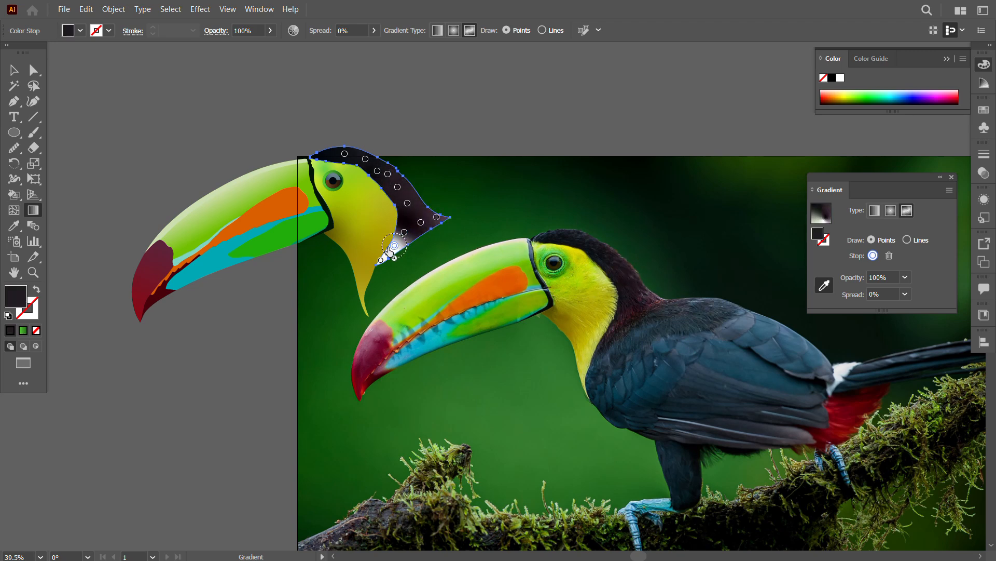
pyautogui.click(394, 245)
pyautogui.click(625, 315)
pyautogui.click(381, 260)
pyautogui.click(616, 327)
pyautogui.press('v')
pyautogui.click(335, 330)
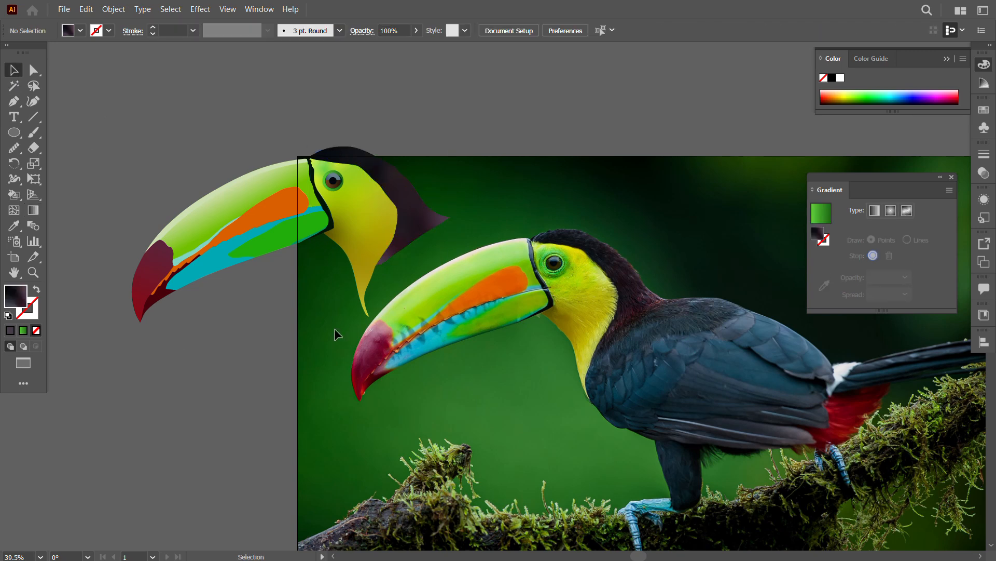
# Step: Group the beak and head artwork and place it over the toucan's head in the photo
pyautogui.moveTo(170, 248); pyautogui.dragTo(150, 275)
pyautogui.rightClick(253, 213)
pyautogui.click(294, 372)
pyautogui.click(327, 345)
pyautogui.moveTo(364, 232); pyautogui.dragTo(585, 315)
pyautogui.click(748, 382)
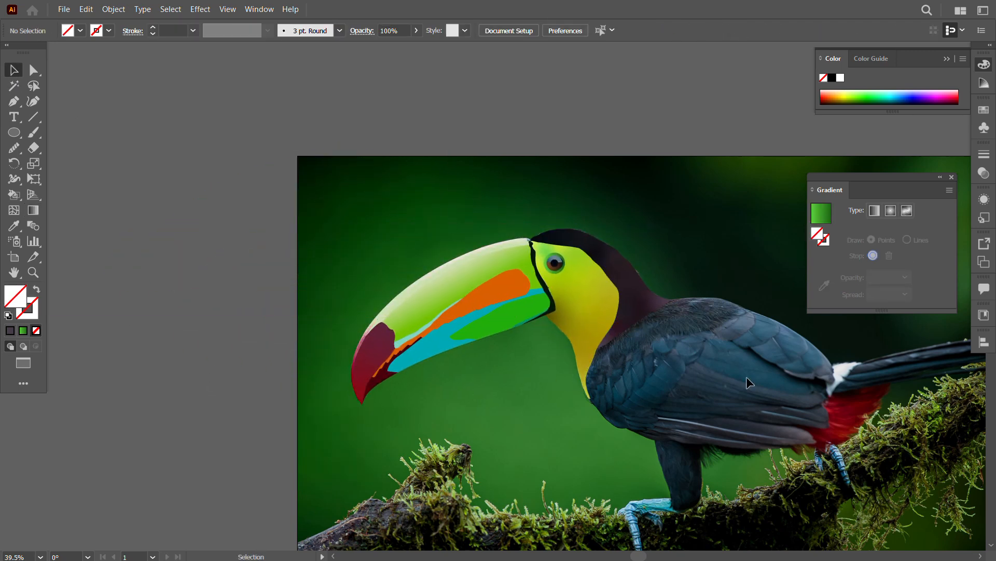
# Step: Move the head group off the photographed head to uncover the toucan's neck and body, and deselect it
pyautogui.click(952, 177)
pyautogui.moveTo(680, 391); pyautogui.dragTo(481, 288)
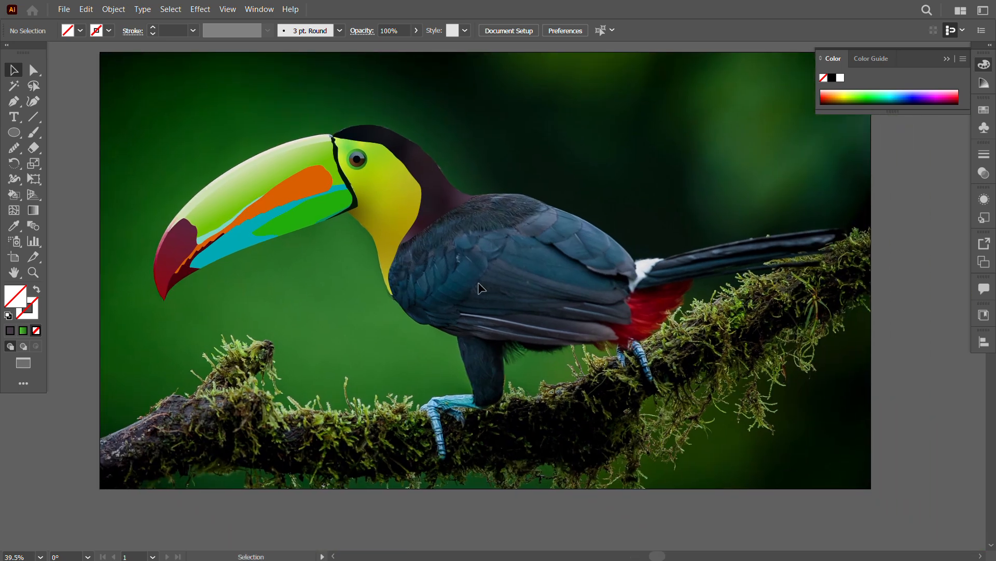
pyautogui.moveTo(373, 252); pyautogui.dragTo(592, 283)
pyautogui.moveTo(378, 152); pyautogui.dragTo(104, 135)
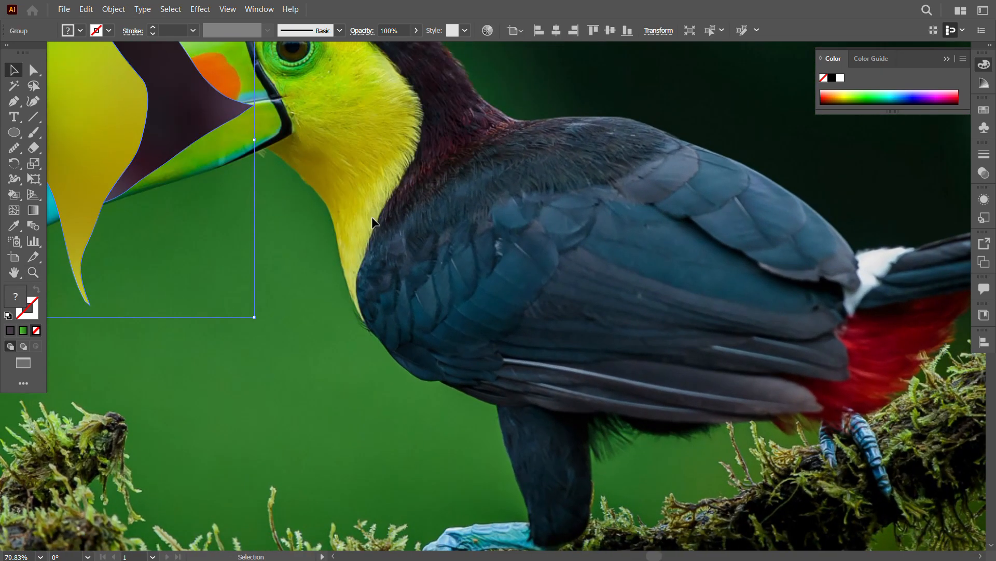
pyautogui.hotkey('ctrl', 'shift', 'a')
# Step: Start a Pen path at the base of the yellow throat and trace it up across the neck to the upper back
pyautogui.press('p')
pyautogui.click(364, 320)
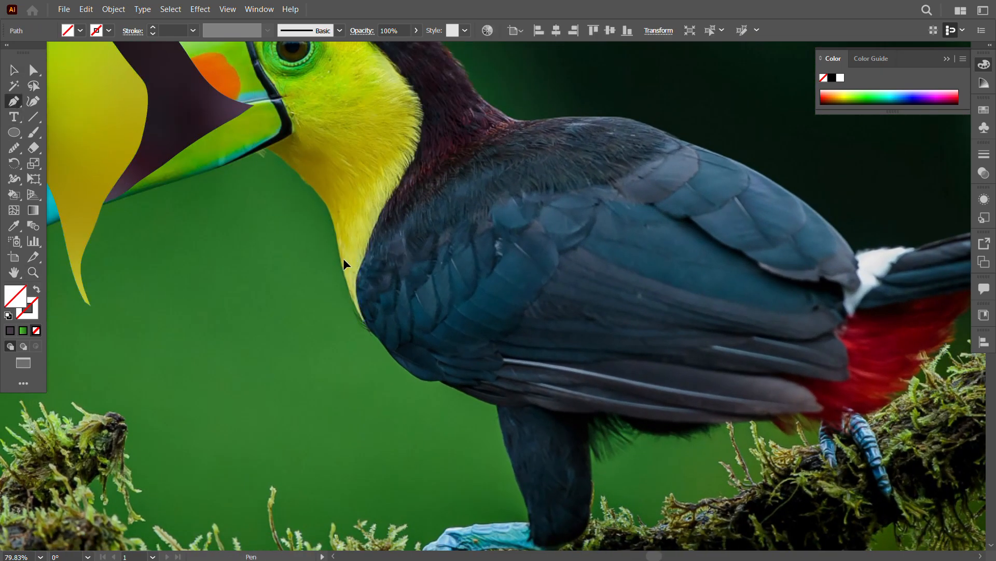
pyautogui.moveTo(344, 259); pyautogui.dragTo(344, 239)
pyautogui.moveTo(356, 214); pyautogui.dragTo(364, 199)
pyautogui.moveTo(393, 162); pyautogui.dragTo(406, 152)
pyautogui.moveTo(439, 131); pyautogui.dragTo(451, 127)
pyautogui.click(476, 120)
pyautogui.click(496, 119)
# Step: Continue the body path along the top of the toucan's back to the start of the wing feathers
pyautogui.moveTo(571, 126); pyautogui.dragTo(480, 188)
pyautogui.click(456, 181)
pyautogui.click(503, 178)
pyautogui.click(512, 178)
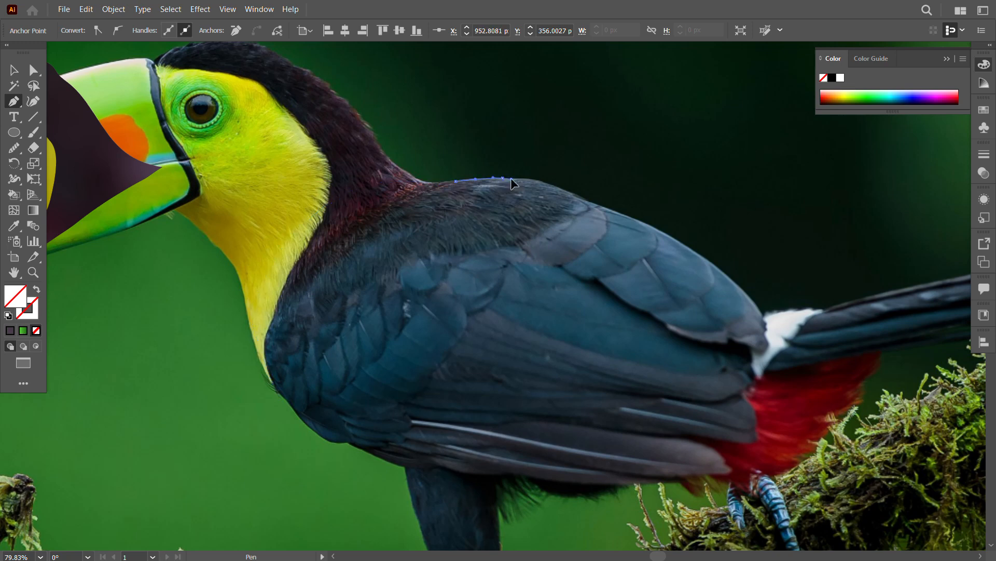
pyautogui.click(541, 181)
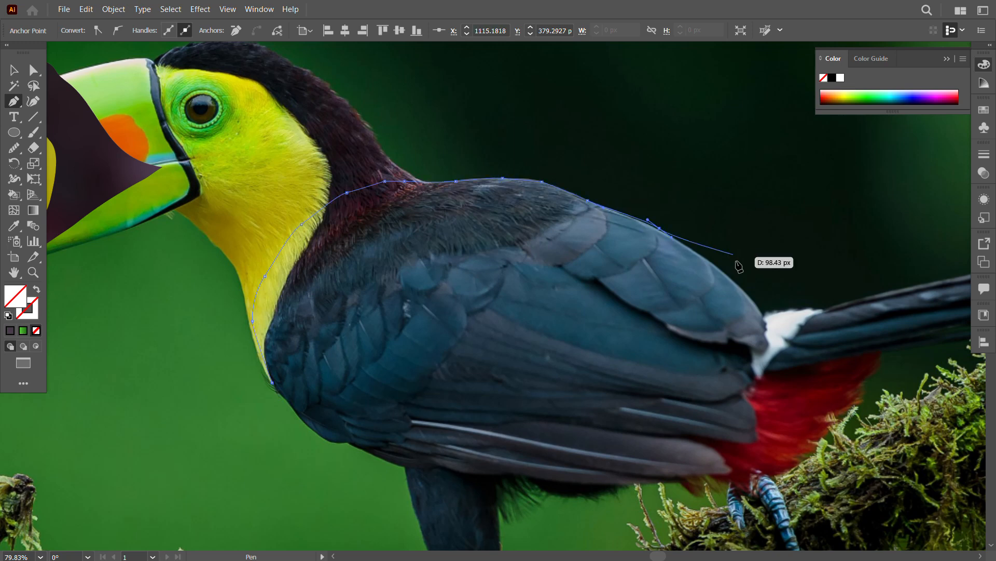
pyautogui.moveTo(738, 264); pyautogui.dragTo(669, 250)
# Step: Trace the body path down the outer edge of the upper wing feathers to the white tail patch
pyautogui.moveTo(578, 227); pyautogui.dragTo(610, 246)
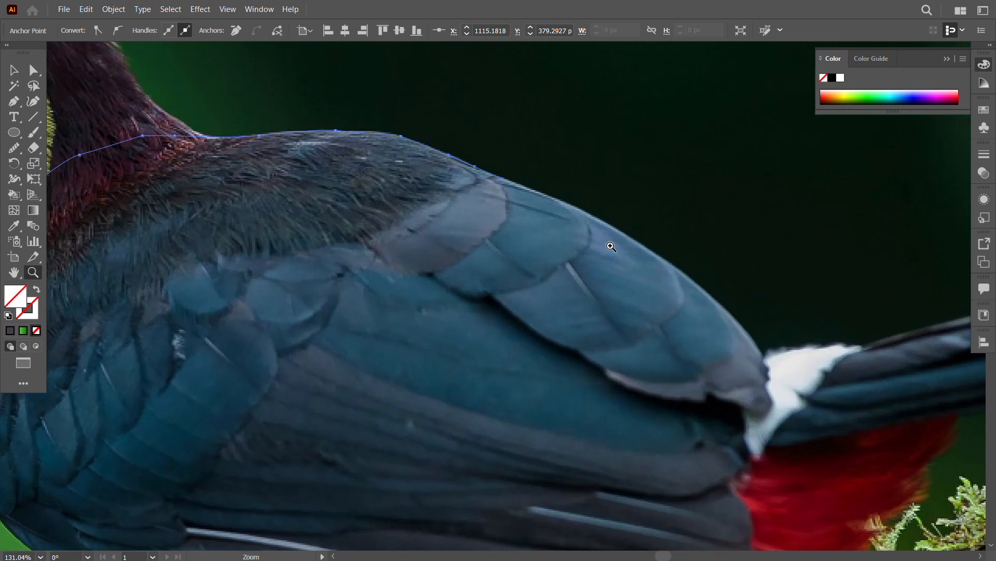
pyautogui.click(588, 212)
pyautogui.click(693, 279)
pyautogui.moveTo(762, 349); pyautogui.dragTo(699, 310)
pyautogui.moveTo(702, 347); pyautogui.dragTo(704, 290)
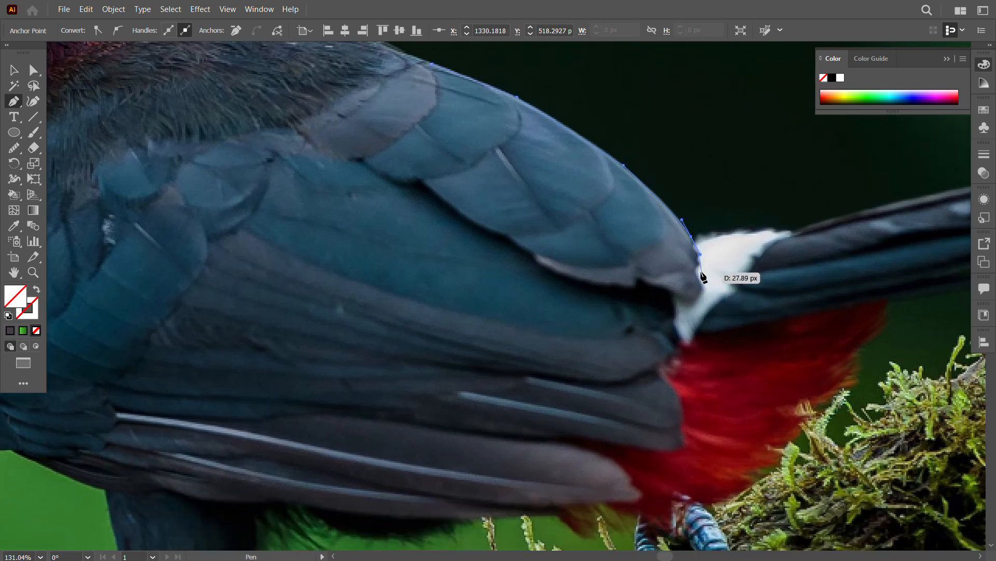
pyautogui.click(697, 270)
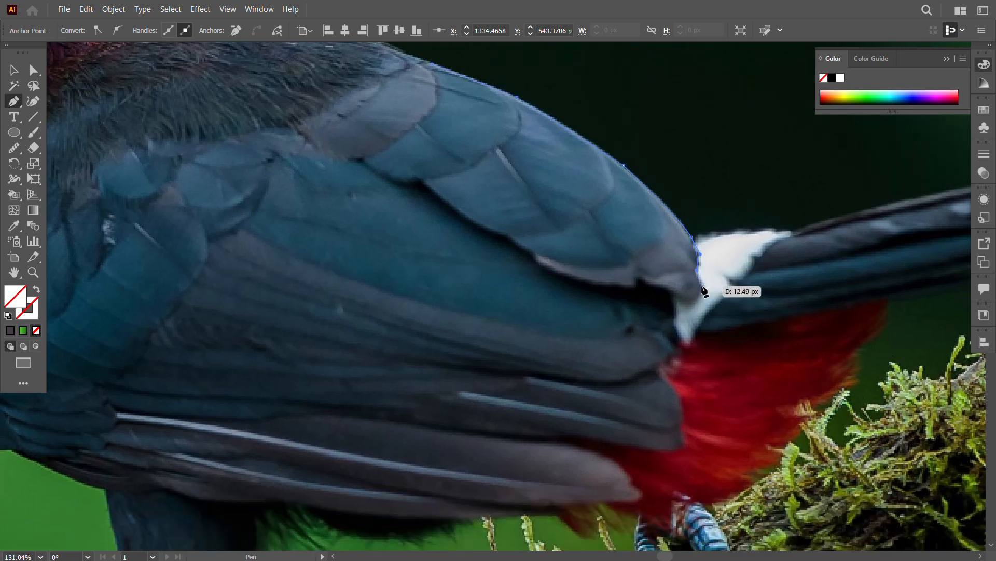
# Step: Trace the body path back along the scalloped lower edge of the upper wing feathers
pyautogui.moveTo(678, 296); pyautogui.dragTo(675, 294)
pyautogui.moveTo(655, 288); pyautogui.dragTo(589, 283)
pyautogui.moveTo(552, 273); pyautogui.dragTo(546, 269)
pyautogui.moveTo(537, 259); pyautogui.dragTo(467, 269)
pyautogui.click(503, 233)
pyautogui.moveTo(456, 260); pyautogui.dragTo(399, 246)
pyautogui.click(393, 238)
# Step: Curve the body path around the inner end of the blue-green wing area beside the shoulder feathers
pyautogui.moveTo(409, 308); pyautogui.dragTo(512, 275)
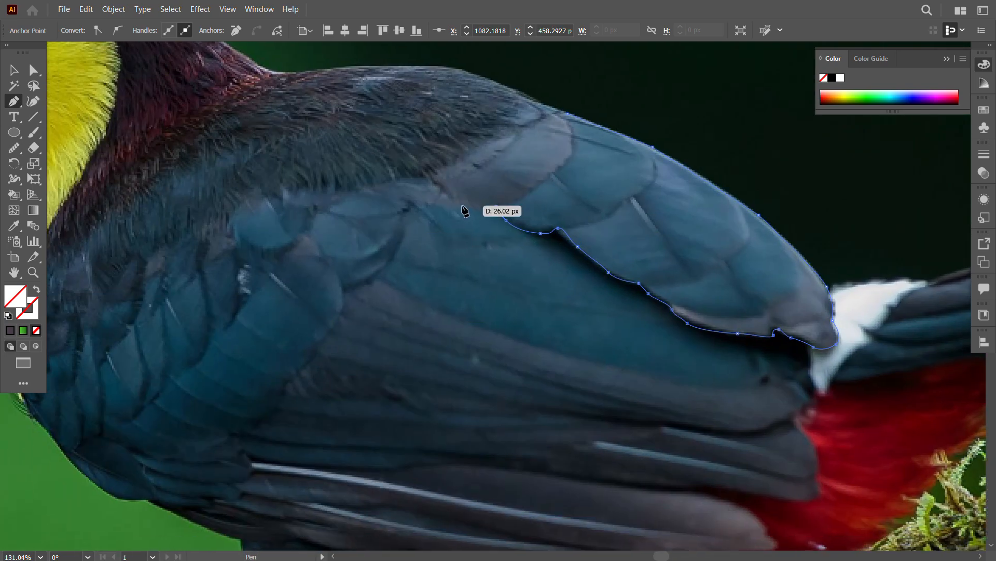
pyautogui.moveTo(462, 205); pyautogui.dragTo(451, 203)
pyautogui.moveTo(428, 201); pyautogui.dragTo(403, 224)
pyautogui.moveTo(392, 258); pyautogui.dragTo(415, 297)
pyautogui.click(392, 258)
# Step: Trace the body path along the lower edge of the blue-green wing area and around the feather tip beside the red rump
pyautogui.moveTo(545, 348); pyautogui.dragTo(516, 345)
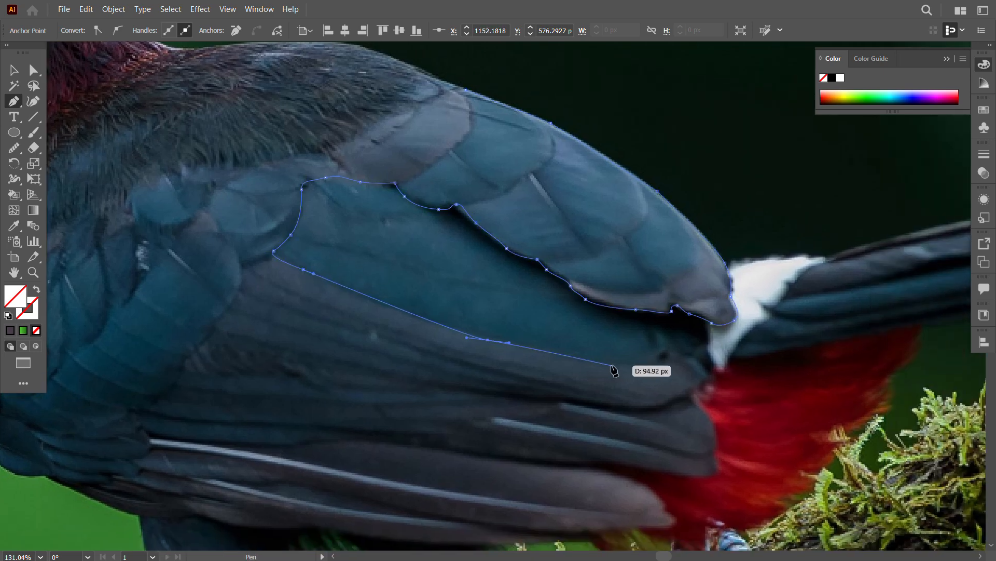
pyautogui.click(486, 340)
pyautogui.moveTo(631, 365); pyautogui.dragTo(715, 380)
pyautogui.moveTo(703, 401); pyautogui.dragTo(683, 358)
pyautogui.hotkey('ctrl', 'z')
pyautogui.click(702, 370)
pyautogui.moveTo(685, 378); pyautogui.dragTo(688, 403)
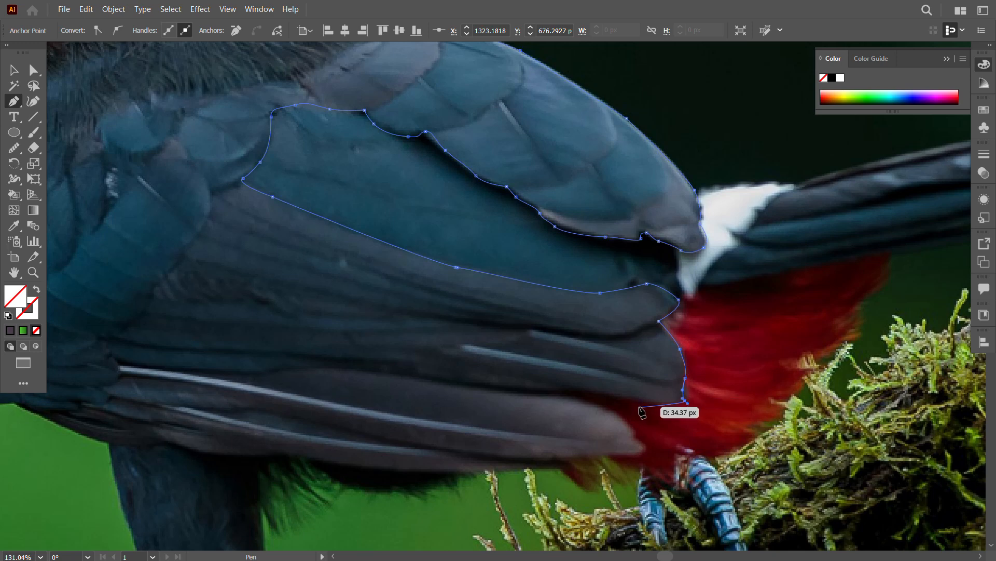
# Step: Trace the body path around the notch and tip of the lowest wing feathers and back along their underside
pyautogui.moveTo(624, 398)
pyautogui.mouseDown()
pyautogui.moveTo(559, 386)
pyautogui.moveTo(617, 415)
pyautogui.mouseUp()
pyautogui.click(555, 397)
pyautogui.moveTo(629, 429); pyautogui.dragTo(556, 461)
pyautogui.moveTo(463, 471); pyautogui.dragTo(453, 472)
pyautogui.press('space')
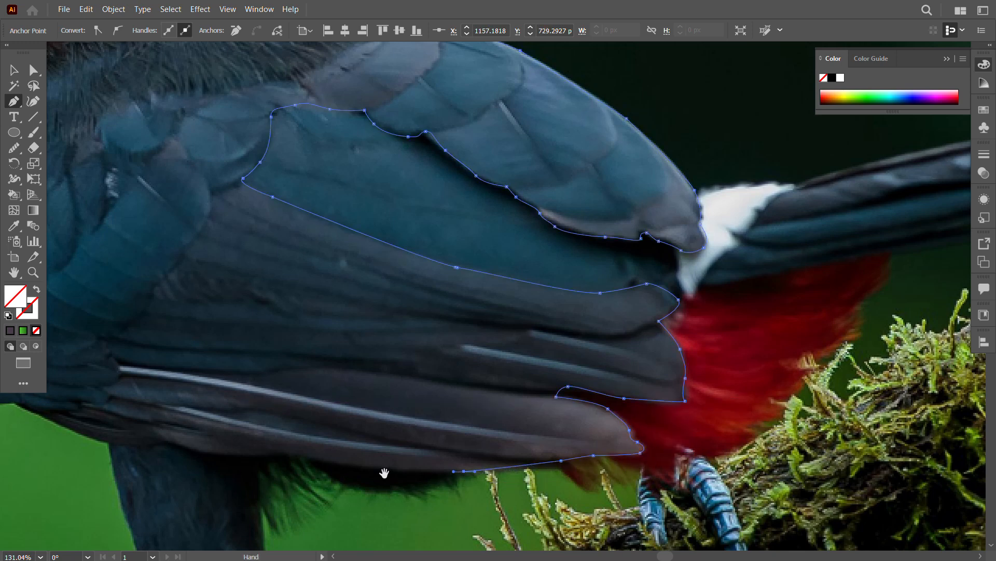
# Step: Trace the body path along the belly and breast and close it at its starting point on the throat
pyautogui.moveTo(384, 473); pyautogui.dragTo(487, 472)
pyautogui.moveTo(441, 464); pyautogui.dragTo(427, 461)
pyautogui.moveTo(394, 452); pyautogui.dragTo(272, 442)
pyautogui.press('space')
pyautogui.moveTo(270, 442); pyautogui.dragTo(289, 408)
pyautogui.click(228, 373)
pyautogui.press('space')
pyautogui.moveTo(227, 373); pyautogui.dragTo(305, 314)
pyautogui.press('v')
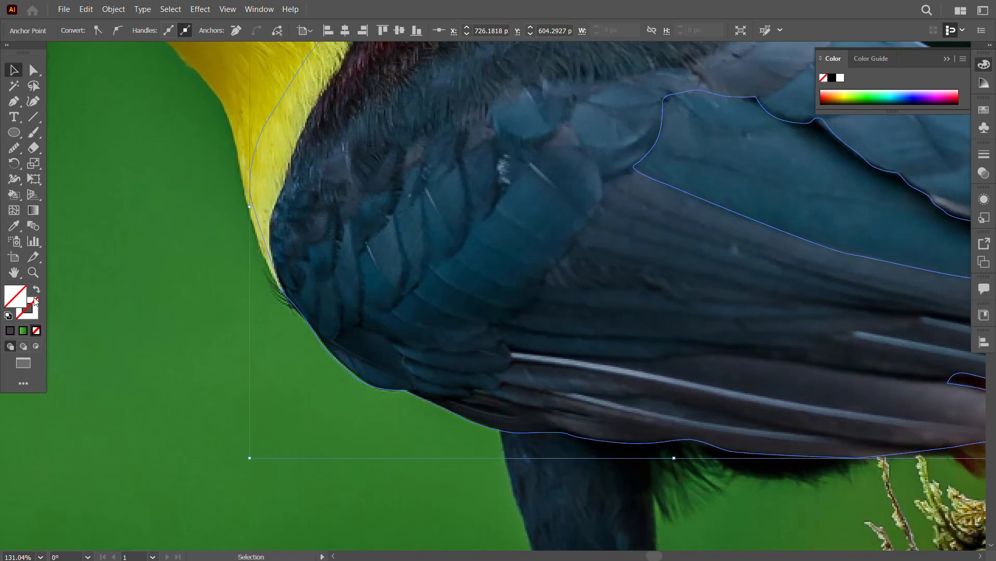
# Step: Give the unfilled body outline a green gradient stroke and deselect it
pyautogui.click(23, 330)
pyautogui.click(831, 79)
pyautogui.click(952, 177)
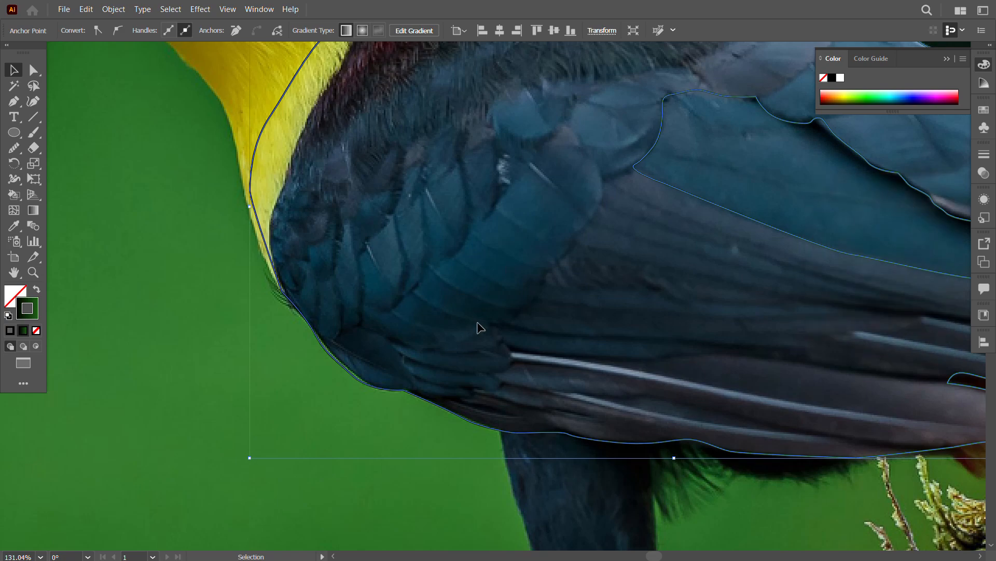
pyautogui.press('z')
pyautogui.moveTo(478, 327); pyautogui.dragTo(333, 334)
pyautogui.press('space')
pyautogui.press('v')
pyautogui.press('p')
pyautogui.press('v')
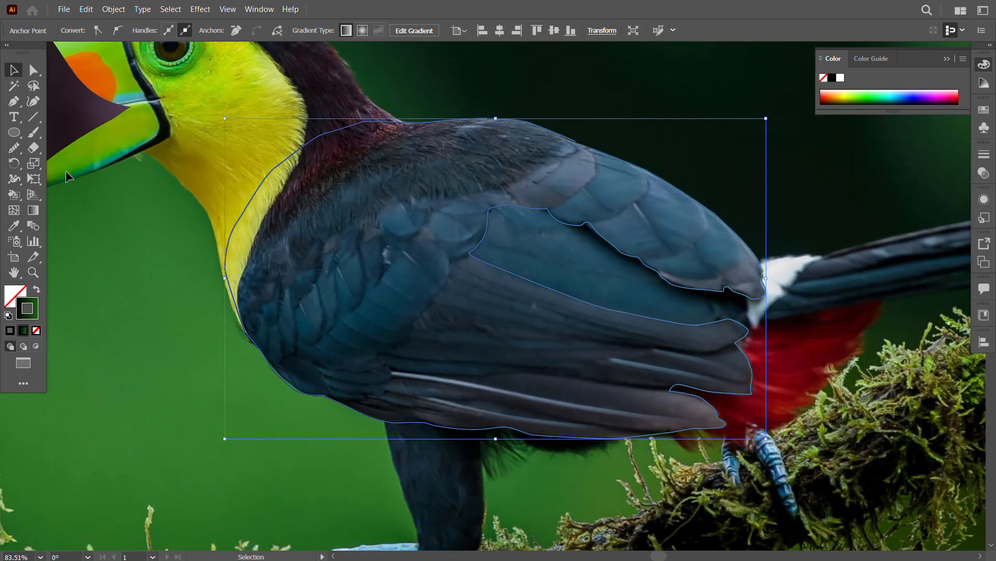
pyautogui.click(216, 139)
# Step: Trace the lower edge of the grey shoulder feather, starting from the nearest dip in the wing outline
pyautogui.press('p')
pyautogui.press('v')
pyautogui.moveTo(546, 200); pyautogui.dragTo(667, 173)
pyautogui.press('p')
pyautogui.click(549, 213)
pyautogui.press('space')
pyautogui.moveTo(668, 173); pyautogui.dragTo(588, 280)
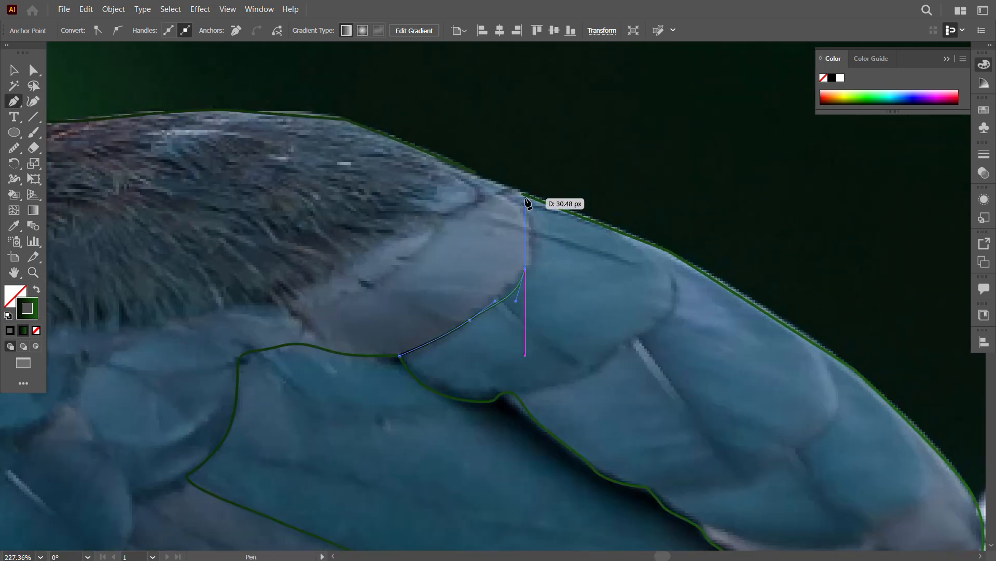
# Step: Continue the feather line around the grey shoulder feather's rounded tip up to the back outline and deselect it
pyautogui.press('Escape')
pyautogui.click(523, 195)
pyautogui.click(476, 172)
pyautogui.press('Escape')
pyautogui.press('f')
pyautogui.press('f')
pyautogui.press('f')
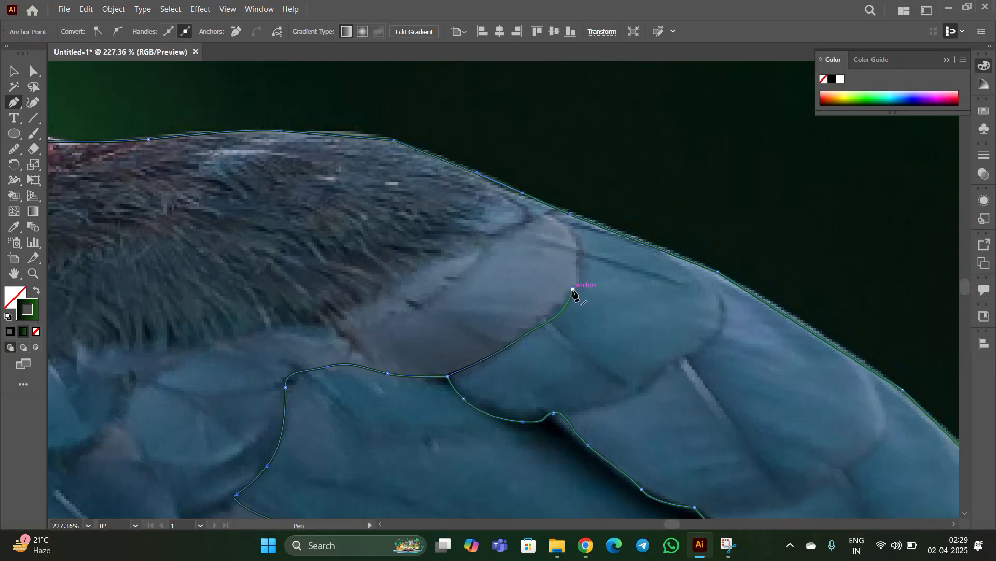
pyautogui.press('f')
pyautogui.click(525, 269)
pyautogui.moveTo(530, 220); pyautogui.dragTo(519, 119)
pyautogui.click(491, 179)
pyautogui.click(14, 70)
pyautogui.click(573, 360)
# Step: Trace the grey feather's upper edge to the back outline and join its inner end to the wing outline
pyautogui.press('z')
pyautogui.moveTo(551, 233); pyautogui.dragTo(602, 234)
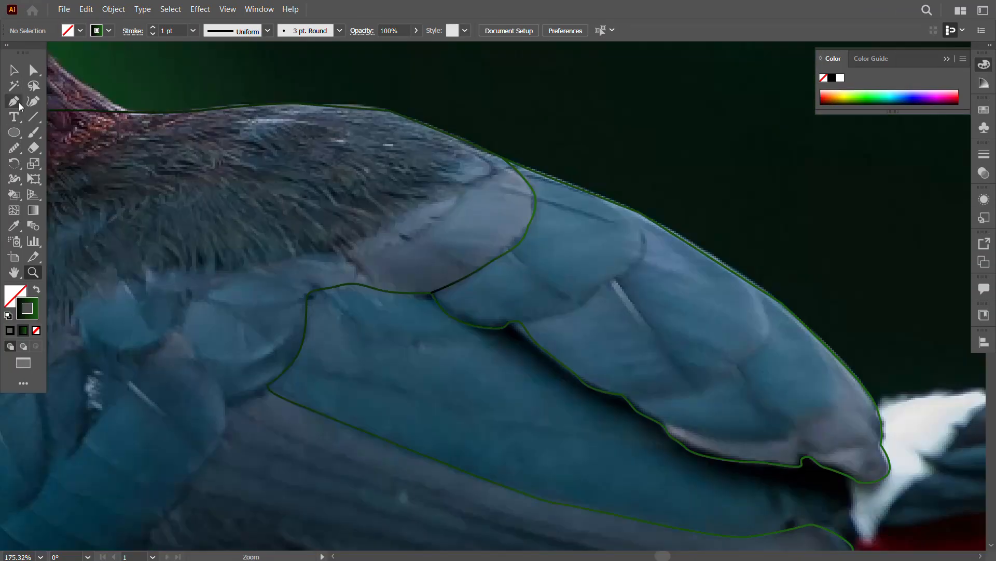
pyautogui.click(359, 258)
pyautogui.moveTo(430, 231); pyautogui.dragTo(439, 214)
pyautogui.moveTo(470, 183); pyautogui.dragTo(488, 174)
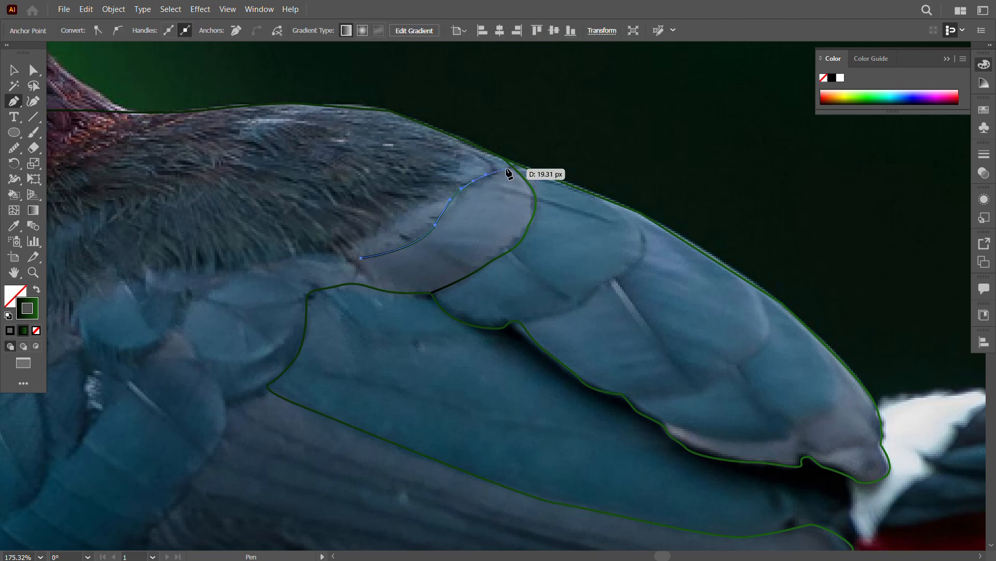
pyautogui.click(511, 166)
pyautogui.click(358, 258)
pyautogui.moveTo(352, 283); pyautogui.dragTo(348, 290)
pyautogui.press('Escape')
# Step: Trace the small blue feather beside the grey one, from the wing's lower edge around its tip to the grey feather
pyautogui.moveTo(568, 263); pyautogui.dragTo(434, 256)
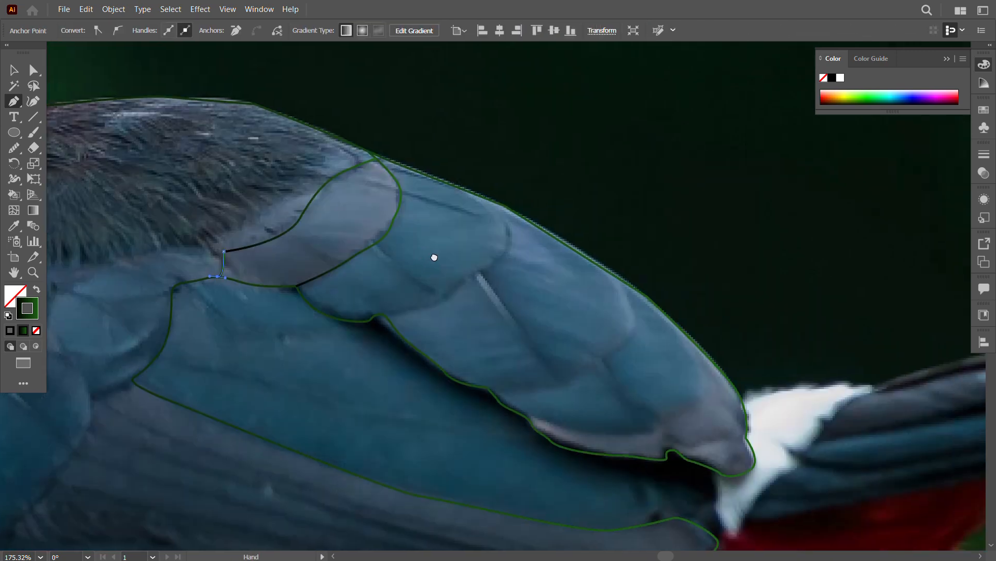
pyautogui.click(385, 317)
pyautogui.moveTo(436, 302); pyautogui.dragTo(415, 278)
pyautogui.click(376, 243)
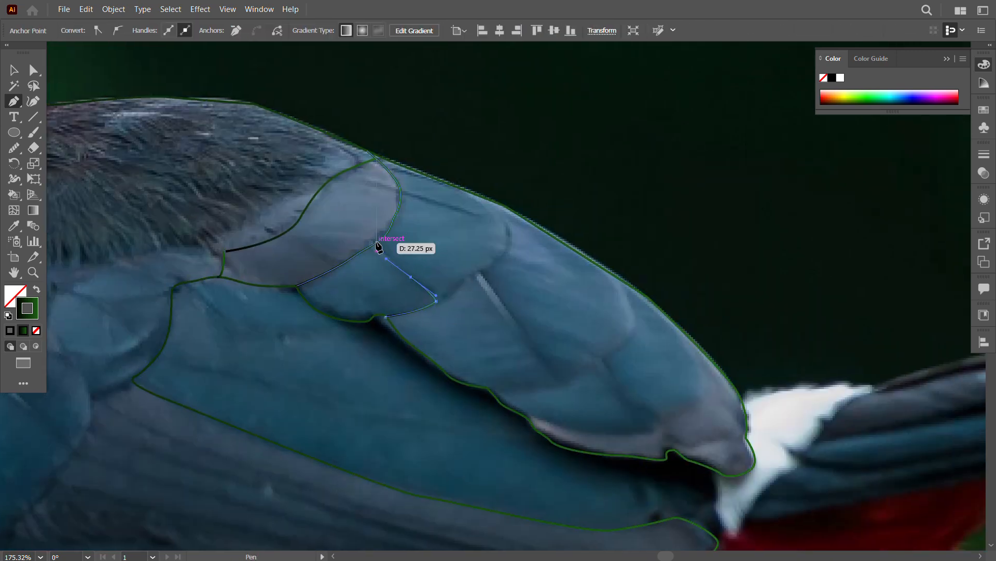
pyautogui.press('Escape')
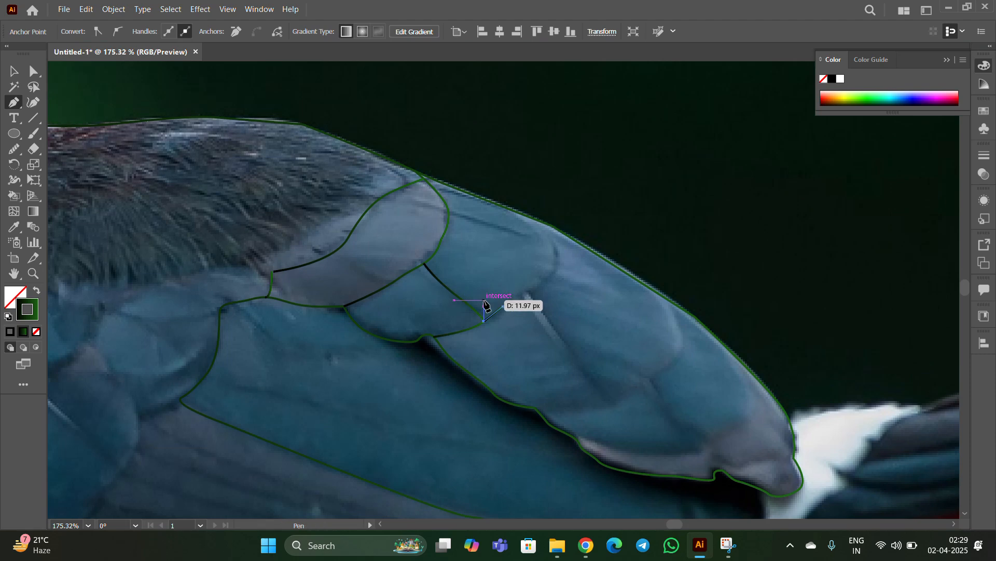
pyautogui.press('f')
# Step: Trace the rounded edge of the upper blue feather from the small feather's tip up to the back outline
pyautogui.click(436, 301)
pyautogui.click(455, 286)
pyautogui.click(495, 201)
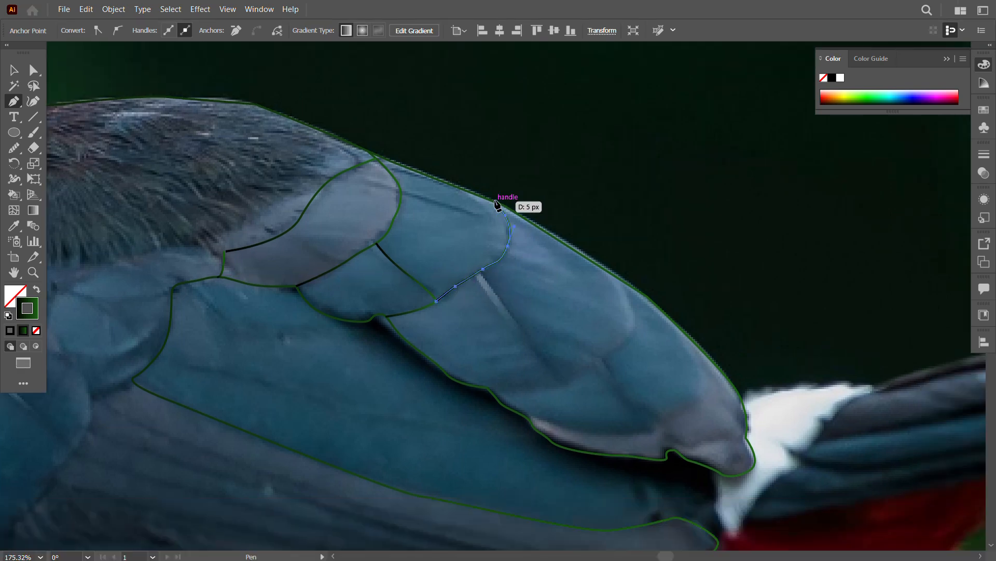
# Step: Trace the middle blue feather's diagonal edge along its quill and its lower edge from the wing outline to the tip
pyautogui.click(562, 385)
pyautogui.moveTo(507, 314); pyautogui.dragTo(497, 298)
pyautogui.click(483, 269)
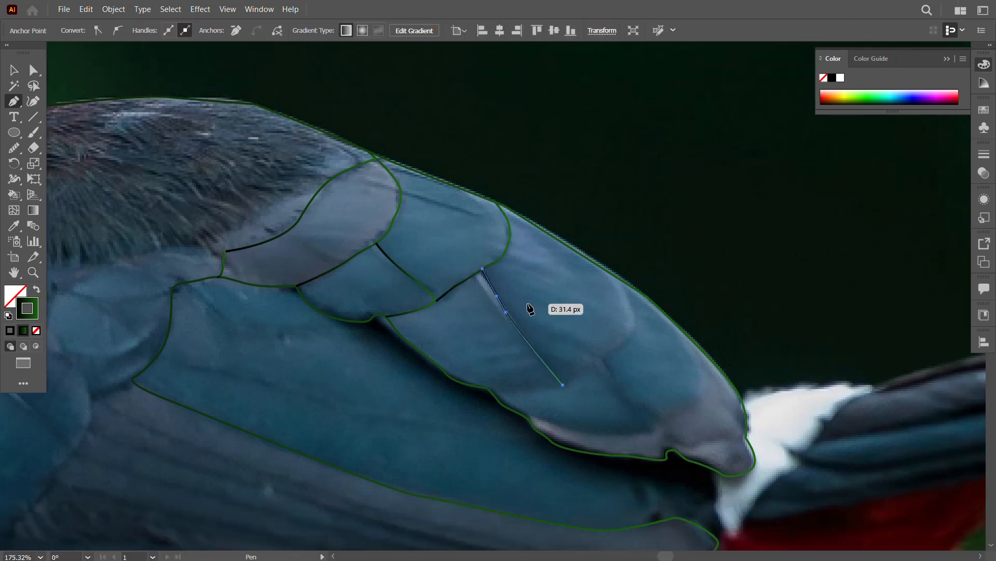
pyautogui.press('Escape')
pyautogui.click(487, 388)
pyautogui.moveTo(531, 388); pyautogui.dragTo(550, 388)
pyautogui.click(562, 384)
pyautogui.press('Escape')
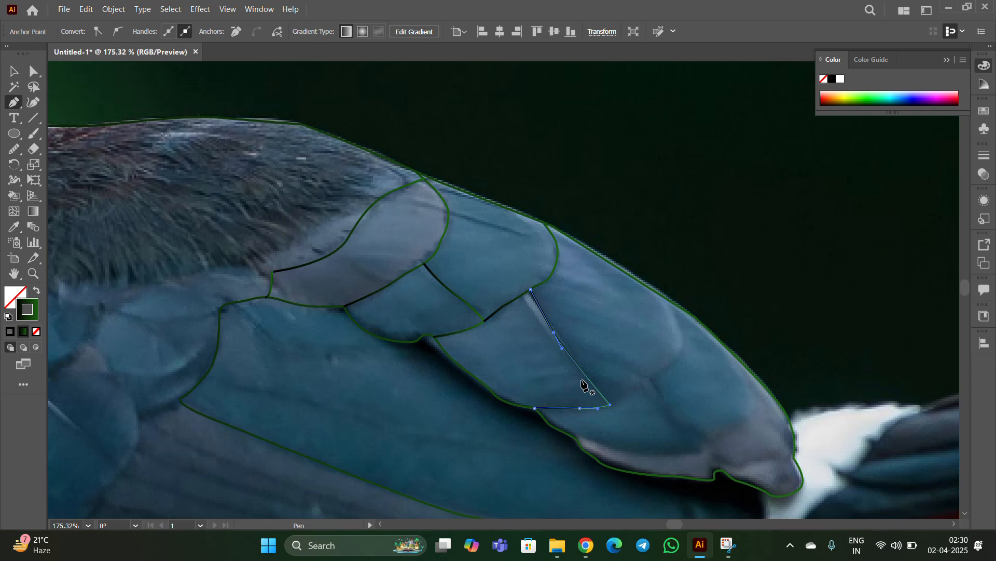
pyautogui.press('f')
# Step: Trace the rounded edge of the next upper feather from the middle feather's tip to the back outline
pyautogui.click(602, 360)
pyautogui.click(562, 385)
pyautogui.press('Escape')
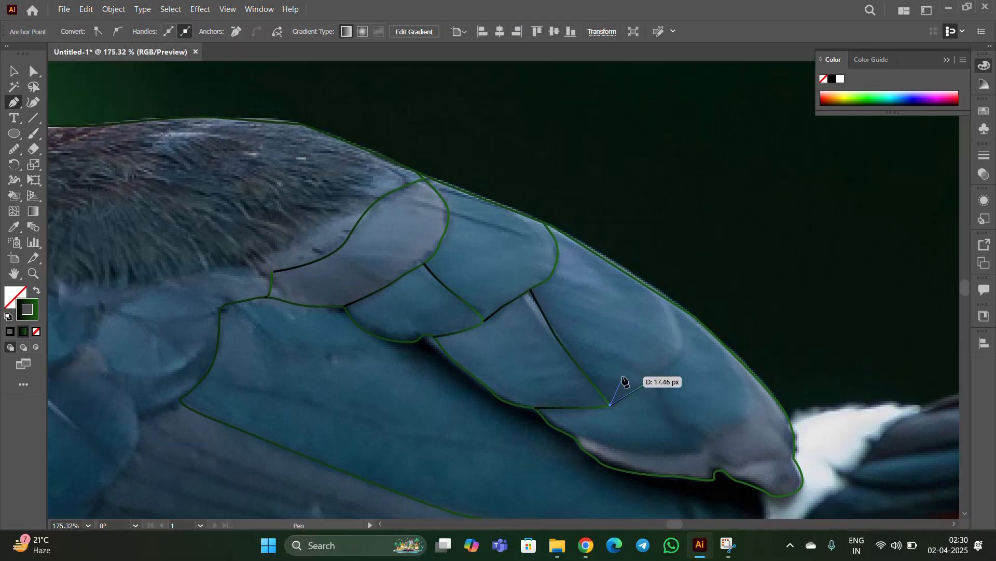
pyautogui.press('f')
pyautogui.click(623, 281)
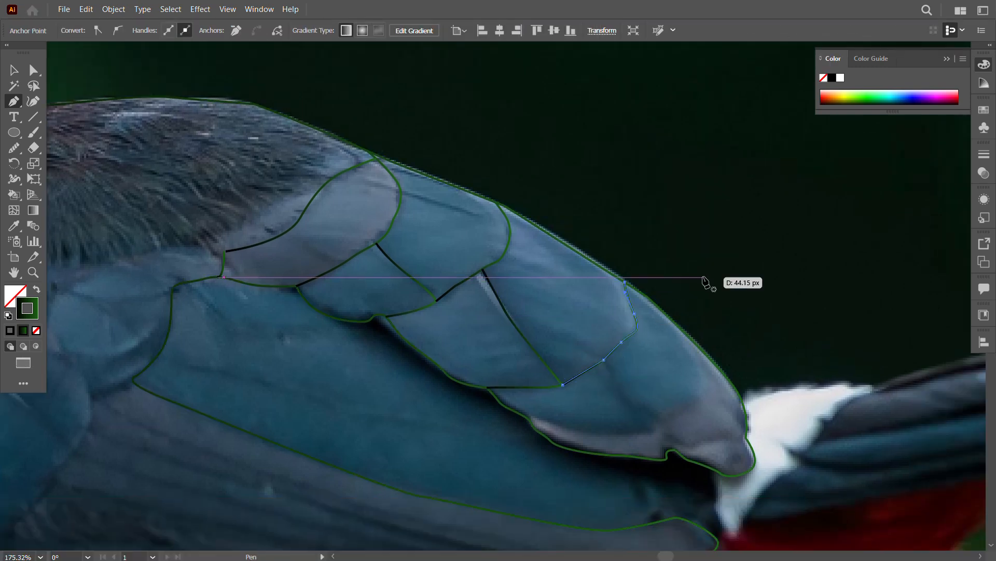
pyautogui.press('Escape')
# Step: Outline the lower blue feather near the wing tip, from the lower wing outline around its tip to the feather above
pyautogui.moveTo(511, 451); pyautogui.dragTo(447, 381)
pyautogui.click(464, 350)
pyautogui.click(590, 358)
pyautogui.moveTo(536, 364); pyautogui.dragTo(549, 314)
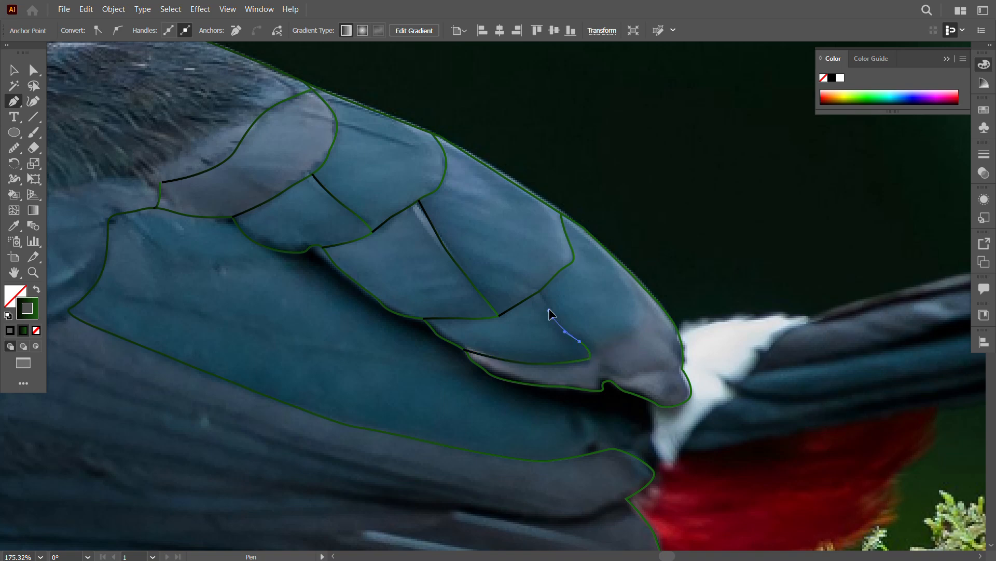
pyautogui.click(544, 288)
pyautogui.press('Escape')
# Step: Trace the last blue feather's rounded edge from the back outline down to the lower feather's tip
pyautogui.click(630, 272)
pyautogui.moveTo(636, 318); pyautogui.dragTo(620, 335)
pyautogui.moveTo(606, 343); pyautogui.dragTo(599, 349)
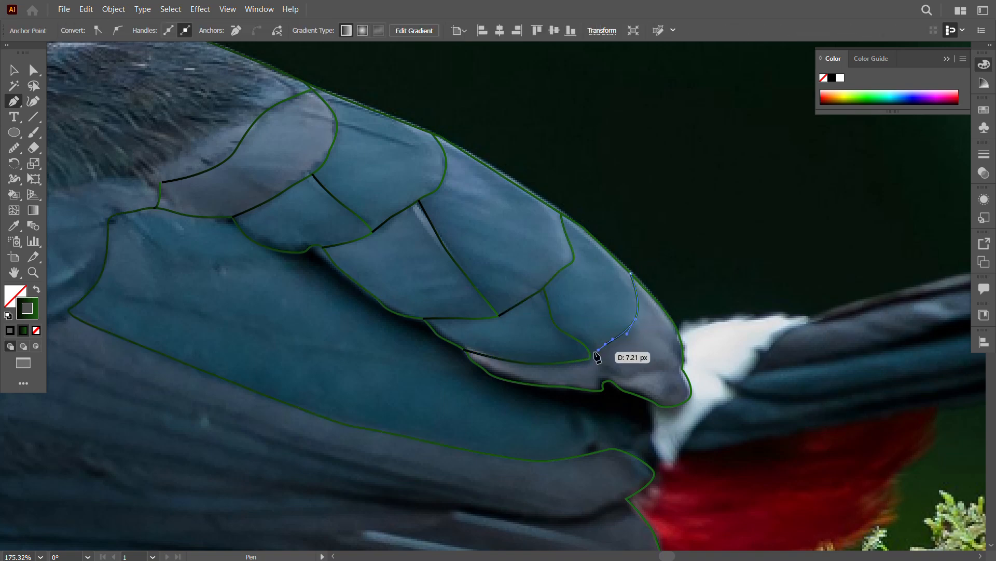
pyautogui.click(591, 354)
pyautogui.press('Escape')
# Step: Outline the dark shadow beneath the upper wing feathers, from the feather undersides to the wing tip, and deselect it
pyautogui.moveTo(670, 450); pyautogui.dragTo(419, 338)
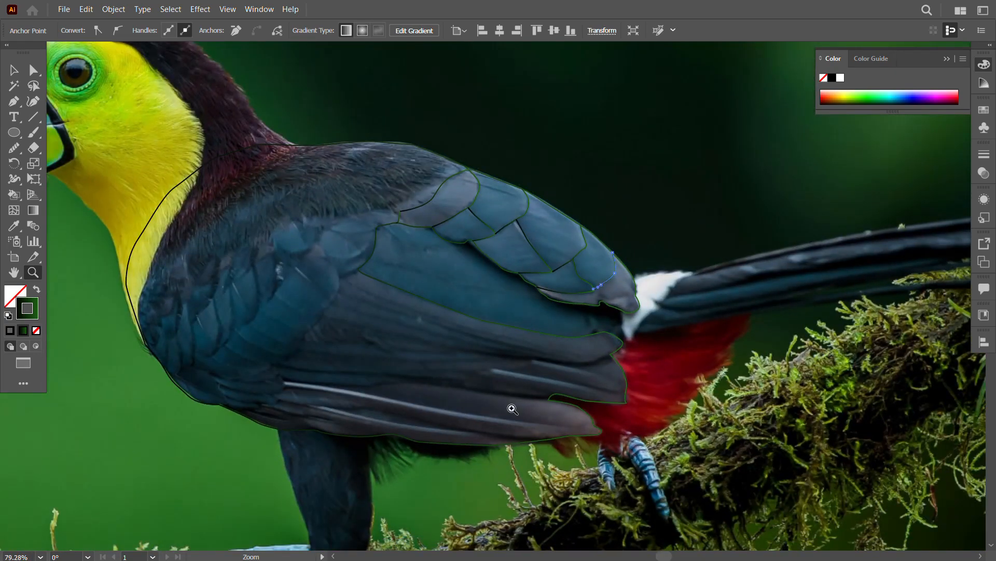
pyautogui.moveTo(513, 409); pyautogui.dragTo(450, 380)
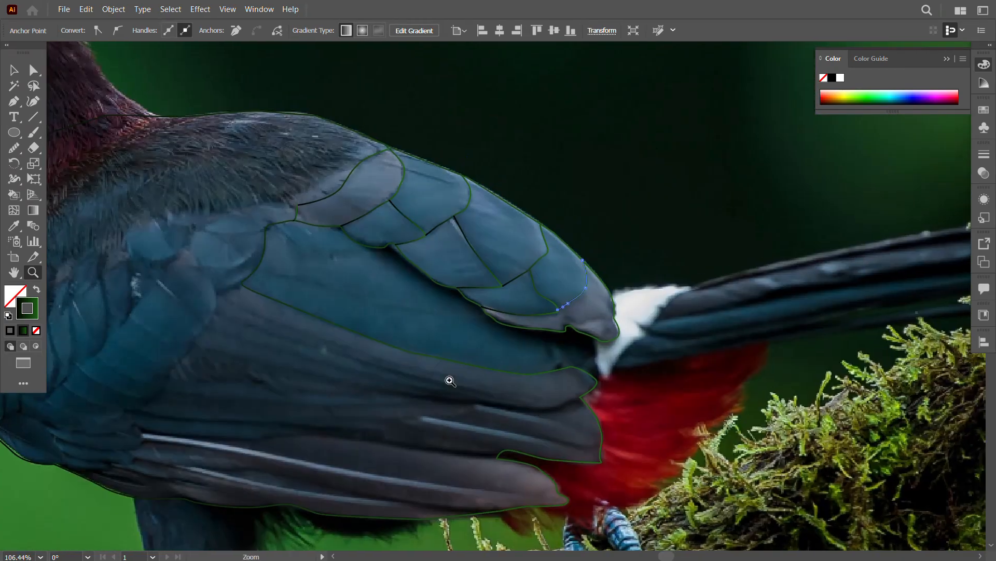
pyautogui.click(358, 243)
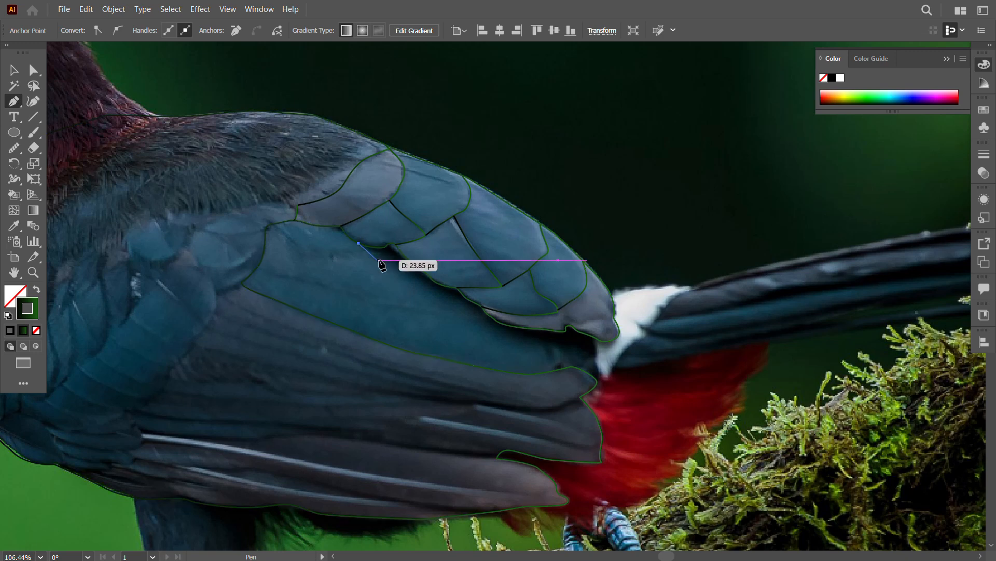
pyautogui.click(425, 285)
pyautogui.moveTo(386, 260); pyautogui.dragTo(433, 293)
pyautogui.moveTo(457, 301); pyautogui.dragTo(494, 331)
pyautogui.moveTo(520, 338); pyautogui.dragTo(537, 341)
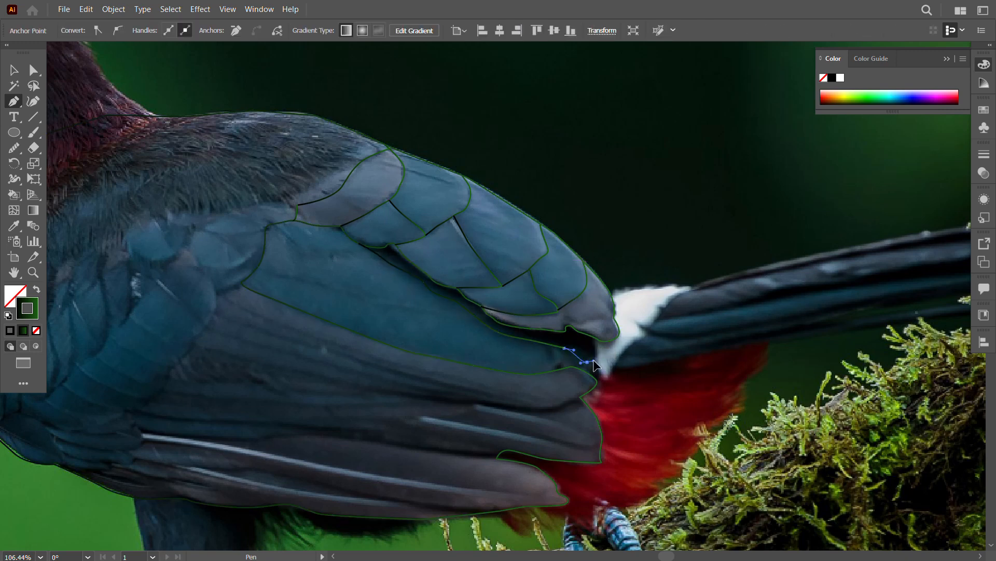
pyautogui.click(596, 339)
pyautogui.click(14, 70)
pyautogui.click(59, 94)
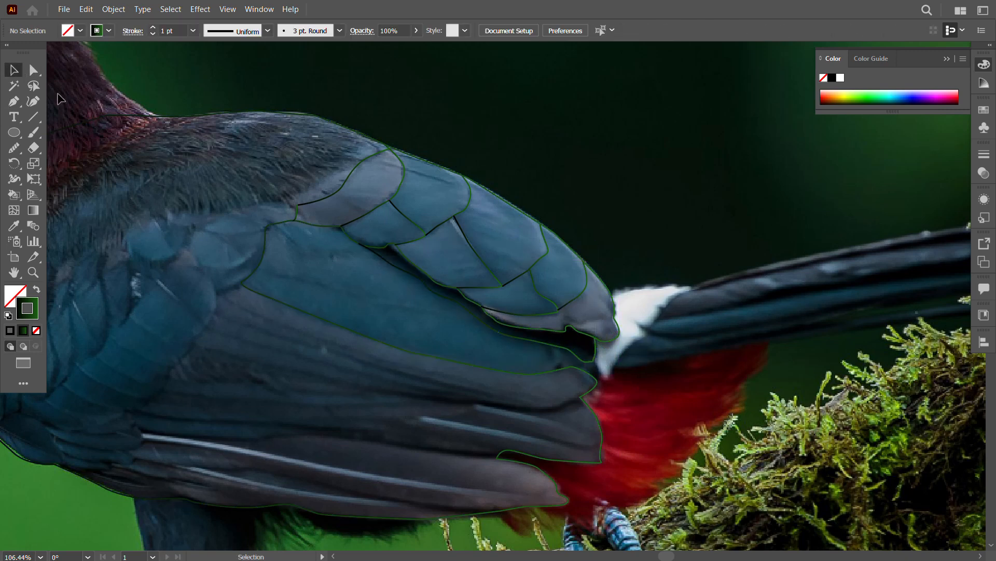
# Step: Trace the white rump patch from its pointed lower end along the tail-side edge and its notch
pyautogui.moveTo(595, 362); pyautogui.dragTo(607, 384)
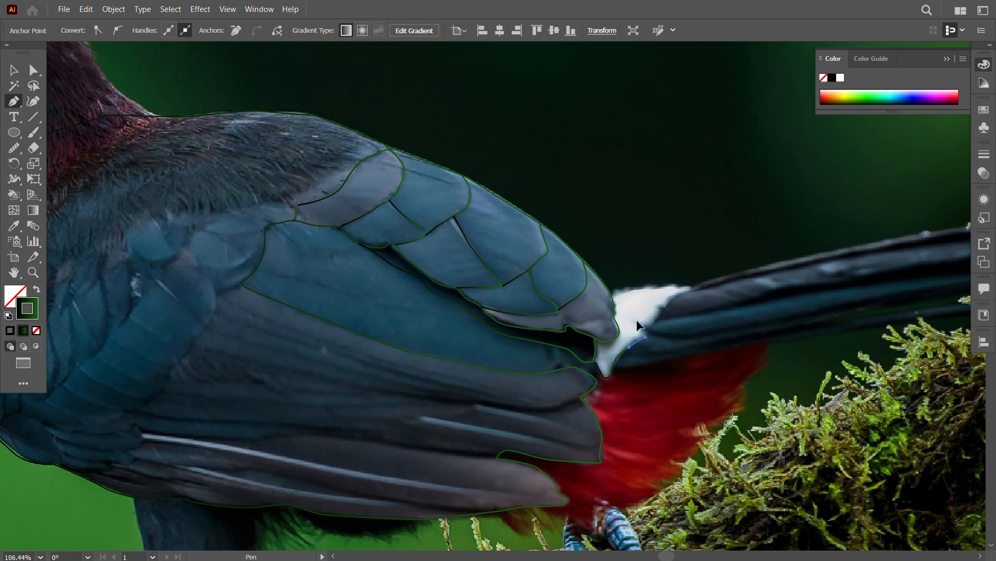
pyautogui.hotkey('ctrl', 'space')
pyautogui.moveTo(654, 329); pyautogui.dragTo(788, 430)
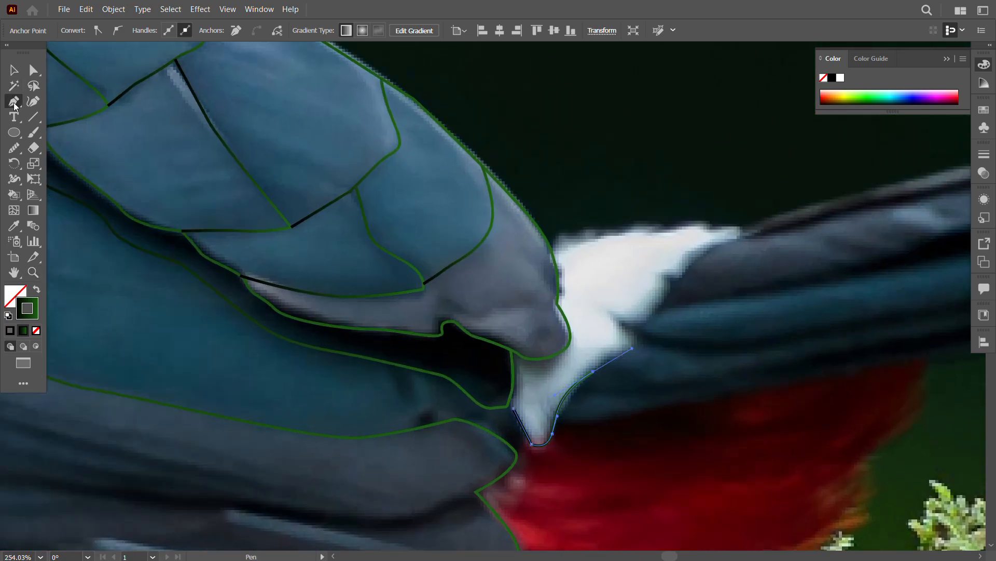
pyautogui.click(594, 372)
pyautogui.moveTo(632, 346); pyautogui.dragTo(726, 250)
pyautogui.click(622, 325)
# Step: Trace the white rump patch's pointed end and ragged upper edge back to the wing tip and deselect the path
pyautogui.moveTo(738, 227); pyautogui.dragTo(614, 237)
pyautogui.click(706, 224)
pyautogui.click(659, 223)
pyautogui.click(584, 227)
pyautogui.moveTo(550, 244); pyautogui.dragTo(546, 251)
pyautogui.click(10, 72)
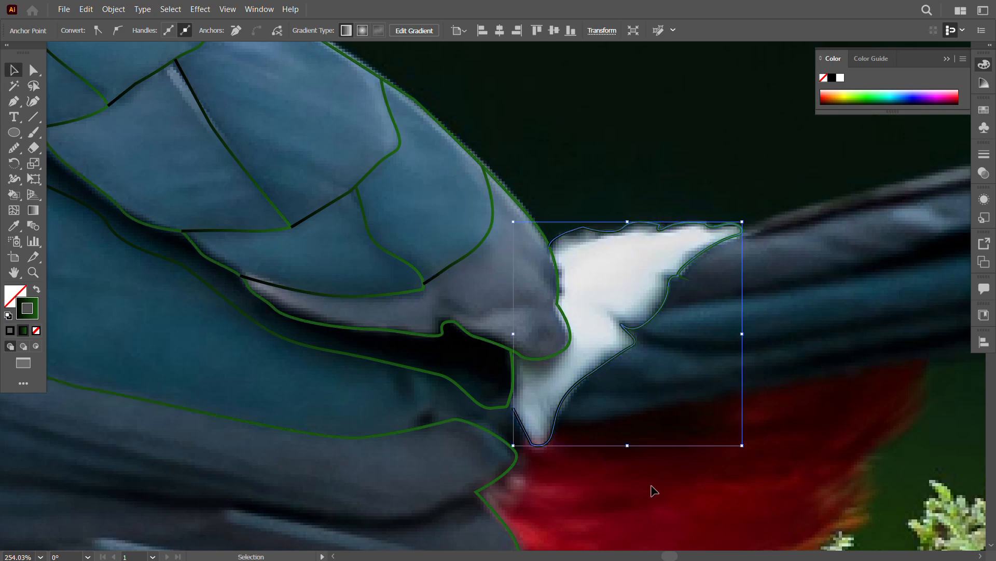
pyautogui.click(651, 485)
# Step: Trace the tail's upper edge from the tip of the white rump patch to the tail's far end
pyautogui.press('z')
pyautogui.moveTo(620, 426); pyautogui.dragTo(438, 331)
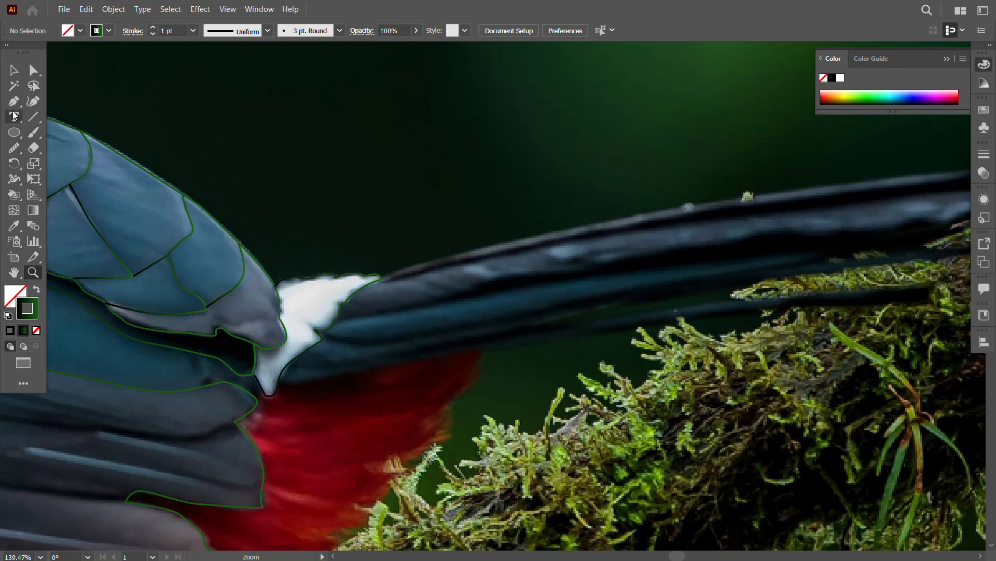
pyautogui.click(381, 276)
pyautogui.moveTo(633, 217); pyautogui.dragTo(305, 288)
pyautogui.press('space')
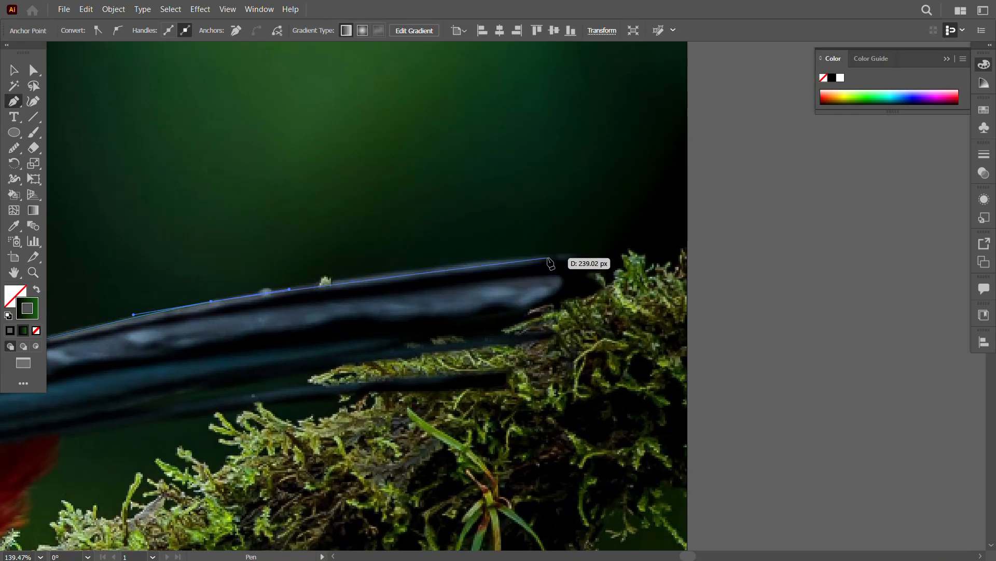
pyautogui.click(563, 253)
pyautogui.moveTo(547, 260); pyautogui.dragTo(594, 258)
pyautogui.press('space')
pyautogui.press('z')
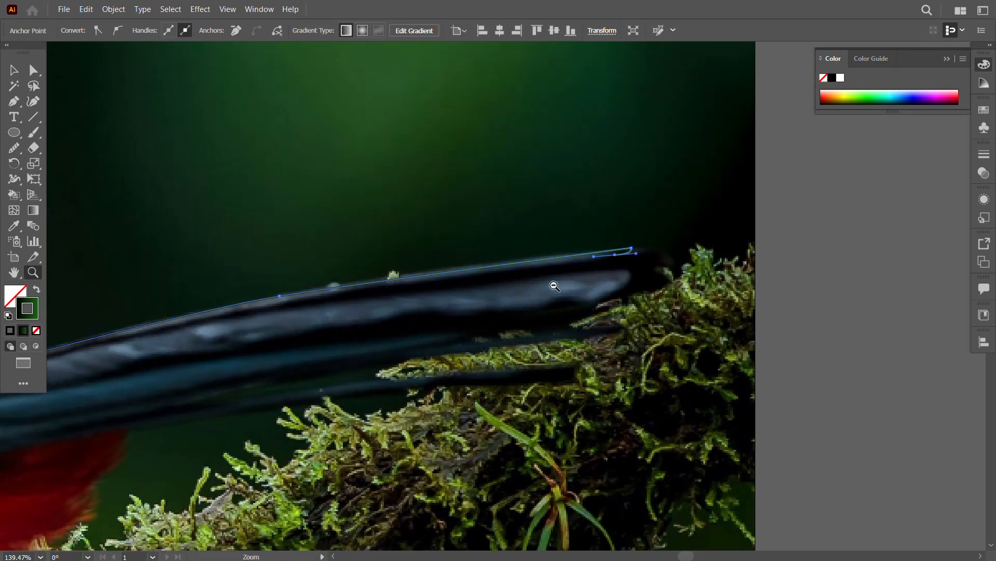
# Step: Trace the underside of the top tail feather back to the white patch, close the outline and deselect it
pyautogui.moveTo(554, 285); pyautogui.dragTo(681, 336)
pyautogui.keyDown('alt'); pyautogui.click(681, 336); pyautogui.keyUp('alt')
pyautogui.press('space')
pyautogui.moveTo(923, 231); pyautogui.dragTo(898, 247)
pyautogui.moveTo(771, 255); pyautogui.dragTo(730, 261)
pyautogui.moveTo(635, 272); pyautogui.dragTo(587, 279)
pyautogui.moveTo(512, 287)
pyautogui.mouseDown()
pyautogui.moveTo(469, 297)
pyautogui.moveTo(520, 286)
pyautogui.mouseUp()
pyautogui.press('space')
pyautogui.moveTo(426, 299); pyautogui.dragTo(404, 304)
pyautogui.moveTo(261, 338); pyautogui.dragTo(247, 338)
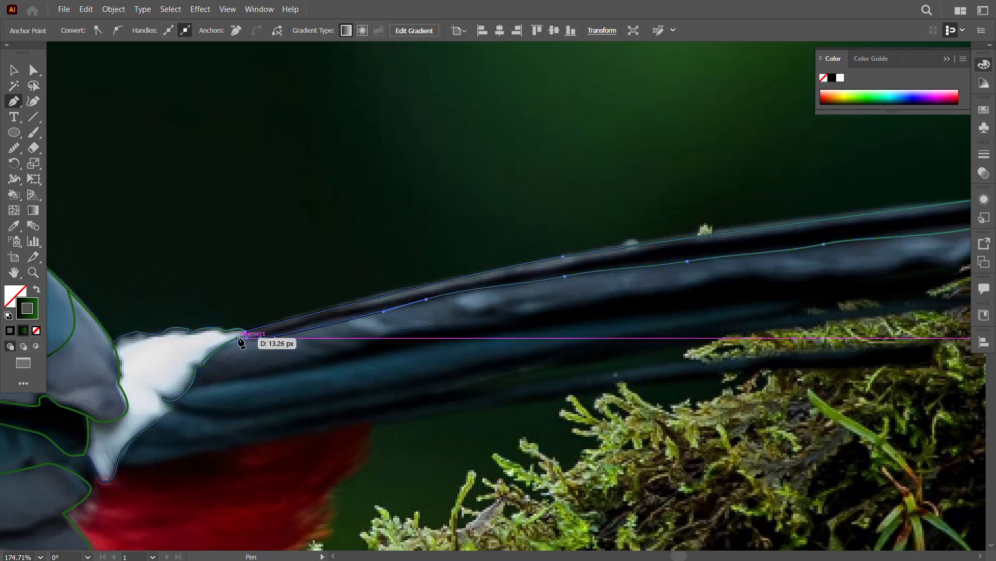
pyautogui.click(237, 338)
pyautogui.click(13, 69)
pyautogui.click(171, 161)
# Step: Start a line inside the top tail feather at the white patch, following the lower edge of its thin grey strip
pyautogui.click(14, 101)
pyautogui.click(32, 273)
pyautogui.moveTo(285, 275); pyautogui.dragTo(236, 412)
pyautogui.click(233, 388)
pyautogui.press('space')
pyautogui.moveTo(295, 389); pyautogui.dragTo(310, 389)
pyautogui.moveTo(544, 336); pyautogui.dragTo(607, 325)
pyautogui.press('space')
# Step: Extend the grey strip's lower edge line along the top tail feather to the feather's end
pyautogui.moveTo(678, 318); pyautogui.dragTo(479, 378)
pyautogui.moveTo(555, 363); pyautogui.dragTo(609, 353)
pyautogui.moveTo(766, 338); pyautogui.dragTo(498, 427)
pyautogui.moveTo(569, 406); pyautogui.dragTo(646, 400)
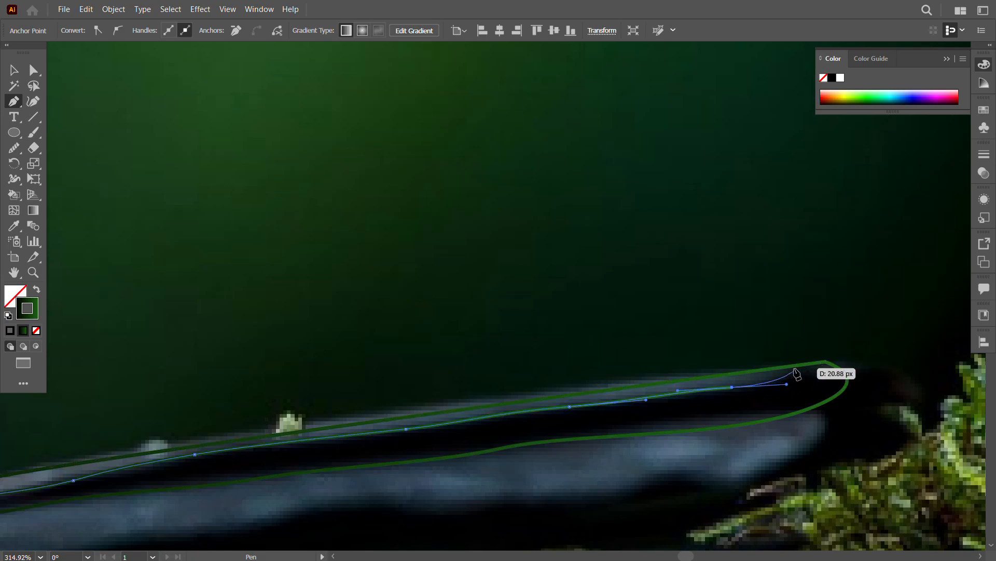
pyautogui.press('space')
pyautogui.moveTo(629, 491); pyautogui.dragTo(959, 223)
pyautogui.moveTo(610, 397)
pyautogui.mouseDown()
pyautogui.moveTo(433, 361)
pyautogui.moveTo(623, 385)
pyautogui.mouseUp()
# Step: Trace the lower edge of the wide grey tail feather from the white patch along the middle of the tail
pyautogui.click(345, 361)
pyautogui.moveTo(493, 338); pyautogui.dragTo(553, 328)
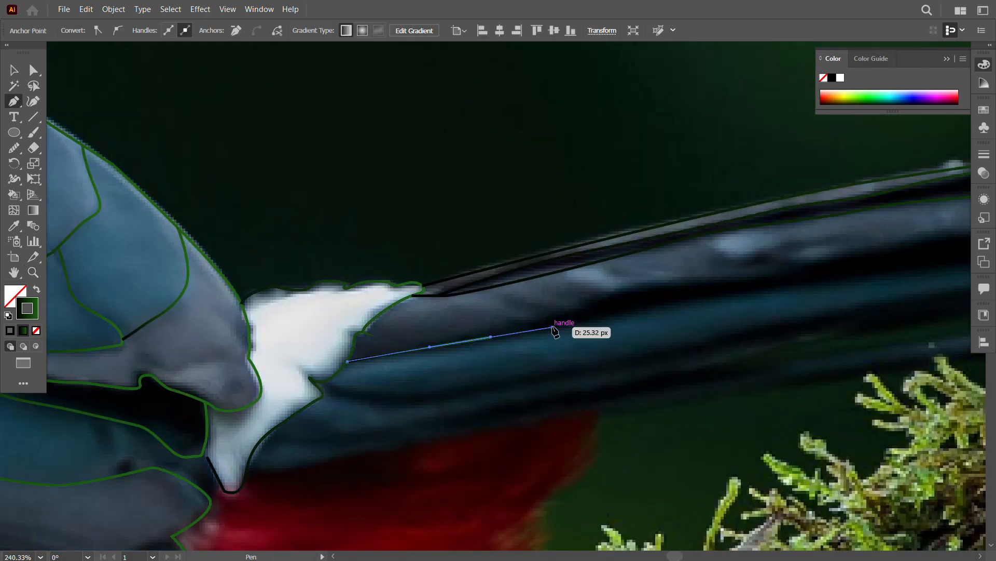
pyautogui.moveTo(614, 290); pyautogui.dragTo(638, 285)
pyautogui.press('space')
pyautogui.moveTo(712, 285); pyautogui.dragTo(319, 352)
pyautogui.moveTo(359, 340); pyautogui.dragTo(390, 338)
pyautogui.moveTo(449, 322); pyautogui.dragTo(512, 306)
pyautogui.moveTo(551, 304); pyautogui.dragTo(719, 265)
# Step: Finish the wide grey tail feather's lower edge, curving around its tip up to the top feather's outline
pyautogui.press('space')
pyautogui.moveTo(727, 301); pyautogui.dragTo(537, 321)
pyautogui.moveTo(614, 311); pyautogui.dragTo(656, 305)
pyautogui.click(704, 292)
pyautogui.moveTo(749, 303); pyautogui.dragTo(771, 299)
pyautogui.moveTo(805, 272); pyautogui.dragTo(819, 257)
pyautogui.click(808, 243)
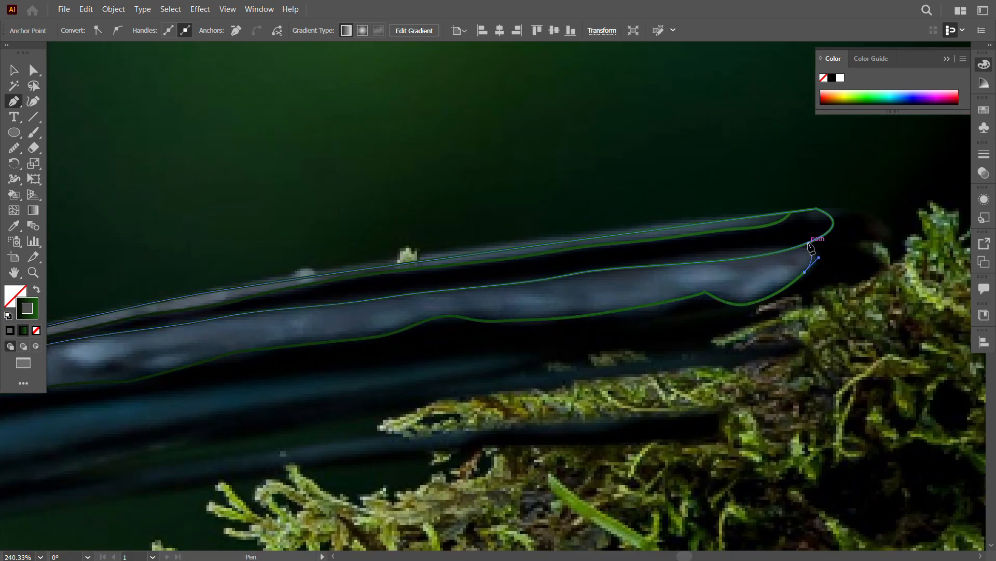
pyautogui.press('Escape')
# Step: Start a line along the lower edge of the blue tail feather, beginning at the notch in the white patch
pyautogui.press('space')
pyautogui.moveTo(320, 200); pyautogui.dragTo(642, 102)
pyautogui.moveTo(251, 409); pyautogui.dragTo(213, 397)
pyautogui.press('space')
pyautogui.moveTo(227, 391); pyautogui.dragTo(345, 320)
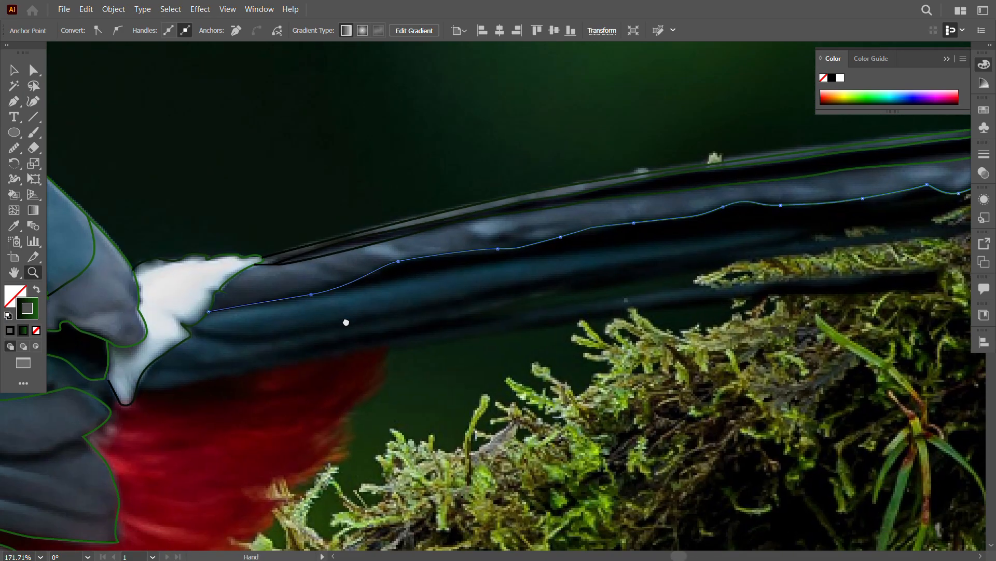
pyautogui.moveTo(225, 281); pyautogui.dragTo(280, 283)
pyautogui.click(173, 353)
pyautogui.moveTo(298, 356); pyautogui.dragTo(385, 340)
pyautogui.moveTo(532, 319); pyautogui.dragTo(582, 308)
# Step: Extend the blue tail feather's lower edge line along the tail and up to the grey feather's outline near its tip
pyautogui.press('space')
pyautogui.moveTo(607, 260); pyautogui.dragTo(243, 382)
pyautogui.moveTo(408, 388); pyautogui.dragTo(465, 381)
pyautogui.moveTo(570, 361); pyautogui.dragTo(642, 353)
pyautogui.press('space')
pyautogui.moveTo(730, 335); pyautogui.dragTo(576, 388)
pyautogui.moveTo(587, 373); pyautogui.dragTo(709, 349)
pyautogui.hotkey('ctrl', 'z')
pyautogui.click(584, 379)
pyautogui.click(817, 322)
# Step: Trace the upper edge of the blue tail feather beneath the black band, ending on the feather's lower edge line
pyautogui.press('space')
pyautogui.moveTo(621, 403); pyautogui.dragTo(721, 365)
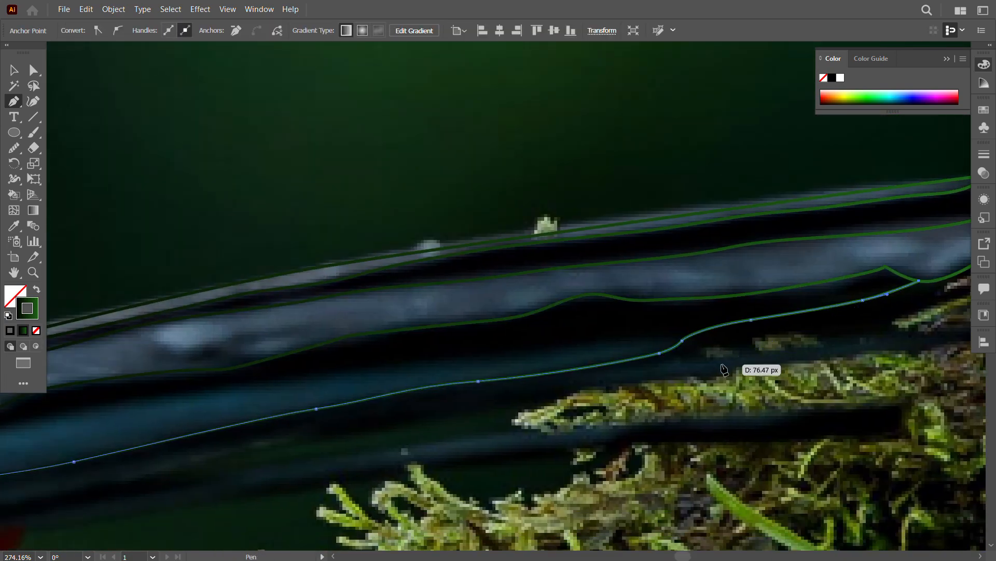
pyautogui.press('space')
pyautogui.moveTo(214, 403); pyautogui.dragTo(585, 345)
pyautogui.click(301, 380)
pyautogui.moveTo(434, 360); pyautogui.dragTo(498, 345)
pyautogui.moveTo(610, 333); pyautogui.dragTo(665, 321)
pyautogui.press('space')
pyautogui.moveTo(747, 298); pyautogui.dragTo(363, 404)
pyautogui.moveTo(505, 390); pyautogui.dragTo(537, 391)
pyautogui.click(571, 389)
# Step: Join the open end of the white patch's outline at its lower tip to the corner of the dark wing area
pyautogui.press('space')
pyautogui.moveTo(506, 453); pyautogui.dragTo(702, 358)
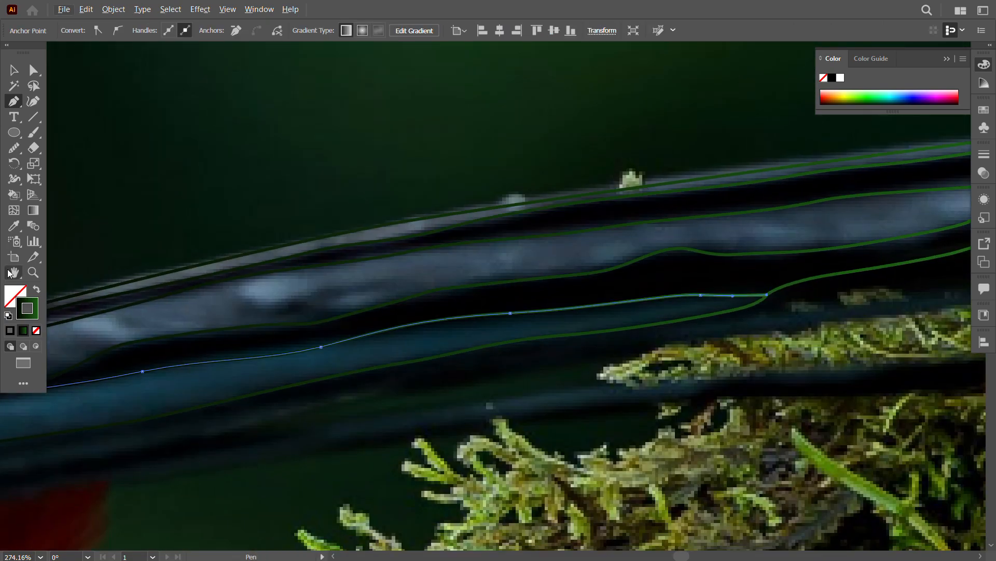
pyautogui.hotkey('ctrl', 'space')
pyautogui.moveTo(409, 418); pyautogui.dragTo(301, 435)
pyautogui.moveTo(234, 442); pyautogui.dragTo(282, 394)
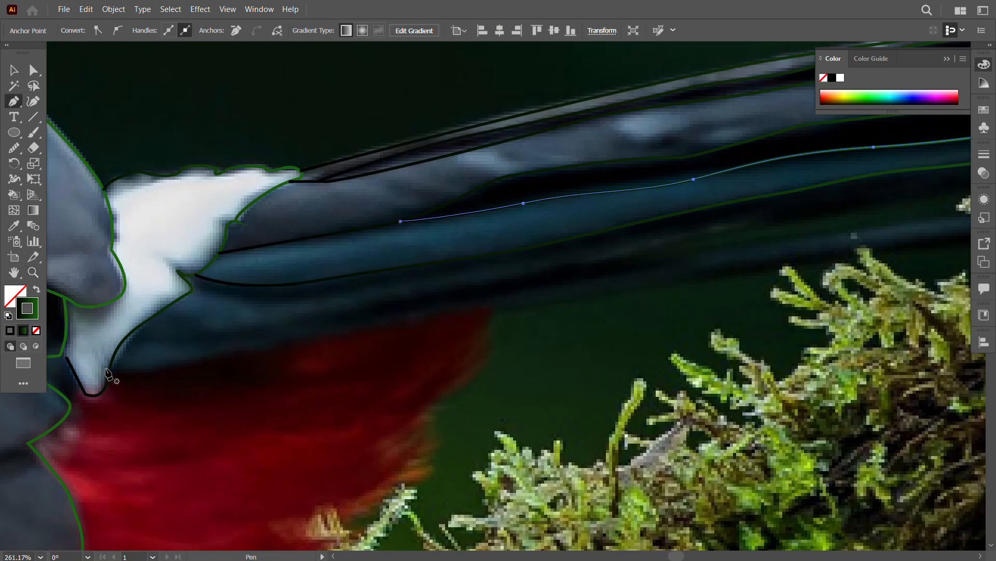
pyautogui.press('space')
pyautogui.moveTo(86, 380); pyautogui.dragTo(313, 358)
pyautogui.click(33, 272)
pyautogui.moveTo(246, 332); pyautogui.dragTo(387, 391)
pyautogui.click(13, 105)
pyautogui.click(364, 339)
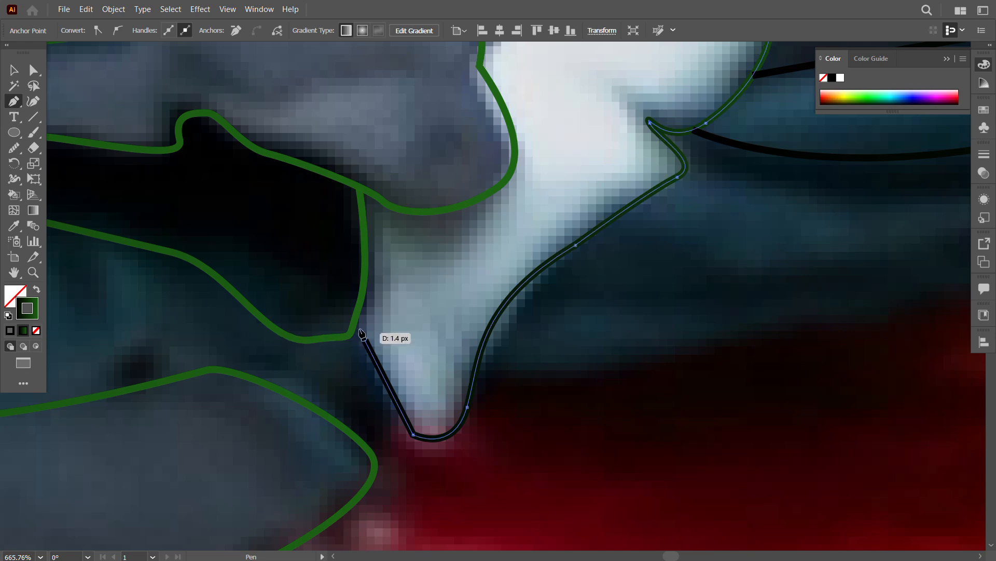
pyautogui.click(355, 319)
pyautogui.hotkey('ctrl', 'space')
pyautogui.moveTo(559, 436); pyautogui.dragTo(490, 391)
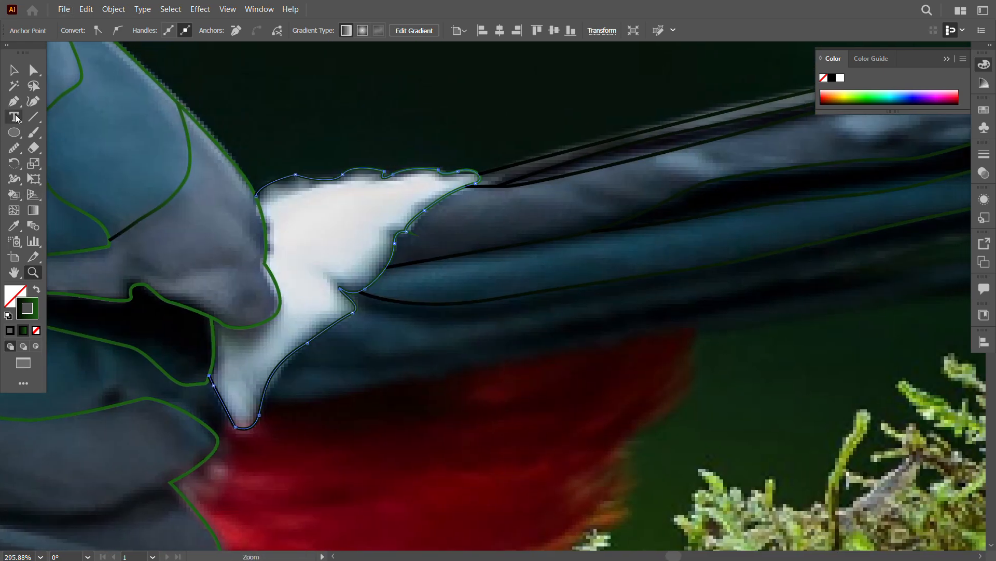
pyautogui.click(11, 70)
pyautogui.hotkey('ctrl', 'shift', 'a')
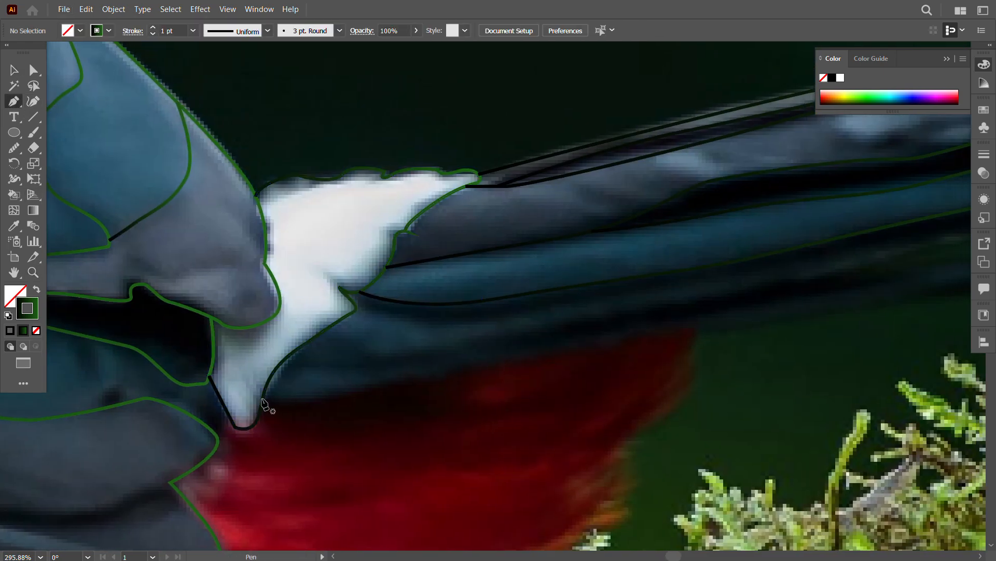
# Step: Outline the thin dark wedge under the tail base, from the white patch's lower tip to a point and back to the patch
pyautogui.click(206, 377)
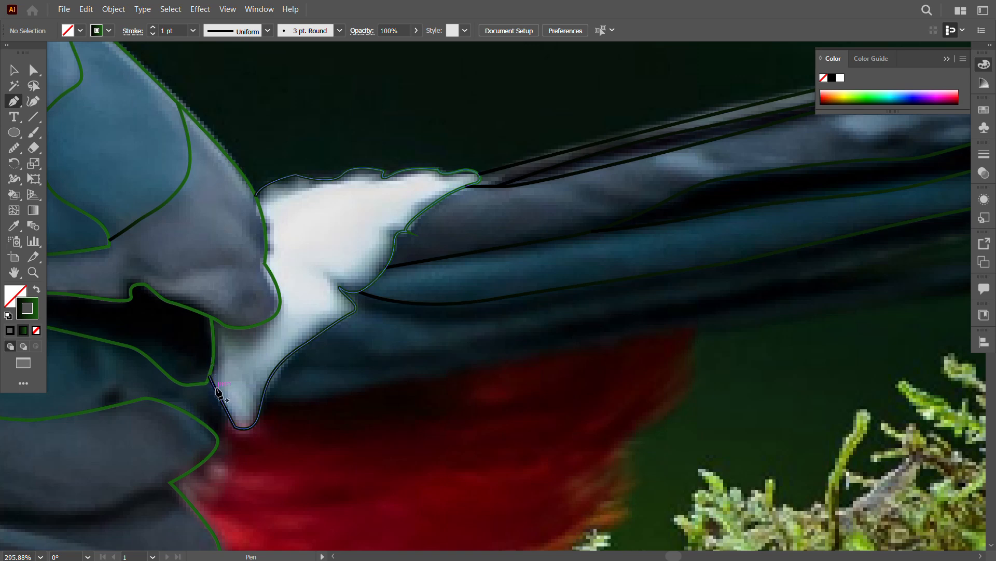
pyautogui.click(235, 426)
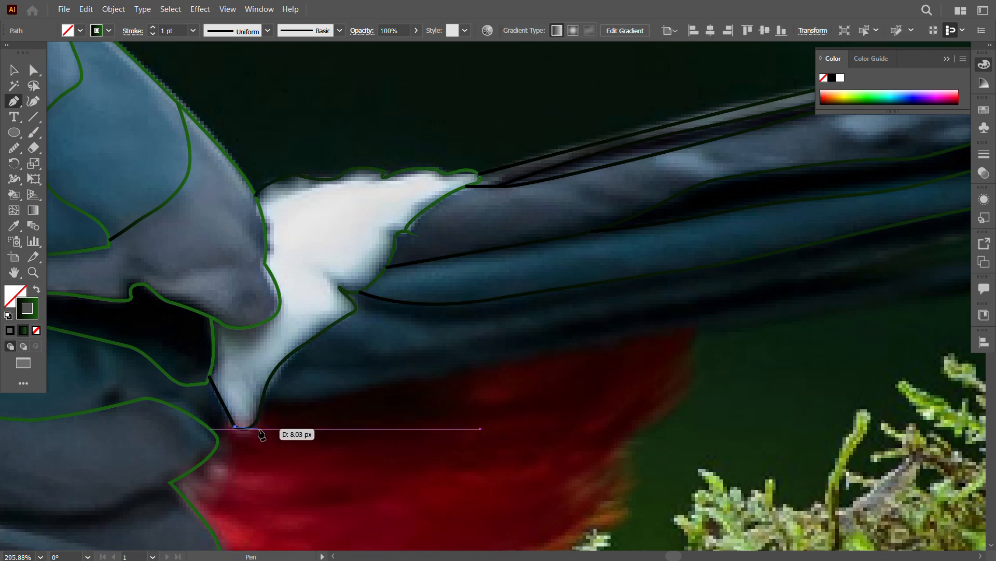
pyautogui.click(271, 433)
pyautogui.click(359, 417)
pyautogui.click(397, 403)
pyautogui.click(414, 395)
pyautogui.click(440, 384)
pyautogui.click(467, 375)
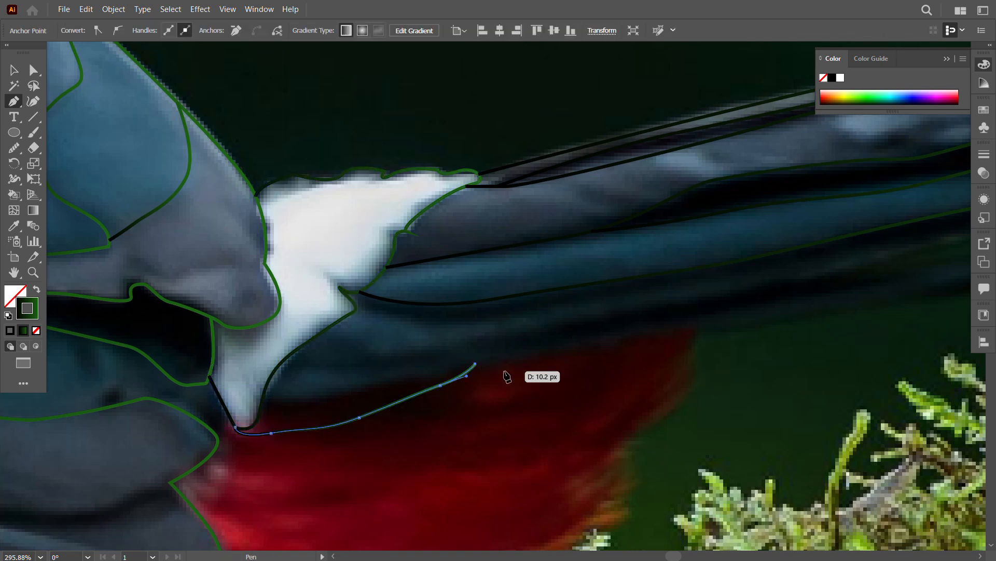
pyautogui.click(475, 364)
pyautogui.moveTo(400, 381); pyautogui.dragTo(370, 387)
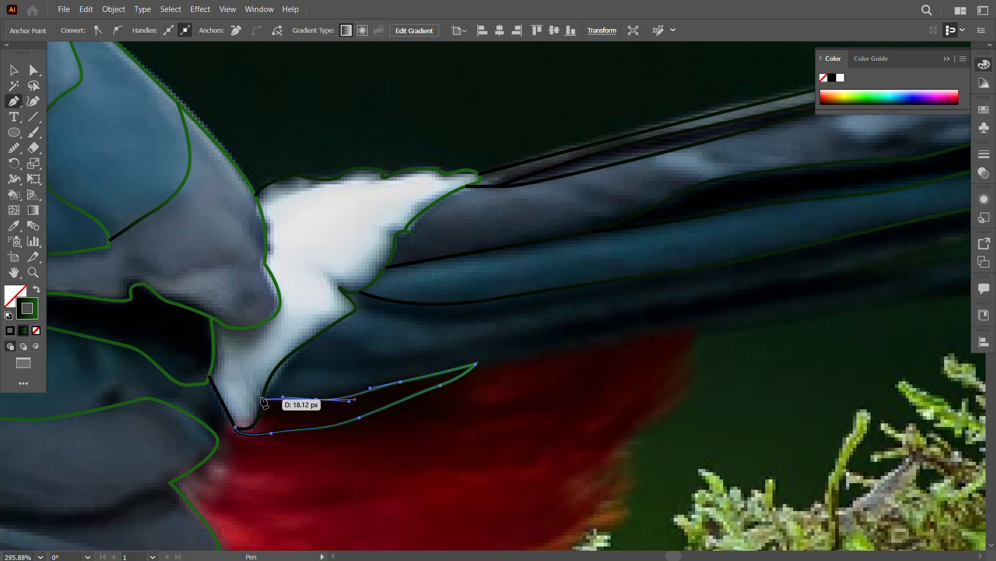
pyautogui.click(264, 400)
pyautogui.click(14, 70)
pyautogui.click(230, 92)
# Step: Trace the tail's bottom edge from the wedge's point along the lowest feather to its end in the moss
pyautogui.click(14, 101)
pyautogui.moveTo(556, 346); pyautogui.dragTo(350, 372)
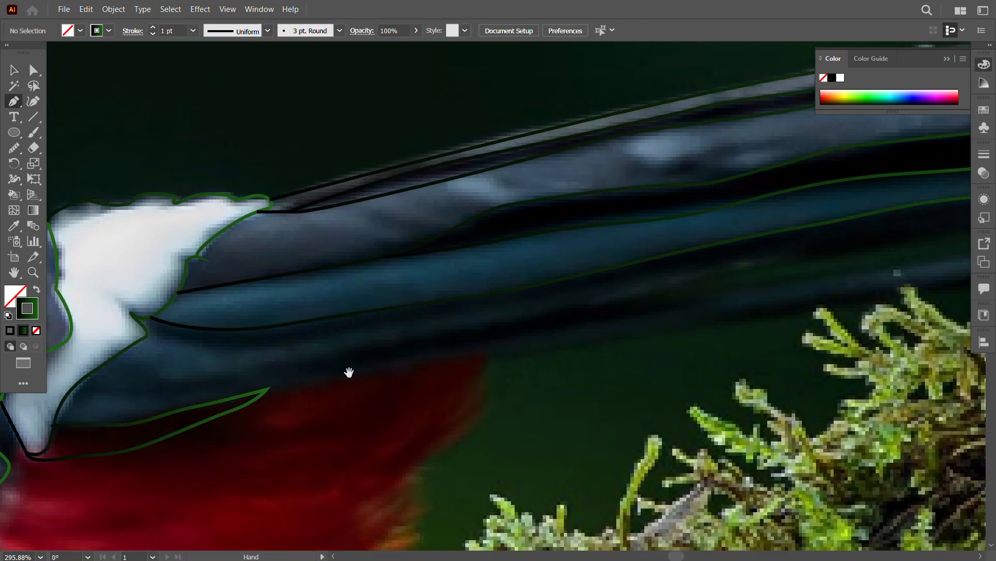
pyautogui.click(266, 388)
pyautogui.moveTo(508, 350); pyautogui.dragTo(563, 345)
pyautogui.moveTo(685, 323); pyautogui.dragTo(725, 315)
pyautogui.moveTo(830, 296); pyautogui.dragTo(334, 399)
pyautogui.moveTo(386, 396); pyautogui.dragTo(447, 393)
pyautogui.moveTo(533, 378); pyautogui.dragTo(651, 365)
pyautogui.moveTo(923, 354); pyautogui.dragTo(550, 413)
pyautogui.moveTo(376, 417); pyautogui.dragTo(455, 415)
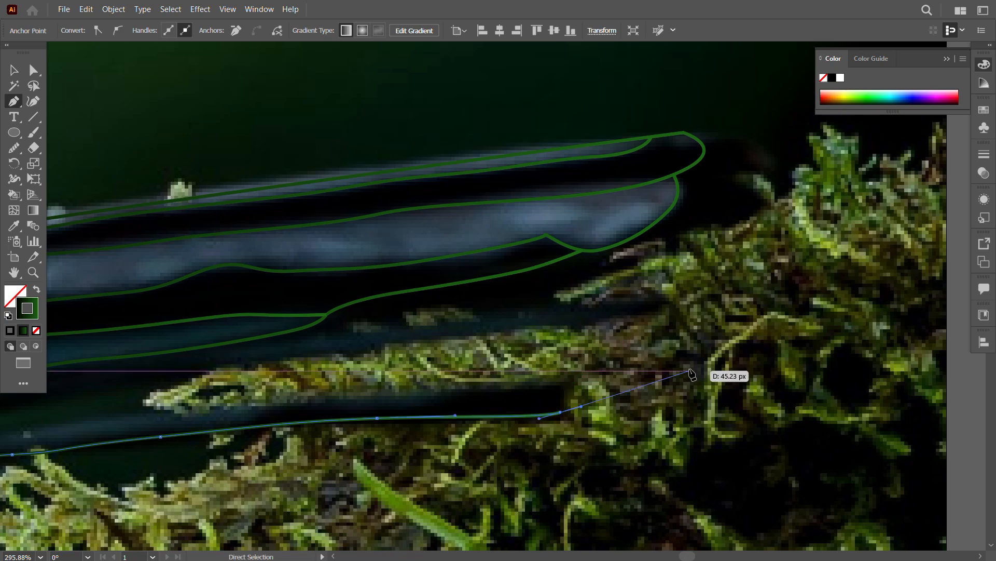
# Step: Curve the lowest tail feather's outline around its tip and back to the end of the blue feather
pyautogui.press('z')
pyautogui.moveTo(727, 403); pyautogui.dragTo(688, 385)
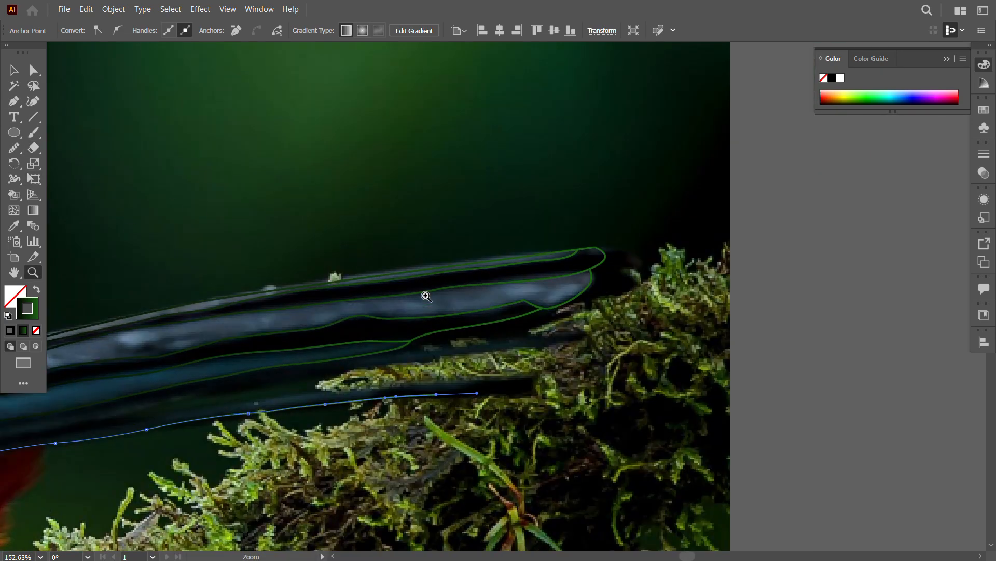
pyautogui.keyDown('alt'); pyautogui.click(437, 395); pyautogui.keyUp('alt')
pyautogui.moveTo(527, 394); pyautogui.dragTo(549, 387)
pyautogui.moveTo(578, 365); pyautogui.dragTo(581, 327)
pyautogui.moveTo(537, 332); pyautogui.dragTo(508, 332)
pyautogui.click(410, 341)
# Step: Start the red feathers' outline at the lowest wing feather and follow their lower edge past the rear toes
pyautogui.moveTo(230, 447); pyautogui.dragTo(324, 395)
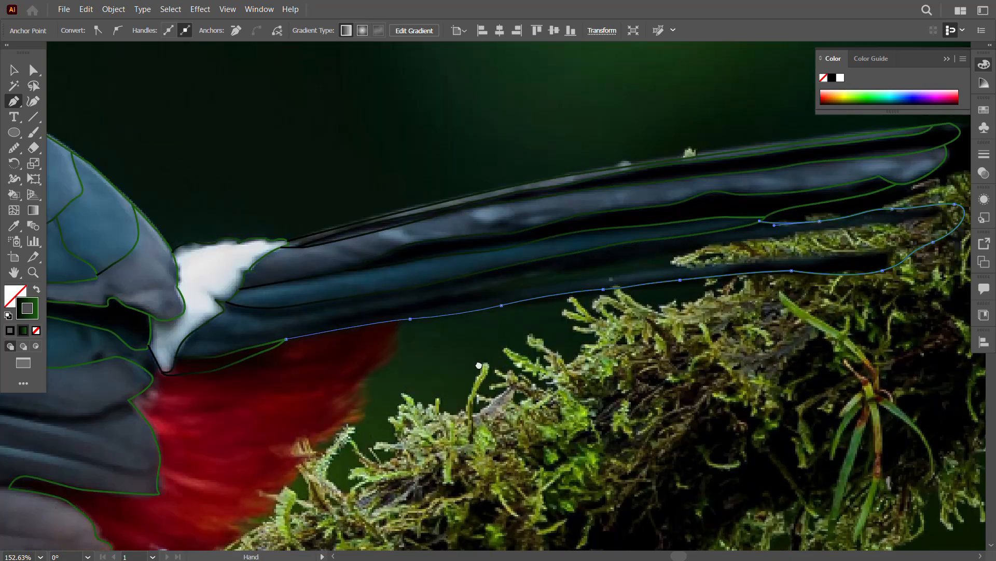
pyautogui.moveTo(161, 531); pyautogui.dragTo(266, 401)
pyautogui.click(177, 427)
pyautogui.moveTo(216, 452); pyautogui.dragTo(228, 459)
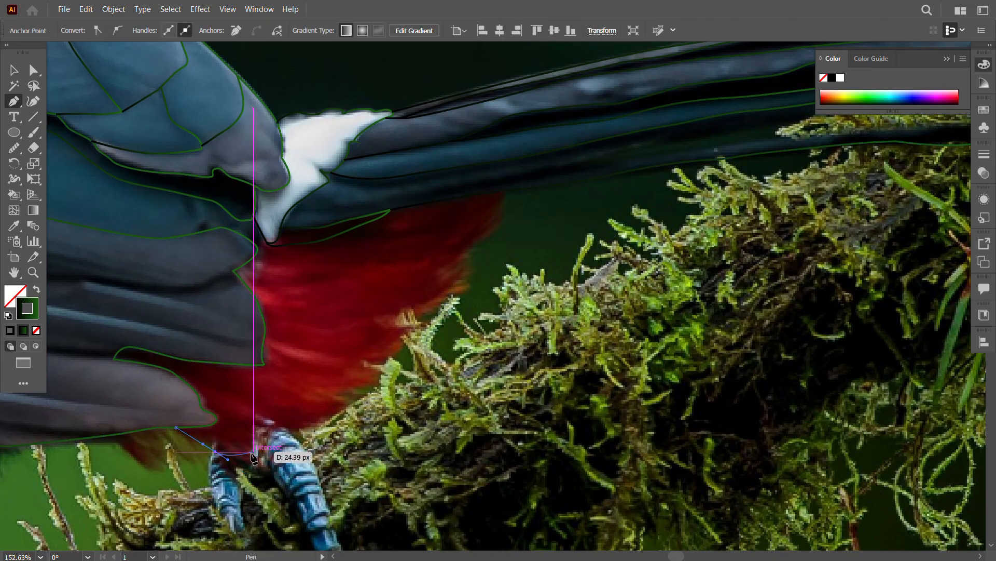
pyautogui.moveTo(261, 415); pyautogui.dragTo(264, 407)
pyautogui.moveTo(331, 420); pyautogui.dragTo(345, 412)
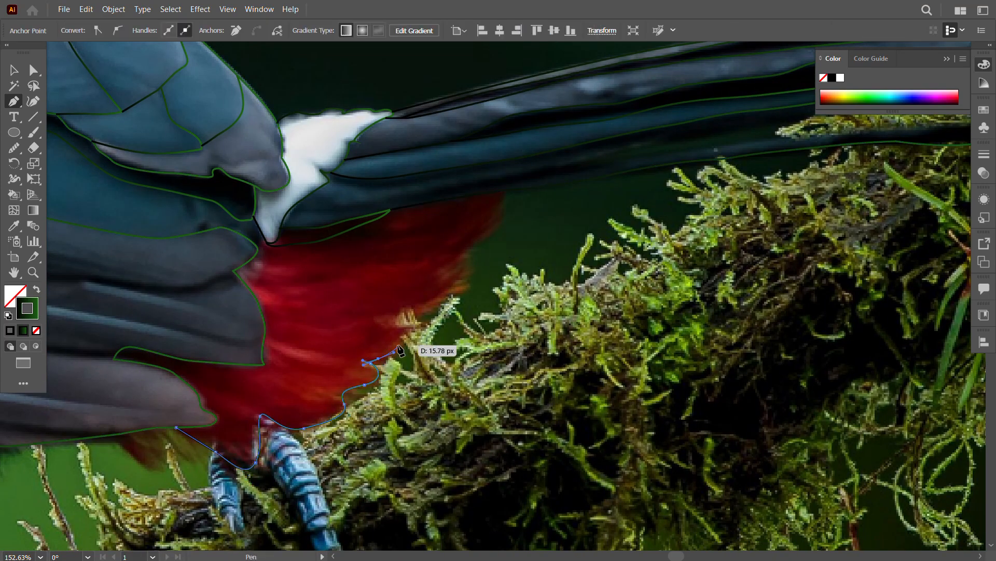
# Step: Trace the red feathers' jagged outer edge from the moss up to the tail's bottom edge
pyautogui.moveTo(401, 351); pyautogui.dragTo(401, 351)
pyautogui.moveTo(391, 326); pyautogui.dragTo(410, 308)
pyautogui.moveTo(481, 240); pyautogui.dragTo(486, 239)
pyautogui.moveTo(504, 222); pyautogui.dragTo(505, 202)
pyautogui.click(504, 191)
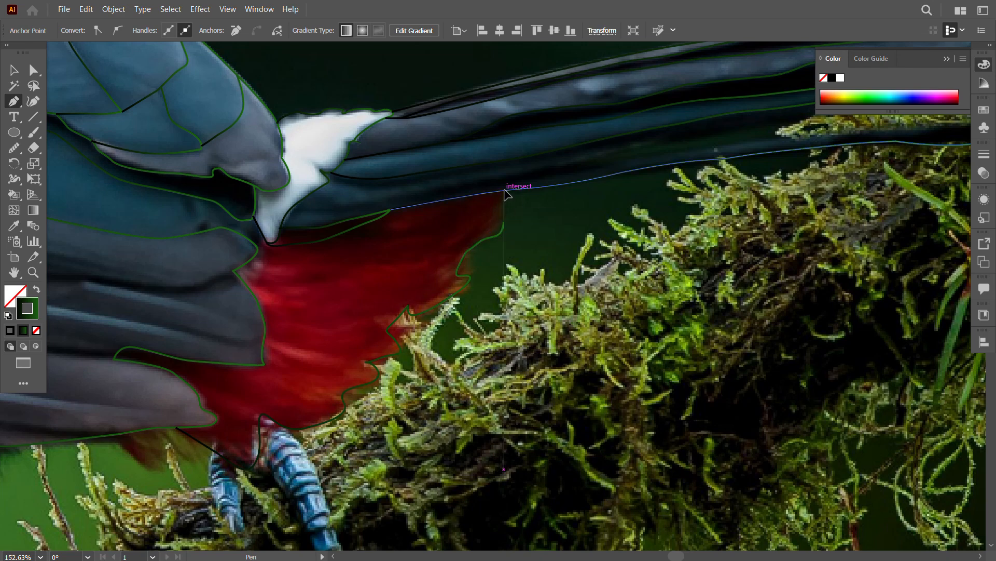
pyautogui.press('Escape')
# Step: Outline the dark belly feathers below the wing with a shallow curve that starts and ends on the wing's lower edge
pyautogui.scroll(-5, 539, 327)
pyautogui.moveTo(602, 394); pyautogui.dragTo(578, 233)
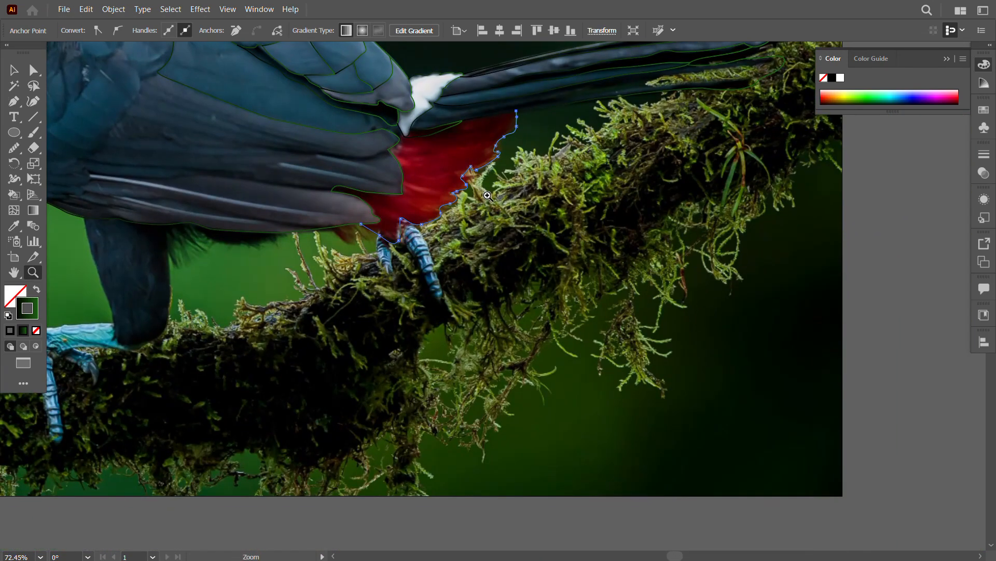
pyautogui.scroll(4, 562, 268)
pyautogui.press('p')
pyautogui.click(332, 198)
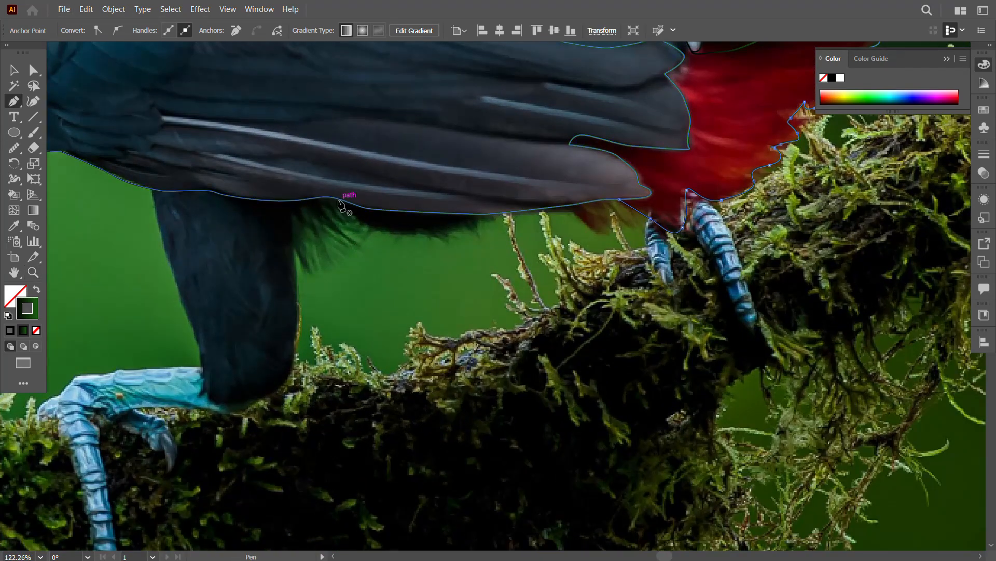
pyautogui.moveTo(381, 230); pyautogui.dragTo(413, 237)
pyautogui.moveTo(488, 214); pyautogui.dragTo(503, 199)
pyautogui.press('Escape')
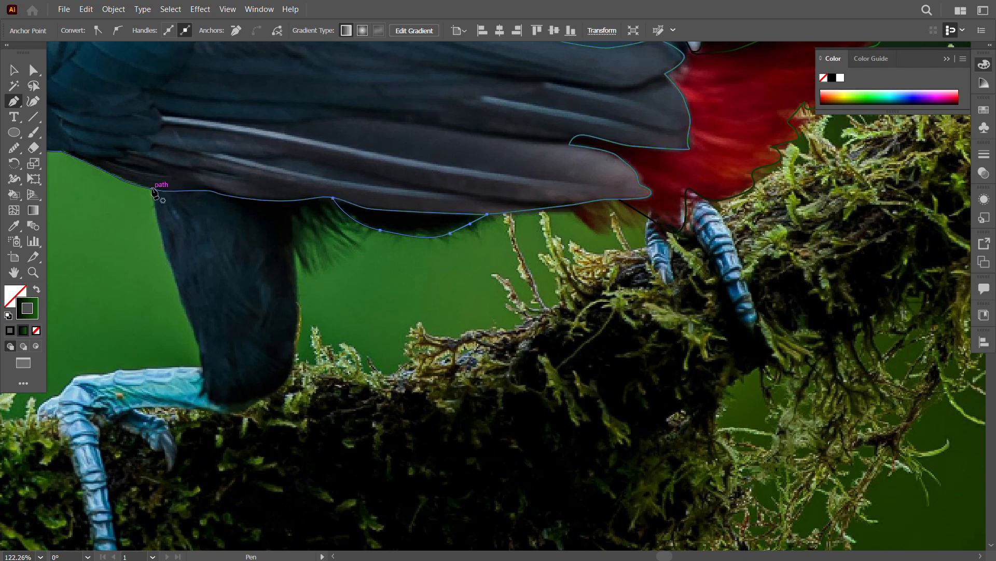
# Step: Trace the front edge of the dark thigh from the wing's lower edge down towards the blue leg
pyautogui.click(152, 189)
pyautogui.moveTo(188, 310); pyautogui.dragTo(198, 357)
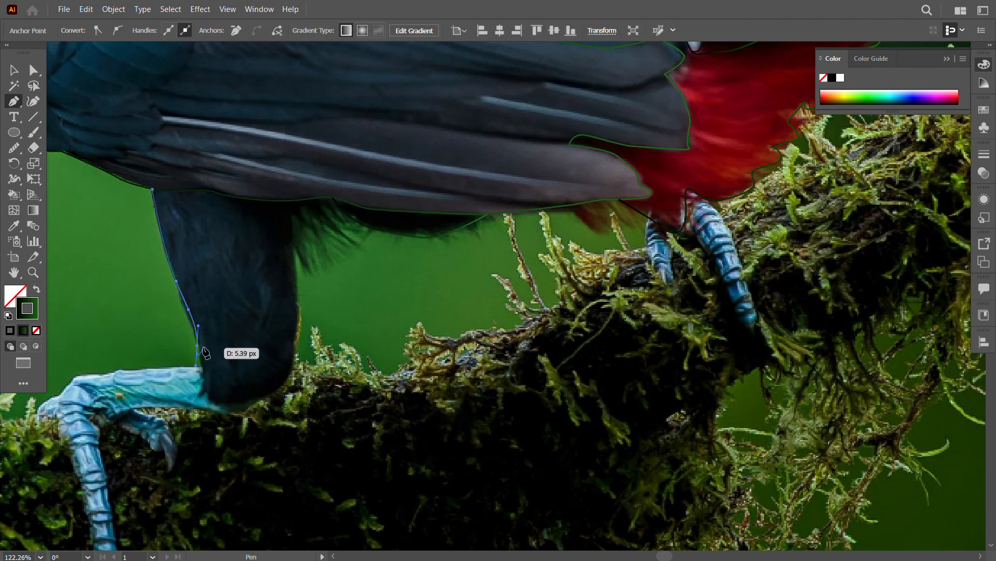
pyautogui.moveTo(184, 318); pyautogui.dragTo(239, 335)
pyautogui.moveTo(223, 315); pyautogui.dragTo(382, 288)
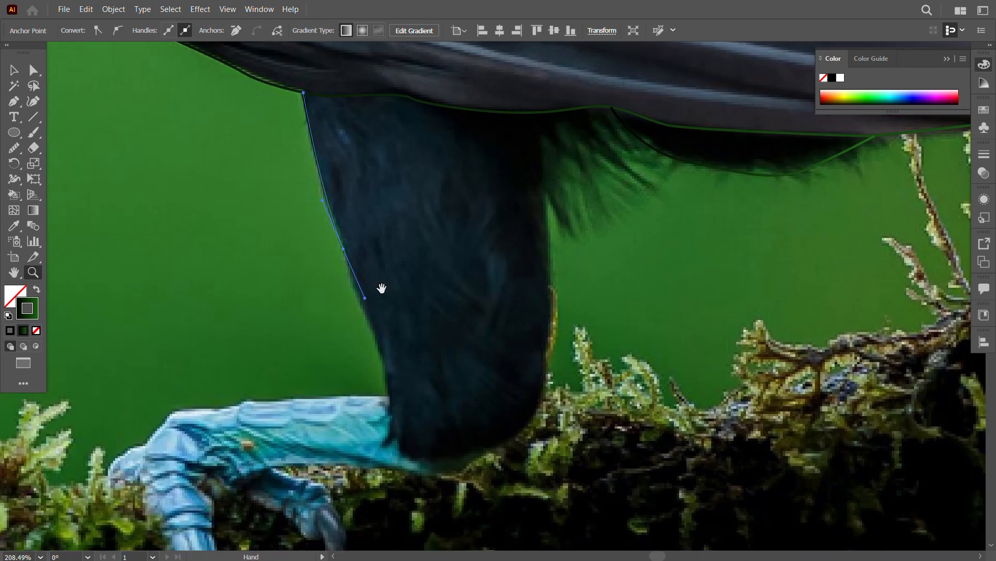
pyautogui.click(342, 254)
pyautogui.click(354, 285)
pyautogui.click(376, 330)
pyautogui.click(380, 351)
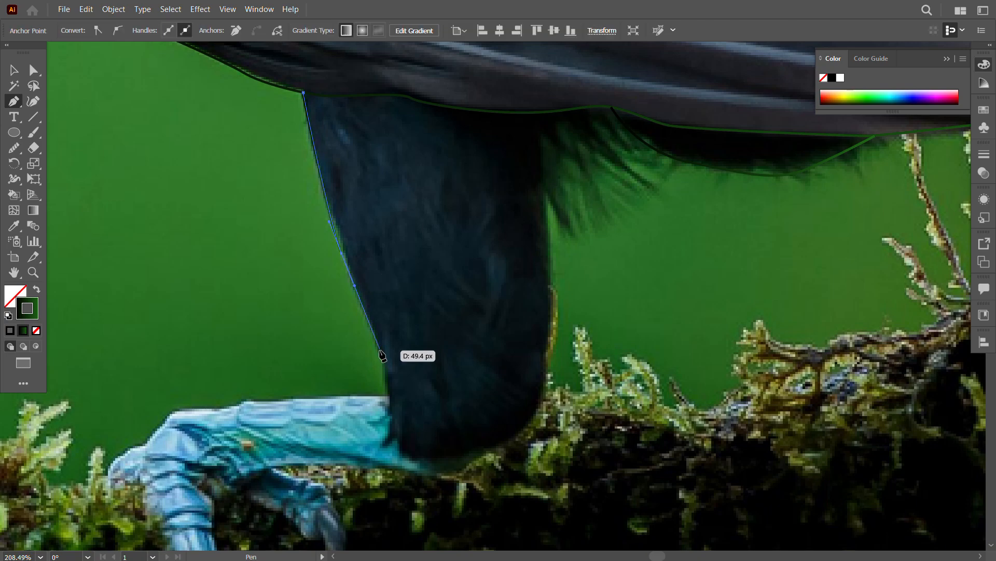
pyautogui.click(385, 373)
# Step: Continue the thigh's outline around its rounded bottom and up its back edge to the wing
pyautogui.moveTo(498, 449); pyautogui.dragTo(499, 448)
pyautogui.moveTo(535, 410); pyautogui.dragTo(547, 391)
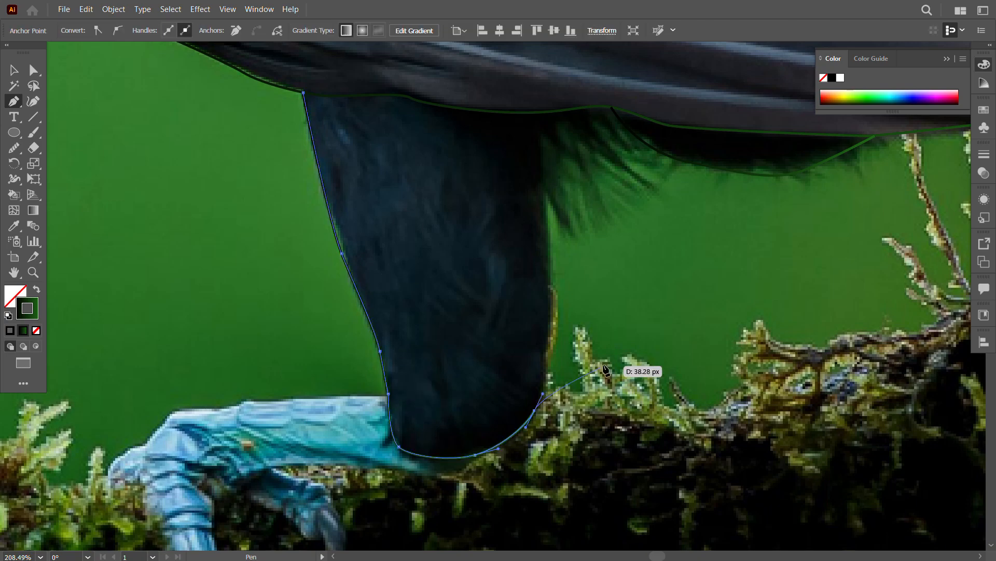
pyautogui.moveTo(604, 365); pyautogui.dragTo(528, 442)
pyautogui.moveTo(473, 351); pyautogui.dragTo(463, 291)
pyautogui.moveTo(469, 243); pyautogui.dragTo(469, 223)
pyautogui.click(477, 187)
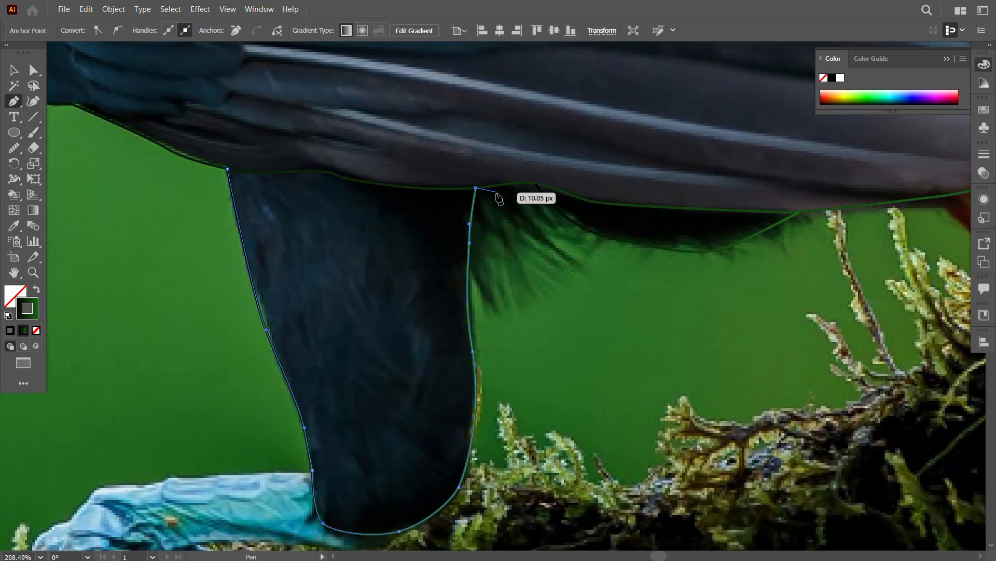
pyautogui.press('Escape')
# Step: Trace the top edge of the front foot and blue leg from the knuckle to the thigh
pyautogui.moveTo(516, 373); pyautogui.dragTo(690, 184)
pyautogui.click(204, 359)
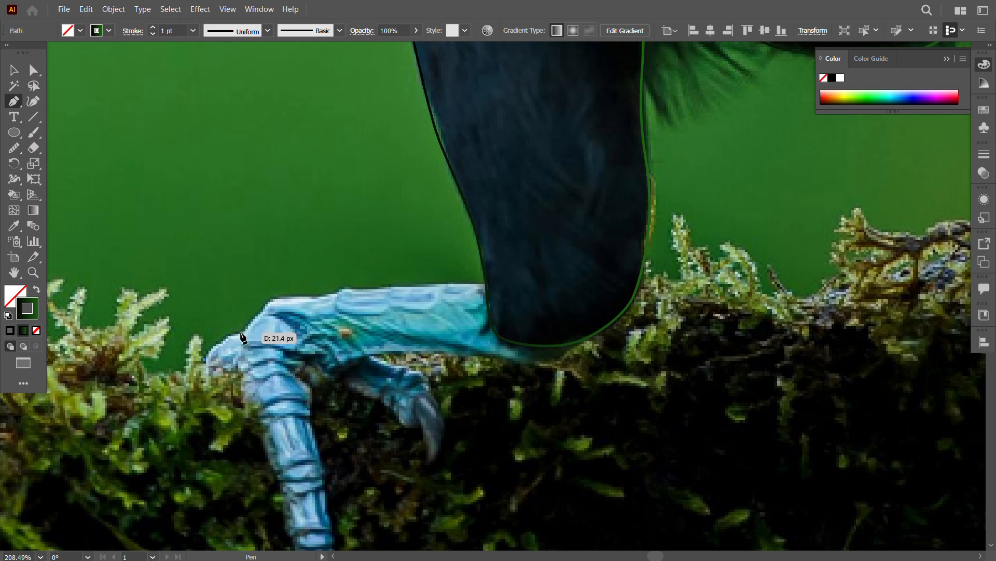
pyautogui.moveTo(241, 332); pyautogui.dragTo(254, 327)
pyautogui.click(487, 282)
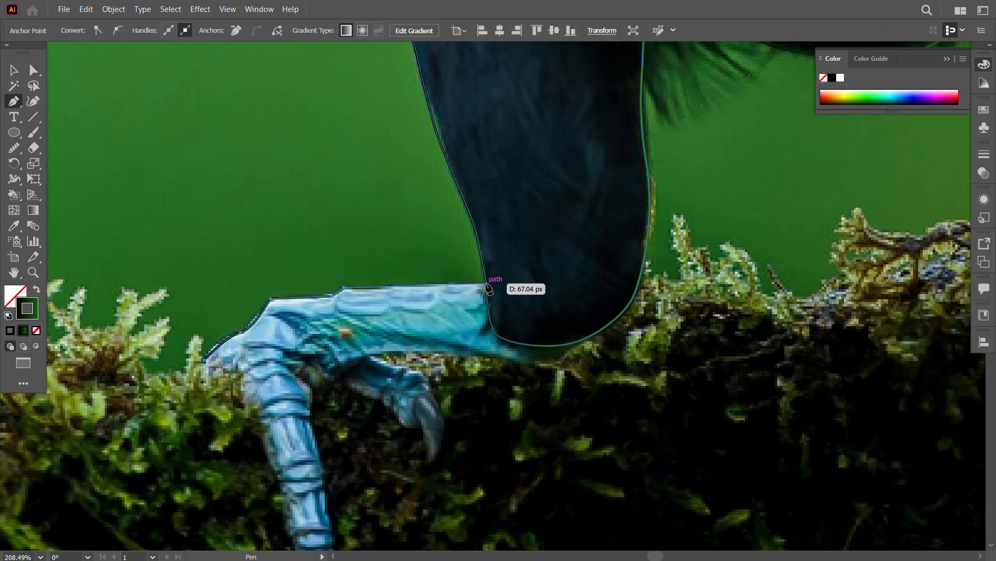
# Step: Trace the underside of the blue leg from the top of the long toe to the bottom of the thigh
pyautogui.moveTo(382, 353); pyautogui.dragTo(413, 351)
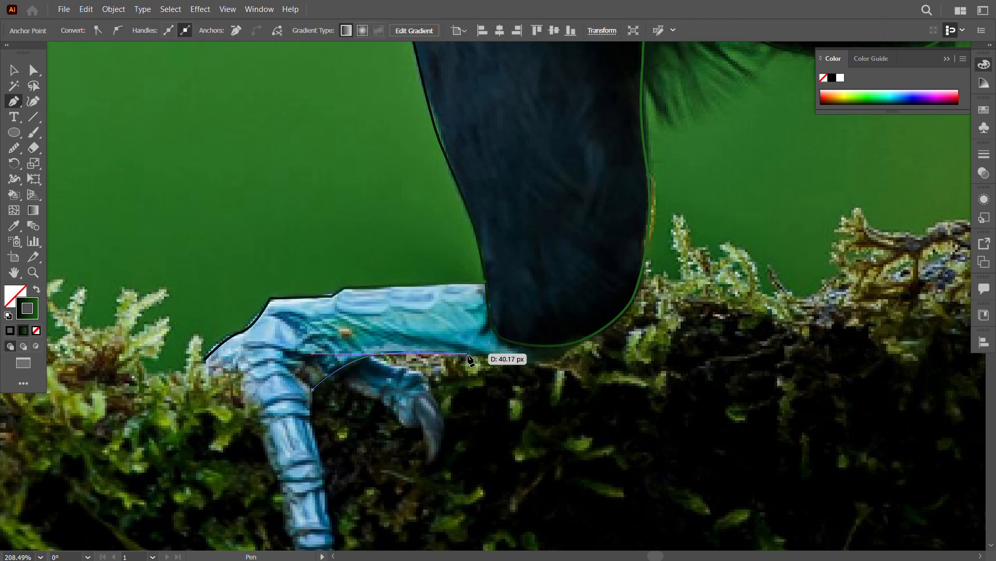
pyautogui.click(478, 358)
pyautogui.moveTo(549, 364); pyautogui.dragTo(556, 360)
pyautogui.click(572, 342)
# Step: Outline the front foot's long segmented toe down to its tip and back up to the start of the foot's outline
pyautogui.scroll(-3, 352, 428)
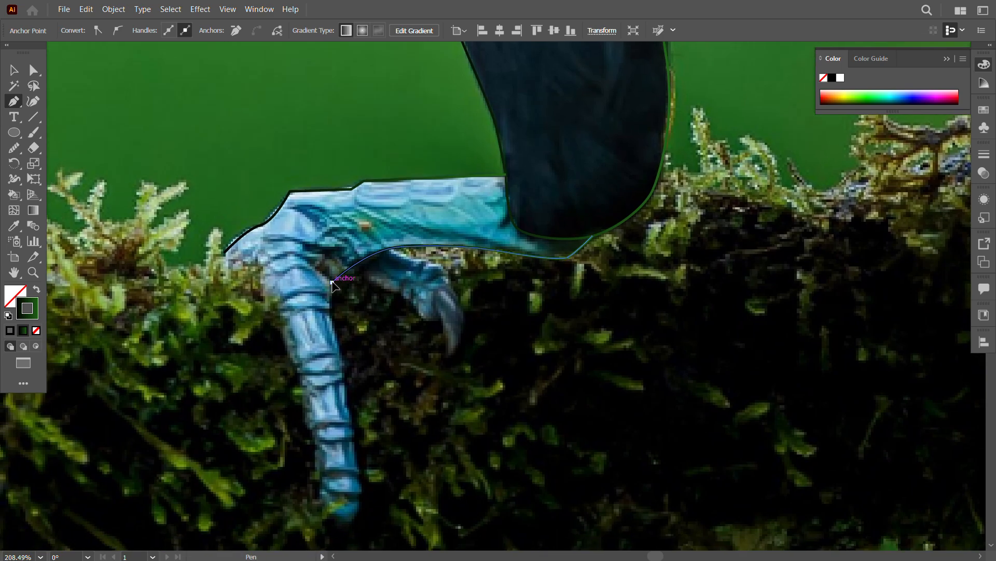
pyautogui.moveTo(345, 382); pyautogui.dragTo(345, 388)
pyautogui.moveTo(349, 419); pyautogui.dragTo(351, 428)
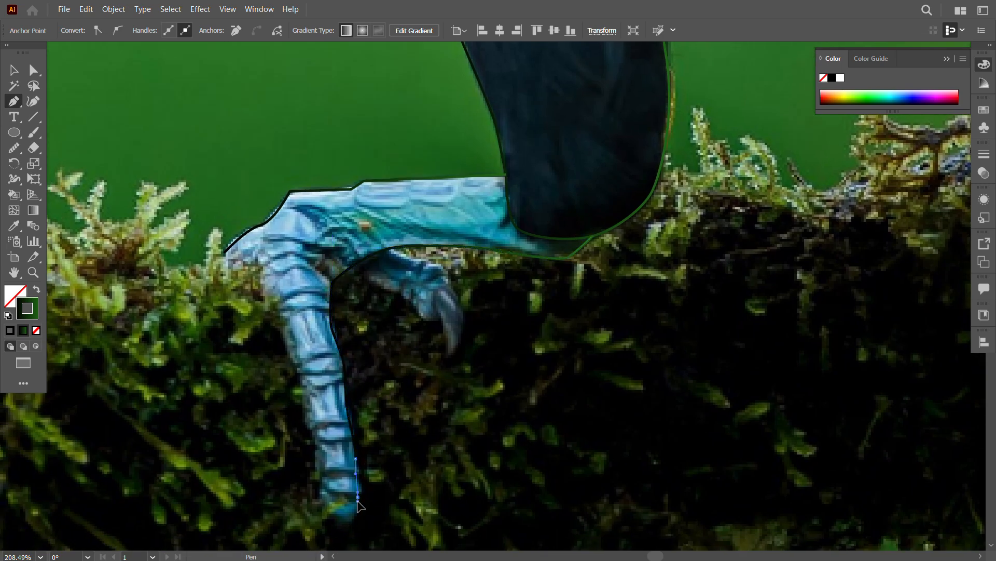
pyautogui.moveTo(320, 486); pyautogui.dragTo(319, 475)
pyautogui.moveTo(320, 445); pyautogui.dragTo(312, 418)
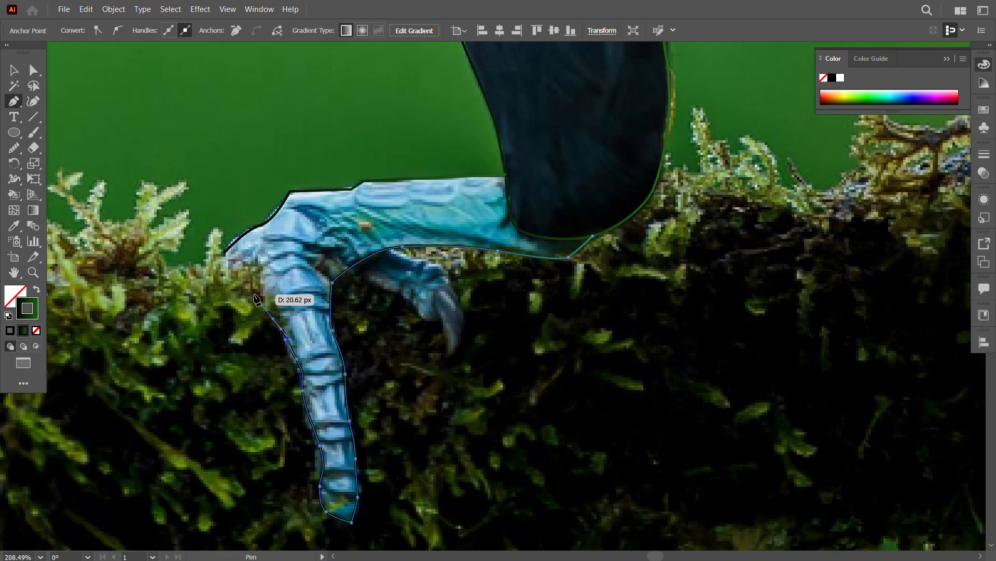
pyautogui.click(224, 252)
pyautogui.hotkey('ctrl', 'shift', 'a')
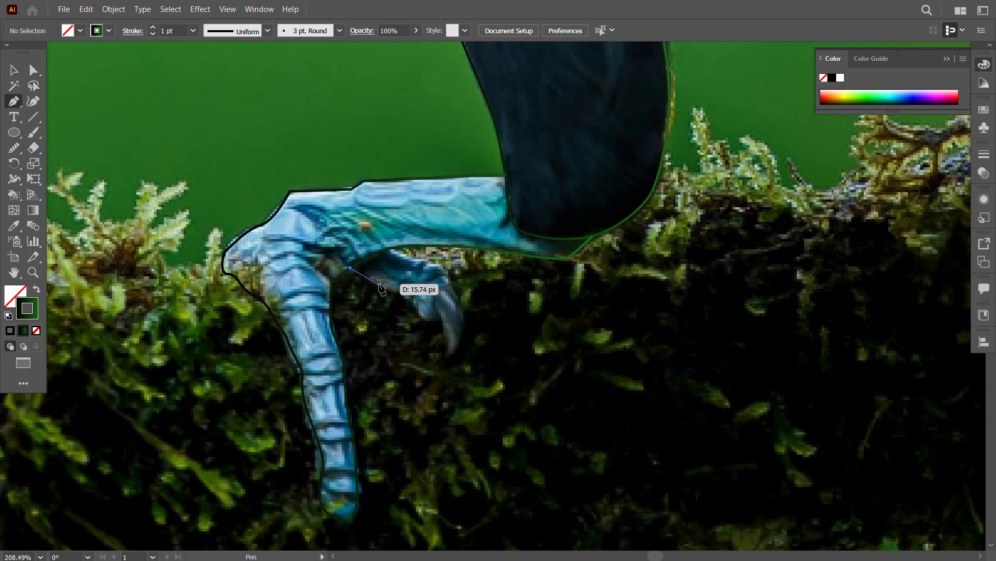
# Step: Outline the front foot's short toe beneath the leg and the pointed claw at its end as separate shapes
pyautogui.moveTo(410, 304); pyautogui.dragTo(422, 318)
pyautogui.click(390, 249)
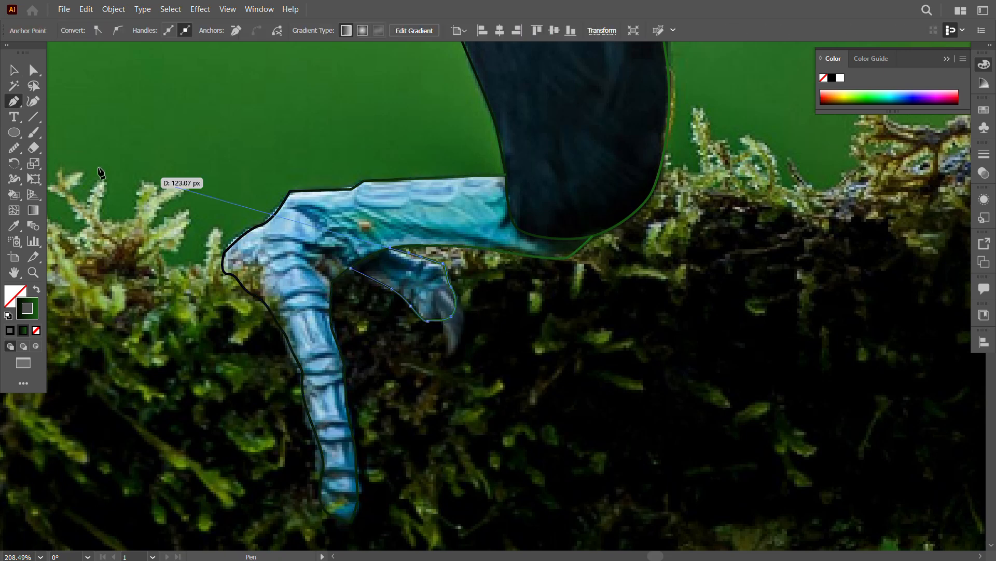
pyautogui.click(14, 70)
pyautogui.hotkey('ctrl', 'shift', 'a')
pyautogui.moveTo(449, 350); pyautogui.dragTo(461, 349)
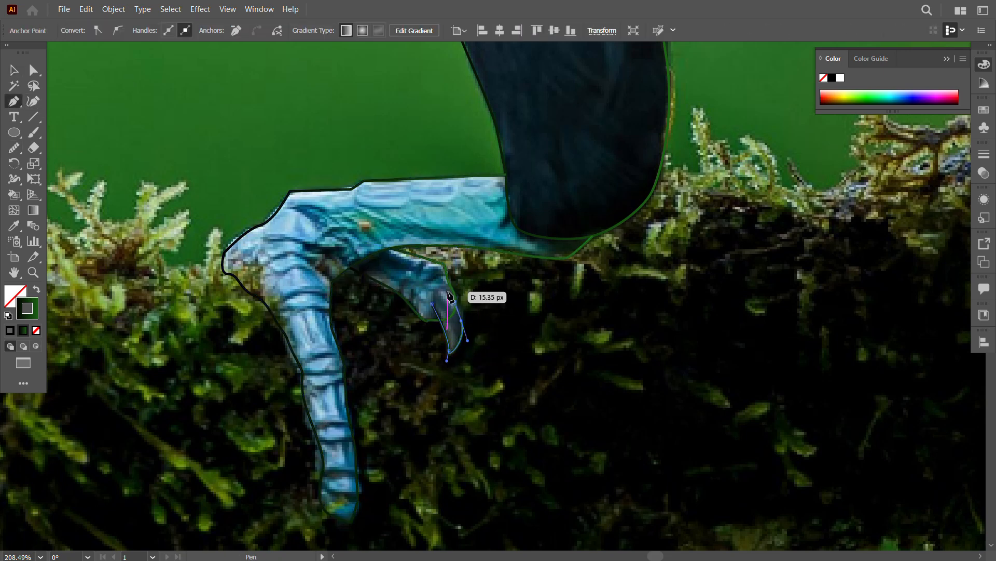
pyautogui.click(552, 394)
# Step: Outline the smaller blue toe of the rear foot, starting and ending at the red feathers' lower edge
pyautogui.press('z')
pyautogui.moveTo(552, 394); pyautogui.dragTo(525, 349)
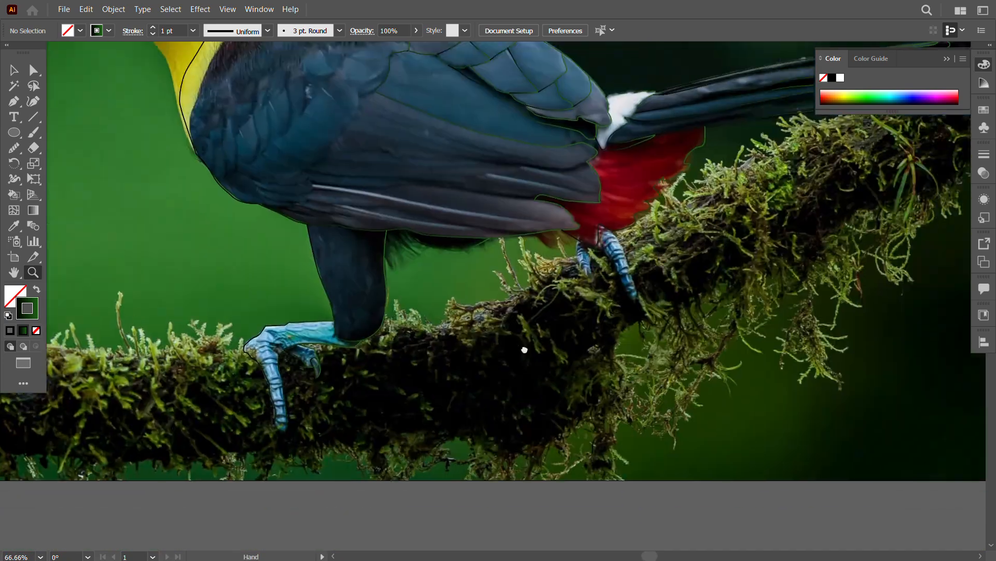
pyautogui.moveTo(616, 257); pyautogui.dragTo(701, 258)
pyautogui.press('p')
pyautogui.moveTo(469, 272); pyautogui.dragTo(468, 273)
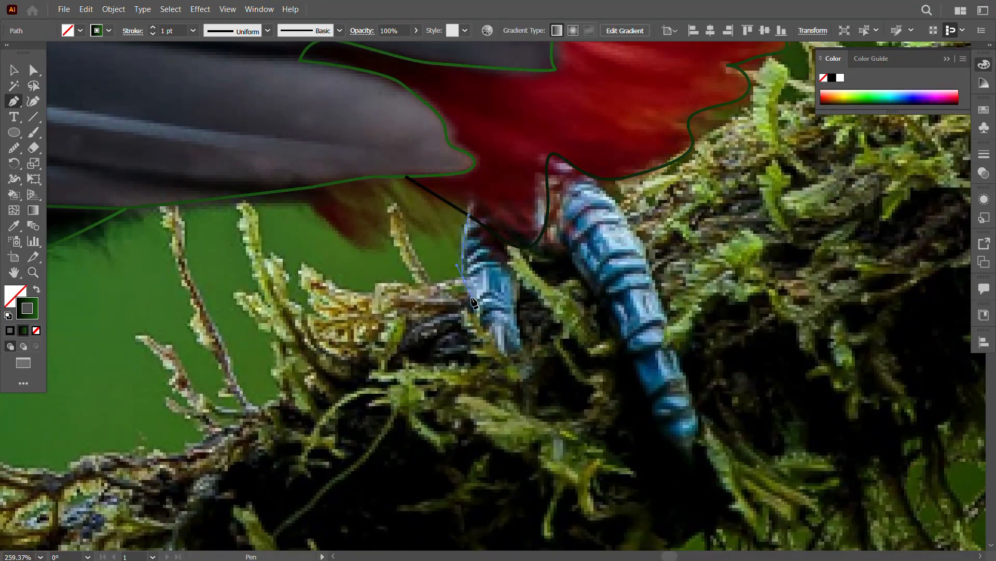
pyautogui.moveTo(510, 355); pyautogui.dragTo(516, 357)
pyautogui.moveTo(525, 251); pyautogui.dragTo(618, 326)
# Step: Start the outline of the rear foot's larger toe at the red feathers' edge and follow its inner side
pyautogui.click(545, 229)
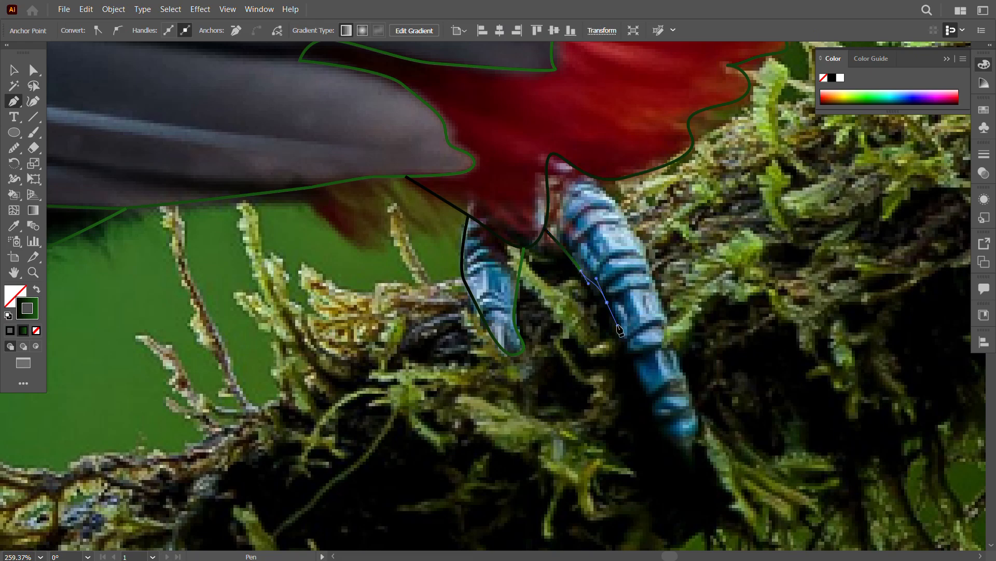
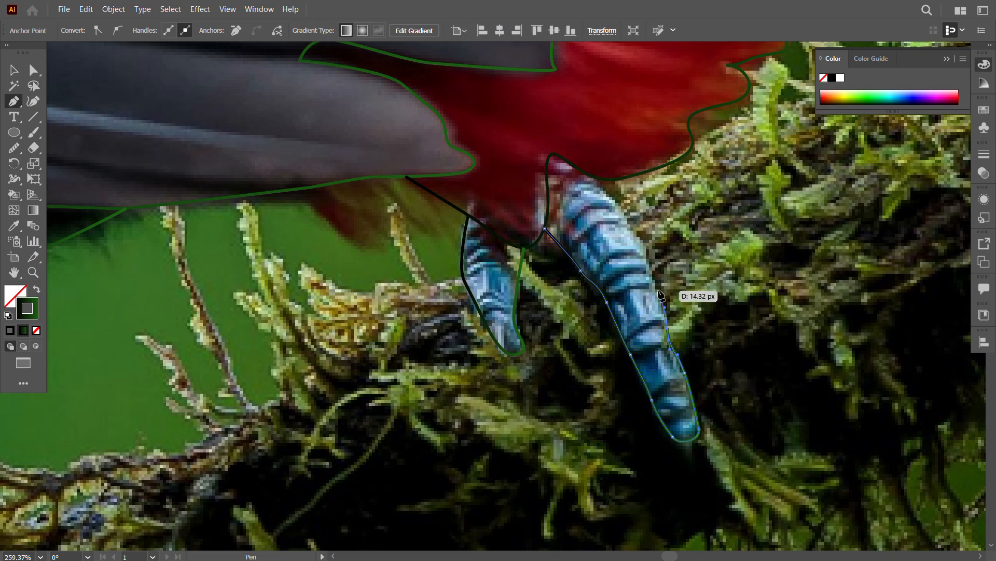
# Step: Finish the outer side of the rear foot's larger toe up to the red feathers' lower edge
pyautogui.moveTo(595, 178); pyautogui.dragTo(596, 179)
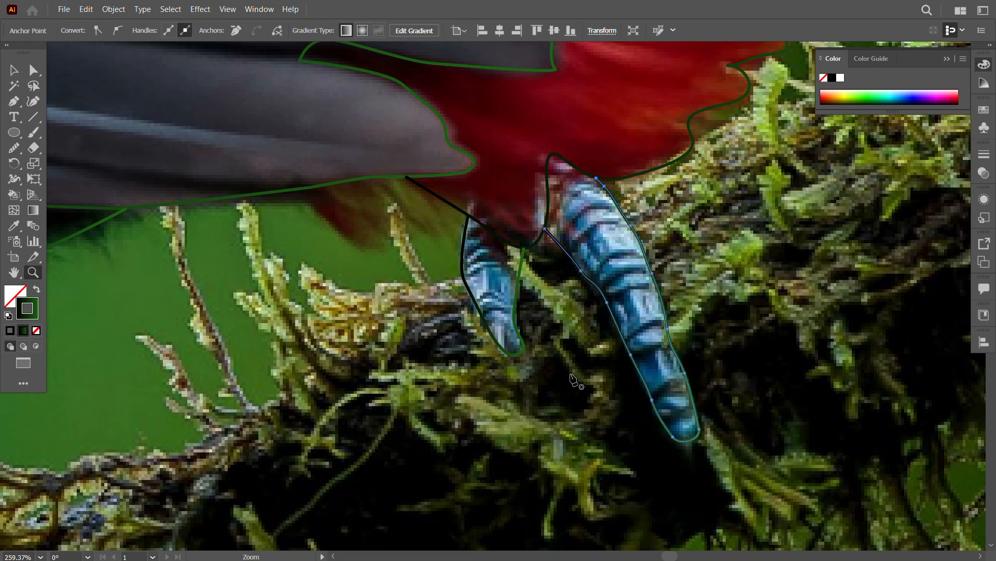
pyautogui.moveTo(571, 377); pyautogui.dragTo(467, 386)
pyautogui.moveTo(545, 398); pyautogui.dragTo(497, 394)
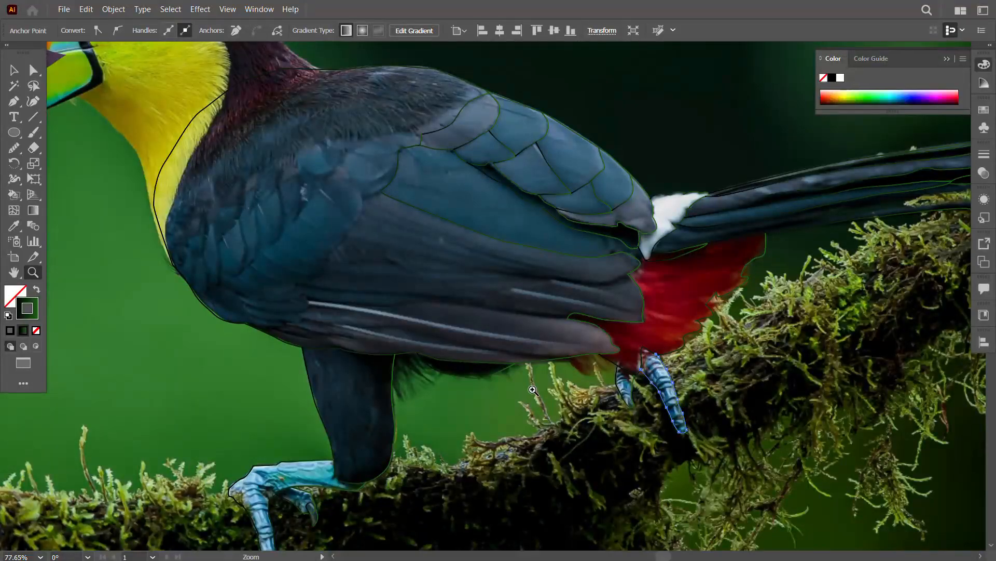
# Step: Outline the mossy branch's upper edge from the photo's border, around the broken stub and along to the front foot
pyautogui.moveTo(461, 480); pyautogui.dragTo(644, 302)
pyautogui.moveTo(643, 302); pyautogui.dragTo(711, 306)
pyautogui.click(12, 104)
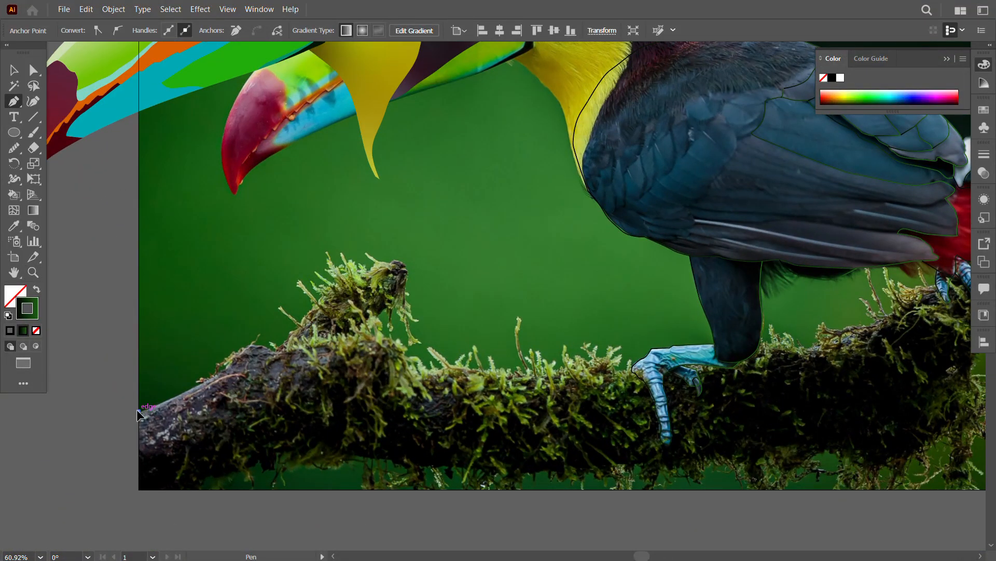
pyautogui.moveTo(202, 383); pyautogui.dragTo(238, 351)
pyautogui.moveTo(255, 343); pyautogui.dragTo(260, 346)
pyautogui.moveTo(313, 308); pyautogui.dragTo(323, 298)
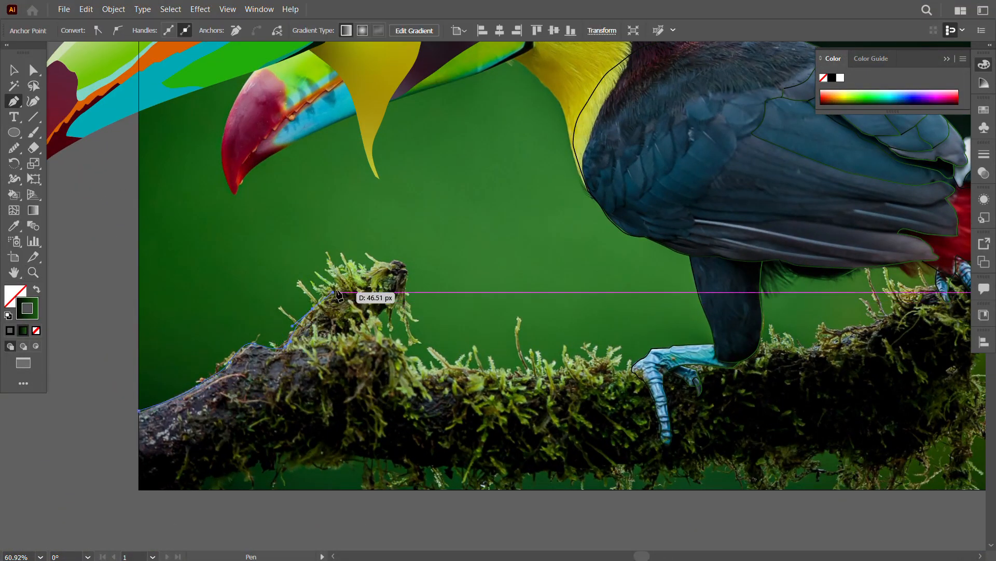
pyautogui.moveTo(366, 269); pyautogui.dragTo(406, 262)
pyautogui.moveTo(409, 277); pyautogui.dragTo(365, 328)
pyautogui.click(356, 335)
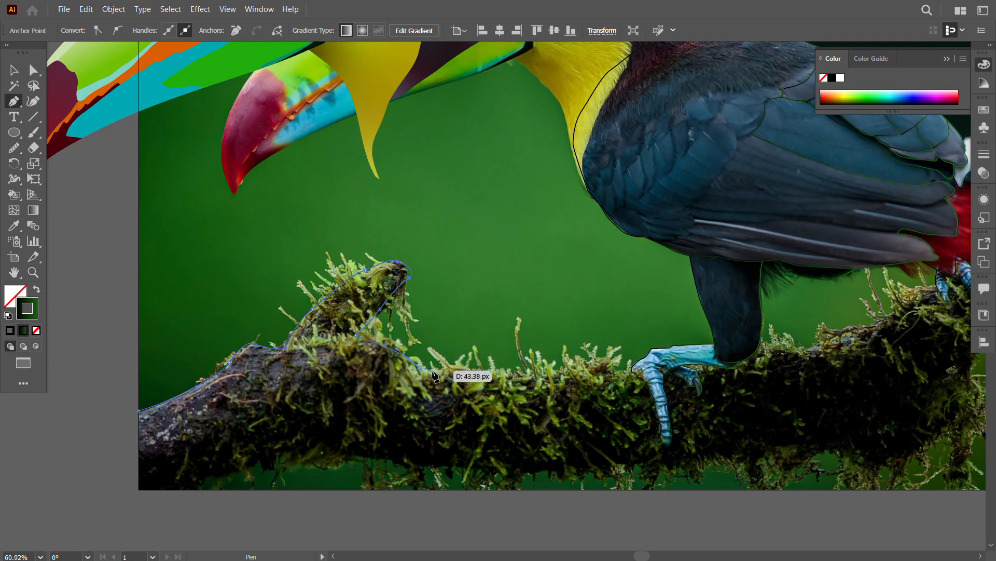
pyautogui.moveTo(715, 370); pyautogui.dragTo(444, 355)
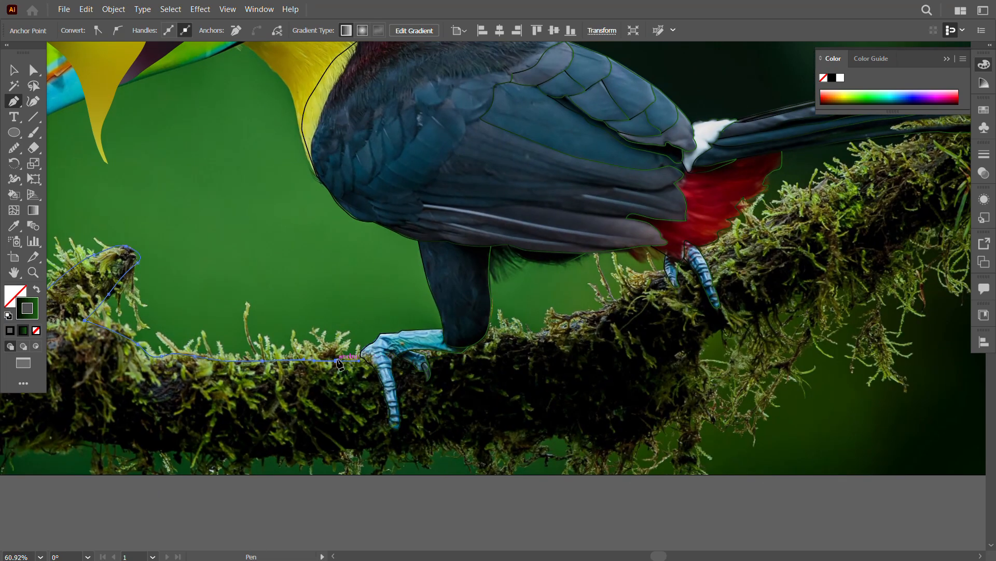
pyautogui.moveTo(324, 344); pyautogui.dragTo(341, 357)
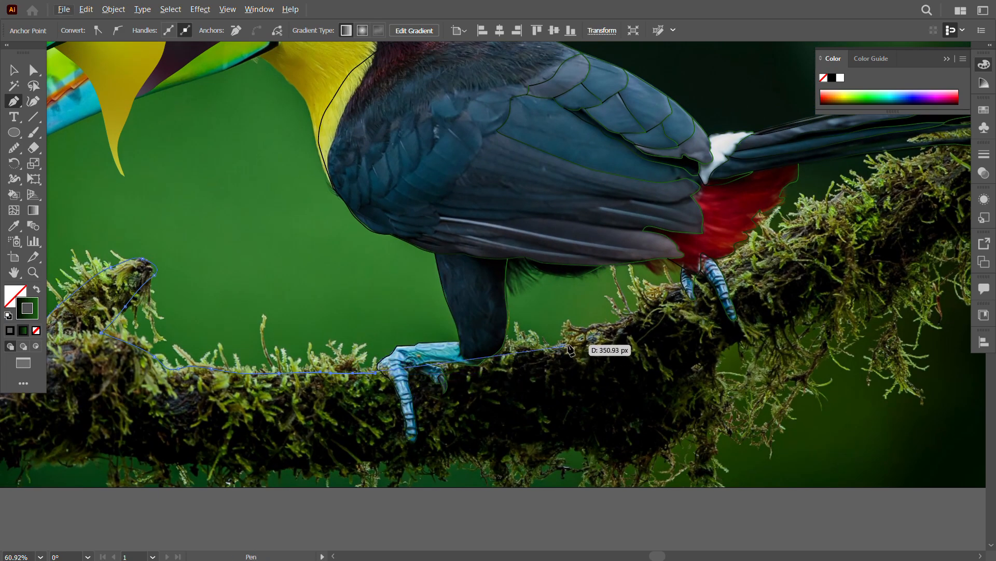
pyautogui.click(387, 463)
pyautogui.moveTo(305, 464); pyautogui.dragTo(441, 434)
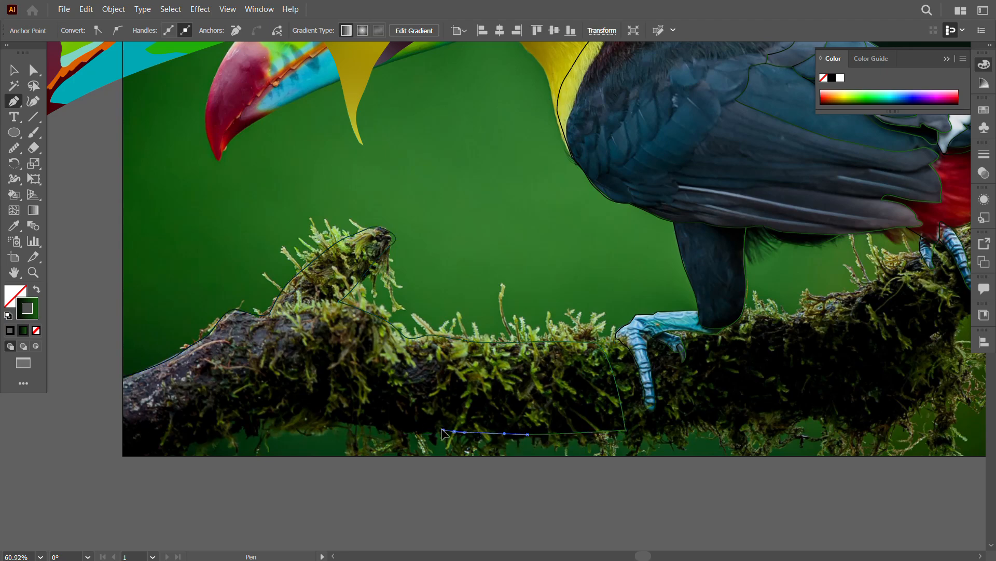
pyautogui.hotkey('ctrl', 'z')
pyautogui.hotkey('ctrl', 'z')
pyautogui.press('v')
pyautogui.click(498, 490)
# Step: Draw the upper edge of the lowest wing feathers, from beside the red feathers to the body's lower front edge
pyautogui.moveTo(724, 493); pyautogui.dragTo(441, 487)
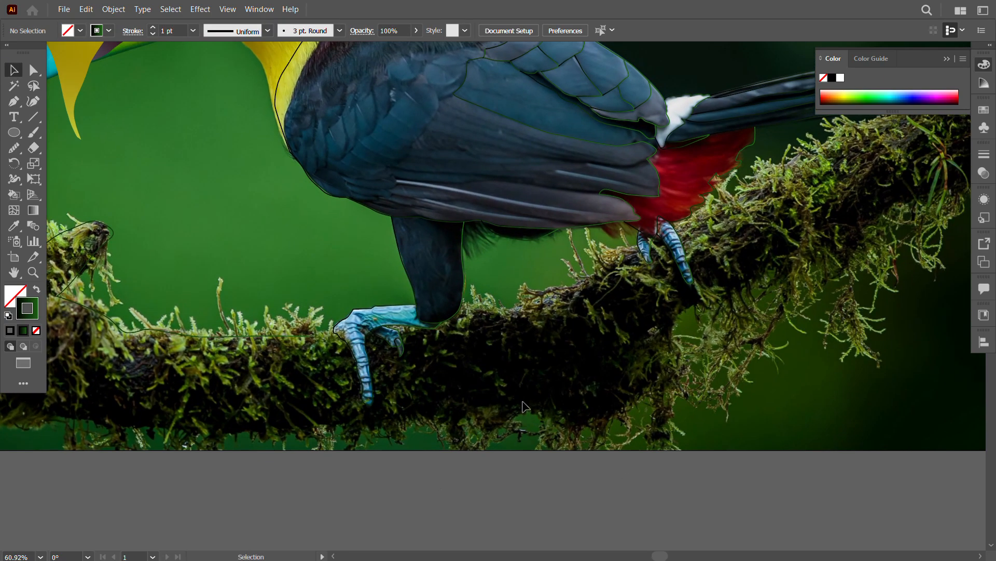
pyautogui.moveTo(532, 284); pyautogui.dragTo(157, 276)
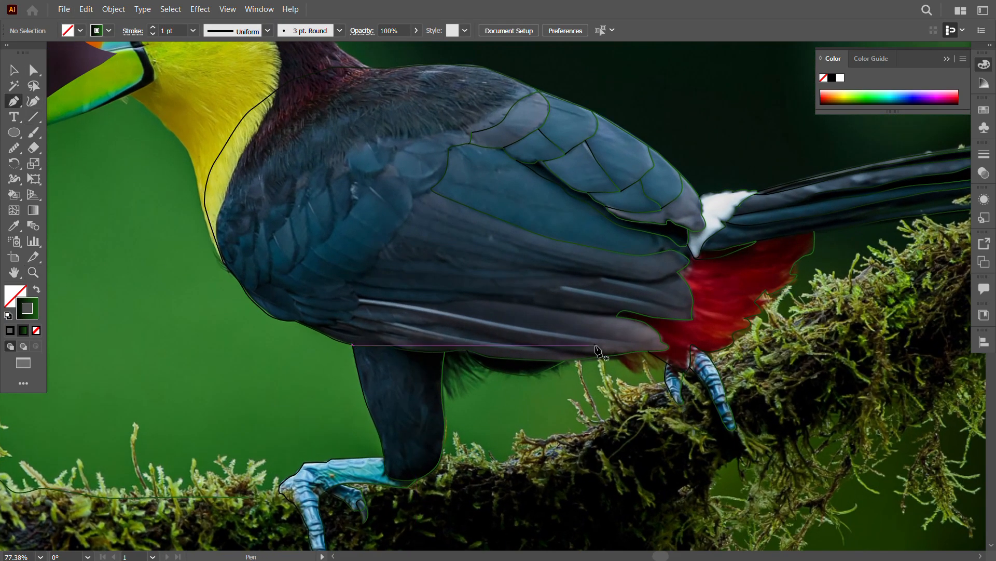
pyautogui.moveTo(470, 297); pyautogui.dragTo(514, 297)
pyautogui.moveTo(616, 316); pyautogui.dragTo(611, 324)
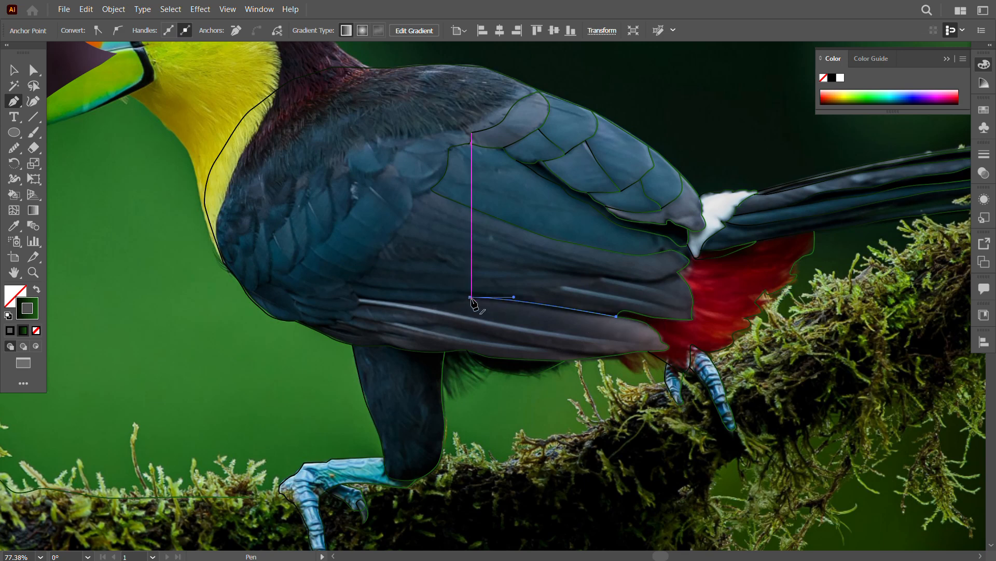
pyautogui.moveTo(401, 306); pyautogui.dragTo(343, 321)
pyautogui.click(360, 302)
pyautogui.click(352, 317)
pyautogui.click(331, 322)
pyautogui.moveTo(320, 326); pyautogui.dragTo(317, 326)
pyautogui.click(311, 328)
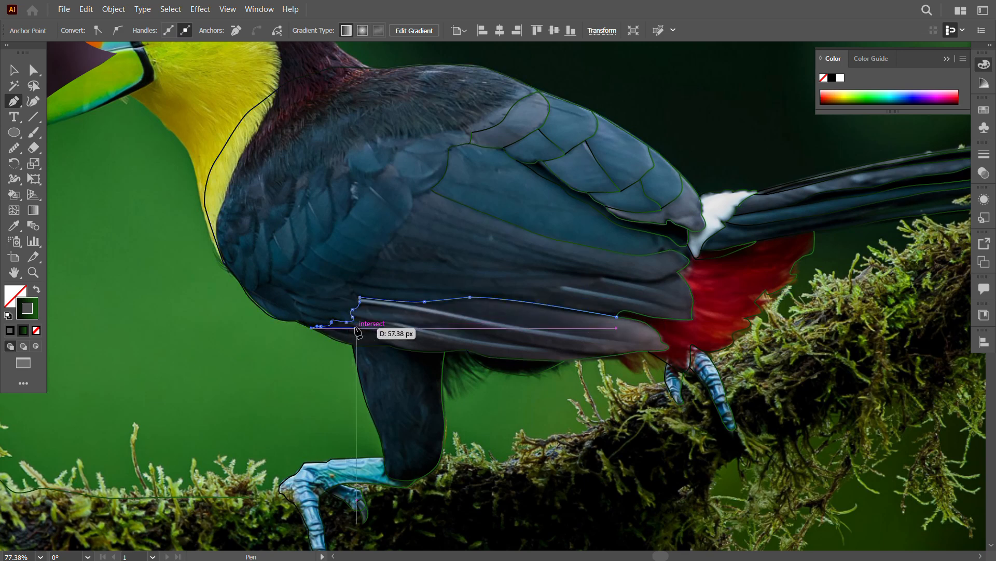
# Step: Draw a long feather line through the middle of the wing to the wing tip beside the red feathers
pyautogui.keyDown('ctrl'); pyautogui.click(440, 266); pyautogui.keyUp('ctrl')
pyautogui.click(380, 257)
pyautogui.click(489, 267)
pyautogui.click(552, 272)
pyautogui.moveTo(610, 277); pyautogui.dragTo(639, 281)
pyautogui.moveTo(658, 279); pyautogui.dragTo(667, 277)
pyautogui.click(678, 272)
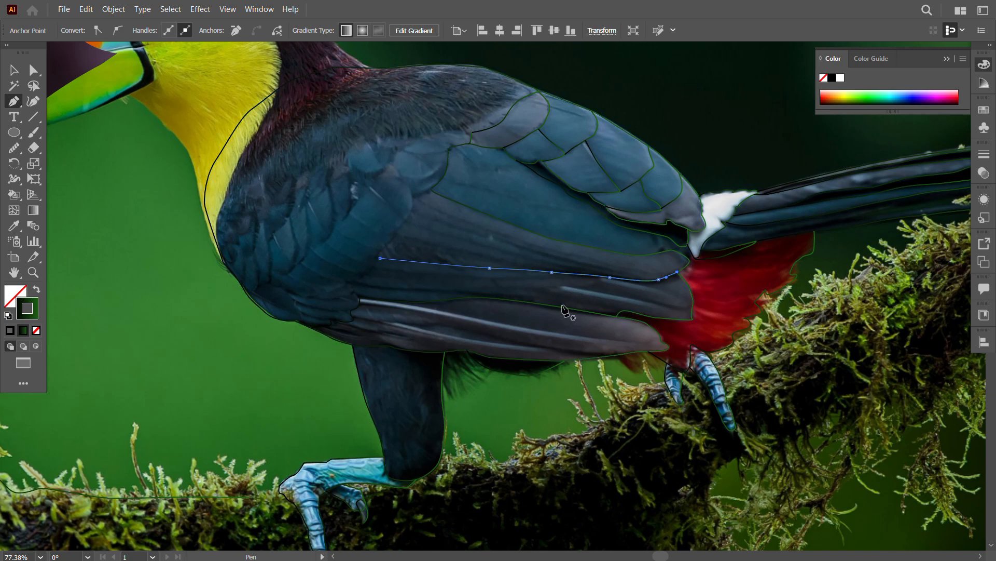
# Step: Draw a second feather line below the middle one and curve its front end around to join the line above
pyautogui.keyDown('ctrl'); pyautogui.click(563, 306); pyautogui.keyUp('ctrl')
pyautogui.click(353, 282)
pyautogui.moveTo(437, 288); pyautogui.dragTo(467, 289)
pyautogui.moveTo(532, 289); pyautogui.dragTo(553, 290)
pyautogui.moveTo(577, 293); pyautogui.dragTo(583, 293)
pyautogui.click(690, 308)
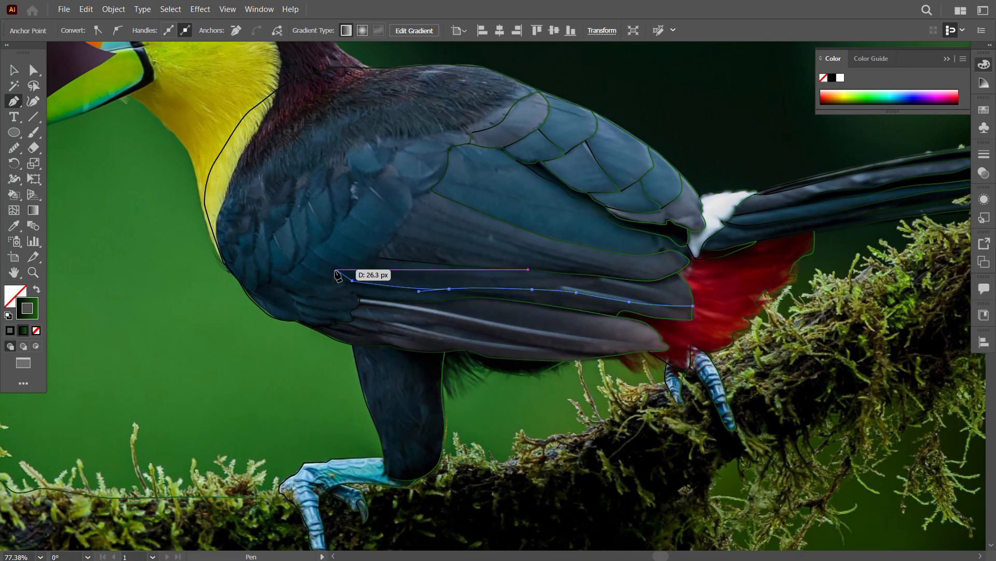
pyautogui.moveTo(307, 254); pyautogui.dragTo(302, 239)
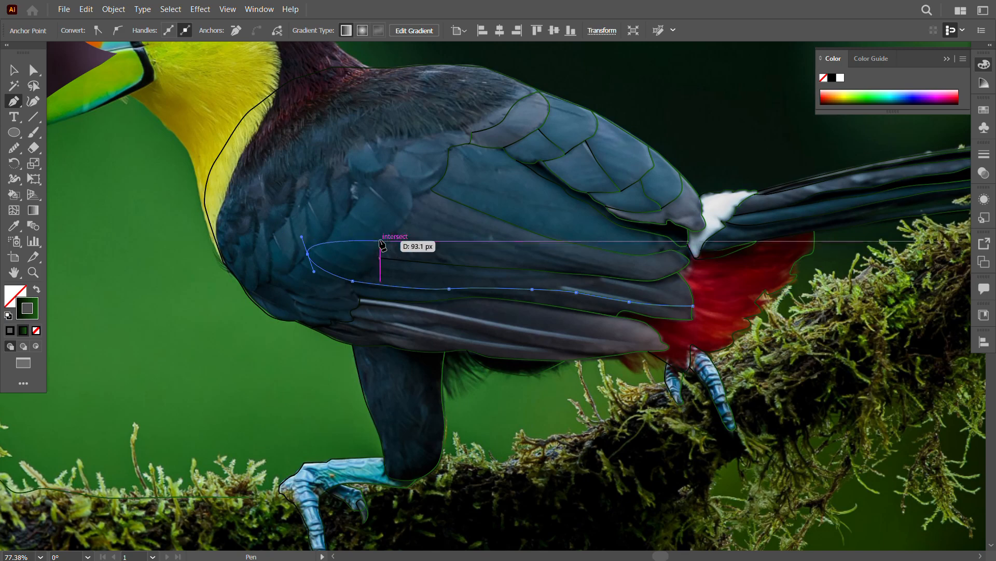
pyautogui.keyDown('ctrl'); pyautogui.click(379, 258); pyautogui.keyUp('ctrl')
# Step: Draw the slanting edge between the blue shoulder feathers and the long wing feathers, down to the middle feather line
pyautogui.click(431, 187)
pyautogui.moveTo(416, 196); pyautogui.dragTo(413, 197)
pyautogui.moveTo(409, 216); pyautogui.dragTo(385, 246)
pyautogui.click(377, 256)
pyautogui.press('Escape')
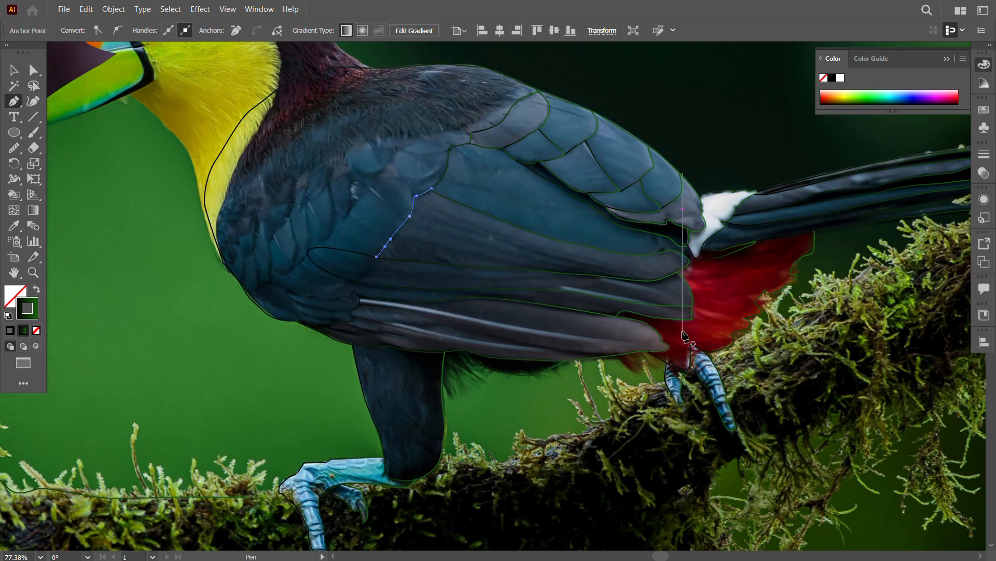
# Step: Draw the edge between the dark back plumage and the wing up to the body outline on the back
pyautogui.click(386, 138)
pyautogui.moveTo(426, 136); pyautogui.dragTo(501, 106)
pyautogui.moveTo(508, 101); pyautogui.dragTo(516, 88)
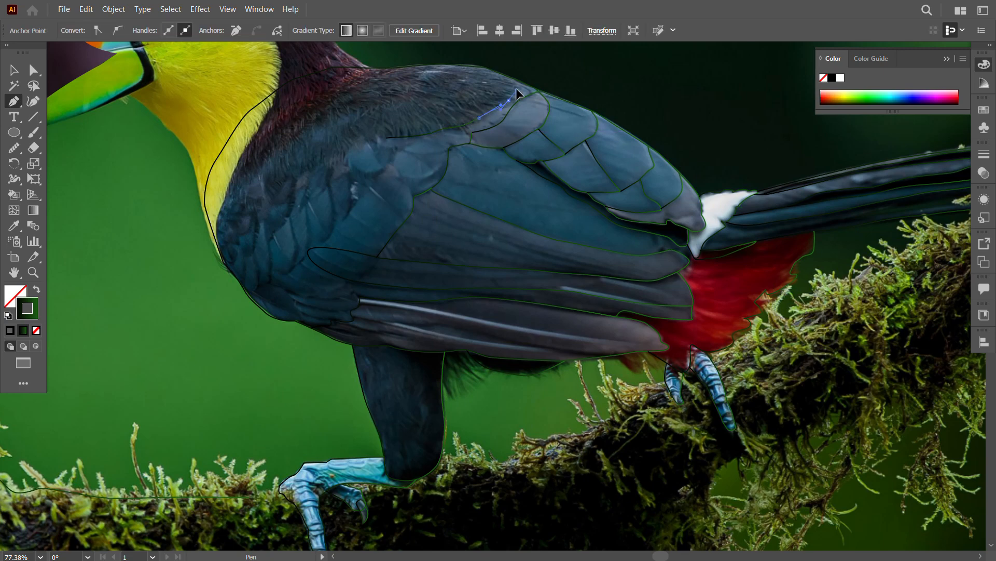
pyautogui.click(521, 81)
pyautogui.press('Escape')
# Step: Continue the back plumage edge down along the shoulder feathers to the chest outline beneath the yellow throat
pyautogui.click(386, 138)
pyautogui.moveTo(362, 144); pyautogui.dragTo(349, 149)
pyautogui.moveTo(327, 162); pyautogui.dragTo(319, 173)
pyautogui.moveTo(306, 193); pyautogui.dragTo(295, 201)
pyautogui.moveTo(270, 212); pyautogui.dragTo(241, 241)
pyautogui.click(224, 262)
# Step: Draw a wavy dividing line through the blue shoulder feathers, from the lower chest outline up to the upper wing feather's edge
pyautogui.press('v')
pyautogui.moveTo(305, 218); pyautogui.dragTo(471, 298)
pyautogui.click(13, 106)
pyautogui.click(32, 268)
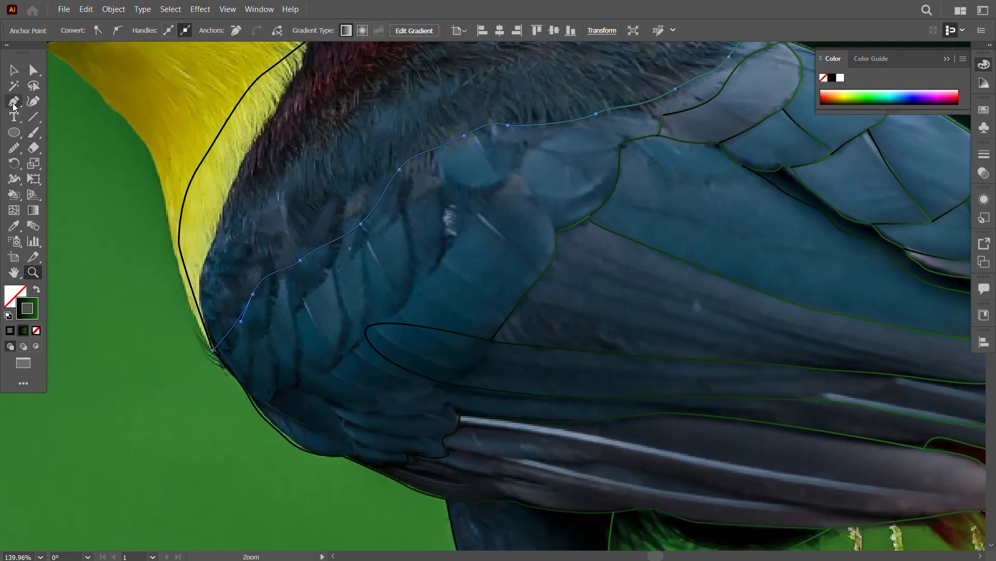
pyautogui.click(14, 107)
pyautogui.click(255, 404)
pyautogui.moveTo(289, 389); pyautogui.dragTo(298, 380)
pyautogui.moveTo(313, 370); pyautogui.dragTo(356, 341)
pyautogui.moveTo(365, 323); pyautogui.dragTo(383, 309)
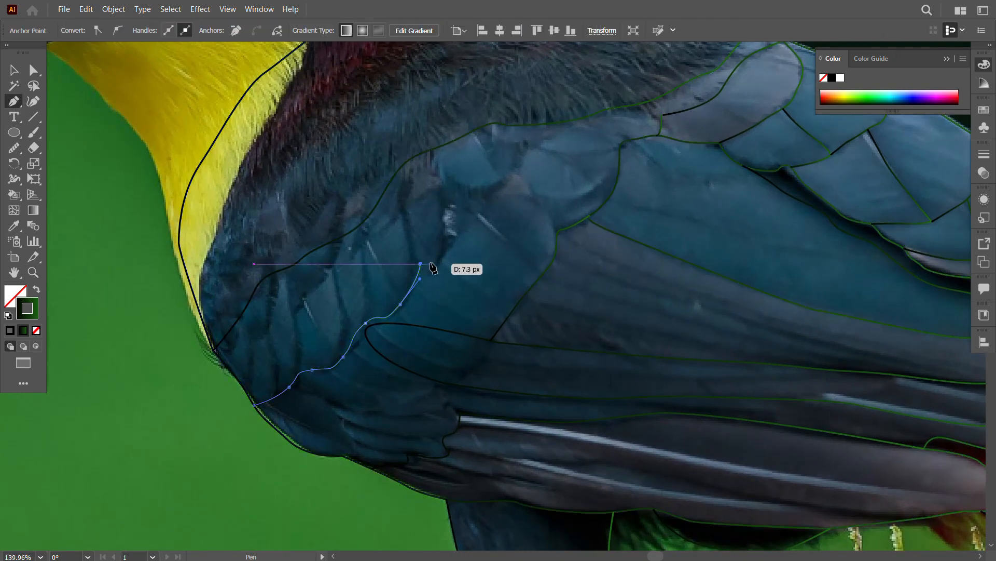
pyautogui.moveTo(536, 154); pyautogui.dragTo(606, 148)
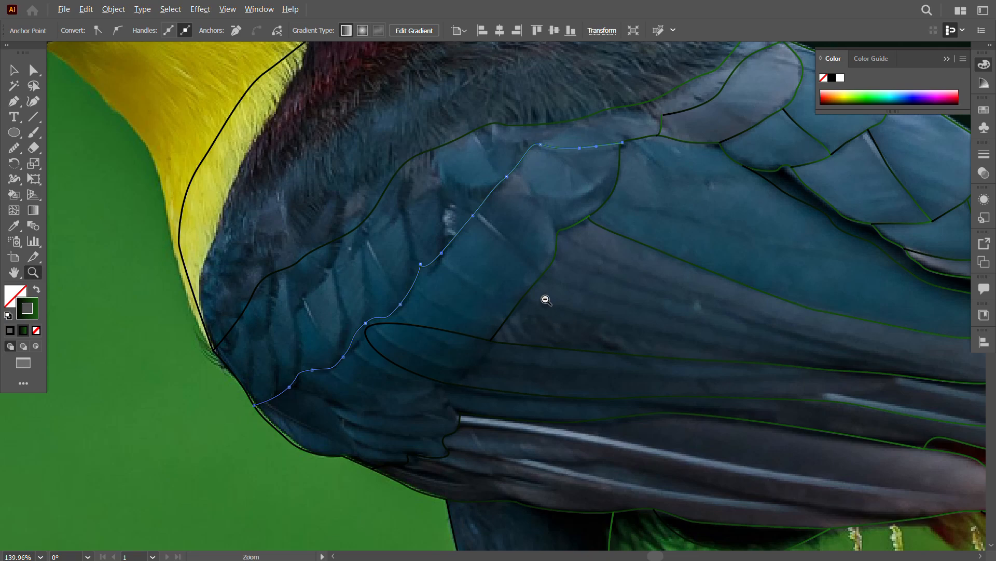
# Step: Reposition the coloured head and beak artwork over the toucan's head in the photo
pyautogui.hotkey('ctrl', '0')
pyautogui.click(14, 70)
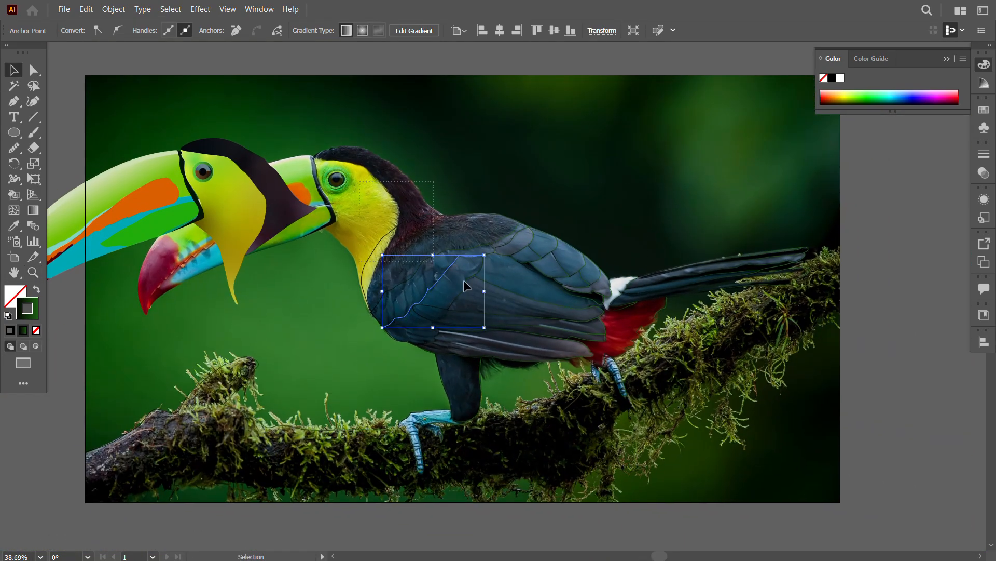
pyautogui.hotkey('ctrl', 'a')
pyautogui.press('f')
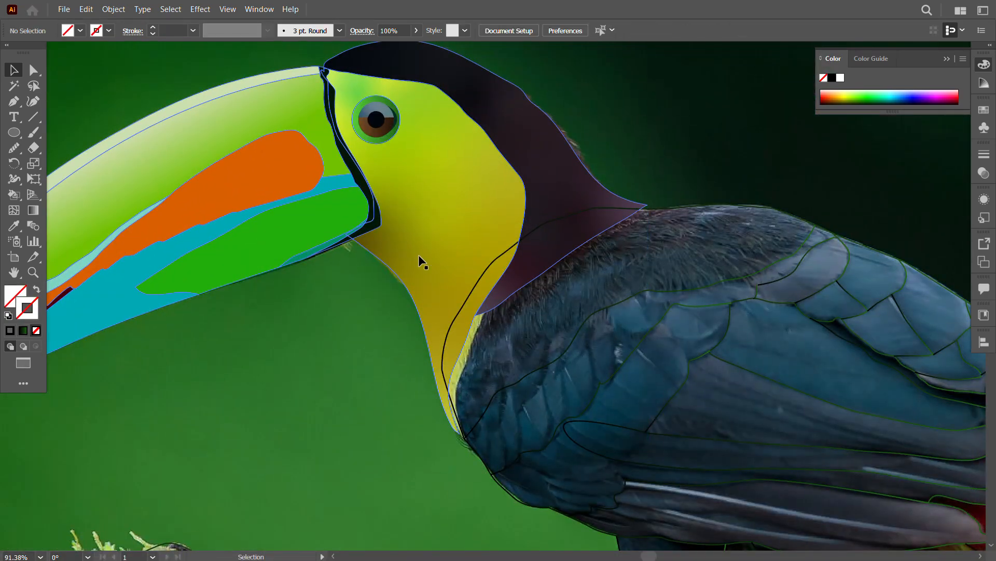
pyautogui.rightClick(422, 254)
pyautogui.click(472, 418)
pyautogui.press('a')
pyautogui.click(445, 246)
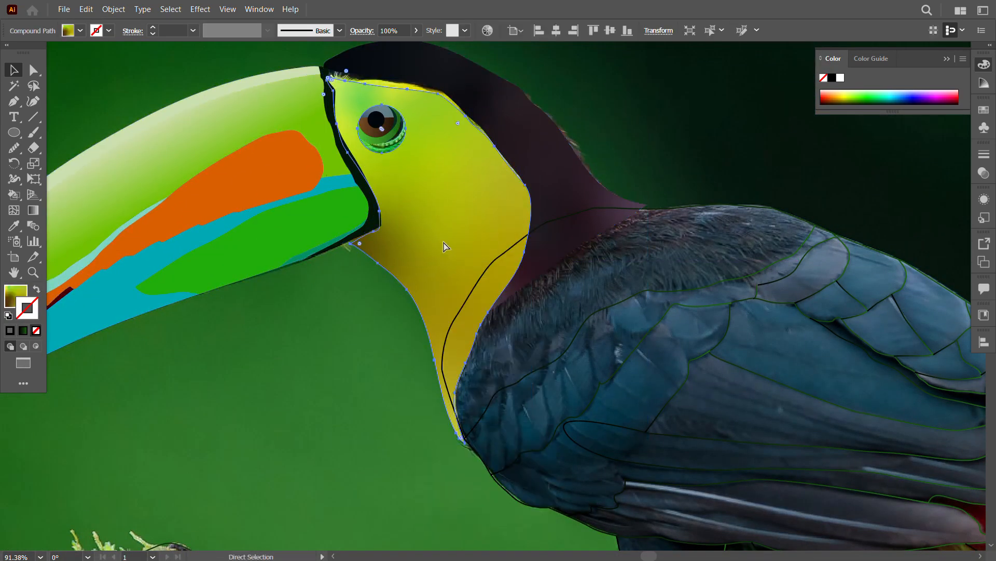
pyautogui.press('v')
pyautogui.click(421, 179)
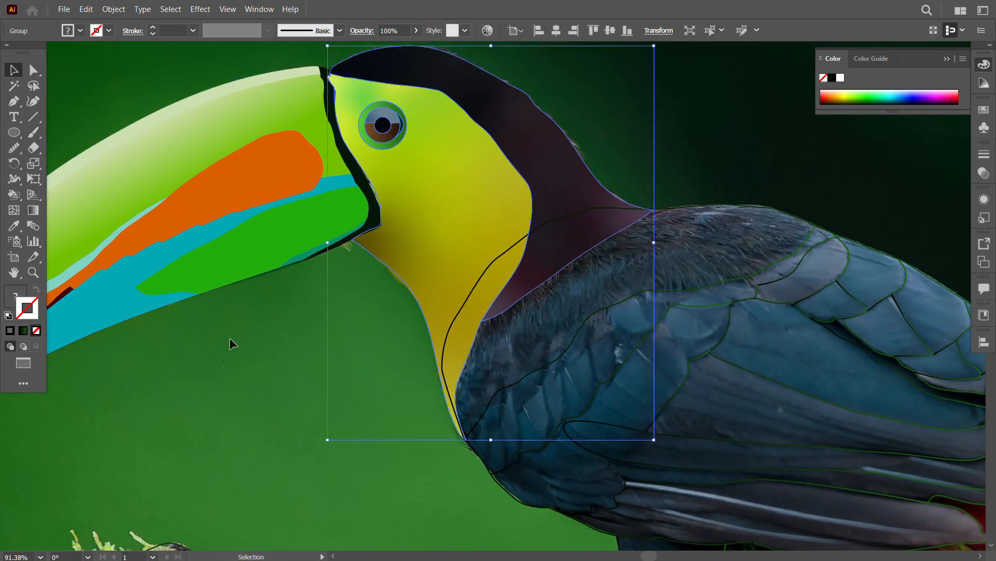
# Step: Group the coloured head pieces with the beak artwork
pyautogui.click(230, 339)
pyautogui.moveTo(395, 367); pyautogui.dragTo(280, 317)
pyautogui.press('z')
pyautogui.click(19, 67)
pyautogui.hotkey('ctrl', 'a')
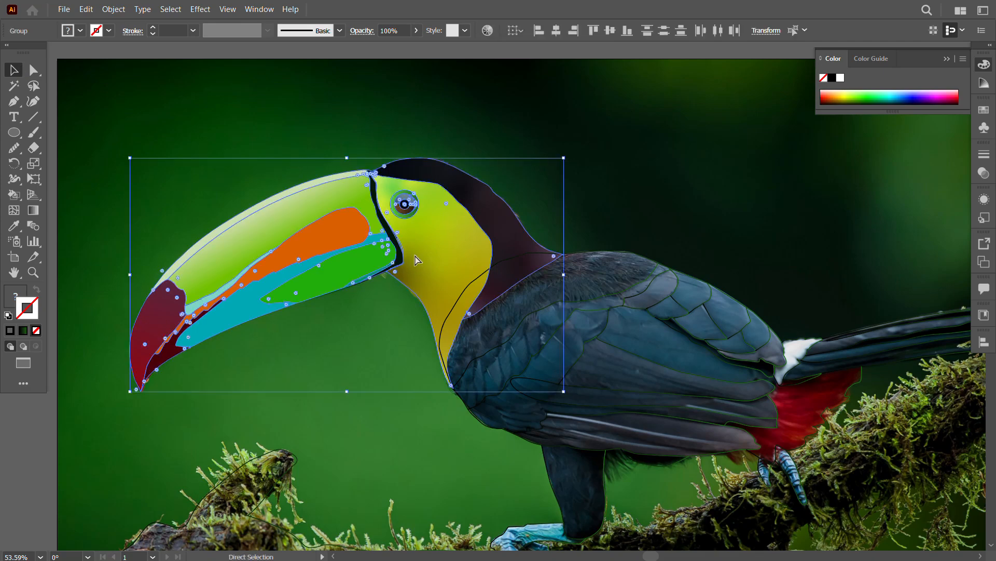
pyautogui.click(413, 311)
pyautogui.moveTo(513, 231); pyautogui.dragTo(420, 243)
pyautogui.hotkey('ctrl', 'z')
# Step: Lock the grouped head and beak artwork in its position over the photo
pyautogui.moveTo(443, 378); pyautogui.dragTo(304, 363)
pyautogui.click(342, 215)
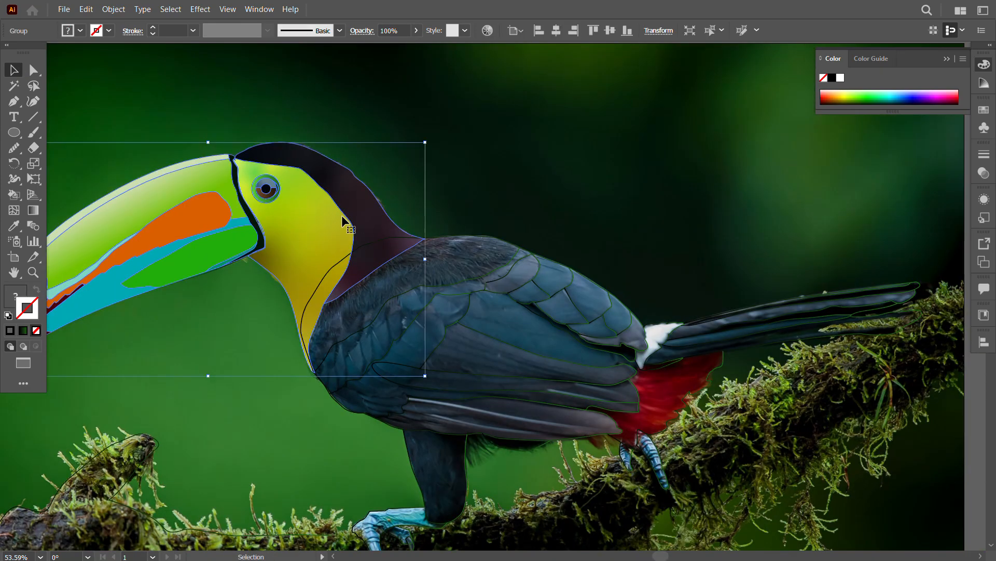
pyautogui.click(113, 9)
pyautogui.moveTo(148, 97)
pyautogui.click(301, 97)
pyautogui.moveTo(445, 174); pyautogui.dragTo(395, 73)
pyautogui.moveTo(249, 113); pyautogui.dragTo(975, 549)
pyautogui.press('z')
pyautogui.moveTo(648, 514); pyautogui.dragTo(506, 457)
pyautogui.moveTo(507, 457); pyautogui.dragTo(292, 242)
pyautogui.click(14, 72)
pyautogui.moveTo(328, 173); pyautogui.dragTo(377, 367)
pyautogui.click(385, 375)
pyautogui.click(346, 383)
pyautogui.click(272, 444)
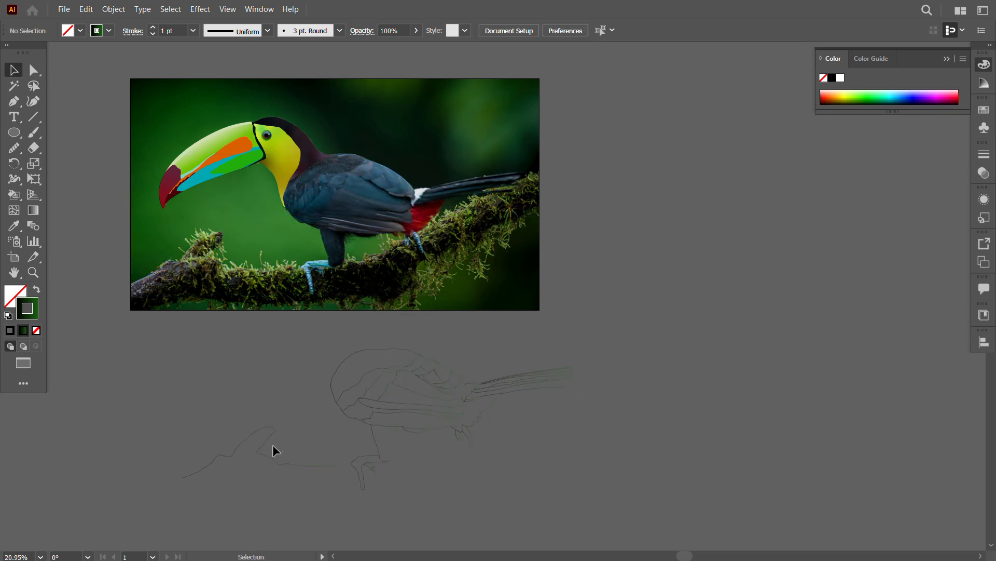
pyautogui.hotkey('ctrl', 'z')
# Step: Select the body, wing, tail, leg and foot outlines without the branch outline and move them above the photo
pyautogui.moveTo(120, 67); pyautogui.dragTo(547, 319)
pyautogui.hotkey('ctrl', 'g')
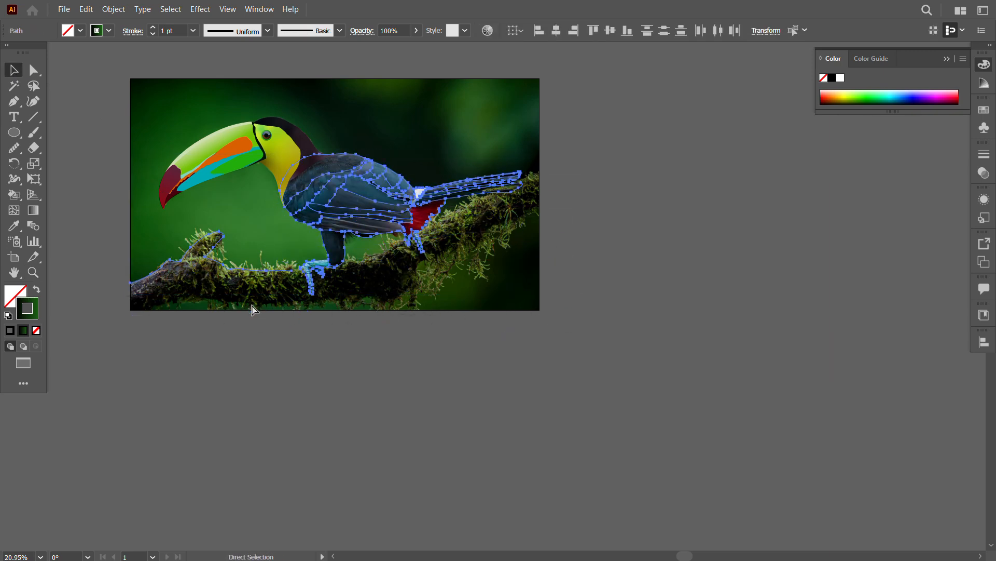
pyautogui.click(244, 295)
pyautogui.moveTo(420, 221); pyautogui.dragTo(343, 170)
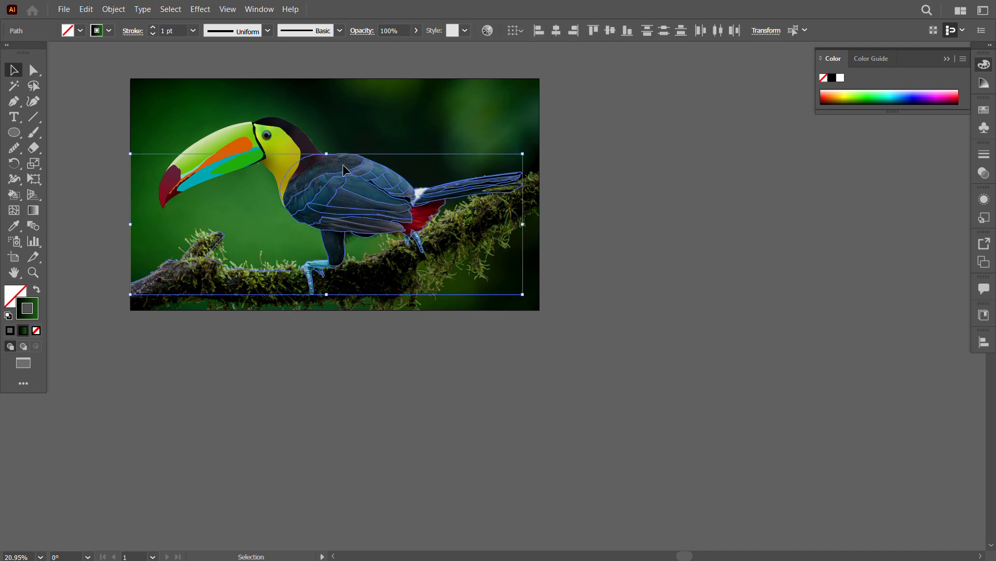
pyautogui.moveTo(364, 223); pyautogui.dragTo(365, 223)
pyautogui.click(293, 155)
pyautogui.moveTo(291, 195); pyautogui.dragTo(507, 343)
pyautogui.click(459, 387)
pyautogui.moveTo(437, 409); pyautogui.dragTo(220, 265)
pyautogui.moveTo(459, 289); pyautogui.dragTo(711, 469)
pyautogui.moveTo(566, 339); pyautogui.dragTo(363, 167)
pyautogui.moveTo(367, 195)
pyautogui.mouseDown()
pyautogui.moveTo(433, 403)
pyautogui.moveTo(386, 155)
pyautogui.mouseUp()
# Step: Give the moved toucan outlines a solid white stroke instead of the gradient
pyautogui.click(840, 77)
pyautogui.click(720, 285)
pyautogui.moveTo(514, 344)
pyautogui.mouseDown()
pyautogui.moveTo(536, 298)
pyautogui.moveTo(532, 306)
pyautogui.mouseUp()
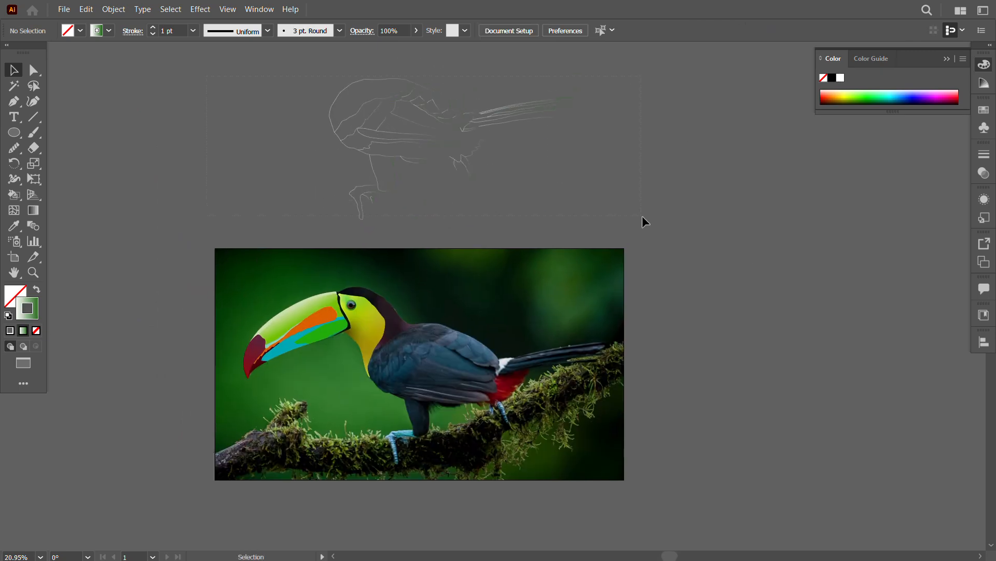
pyautogui.moveTo(642, 217); pyautogui.dragTo(643, 217)
pyautogui.click(10, 331)
# Step: Move the white toucan outlines onto the upper part of the photo, offset from the photographed body and overlapping the head
pyautogui.click(536, 225)
pyautogui.moveTo(537, 225); pyautogui.dragTo(543, 167)
pyautogui.moveTo(552, 182)
pyautogui.mouseDown()
pyautogui.moveTo(551, 218)
pyautogui.moveTo(361, 85)
pyautogui.moveTo(377, 249)
pyautogui.mouseUp()
pyautogui.moveTo(590, 290); pyautogui.dragTo(650, 332)
pyautogui.press('z')
pyautogui.moveTo(548, 434); pyautogui.dragTo(612, 434)
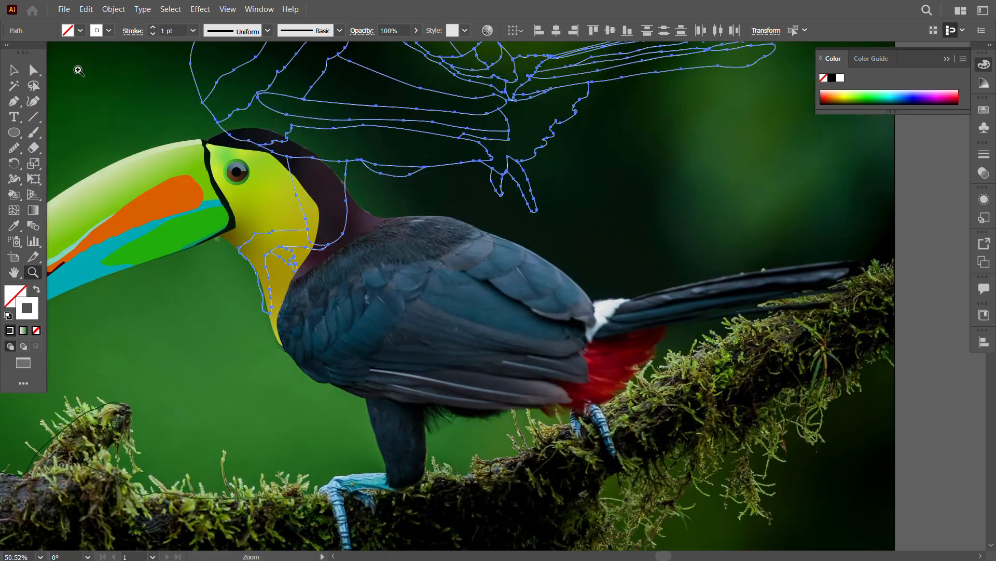
pyautogui.click(14, 70)
pyautogui.moveTo(367, 126); pyautogui.dragTo(355, 205)
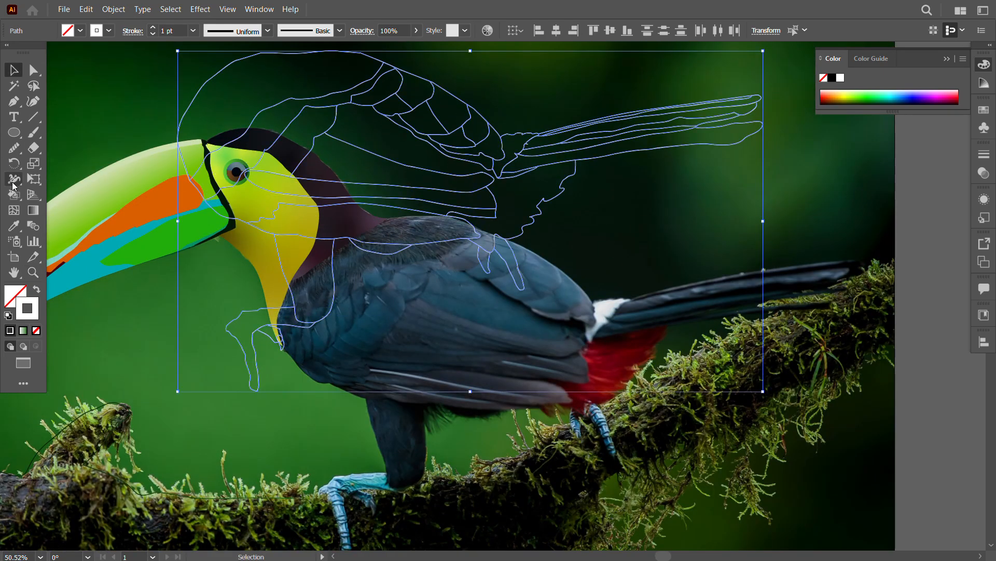
# Step: Turn the white outlines into a Live Paint group and fill the back and chest areas with slate and dark blue sampled from the photo
pyautogui.click(14, 193)
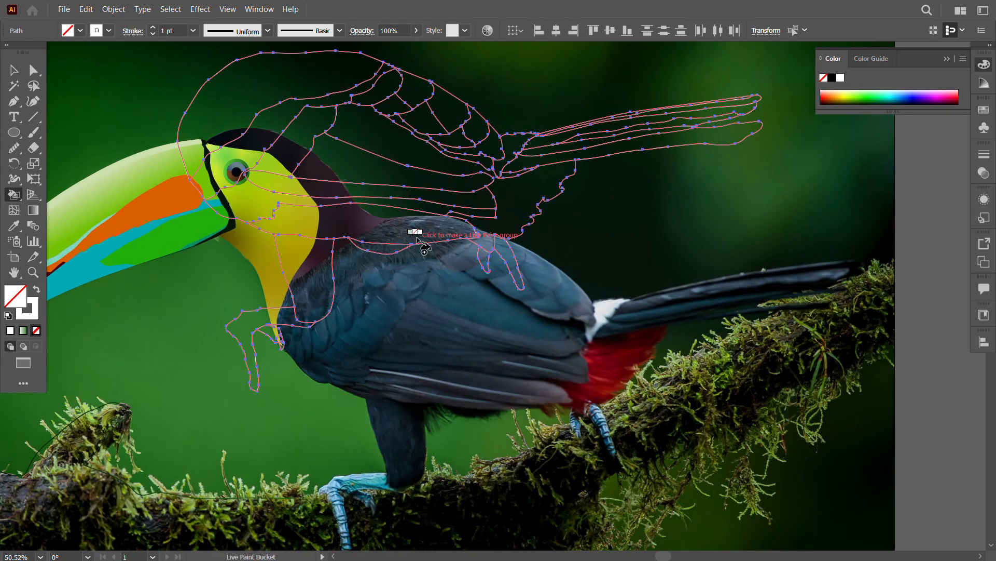
pyautogui.keyDown('alt'); pyautogui.click(563, 373); pyautogui.keyUp('alt')
pyautogui.click(222, 113)
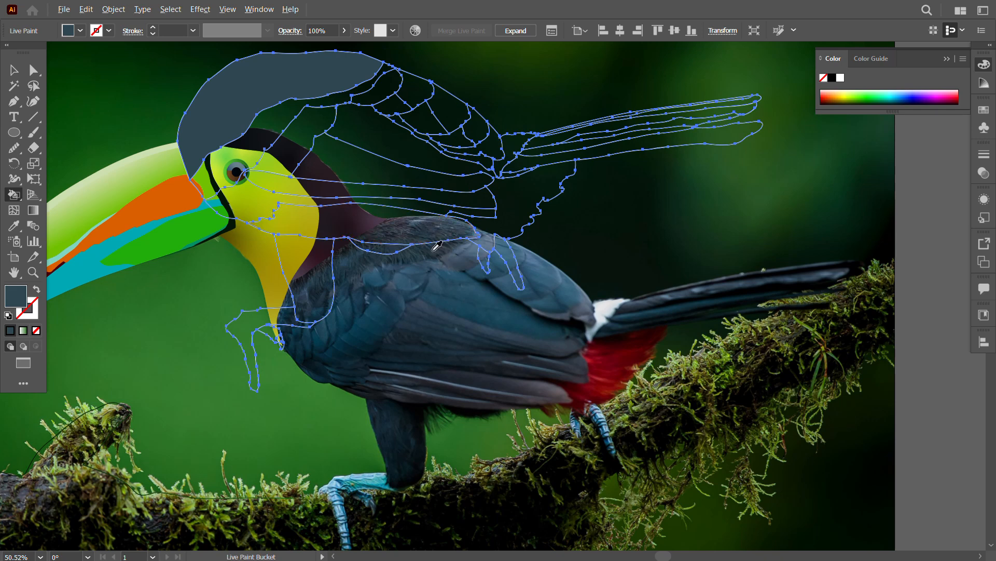
pyautogui.click(236, 205)
pyautogui.keyDown('alt'); pyautogui.click(390, 358); pyautogui.keyUp('alt')
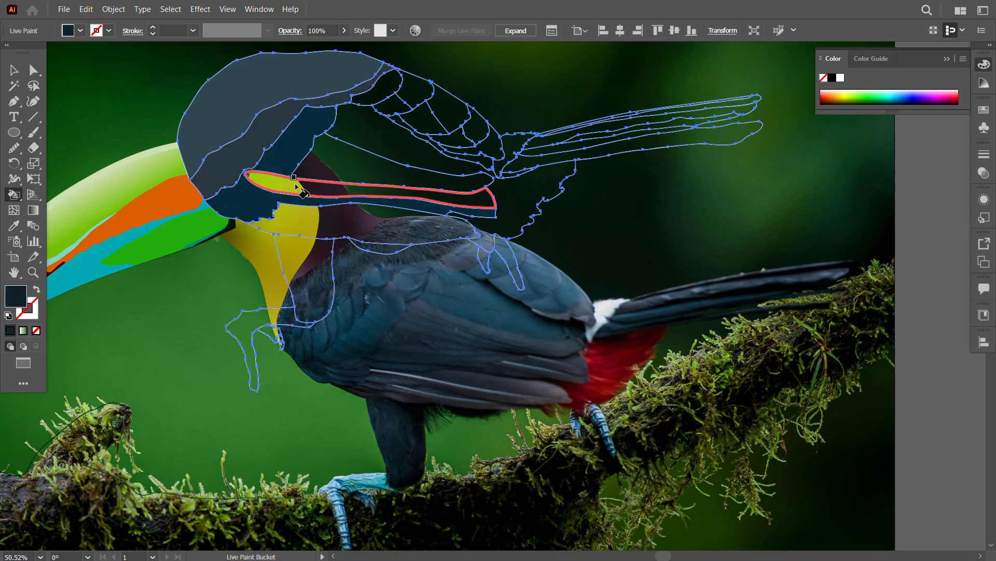
# Step: Fill the long lower wing feather, the large wing panel and the area behind it with dark navy, slate and blue sampled from the photo
pyautogui.click(359, 189)
pyautogui.keyDown('alt'); pyautogui.click(452, 328); pyautogui.keyUp('alt')
pyautogui.click(338, 155)
pyautogui.keyDown('alt'); pyautogui.click(474, 300); pyautogui.keyUp('alt')
pyautogui.click(393, 139)
pyautogui.moveTo(469, 258); pyautogui.dragTo(445, 301)
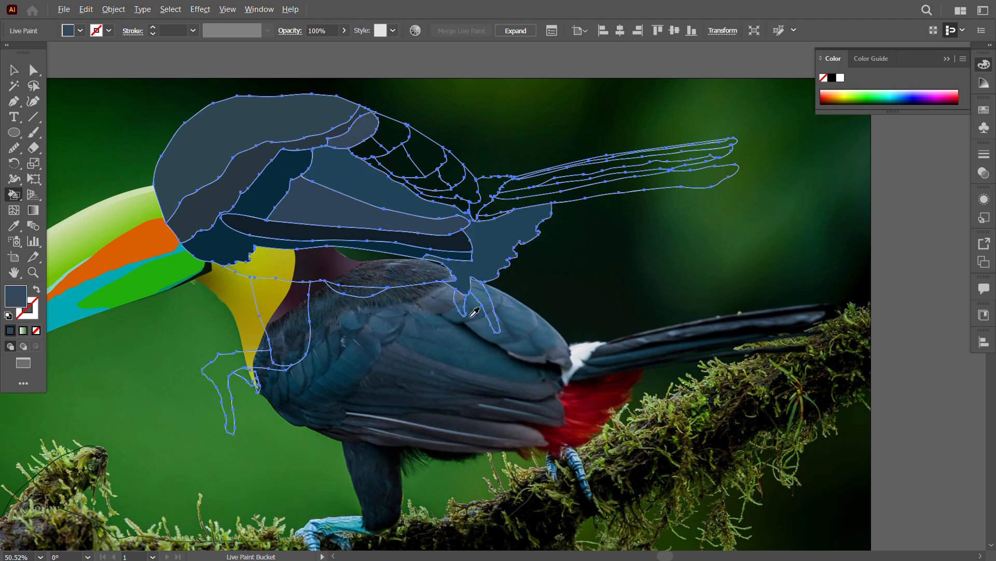
# Step: Fill the first upper wing feathers behind the shoulder with slate and lighter blues sampled from the photo
pyautogui.keyDown('alt'); pyautogui.click(450, 317); pyautogui.keyUp('alt')
pyautogui.click(369, 148)
pyautogui.keyDown('alt'); pyautogui.click(490, 307); pyautogui.keyUp('alt')
pyautogui.click(394, 133)
pyautogui.keyDown('alt'); pyautogui.click(490, 311); pyautogui.keyUp('alt')
pyautogui.click(426, 152)
# Step: Fill the remaining small upper wing feathers towards the rump with dark and mid blues sampled from the photo
pyautogui.keyDown('alt'); pyautogui.click(474, 324); pyautogui.keyUp('alt')
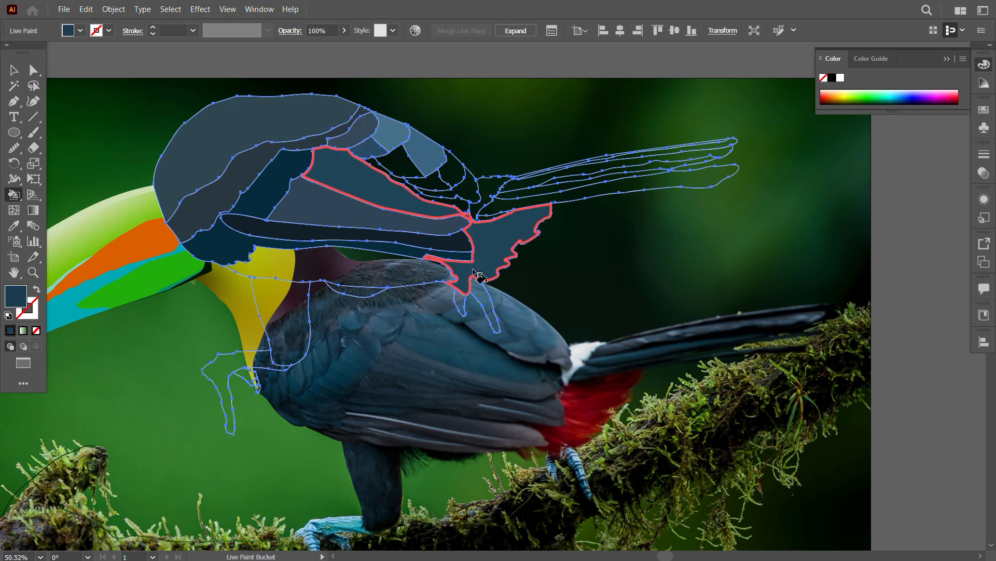
pyautogui.click(474, 271)
pyautogui.keyDown('alt'); pyautogui.click(522, 348); pyautogui.keyUp('alt')
pyautogui.click(432, 199)
pyautogui.keyDown('alt'); pyautogui.click(564, 370); pyautogui.keyUp('alt')
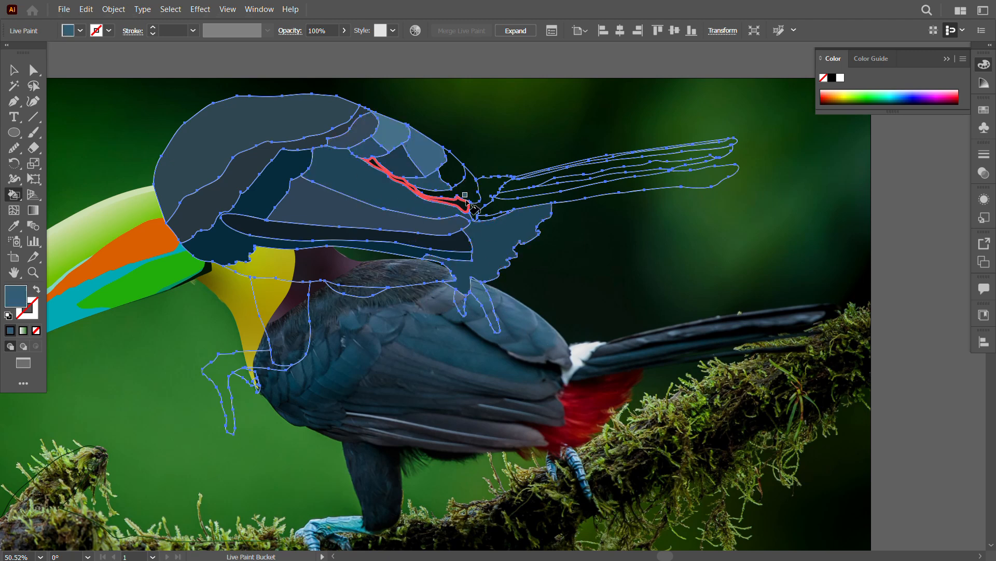
pyautogui.click(471, 195)
pyautogui.keyDown('alt'); pyautogui.click(531, 337); pyautogui.keyUp('alt')
# Step: Fill the rump patch with near-white and the thin upper edge of the tail with grey sampled from the photo
pyautogui.keyDown('alt'); pyautogui.click(581, 359); pyautogui.keyUp('alt')
pyautogui.click(490, 191)
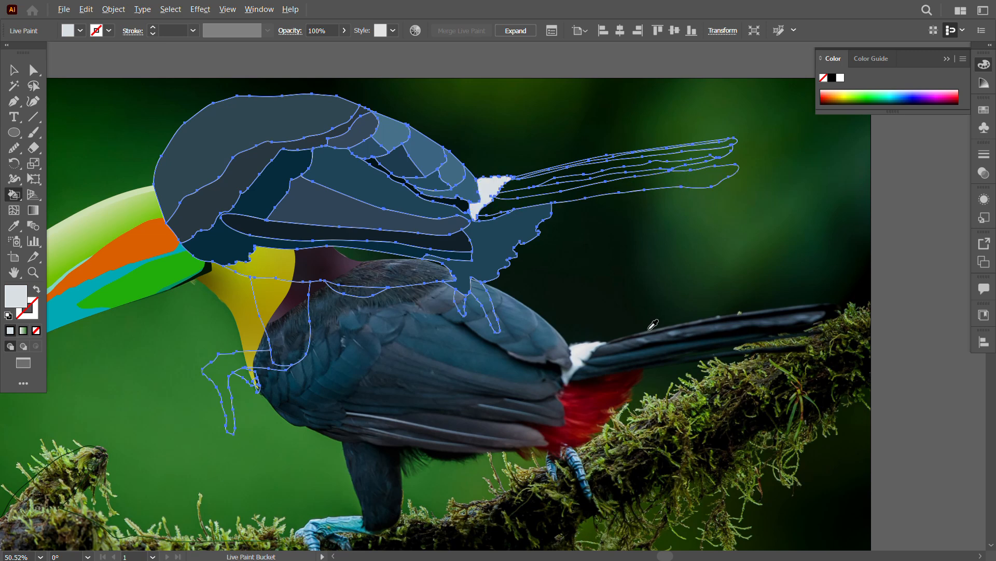
pyautogui.scroll(3, 566, 155)
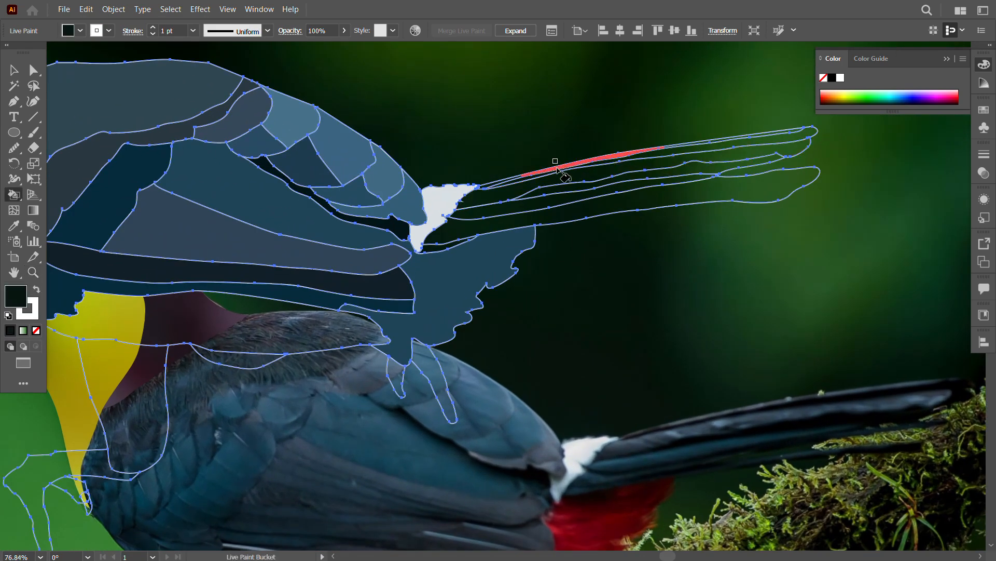
pyautogui.keyDown('alt'); pyautogui.click(809, 400); pyautogui.keyUp('alt')
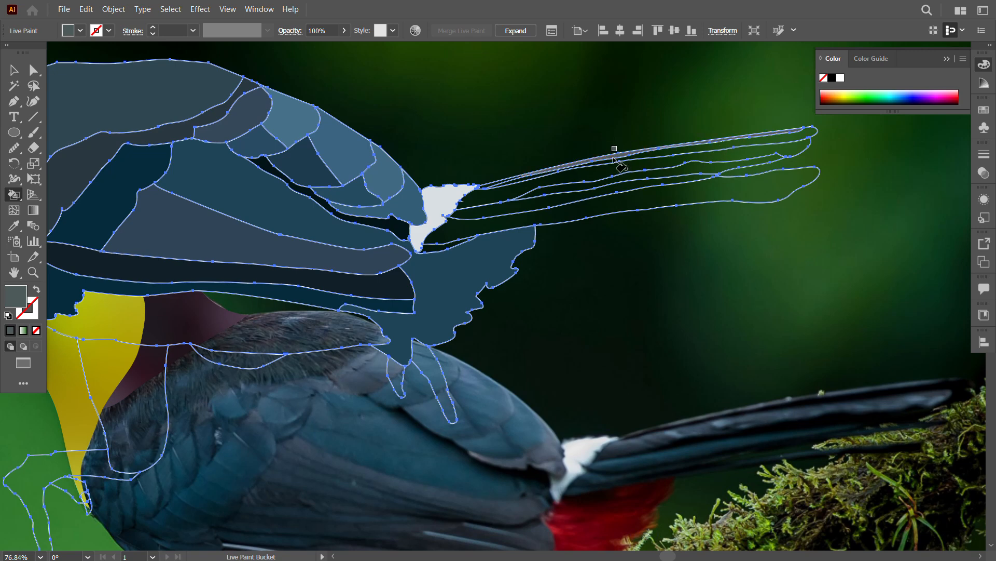
pyautogui.click(686, 150)
# Step: Fill the remaining tail feathers with sampled slate, black and dark teal, and the gap under the rump patch with near-black
pyautogui.keyDown('alt'); pyautogui.click(746, 416); pyautogui.keyUp('alt')
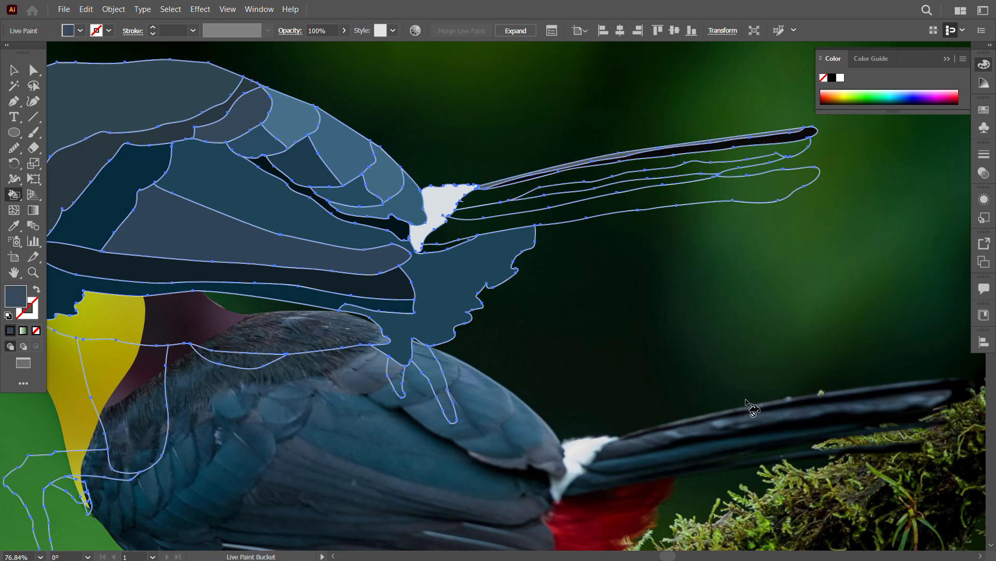
pyautogui.click(695, 156)
pyautogui.keyDown('alt'); pyautogui.click(780, 425); pyautogui.keyUp('alt')
pyautogui.click(566, 195)
pyautogui.keyDown('alt'); pyautogui.click(763, 431); pyautogui.keyUp('alt')
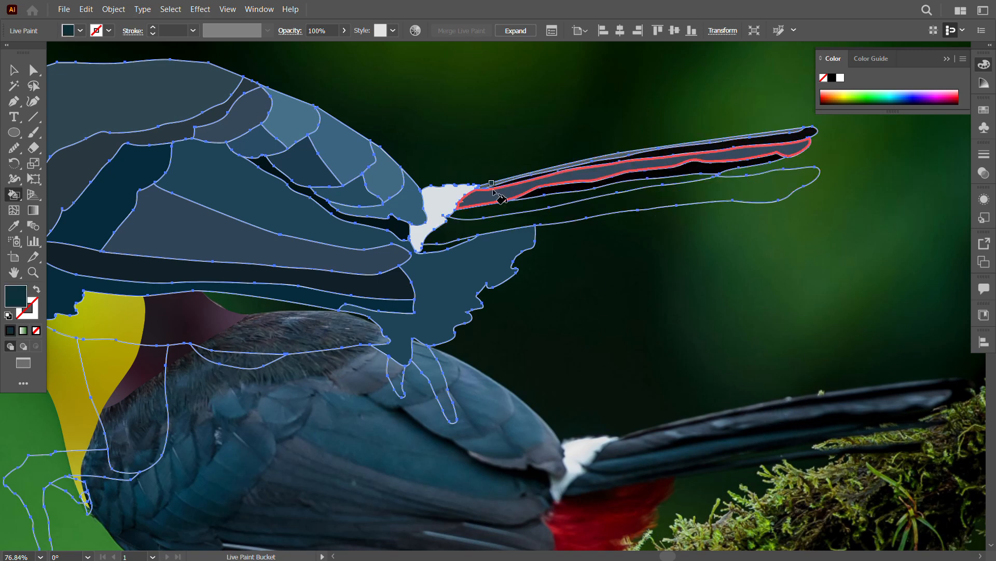
pyautogui.click(488, 234)
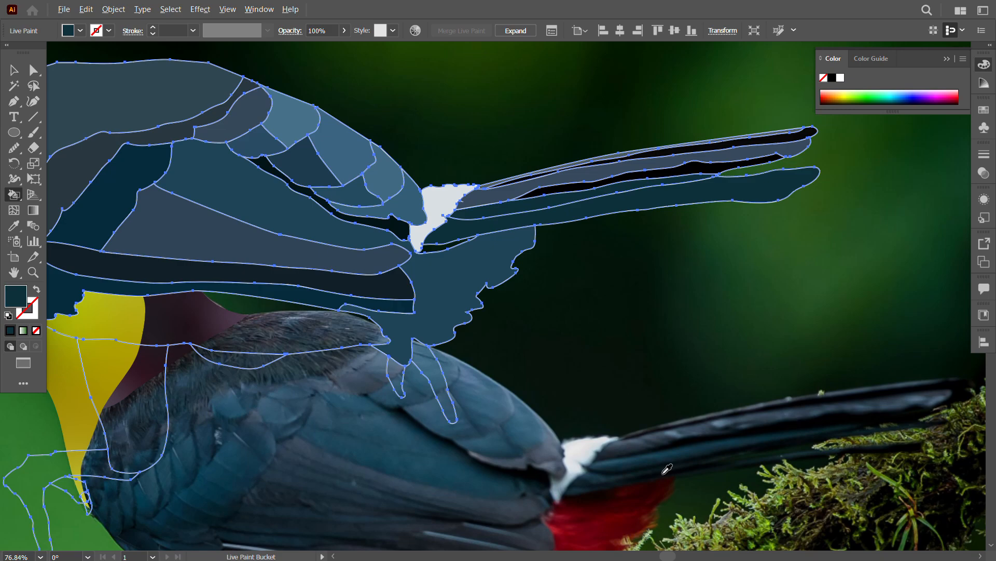
pyautogui.click(433, 247)
# Step: Fill the lower belly band with slate, the front leg with dark navy and the patch beneath the belly with near-black
pyautogui.moveTo(529, 392); pyautogui.dragTo(632, 315)
pyautogui.keyDown('alt'); pyautogui.click(403, 507); pyautogui.keyUp('alt')
pyautogui.click(304, 262)
pyautogui.moveTo(503, 473); pyautogui.dragTo(577, 360)
pyautogui.keyDown('alt'); pyautogui.click(439, 477); pyautogui.keyUp('alt')
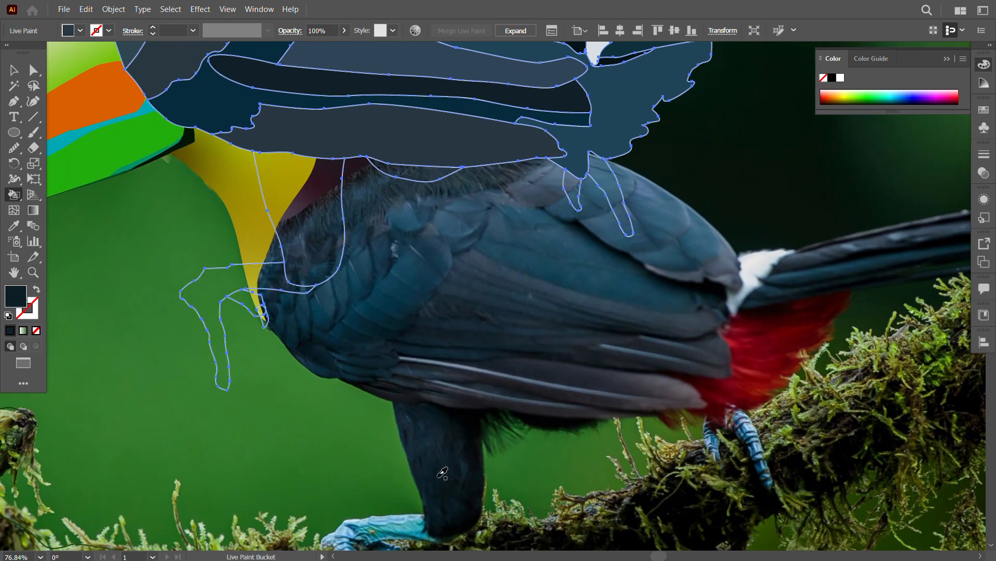
pyautogui.click(316, 208)
pyautogui.keyDown('alt'); pyautogui.click(549, 423); pyautogui.keyUp('alt')
pyautogui.click(421, 173)
# Step: Fill the front foot with teal, the rear foot with blue and the under-tail feathers with dark red sampled from the photo
pyautogui.moveTo(444, 482); pyautogui.dragTo(474, 409)
pyautogui.keyDown('alt'); pyautogui.click(398, 452); pyautogui.keyUp('alt')
pyautogui.moveTo(298, 204); pyautogui.dragTo(268, 222)
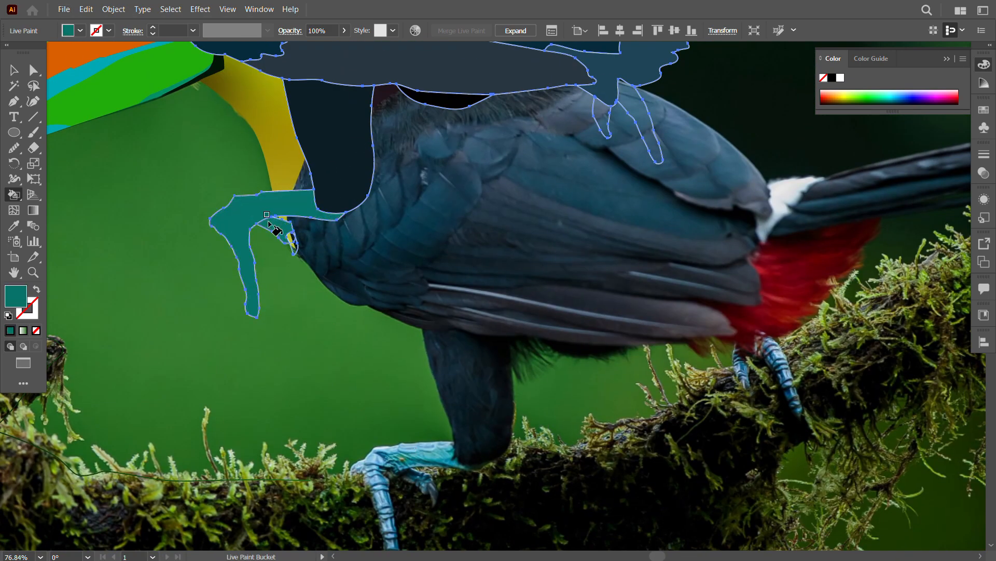
pyautogui.moveTo(622, 360); pyautogui.dragTo(468, 391)
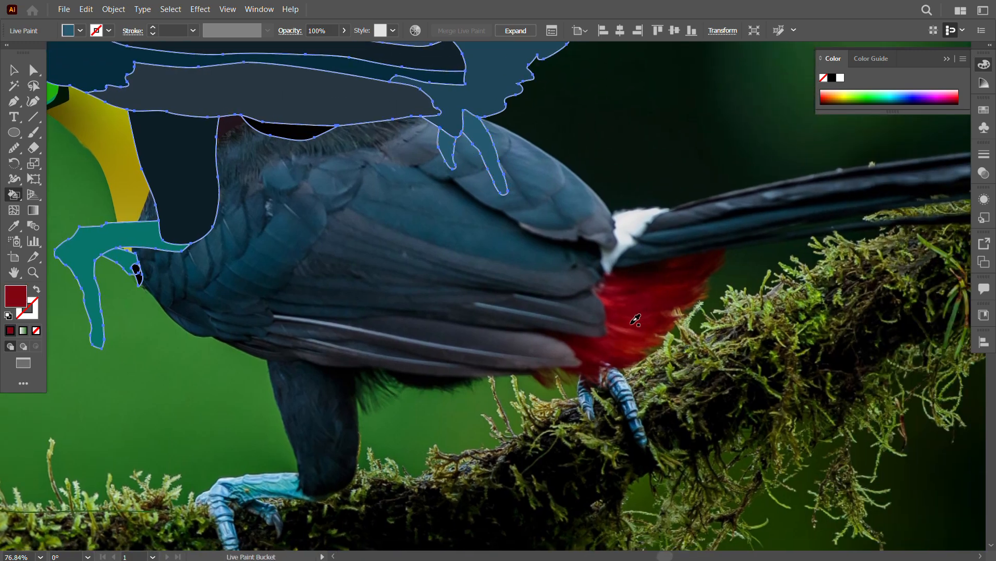
pyautogui.click(501, 89)
# Step: Move the painted body down over the photographed body and expand the Live Paint group
pyautogui.click(13, 70)
pyautogui.moveTo(558, 243); pyautogui.dragTo(444, 221)
pyautogui.click(228, 236)
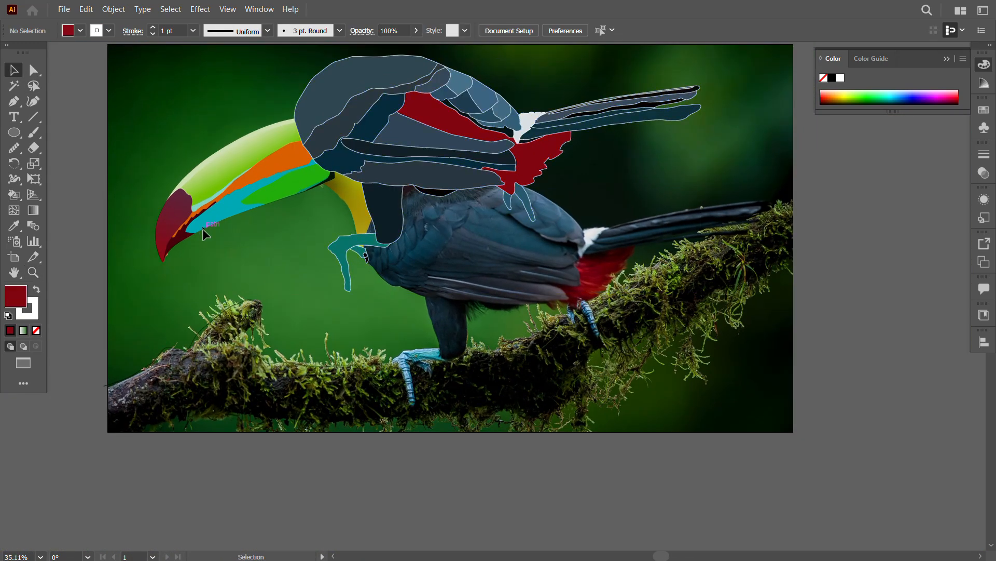
pyautogui.moveTo(404, 174); pyautogui.dragTo(443, 273)
pyautogui.click(113, 9)
pyautogui.click(133, 156)
pyautogui.press('Return')
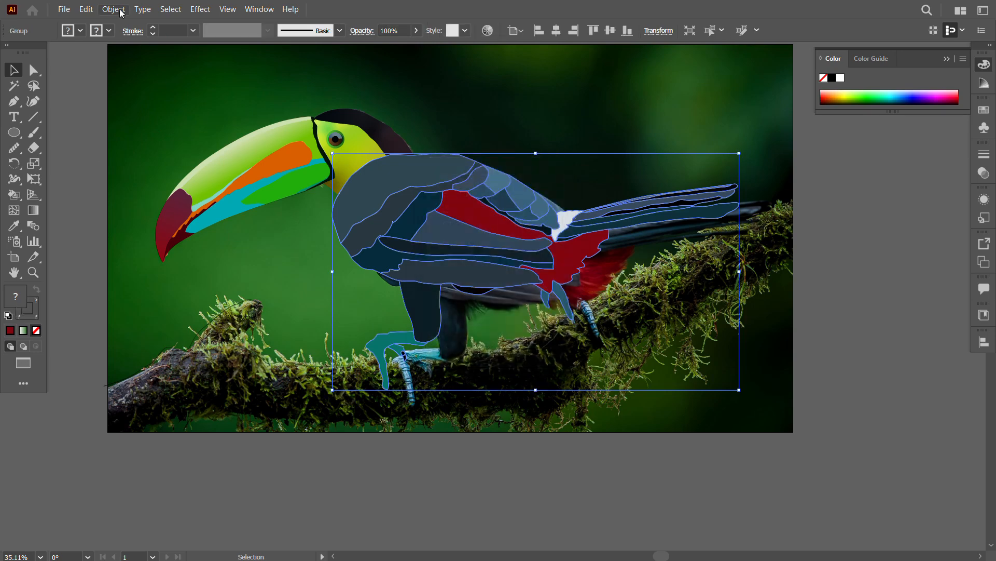
# Step: Separate the expanded body artwork's strokes from its fills and delete the white strokes
pyautogui.click(120, 10)
pyautogui.click(306, 223)
pyautogui.rightClick(435, 211)
pyautogui.click(492, 396)
pyautogui.click(408, 417)
pyautogui.moveTo(428, 261); pyautogui.dragTo(270, 365)
pyautogui.press('Delete')
# Step: Align the filled body artwork with the photographed body and unlock all locked objects
pyautogui.moveTo(432, 238); pyautogui.dragTo(469, 254)
pyautogui.moveTo(317, 269); pyautogui.dragTo(436, 281)
pyautogui.moveTo(688, 322); pyautogui.dragTo(657, 333)
pyautogui.click(402, 158)
pyautogui.moveTo(420, 141); pyautogui.dragTo(453, 308)
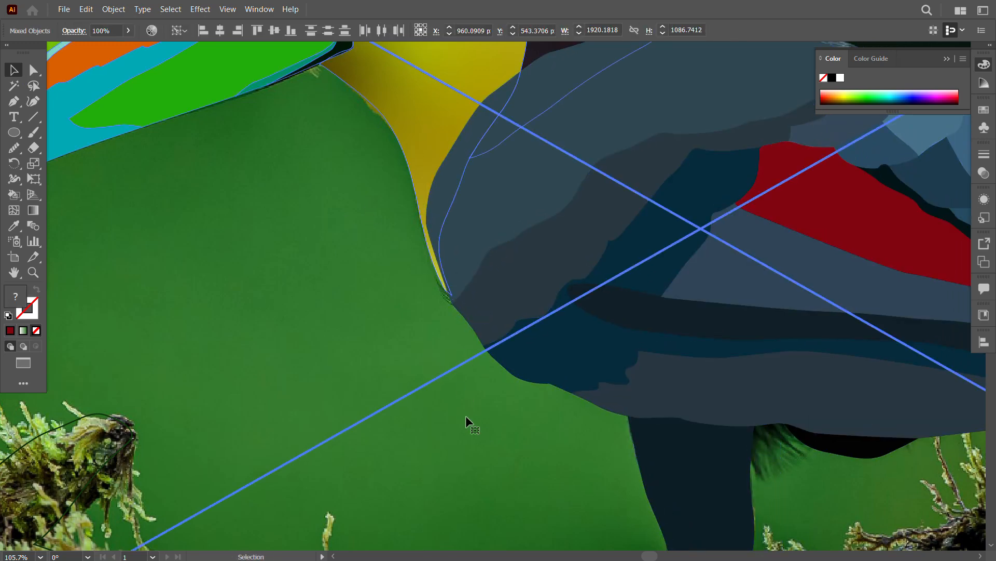
# Step: Select only the background photo and lock it in place
pyautogui.press('z')
pyautogui.moveTo(500, 441); pyautogui.dragTo(455, 347)
pyautogui.click(12, 73)
pyautogui.click(130, 115)
pyautogui.click(235, 155)
pyautogui.hotkey('ctrl', '2')
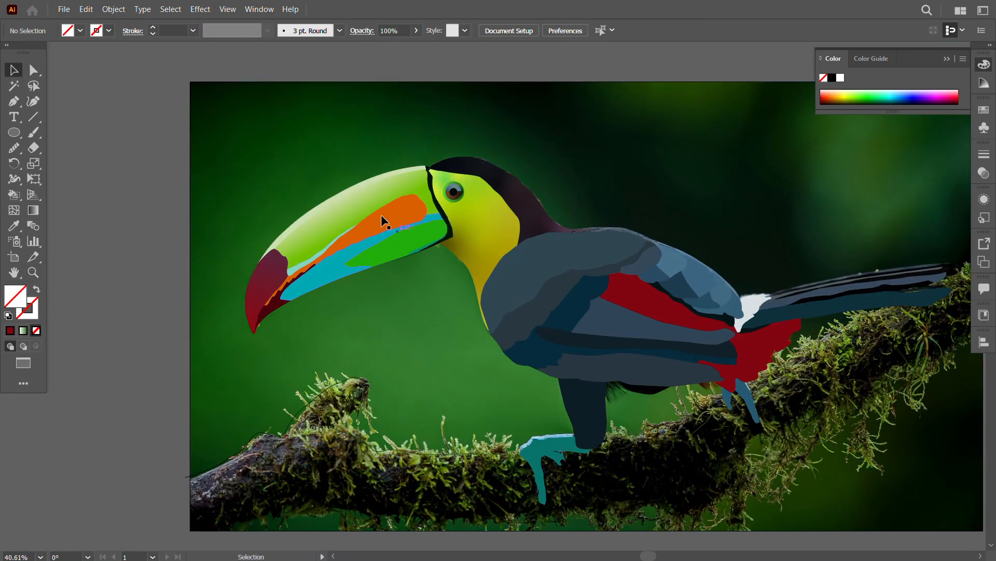
# Step: Bring the head and beak group to the front of the body artwork
pyautogui.moveTo(519, 147); pyautogui.dragTo(706, 433)
pyautogui.click(605, 508)
pyautogui.moveTo(484, 291); pyautogui.dragTo(485, 289)
pyautogui.click(350, 202)
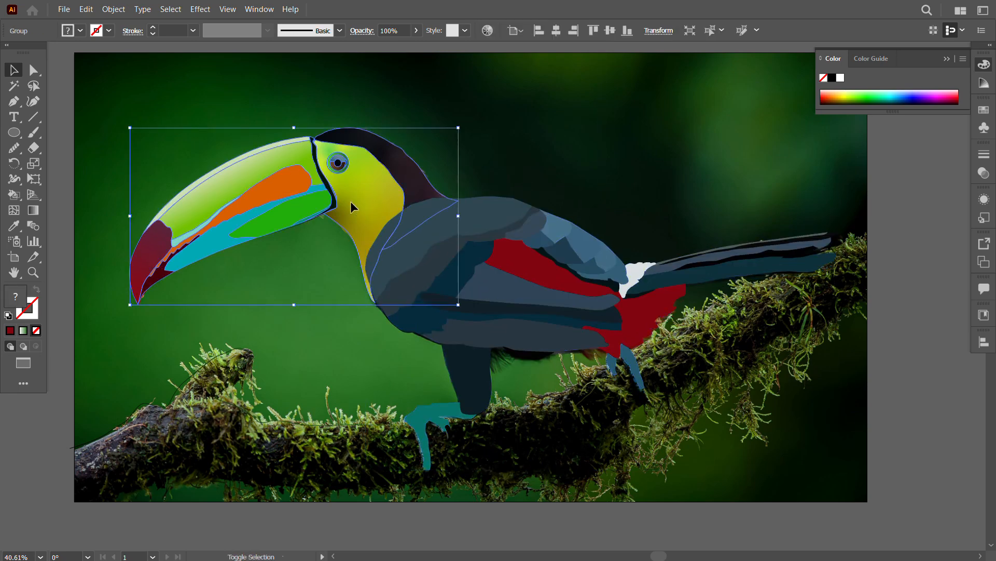
pyautogui.rightClick(352, 206)
pyautogui.moveTo(389, 440)
pyautogui.click(534, 442)
pyautogui.click(571, 395)
# Step: Select all the unlocked toucan and branch artwork and move it downward off the photo
pyautogui.hotkey('ctrl', 'a')
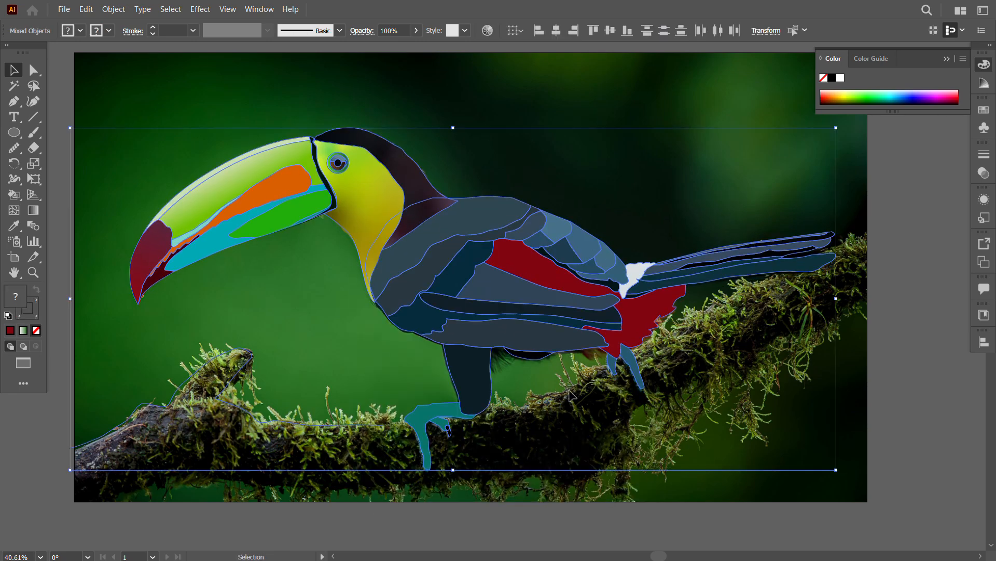
pyautogui.moveTo(630, 509); pyautogui.dragTo(591, 420)
pyautogui.click(562, 478)
pyautogui.moveTo(418, 237); pyautogui.dragTo(311, 196)
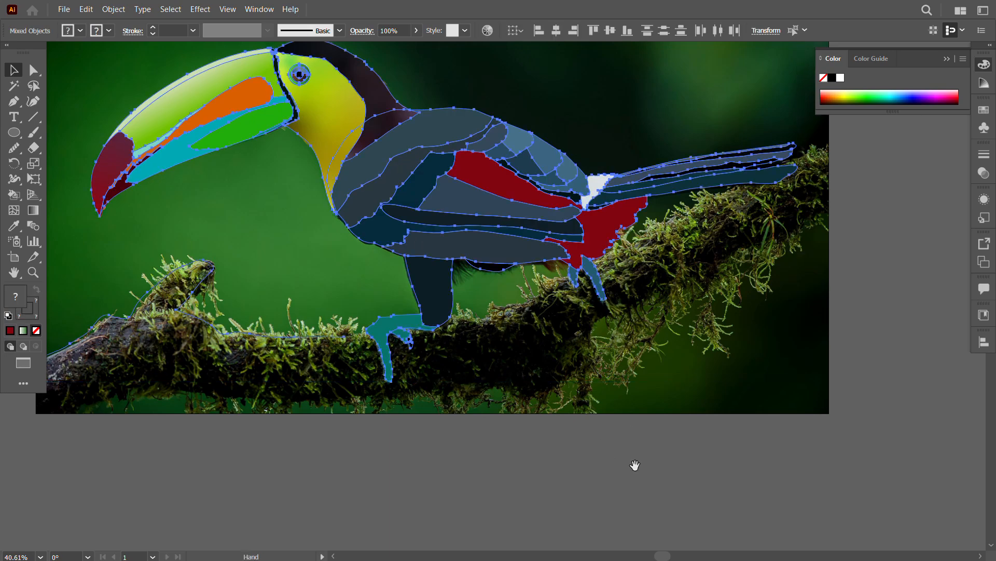
pyautogui.moveTo(634, 465); pyautogui.dragTo(612, 401)
pyautogui.moveTo(451, 147); pyautogui.dragTo(556, 469)
pyautogui.moveTo(556, 468); pyautogui.dragTo(494, 278)
# Step: Move the toucan artwork further down into the empty canvas, clear of the photo's lower edge
pyautogui.click(673, 460)
pyautogui.click(335, 403)
pyautogui.moveTo(466, 247); pyautogui.dragTo(448, 322)
pyautogui.click(724, 493)
pyautogui.click(549, 397)
pyautogui.click(719, 439)
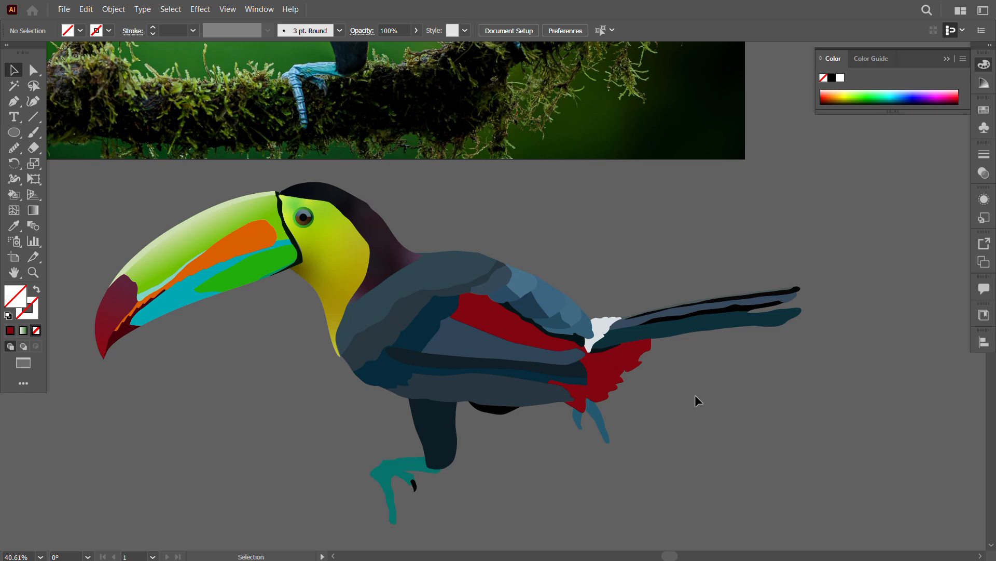
pyautogui.scroll(-3, 696, 397)
# Step: Move the toucan's head and body back up so they overlap the lower edge of the photo
pyautogui.moveTo(415, 303); pyautogui.dragTo(405, 299)
pyautogui.moveTo(415, 307); pyautogui.dragTo(294, 225)
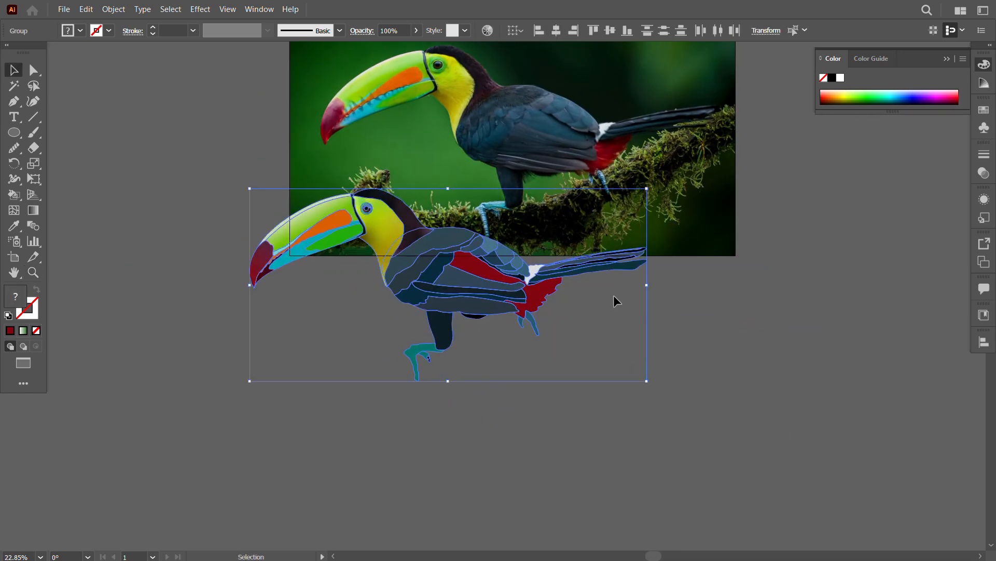
pyautogui.click(613, 295)
pyautogui.moveTo(614, 295); pyautogui.dragTo(617, 372)
pyautogui.click(521, 368)
pyautogui.moveTo(570, 437); pyautogui.dragTo(374, 317)
pyautogui.moveTo(414, 334)
pyautogui.mouseDown()
pyautogui.moveTo(410, 373)
pyautogui.moveTo(410, 340)
pyautogui.mouseUp()
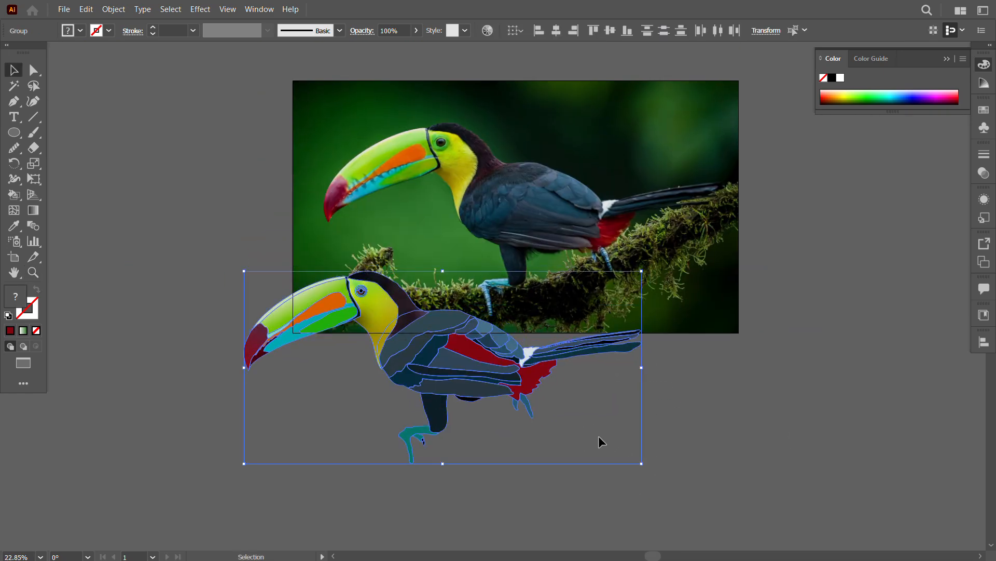
pyautogui.click(699, 426)
# Step: Select the body and head groups together and move them slightly straight up, below the photographed bird
pyautogui.click(439, 335)
pyautogui.press('z')
pyautogui.moveTo(475, 356); pyautogui.dragTo(392, 365)
pyautogui.click(14, 70)
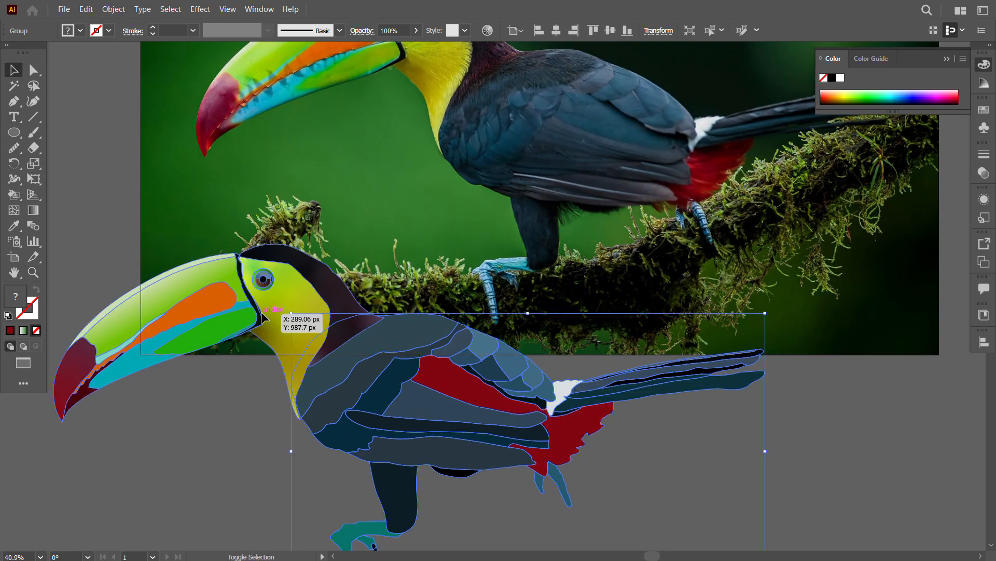
pyautogui.keyDown('shift'); pyautogui.click(275, 311); pyautogui.keyUp('shift')
pyautogui.moveTo(275, 312); pyautogui.dragTo(275, 259)
pyautogui.click(633, 447)
pyautogui.moveTo(689, 353); pyautogui.dragTo(659, 402)
# Step: Ungroup the toucan's body and apply a gradient fill to the upper back shape
pyautogui.click(370, 354)
pyautogui.rightClick(370, 353)
pyautogui.click(401, 237)
pyautogui.click(364, 322)
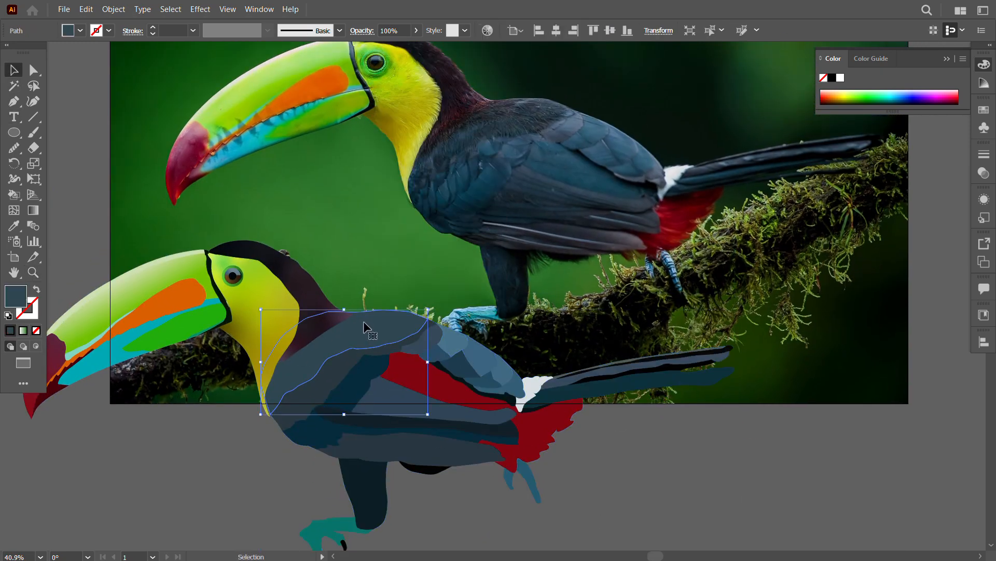
pyautogui.click(23, 330)
# Step: Try to colour a freeform gradient on the upper back by sampling the photo for its colour stops
pyautogui.click(904, 211)
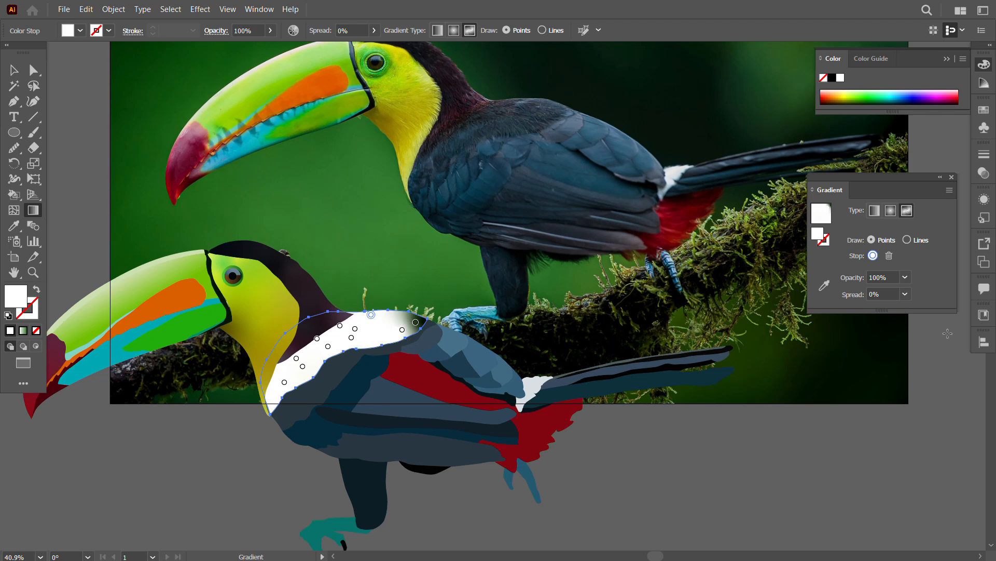
pyautogui.click(829, 289)
pyautogui.click(514, 130)
pyautogui.click(340, 325)
pyautogui.click(446, 154)
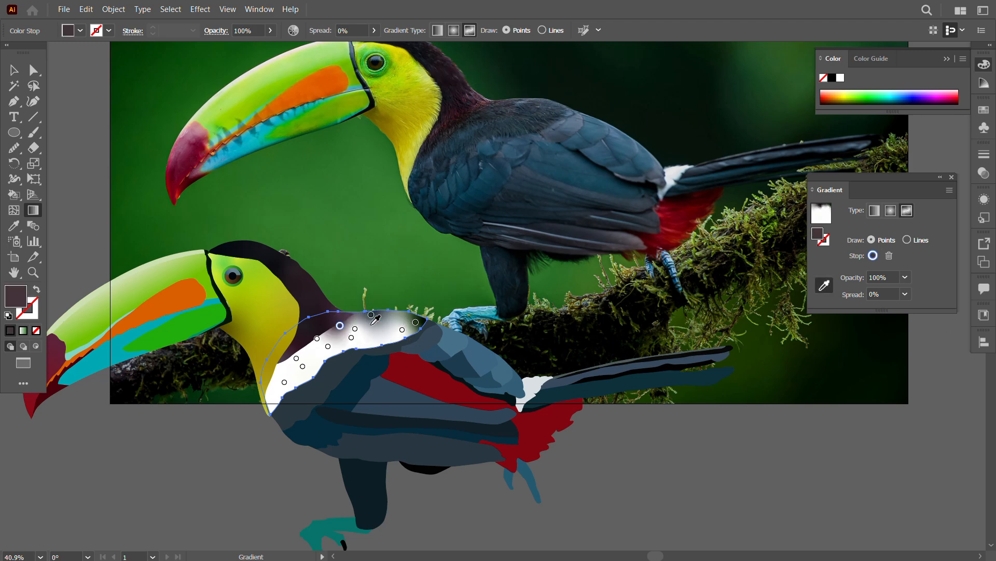
pyautogui.click(355, 328)
pyautogui.click(428, 298)
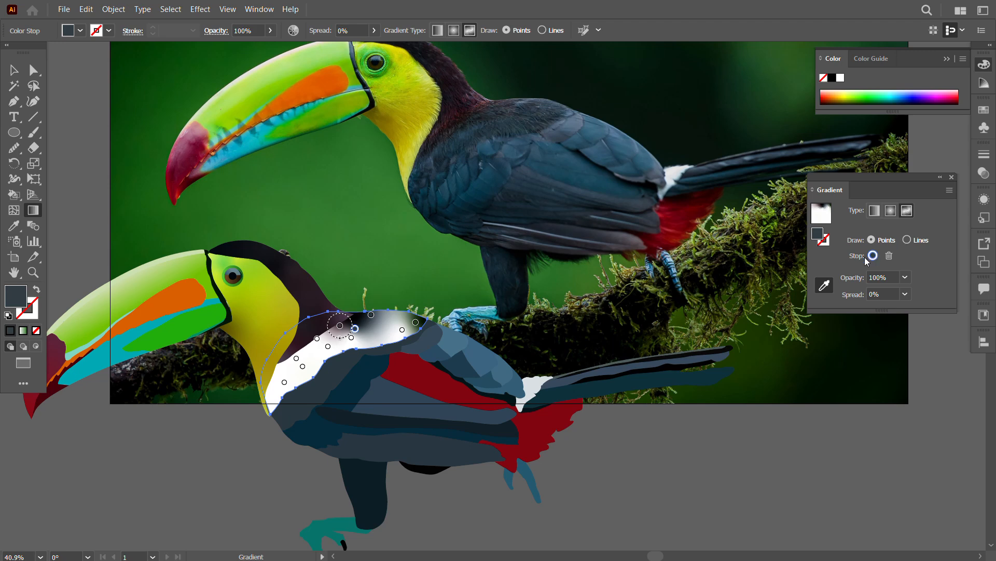
pyautogui.click(890, 255)
pyautogui.click(891, 210)
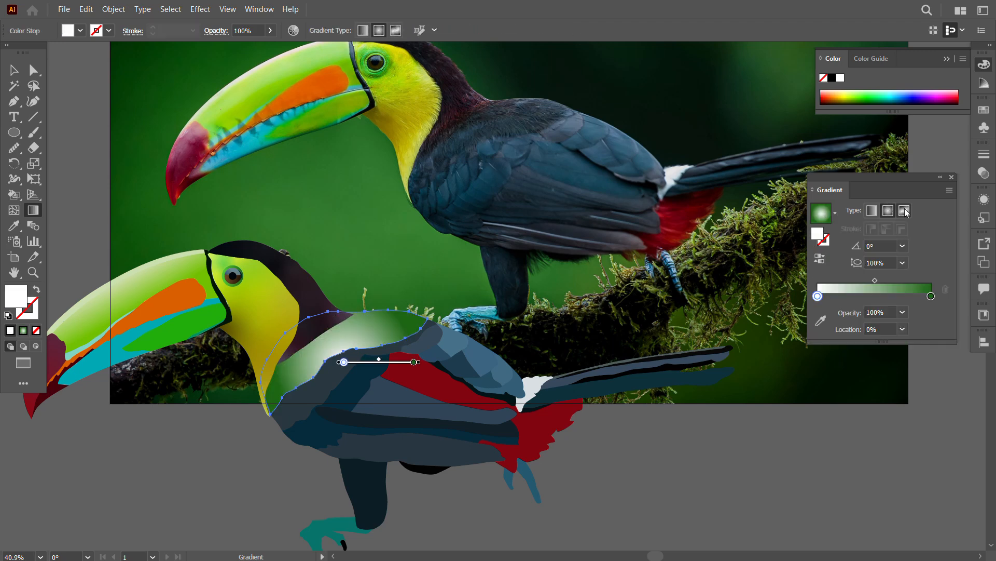
# Step: Give the upper back shape a freeform gradient and spread new colour stops across it
pyautogui.click(907, 210)
pyautogui.click(353, 313)
pyautogui.click(348, 323)
pyautogui.click(370, 321)
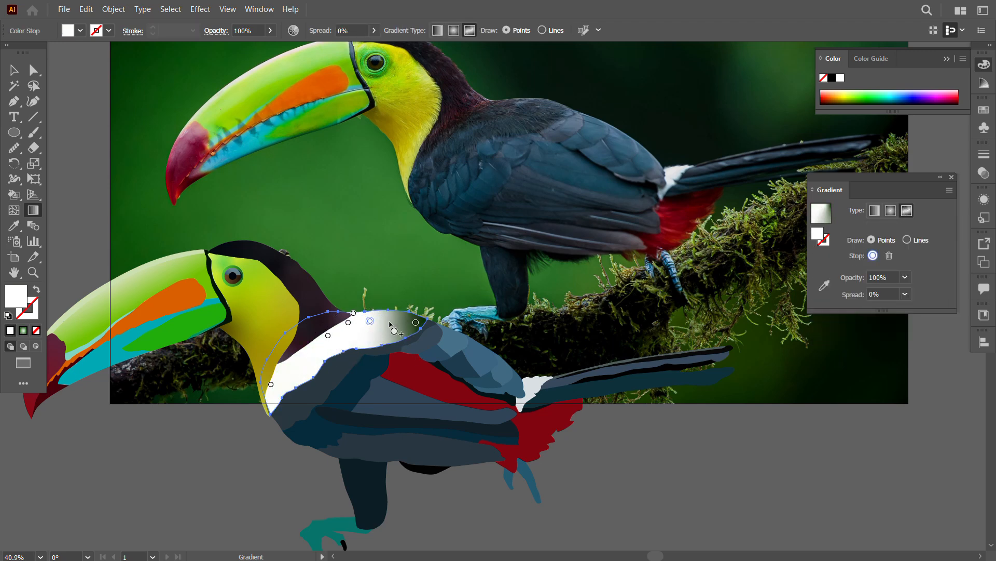
pyautogui.click(390, 320)
pyautogui.click(356, 333)
pyautogui.click(304, 349)
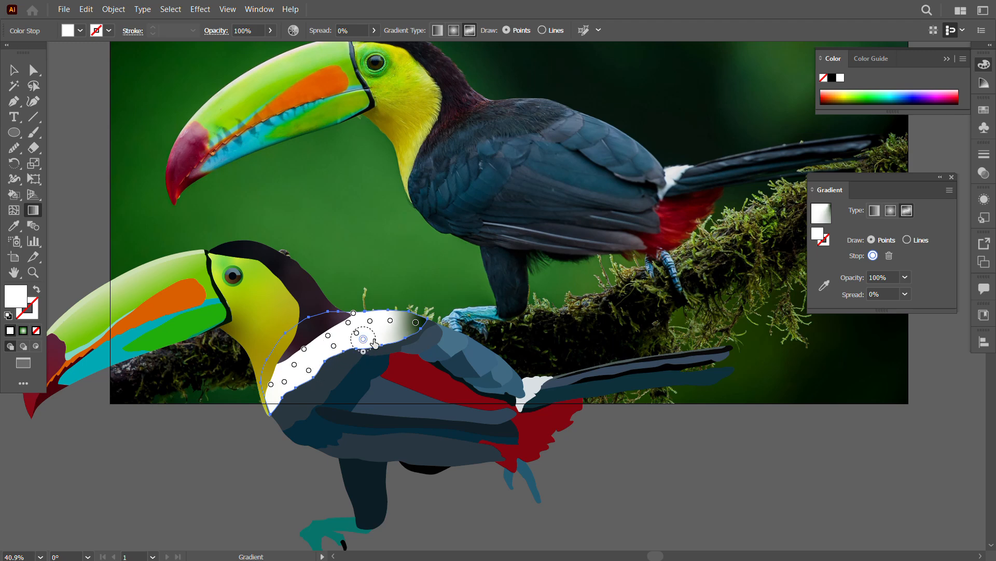
# Step: Recolour the freeform stops at the rear and top of the upper back with slate and dark maroon tones sampled from the photo
pyautogui.click(825, 285)
pyautogui.click(482, 128)
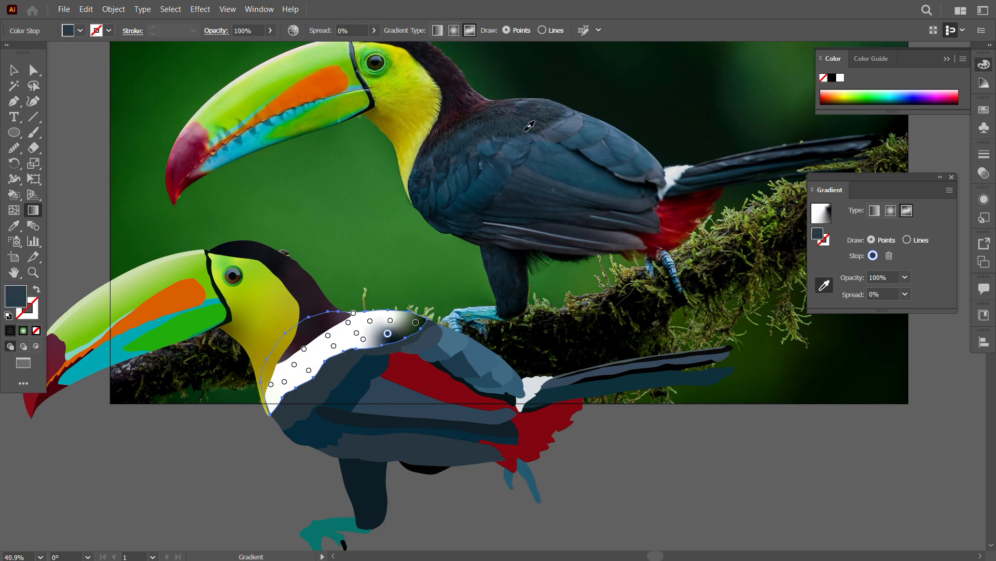
pyautogui.click(511, 111)
pyautogui.click(370, 321)
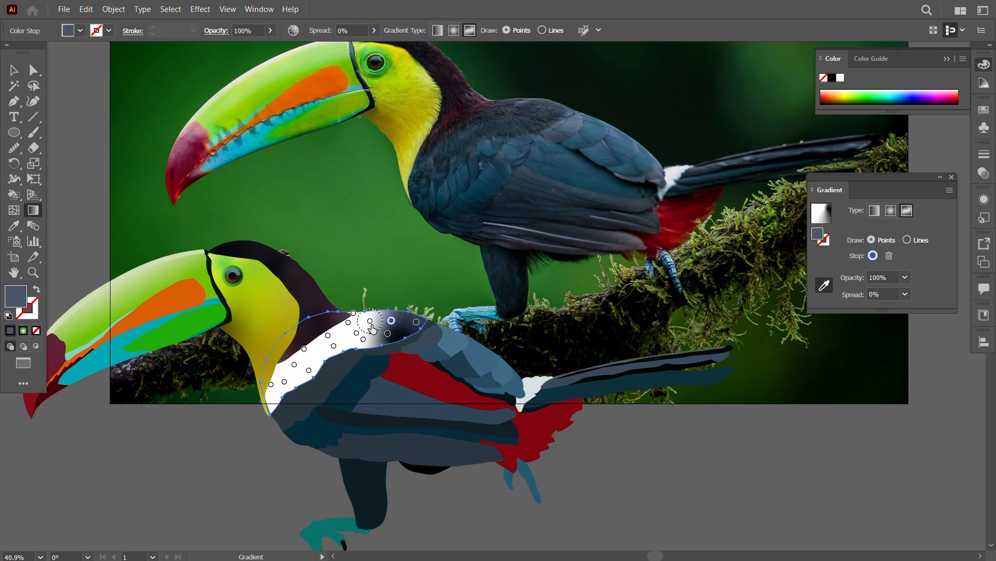
pyautogui.click(496, 115)
pyautogui.click(490, 112)
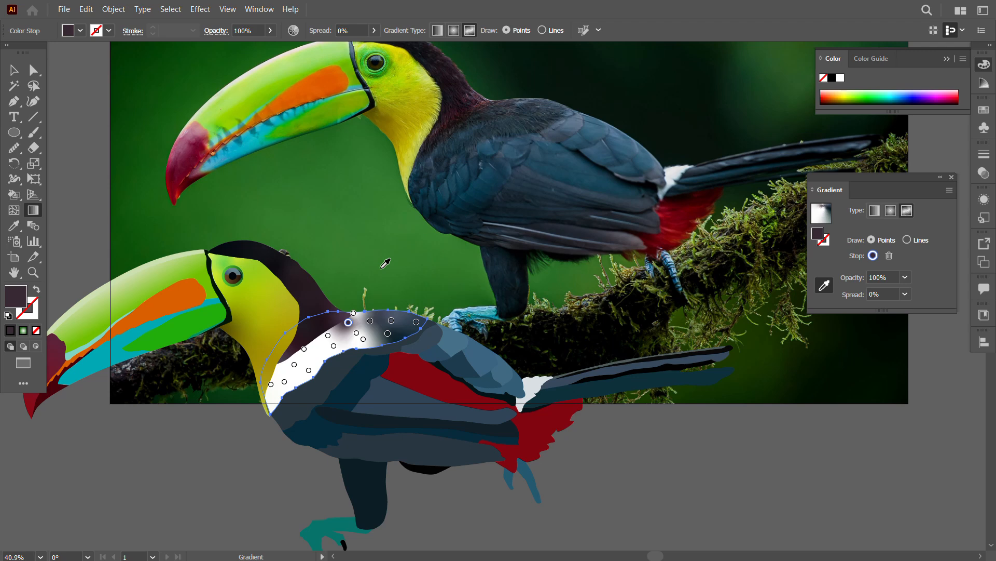
pyautogui.click(353, 313)
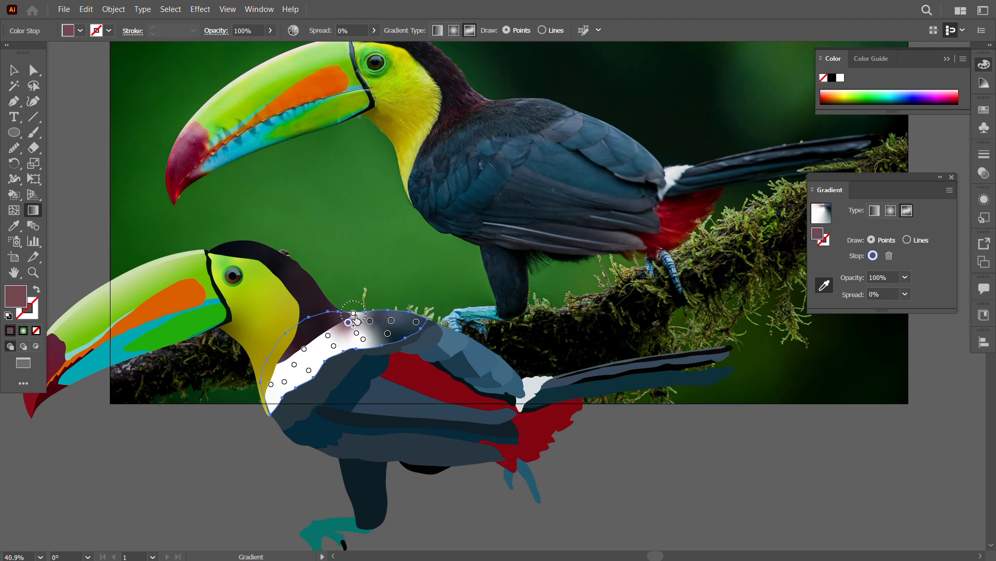
pyautogui.click(485, 102)
pyautogui.click(480, 104)
# Step: Recolour the upper back's stops along the neck and down to the breast with dark plumage tones sampled from the photo
pyautogui.click(348, 322)
pyautogui.click(470, 112)
pyautogui.click(328, 335)
pyautogui.click(448, 168)
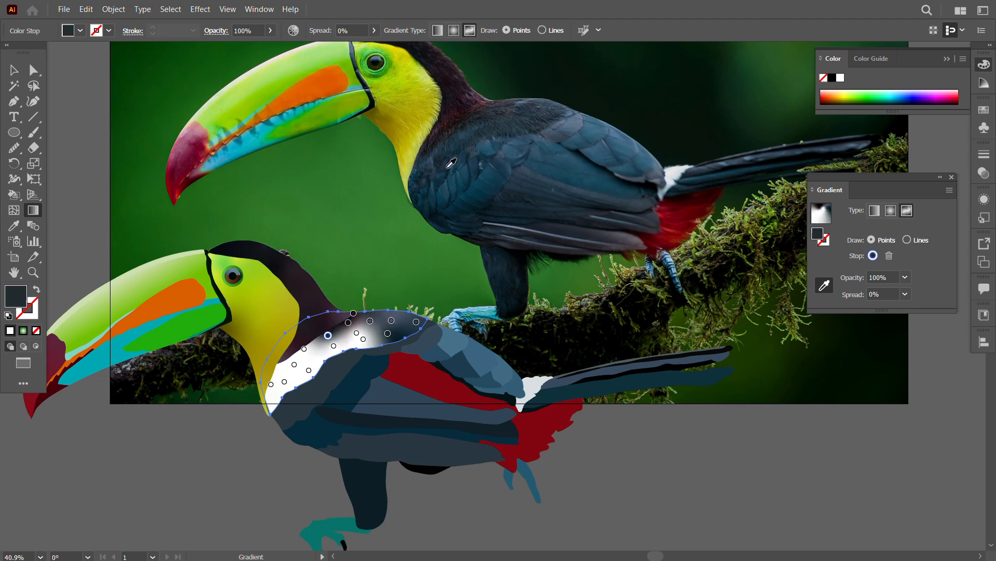
pyautogui.click(305, 349)
pyautogui.click(435, 146)
pyautogui.click(285, 382)
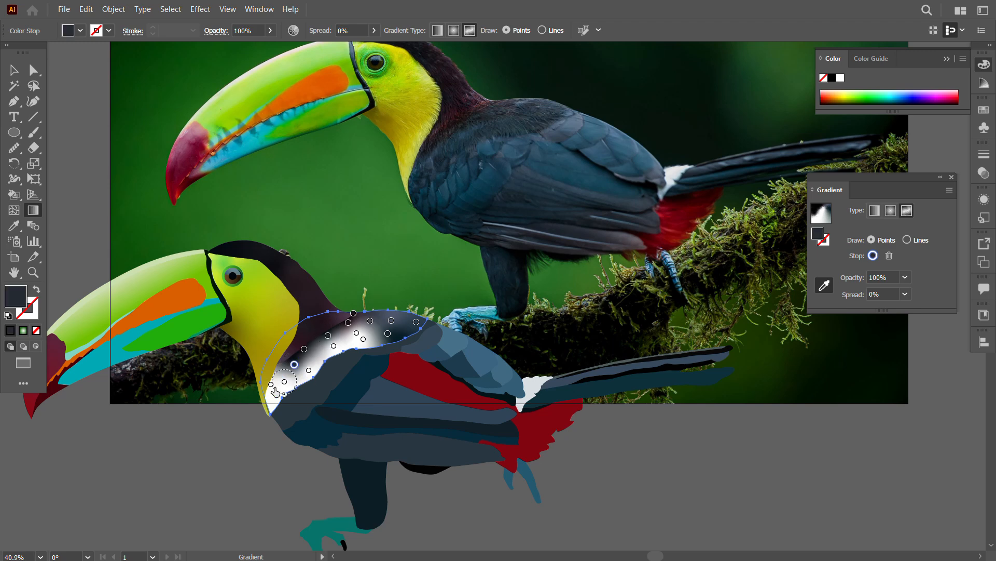
pyautogui.click(271, 384)
pyautogui.click(439, 197)
# Step: Replace the upper back's remaining white stops with dark blue tones sampled from the photo's wing and back, and deselect the shape
pyautogui.click(284, 381)
pyautogui.click(446, 194)
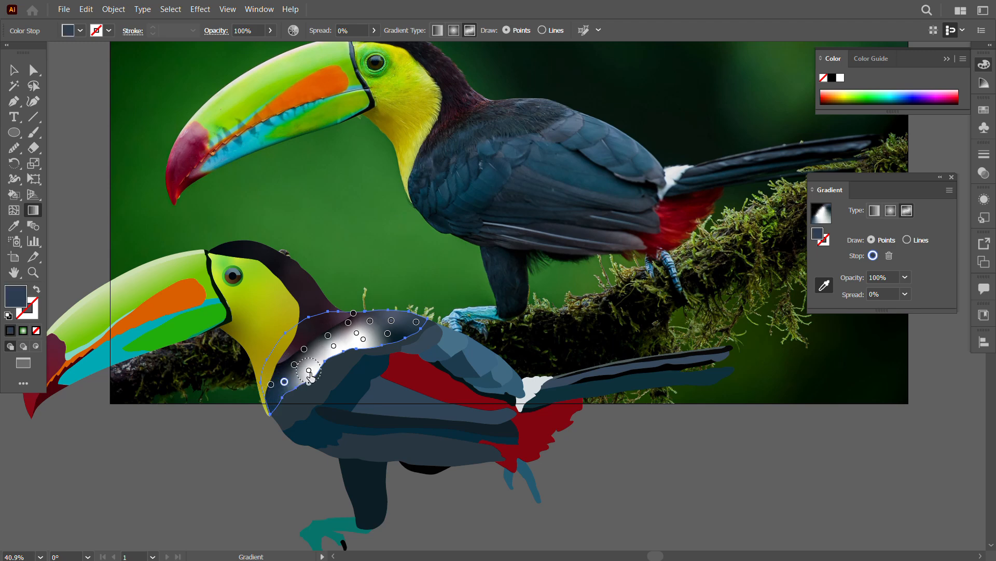
pyautogui.click(449, 148)
pyautogui.click(333, 346)
pyautogui.click(486, 143)
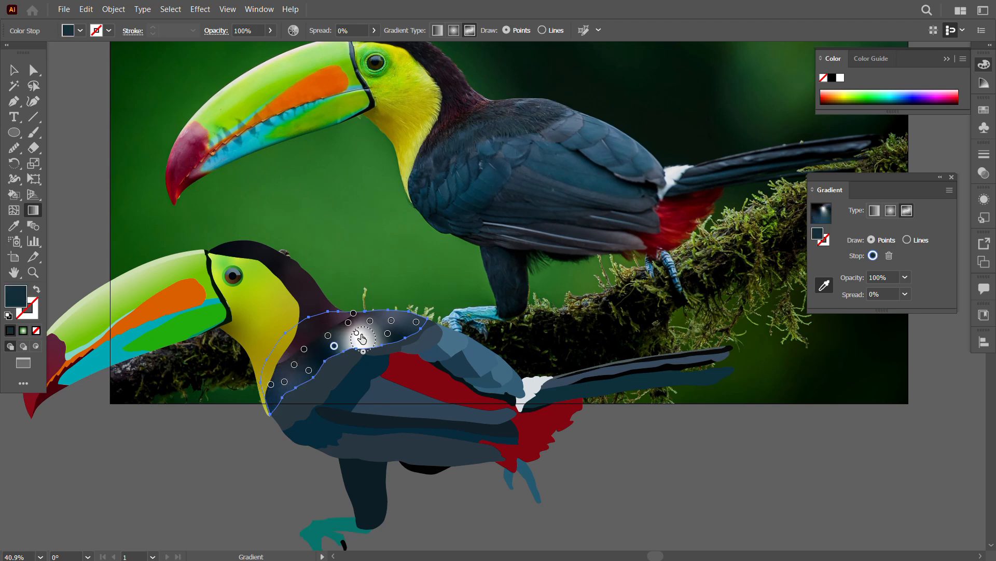
pyautogui.click(364, 339)
pyautogui.click(379, 322)
pyautogui.click(472, 131)
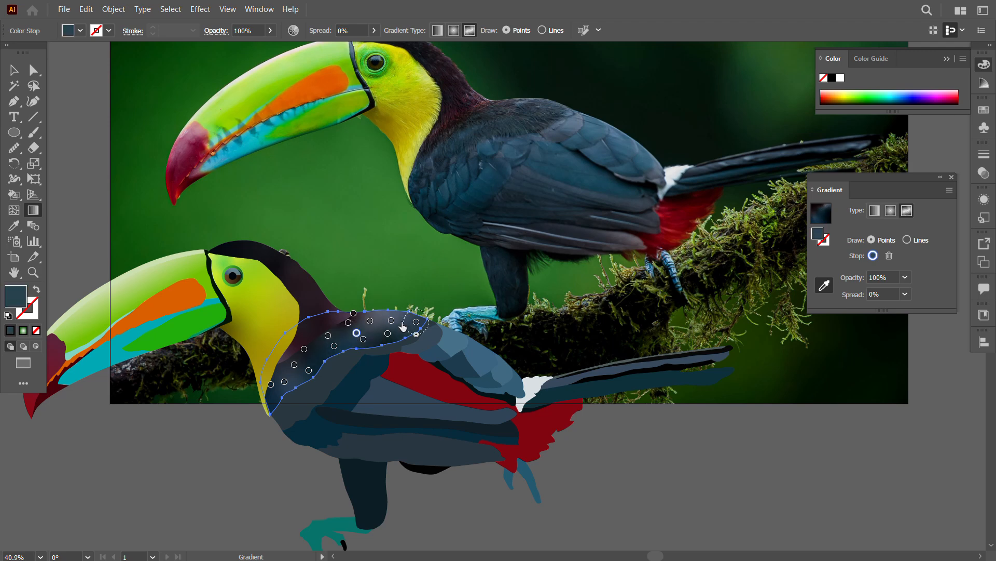
pyautogui.click(20, 77)
pyautogui.click(140, 459)
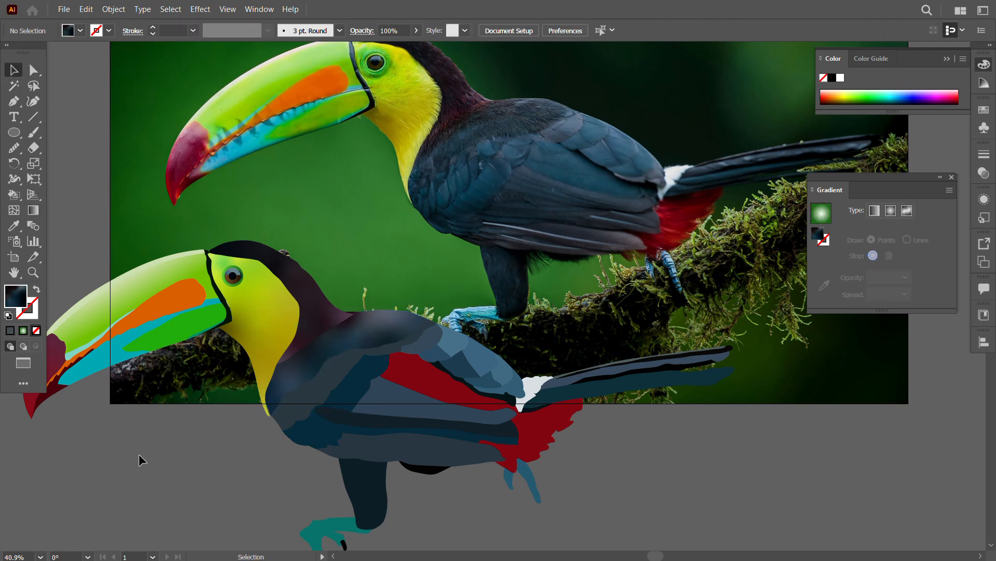
# Step: Reselect the upper back shape and add three more freeform gradient stops along its border with the dark neck
pyautogui.click(315, 331)
pyautogui.press('g')
pyautogui.click(335, 325)
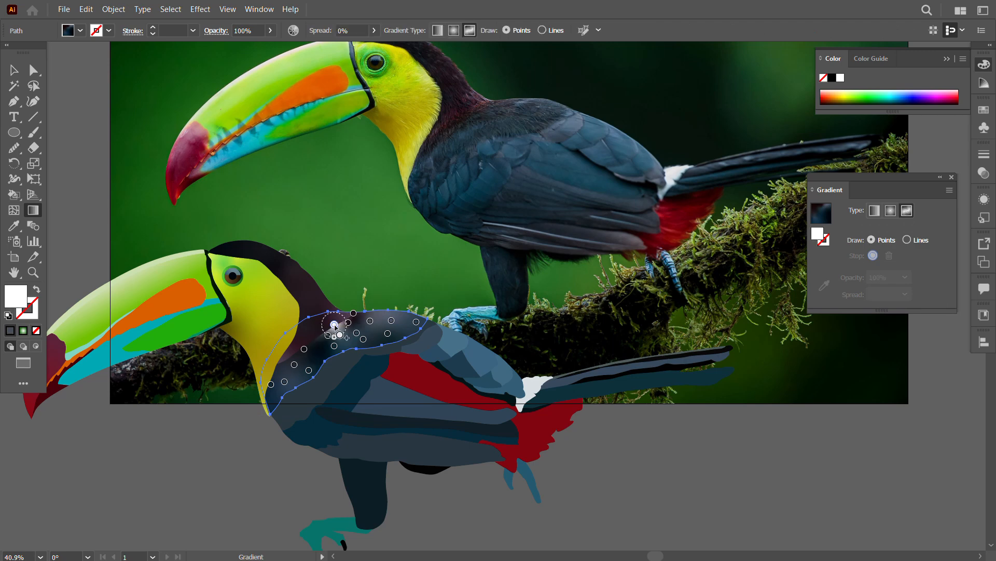
pyautogui.moveTo(334, 325); pyautogui.dragTo(317, 333)
pyautogui.click(291, 353)
# Step: Colour the three added stops dark maroon by sampling the adjoining neck shape, and deselect the upper back
pyautogui.click(824, 285)
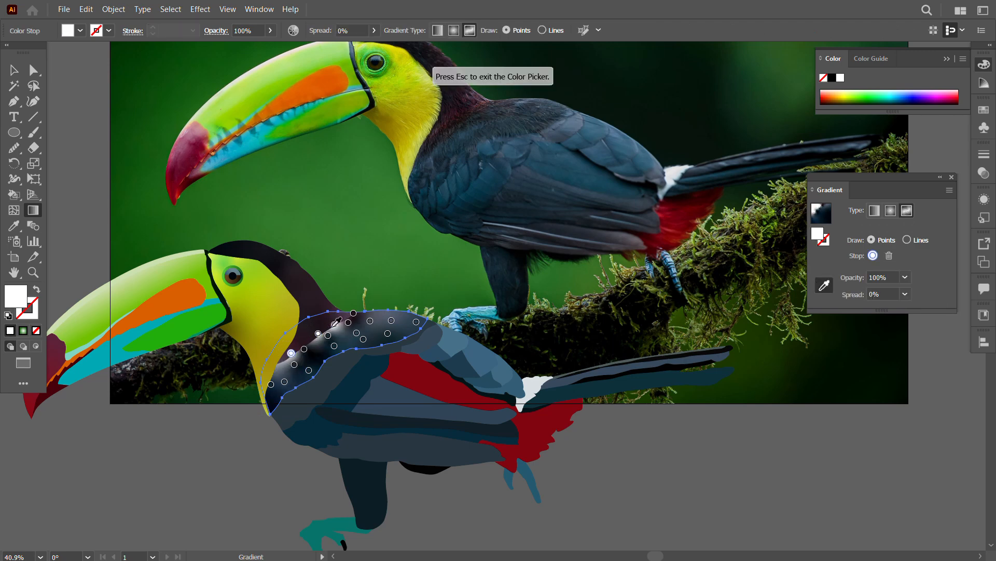
pyautogui.click(335, 329)
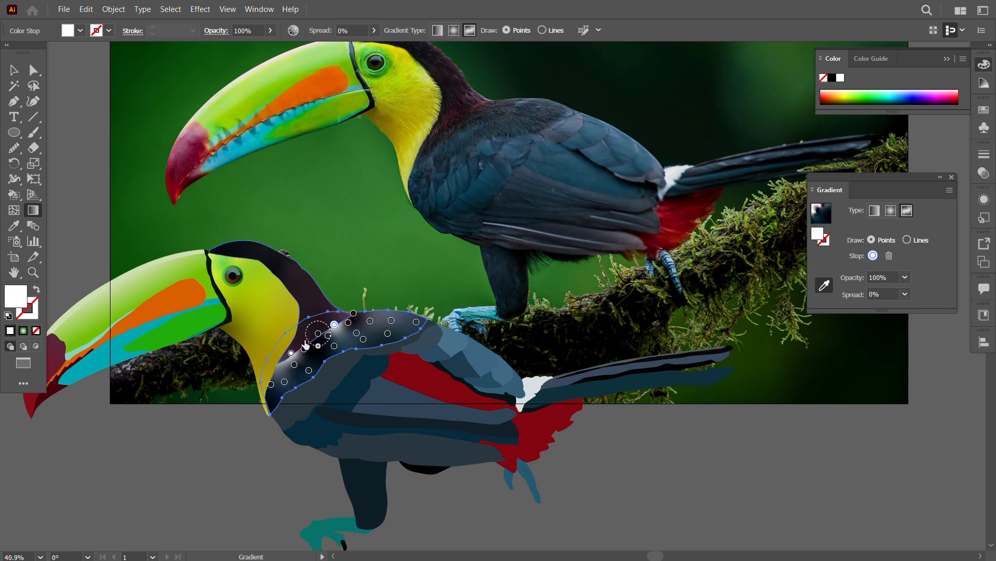
pyautogui.click(317, 343)
pyautogui.click(291, 353)
pyautogui.click(304, 339)
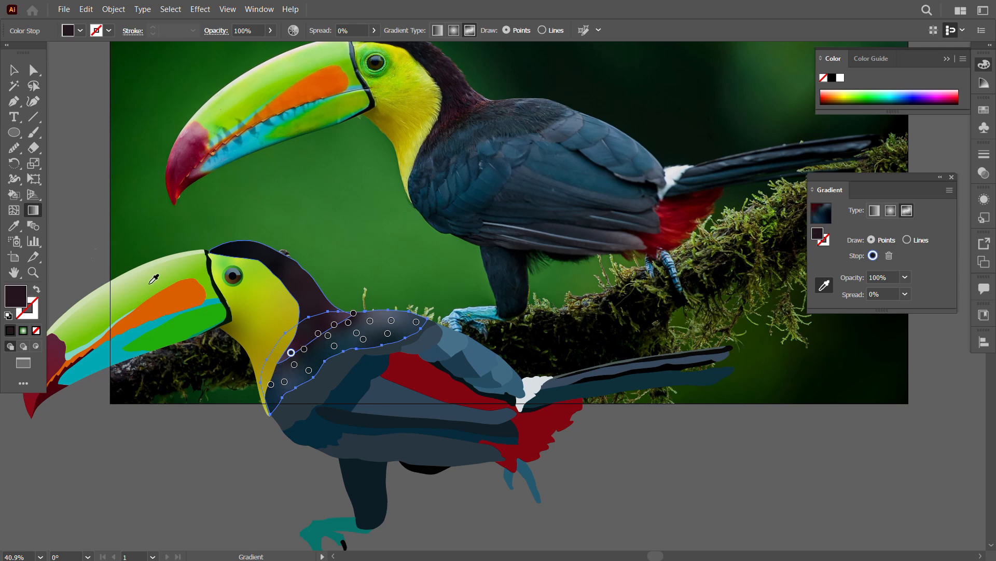
pyautogui.click(14, 70)
pyautogui.click(238, 485)
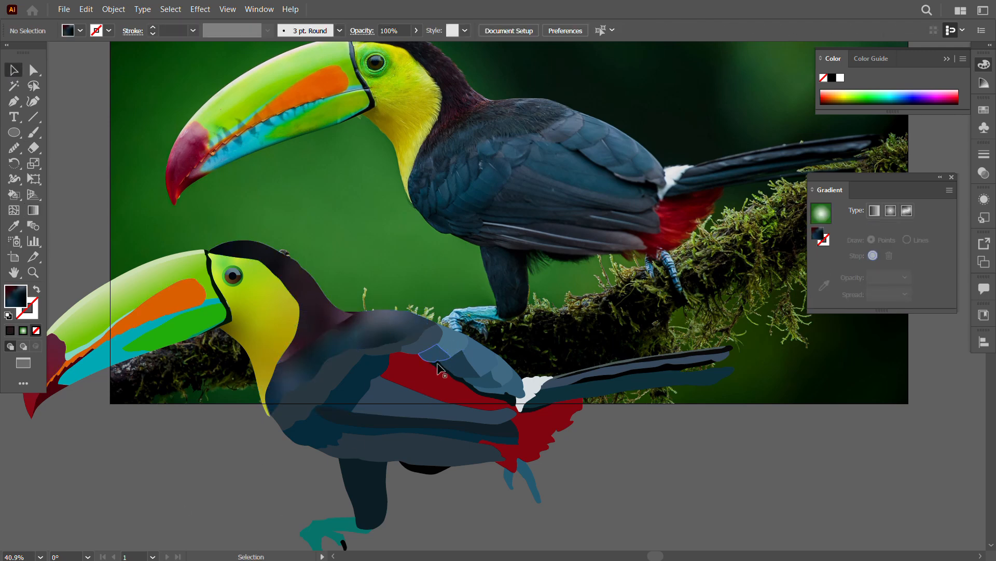
# Step: Select the flat-coloured wing, belly and tail shapes together for Live Paint filling
pyautogui.click(464, 406)
pyautogui.hotkey('ctrl', 'shift', 'a')
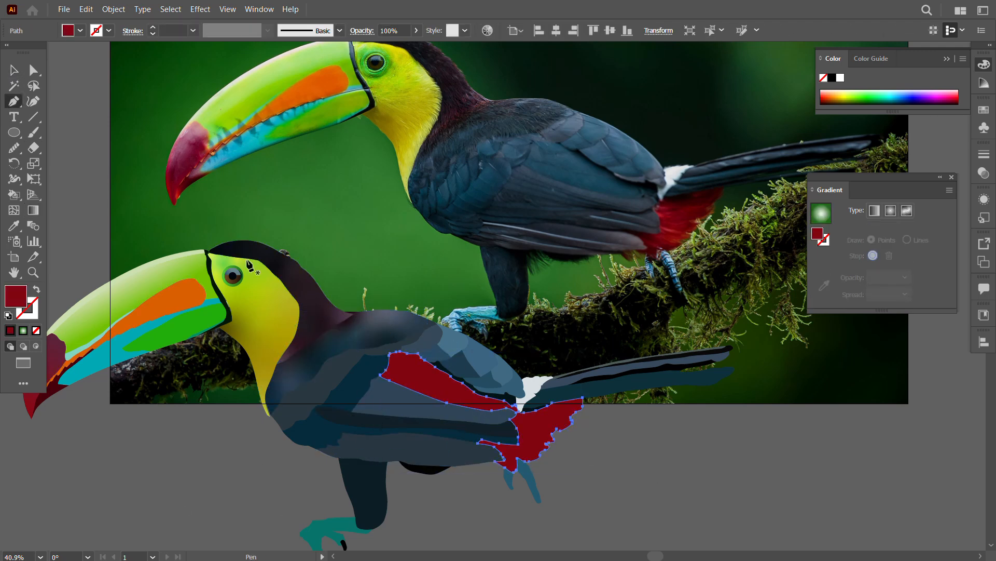
pyautogui.press('p')
pyautogui.scroll(5, 531, 420)
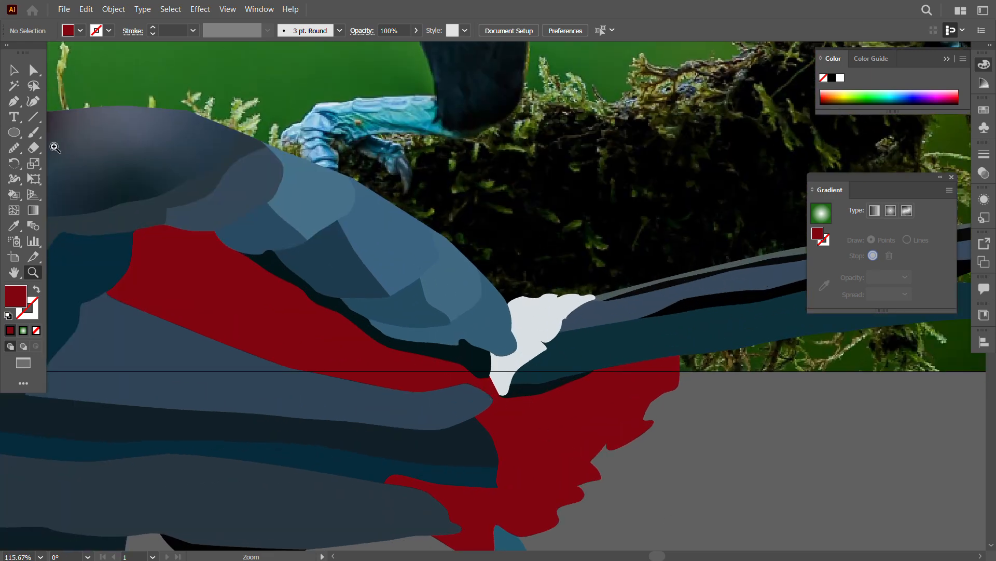
pyautogui.press('v')
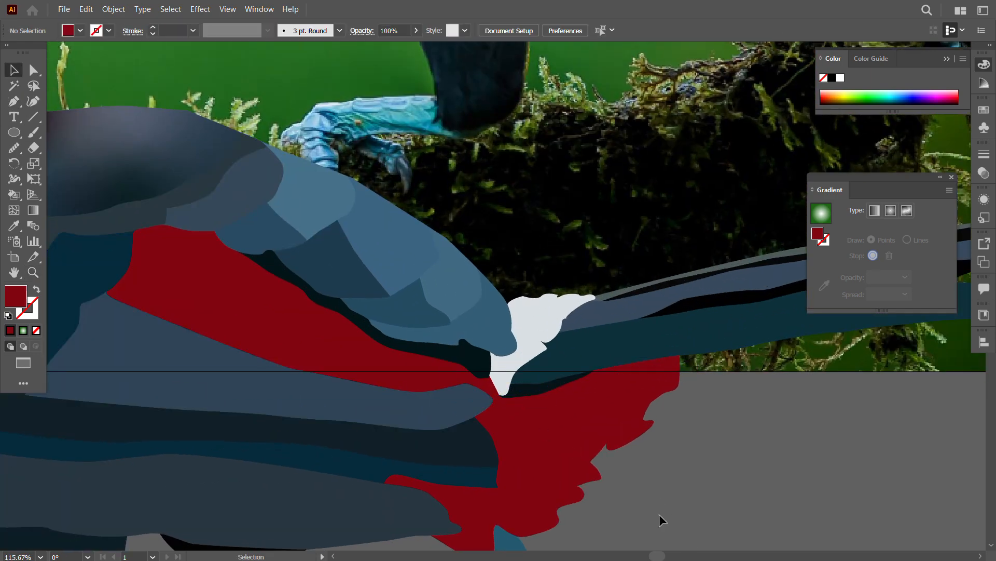
pyautogui.hotkey('ctrl', 'a')
pyautogui.press('k')
# Step: Try to fill the red tail area with black using Live Paint
pyautogui.keyDown('alt'); pyautogui.click(550, 437); pyautogui.keyUp('alt')
pyautogui.click(554, 439)
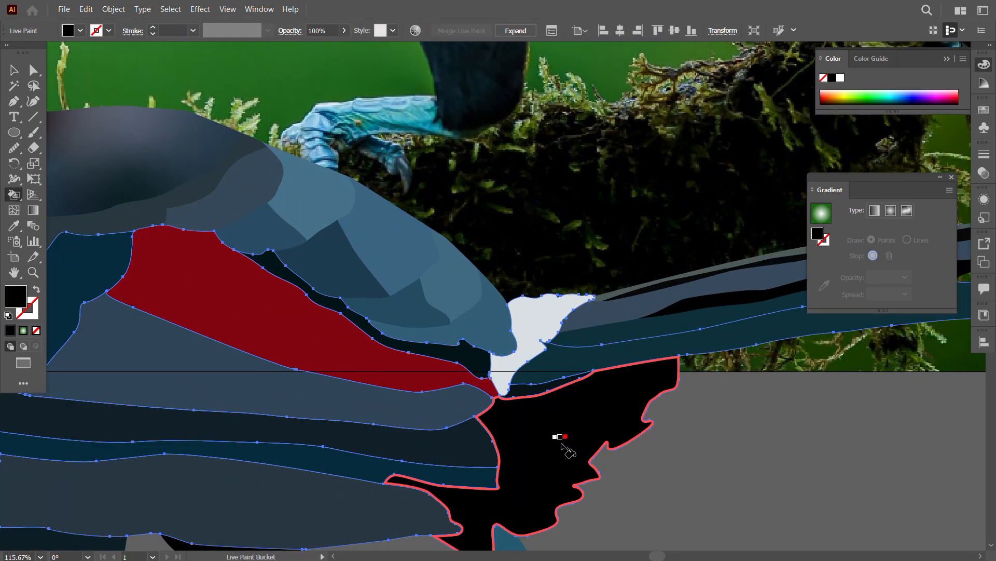
pyautogui.hotkey('ctrl', 'z')
# Step: Fill the red patch in the middle of the wing with a dark blue sampled from the photographed wing, using Live Paint
pyautogui.press('z')
pyautogui.moveTo(547, 320); pyautogui.dragTo(522, 245)
pyautogui.moveTo(562, 159); pyautogui.dragTo(545, 237)
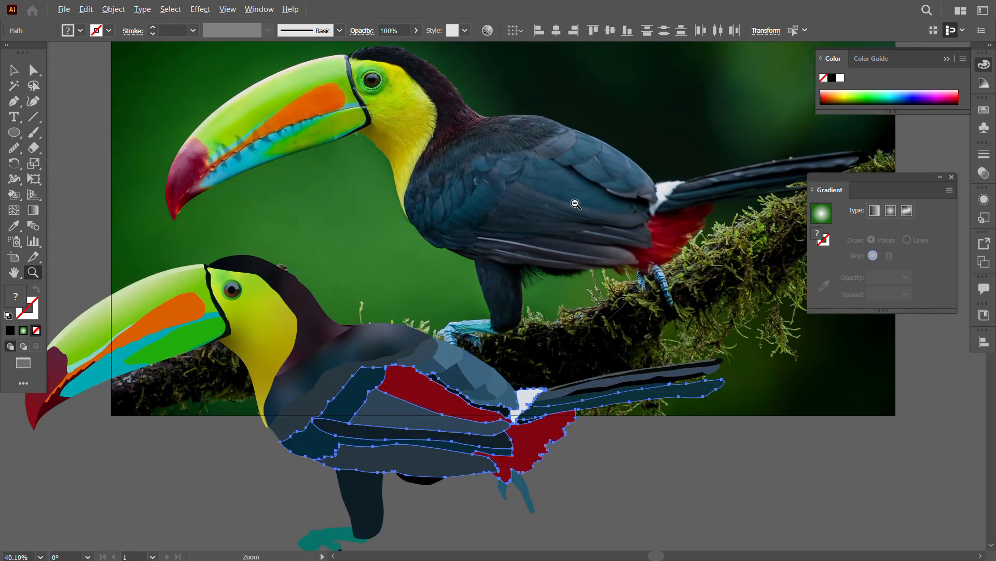
pyautogui.press('k')
pyautogui.keyDown('alt'); pyautogui.click(583, 219); pyautogui.keyUp('alt')
pyautogui.click(443, 405)
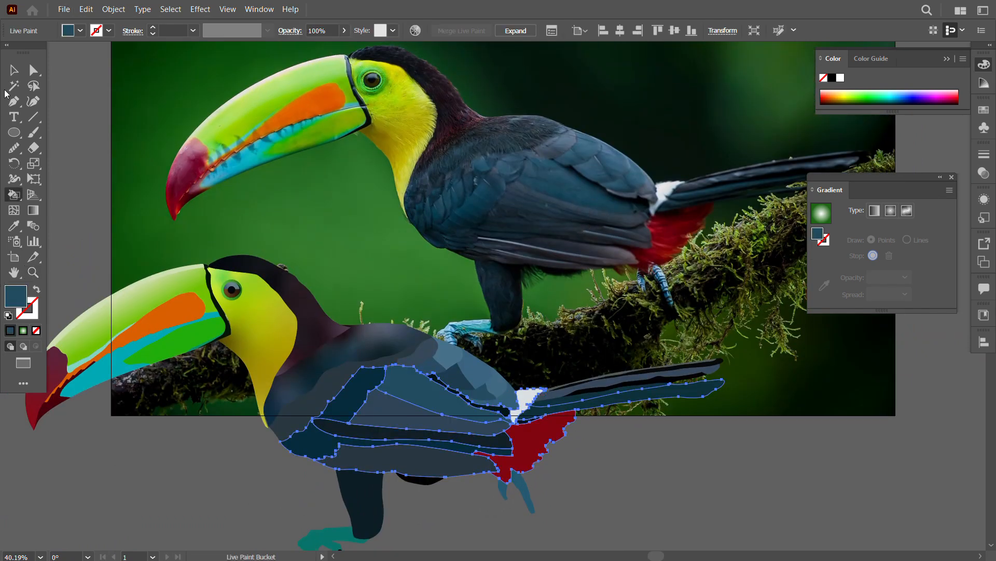
# Step: Expand the Live Paint body group with Object, Fill and Stroke included
pyautogui.click(14, 70)
pyautogui.click(593, 499)
pyautogui.click(422, 454)
pyautogui.rightClick(422, 419)
pyautogui.click(113, 10)
pyautogui.click(137, 156)
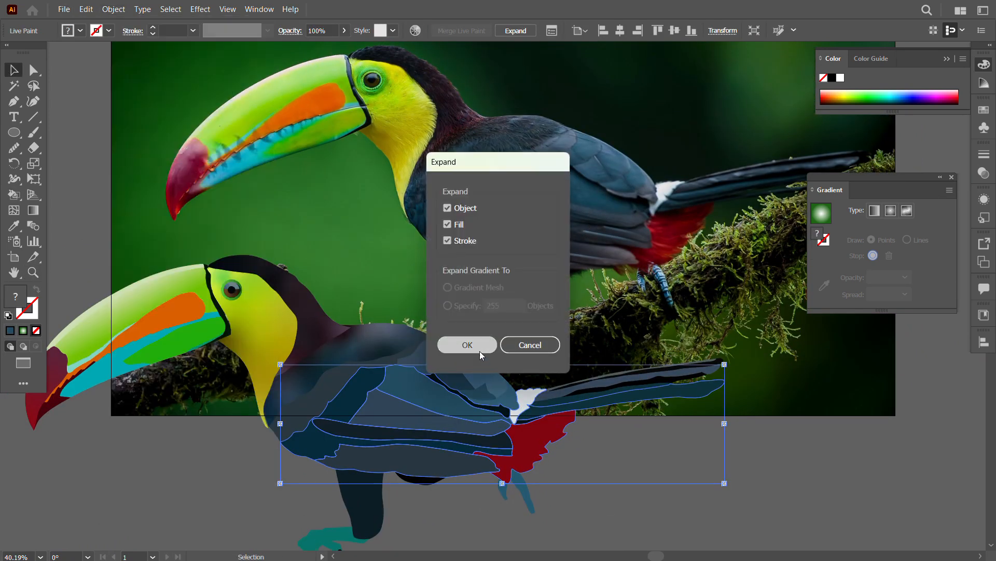
pyautogui.click(478, 346)
# Step: Ungroup the expanded body shapes until they are separate, and deselect them
pyautogui.rightClick(435, 407)
pyautogui.click(463, 291)
pyautogui.click(447, 513)
pyautogui.rightClick(433, 435)
pyautogui.click(467, 308)
pyautogui.click(696, 518)
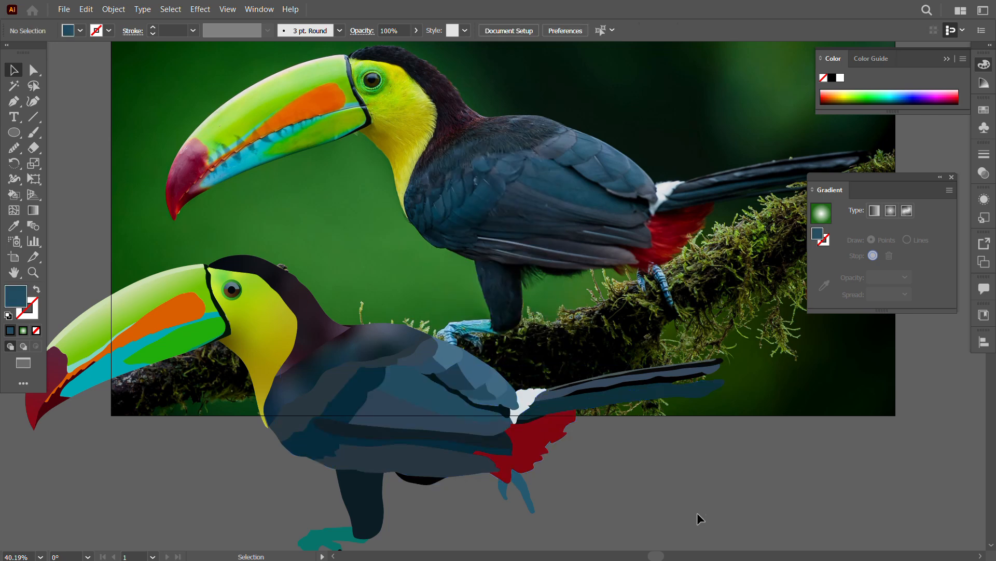
# Step: Close the Gradient panel and recolour the larger rear claw with the front foot's teal
pyautogui.click(952, 177)
pyautogui.moveTo(603, 495); pyautogui.dragTo(636, 433)
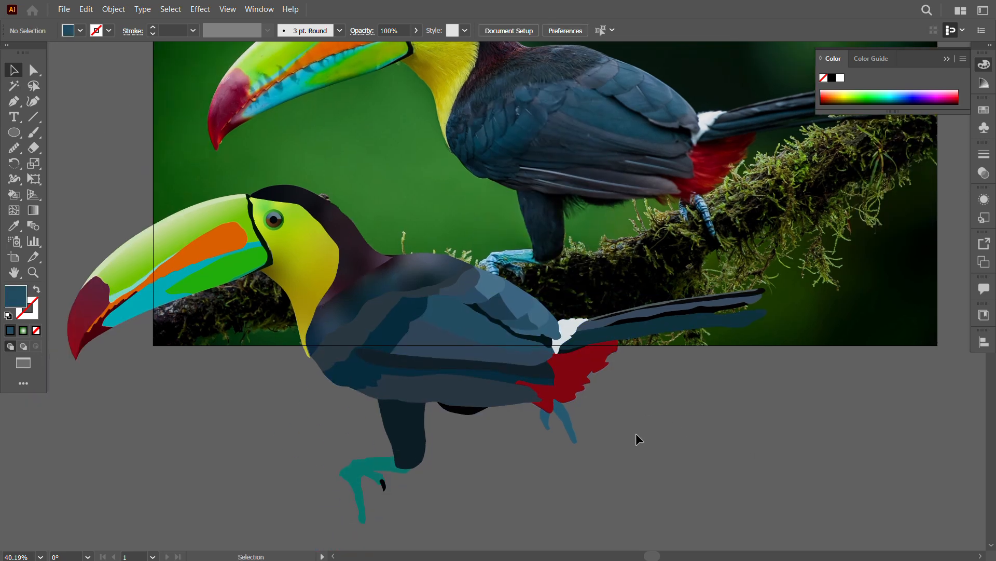
pyautogui.click(566, 427)
pyautogui.press('i')
pyautogui.click(208, 415)
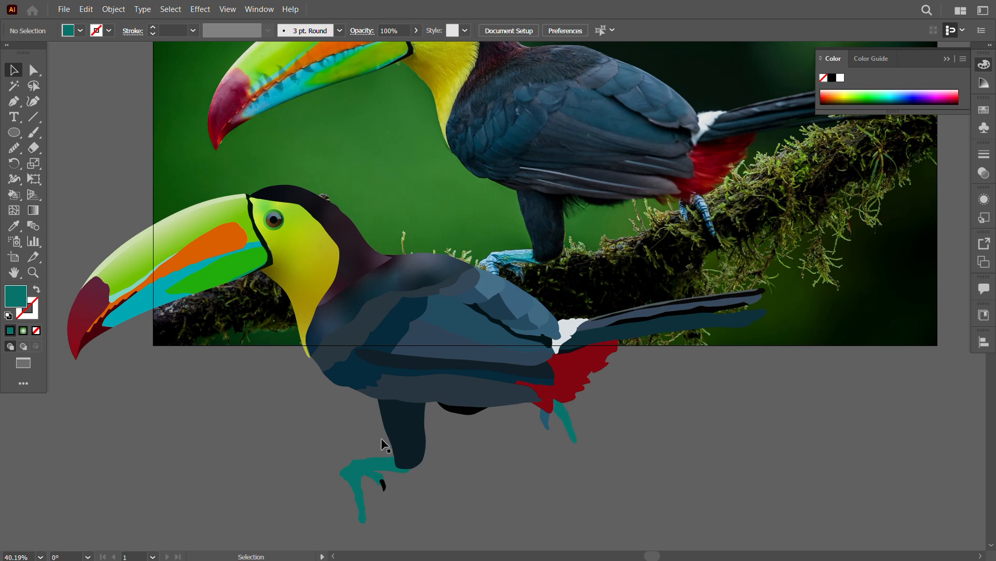
# Step: Move the whole vector toucan back onto the photographed bird and deselect it
pyautogui.click(195, 210)
pyautogui.rightClick(240, 245)
pyautogui.moveTo(441, 365); pyautogui.dragTo(577, 157)
pyautogui.click(637, 390)
# Step: Start a Pen outline of the branch with a teal stroke and no fill, from the photo's left edge along the upper side to the front foot
pyautogui.press('z')
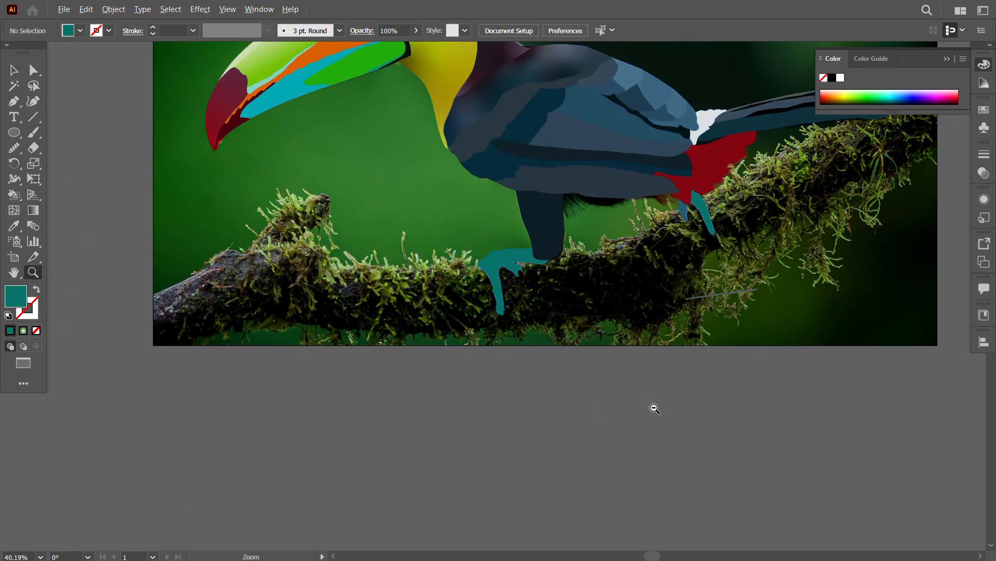
pyautogui.moveTo(652, 407); pyautogui.dragTo(623, 415)
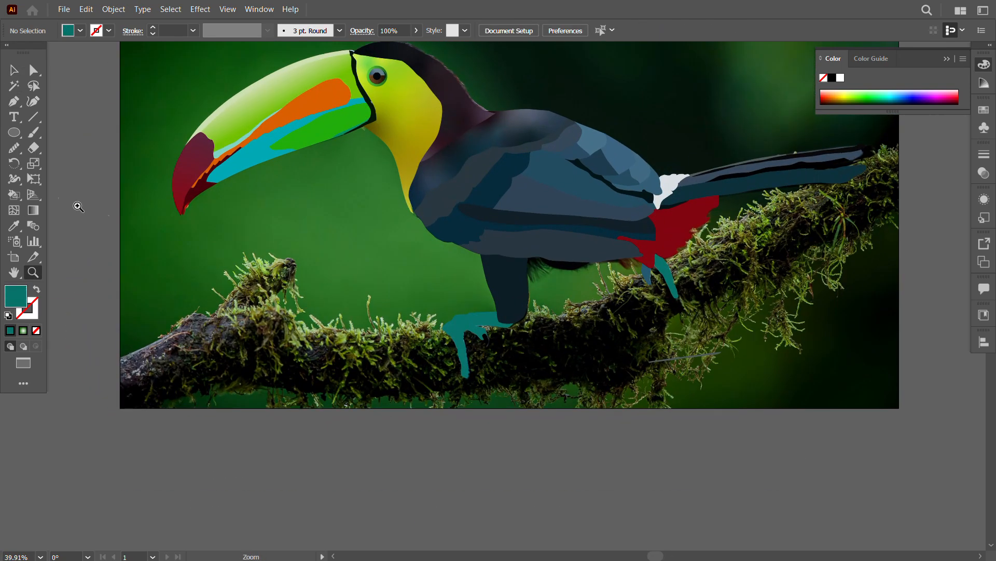
pyautogui.click(123, 360)
pyautogui.hotkey('shift', 'x')
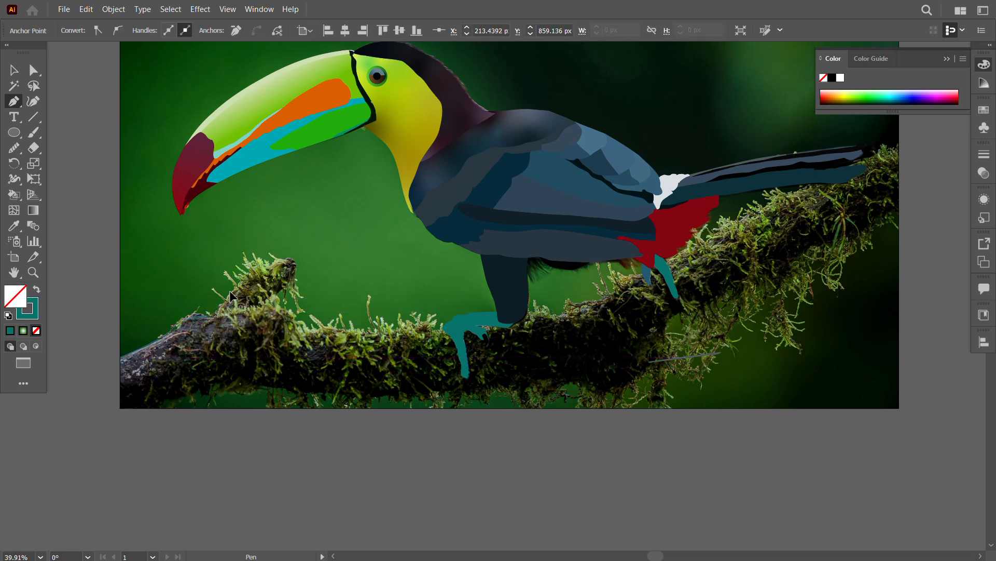
pyautogui.moveTo(297, 319); pyautogui.dragTo(298, 320)
pyautogui.moveTo(319, 332); pyautogui.dragTo(365, 328)
pyautogui.moveTo(407, 328); pyautogui.dragTo(345, 329)
pyautogui.press('space')
pyautogui.press('z')
pyautogui.click(289, 327)
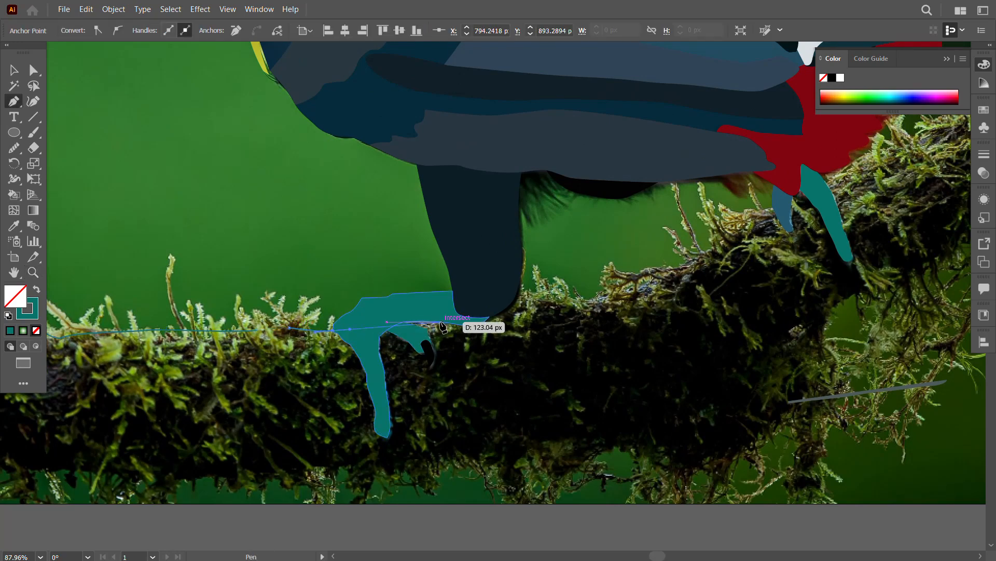
# Step: Continue the branch outline along its upper side from the front foot past the rear claws
pyautogui.moveTo(449, 314); pyautogui.dragTo(480, 315)
pyautogui.moveTo(544, 298); pyautogui.dragTo(611, 291)
pyautogui.moveTo(647, 279); pyautogui.dragTo(666, 268)
pyautogui.press('space')
pyautogui.moveTo(737, 236); pyautogui.dragTo(555, 340)
pyautogui.moveTo(549, 335); pyautogui.dragTo(591, 310)
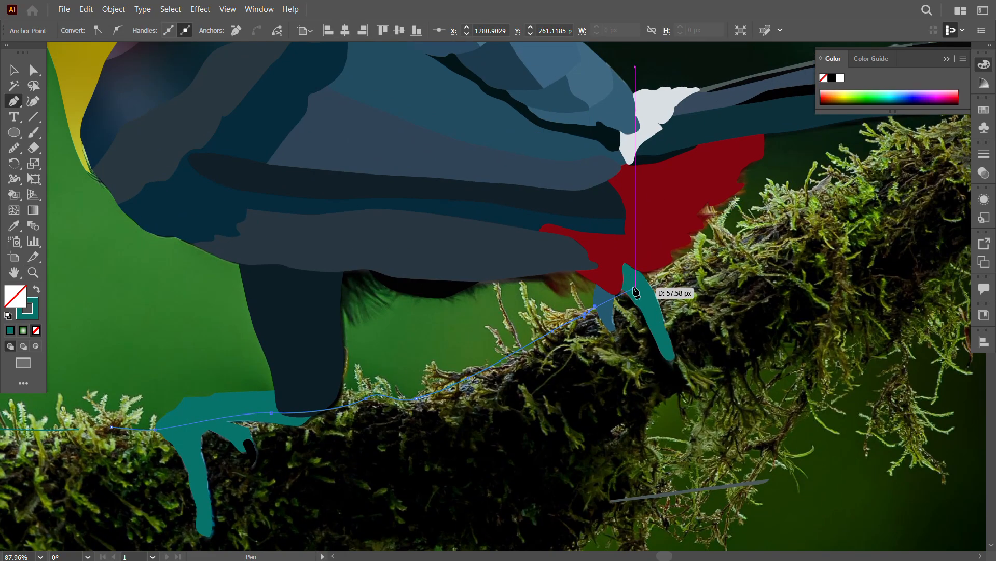
pyautogui.moveTo(639, 282); pyautogui.dragTo(670, 270)
pyautogui.moveTo(700, 249)
pyautogui.mouseDown()
pyautogui.moveTo(550, 311)
pyautogui.moveTo(696, 232)
pyautogui.mouseUp()
# Step: Extend the branch outline below the tail to the photo's right edge and down that edge to the branch's underside
pyautogui.moveTo(711, 224); pyautogui.dragTo(595, 311)
pyautogui.moveTo(600, 307); pyautogui.dragTo(673, 270)
pyautogui.moveTo(700, 263); pyautogui.dragTo(724, 254)
pyautogui.moveTo(749, 239); pyautogui.dragTo(676, 277)
pyautogui.click(705, 261)
pyautogui.moveTo(708, 349); pyautogui.dragTo(740, 297)
pyautogui.click(716, 326)
# Step: Trace the branch's underside back from the photo's right edge to the area below the rear claws
pyautogui.moveTo(671, 296); pyautogui.dragTo(642, 310)
pyautogui.moveTo(507, 382); pyautogui.dragTo(539, 299)
pyautogui.moveTo(497, 308); pyautogui.dragTo(471, 316)
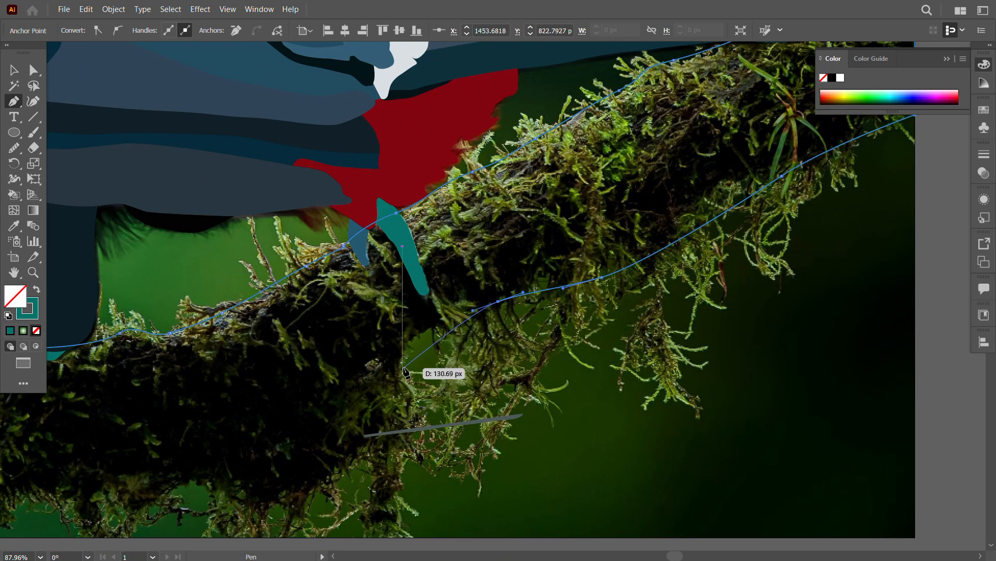
pyautogui.moveTo(396, 365); pyautogui.dragTo(390, 388)
pyautogui.moveTo(404, 402); pyautogui.dragTo(567, 390)
pyautogui.moveTo(531, 410); pyautogui.dragTo(609, 359)
pyautogui.moveTo(579, 392); pyautogui.dragTo(488, 390)
# Step: Continue tracing the branch's underside along the middle section beneath the front foot
pyautogui.moveTo(456, 385); pyautogui.dragTo(509, 387)
pyautogui.moveTo(478, 406); pyautogui.dragTo(420, 373)
pyautogui.moveTo(405, 382); pyautogui.dragTo(521, 391)
pyautogui.moveTo(493, 405); pyautogui.dragTo(388, 392)
pyautogui.moveTo(368, 394); pyautogui.dragTo(447, 417)
pyautogui.moveTo(325, 401); pyautogui.dragTo(298, 406)
pyautogui.moveTo(283, 407); pyautogui.dragTo(473, 407)
# Step: Trace the rest of the underside to the photo's lower-left corner, close the branch outline at its starting point and deselect it
pyautogui.moveTo(421, 407); pyautogui.dragTo(318, 398)
pyautogui.moveTo(248, 408); pyautogui.dragTo(305, 387)
pyautogui.moveTo(252, 402); pyautogui.dragTo(226, 428)
pyautogui.click(238, 408)
pyautogui.click(155, 410)
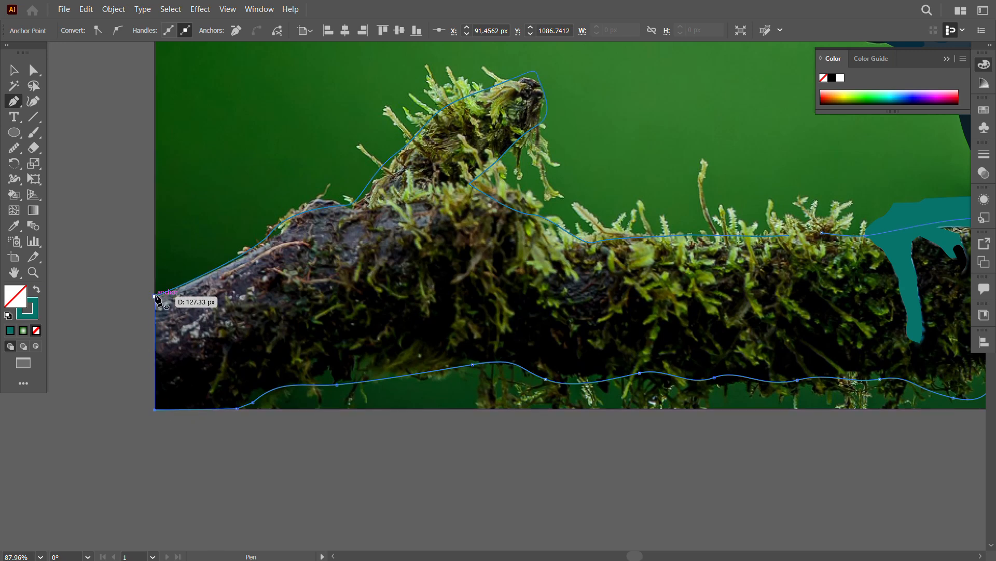
pyautogui.click(13, 69)
pyautogui.click(99, 104)
# Step: Draw a second Pen contour inside the branch, from its left end up through the broken stub and back down
pyautogui.moveTo(214, 282); pyautogui.dragTo(228, 271)
pyautogui.moveTo(260, 257); pyautogui.dragTo(316, 241)
pyautogui.moveTo(349, 223); pyautogui.dragTo(465, 210)
pyautogui.hotkey('ctrl', 'z')
pyautogui.moveTo(415, 154); pyautogui.dragTo(449, 135)
pyautogui.moveTo(498, 112); pyautogui.dragTo(505, 114)
pyautogui.moveTo(454, 167); pyautogui.dragTo(483, 221)
# Step: Continue the inner contour just below the branch's upper side and loop it around the front foot's claws
pyautogui.moveTo(536, 239); pyautogui.dragTo(556, 246)
pyautogui.moveTo(685, 261); pyautogui.dragTo(527, 271)
pyautogui.moveTo(695, 259); pyautogui.dragTo(722, 261)
pyautogui.moveTo(732, 282); pyautogui.dragTo(665, 315)
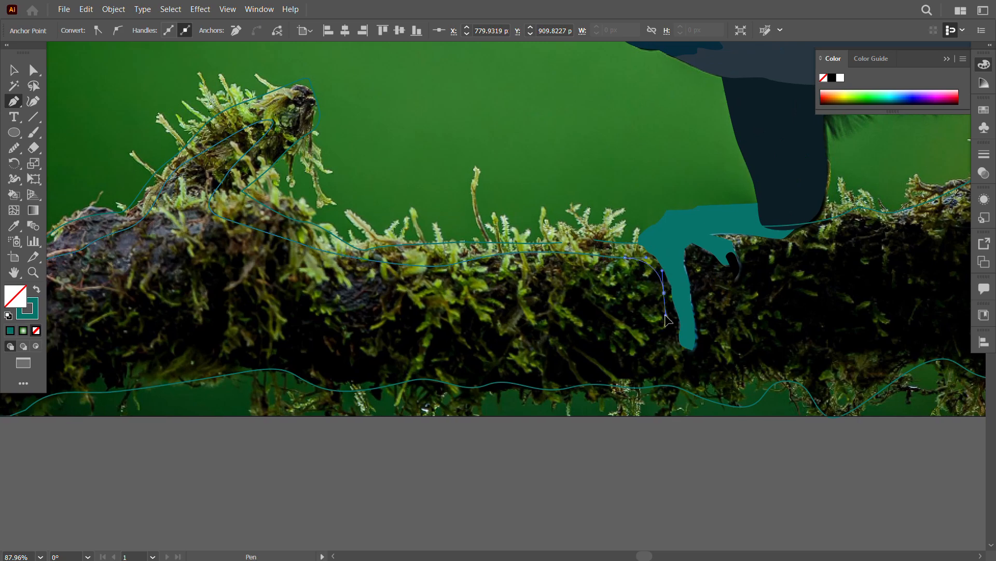
pyautogui.moveTo(676, 353); pyautogui.dragTo(692, 368)
pyautogui.moveTo(747, 296); pyautogui.dragTo(760, 293)
pyautogui.moveTo(777, 266); pyautogui.dragTo(808, 241)
# Step: Continue the inner contour from the front foot along the branch's upper side, end it at the photo's right edge and deselect it
pyautogui.moveTo(898, 236); pyautogui.dragTo(938, 228)
pyautogui.moveTo(864, 252); pyautogui.dragTo(669, 316)
pyautogui.moveTo(810, 255); pyautogui.dragTo(458, 327)
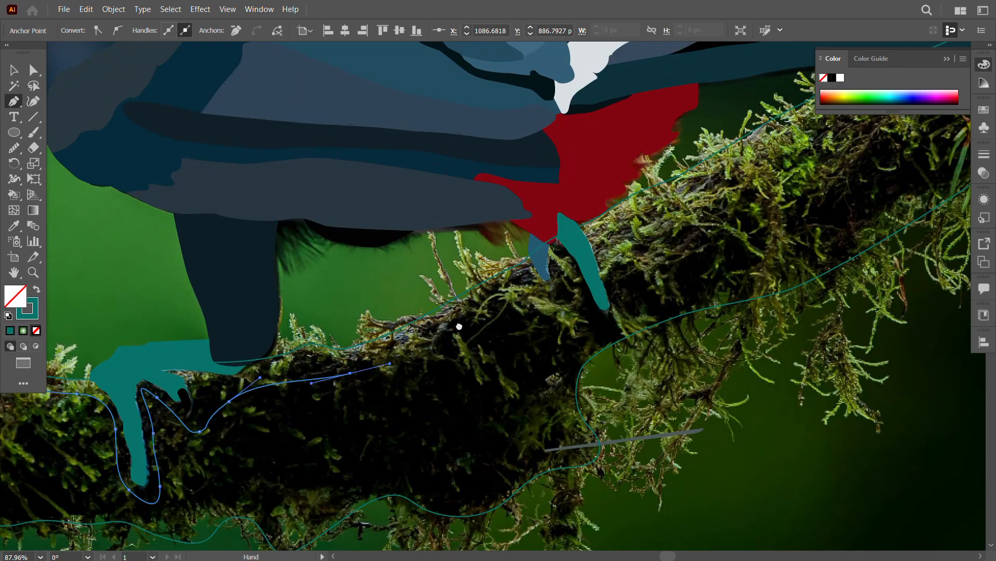
pyautogui.moveTo(590, 243); pyautogui.dragTo(604, 230)
pyautogui.moveTo(711, 202); pyautogui.dragTo(522, 310)
pyautogui.moveTo(514, 300); pyautogui.dragTo(553, 264)
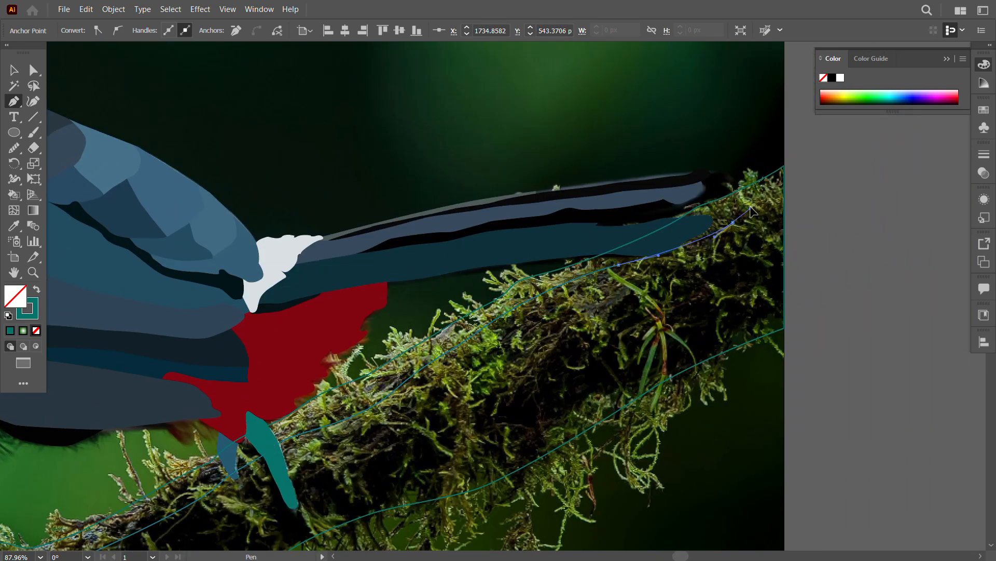
pyautogui.moveTo(751, 207); pyautogui.dragTo(753, 206)
pyautogui.click(784, 187)
pyautogui.moveTo(348, 519); pyautogui.dragTo(584, 364)
pyautogui.press('Escape')
# Step: Start a lower contour on the branch's right end and trace it past the rear foot and around the bend to the thin twig
pyautogui.moveTo(742, 337); pyautogui.dragTo(497, 438)
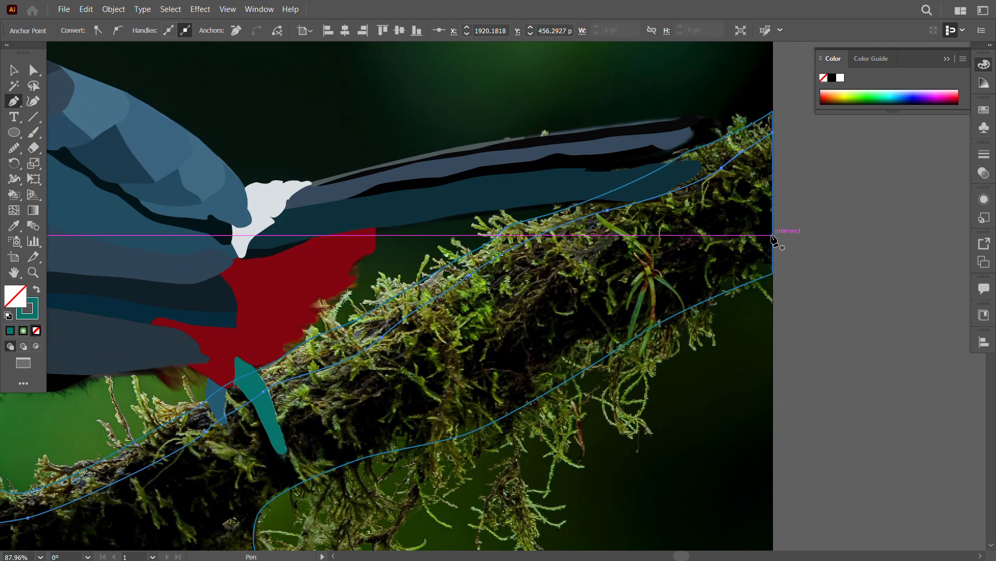
pyautogui.click(773, 236)
pyautogui.moveTo(553, 337); pyautogui.dragTo(532, 346)
pyautogui.moveTo(457, 389); pyautogui.dragTo(625, 302)
pyautogui.moveTo(578, 323); pyautogui.dragTo(528, 339)
pyautogui.moveTo(444, 350); pyautogui.dragTo(433, 375)
pyautogui.moveTo(437, 412); pyautogui.dragTo(378, 462)
pyautogui.moveTo(339, 462); pyautogui.dragTo(451, 399)
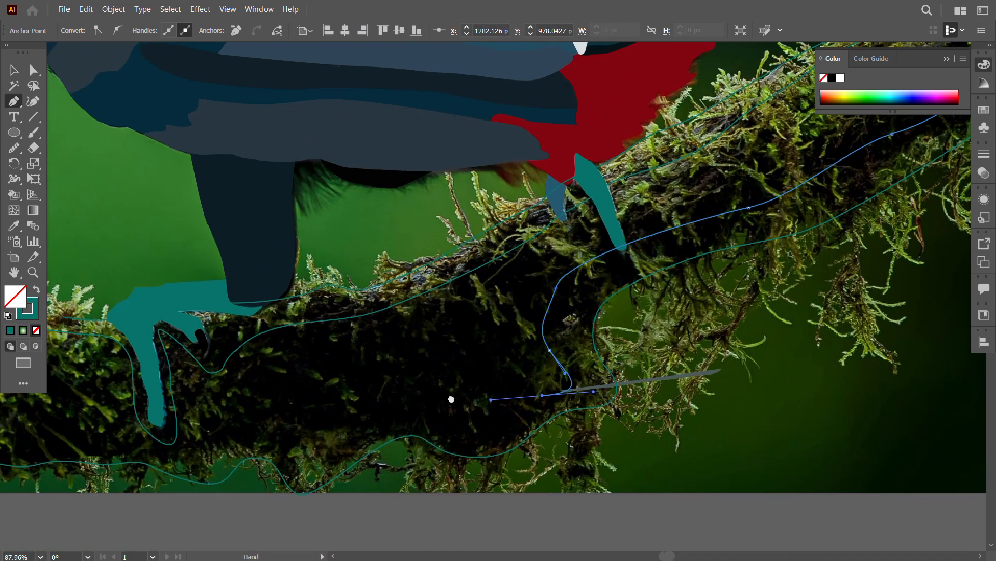
# Step: Continue the lower contour leftward just above the branch's underside, passing beneath the front foot
pyautogui.moveTo(258, 437); pyautogui.dragTo(227, 440)
pyautogui.moveTo(145, 463); pyautogui.dragTo(255, 420)
pyautogui.moveTo(187, 378); pyautogui.dragTo(158, 391)
pyautogui.moveTo(165, 392); pyautogui.dragTo(497, 392)
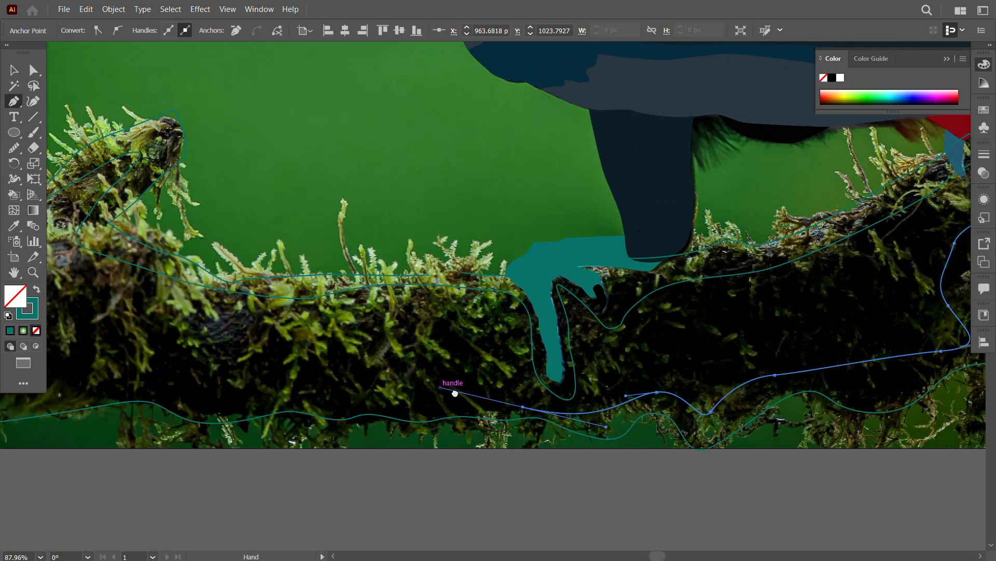
pyautogui.moveTo(412, 400); pyautogui.dragTo(376, 398)
pyautogui.moveTo(311, 390); pyautogui.dragTo(415, 387)
# Step: Trace the rest of the lower contour to the photo's left edge and end the path there
pyautogui.moveTo(366, 375); pyautogui.dragTo(334, 374)
pyautogui.moveTo(278, 381); pyautogui.dragTo(208, 394)
pyautogui.moveTo(151, 411); pyautogui.dragTo(111, 413)
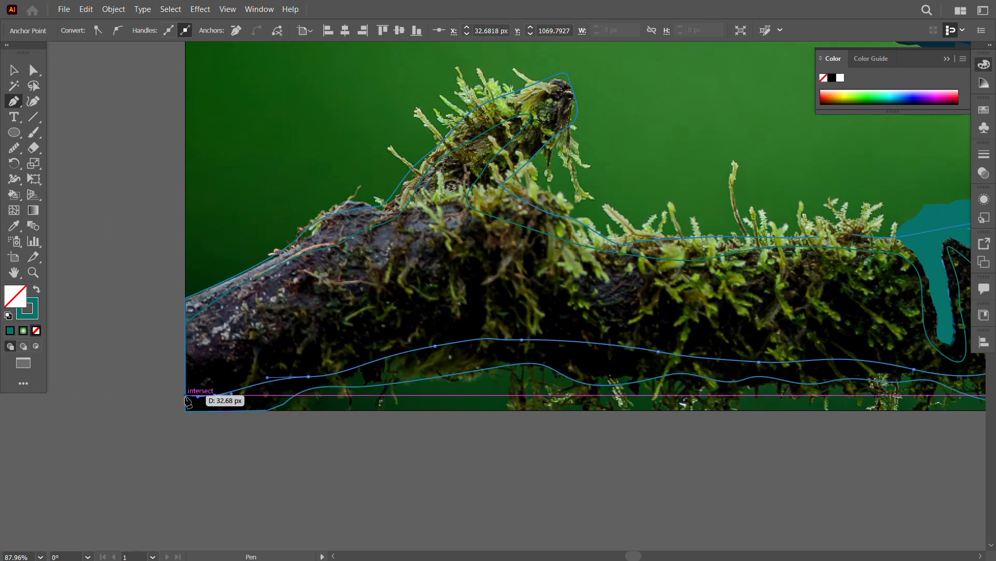
pyautogui.click(186, 396)
pyautogui.press('Escape')
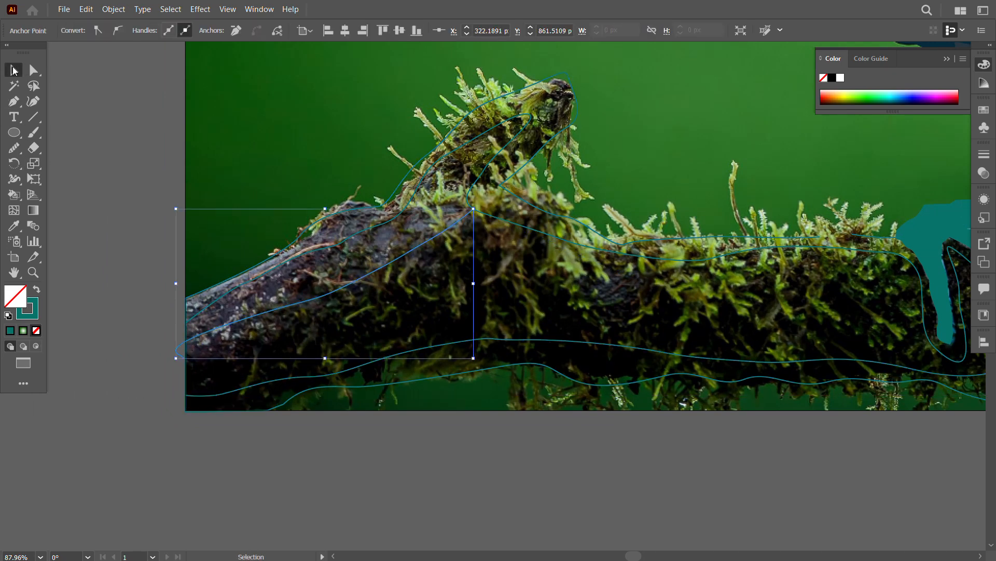
# Step: Draw a dividing curve from the branch's left end up to the base of the broken stub
pyautogui.moveTo(877, 347); pyautogui.dragTo(812, 347)
pyautogui.moveTo(859, 279); pyautogui.dragTo(459, 471)
pyautogui.click(14, 72)
# Step: Lock the toucan group and select all the branch contours
pyautogui.moveTo(957, 480); pyautogui.dragTo(447, 350)
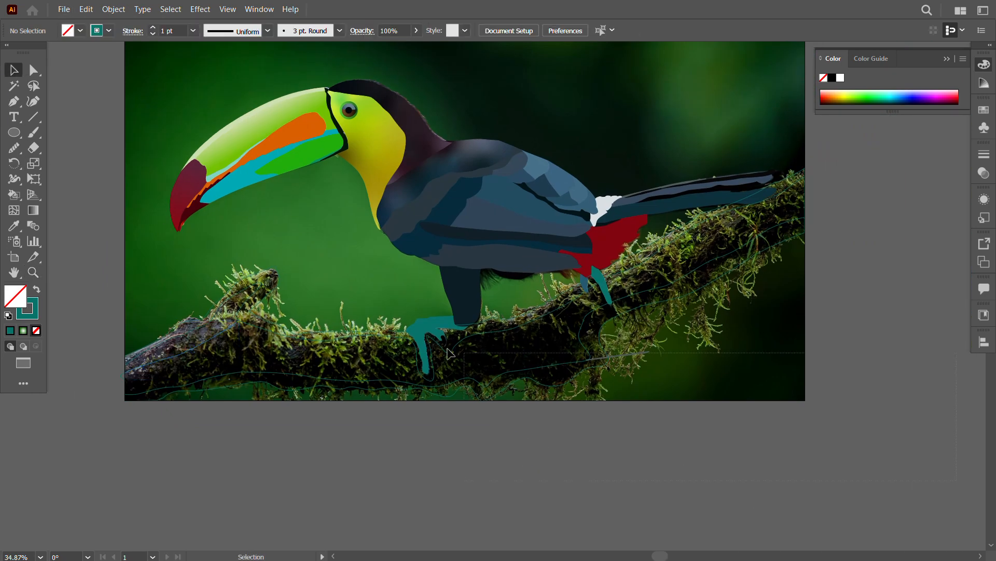
pyautogui.click(465, 207)
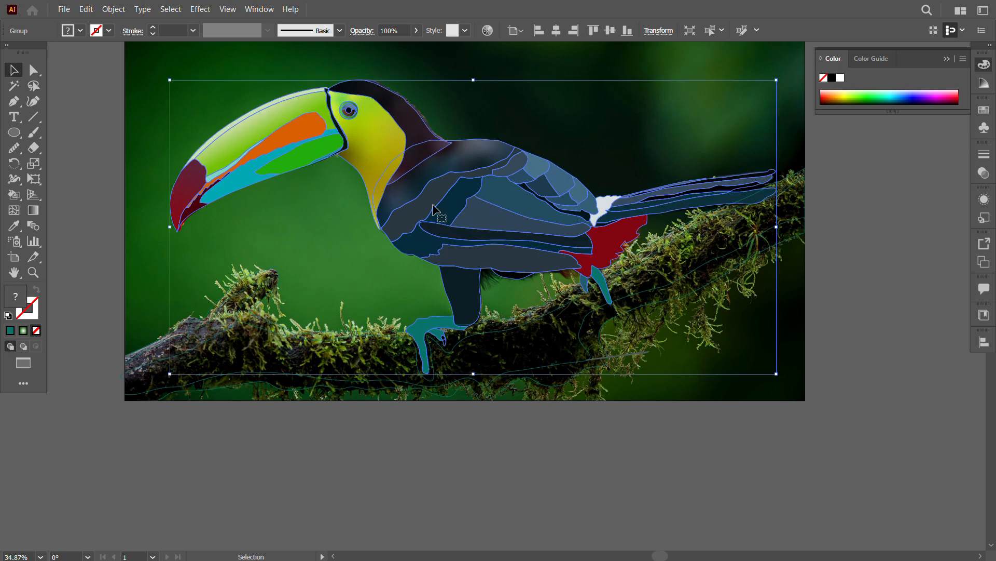
pyautogui.hotkey('ctrl', '2')
pyautogui.moveTo(857, 418); pyautogui.dragTo(115, 290)
pyautogui.moveTo(115, 290); pyautogui.dragTo(182, 281)
# Step: Turn the branch contours into a Live Paint group and fill the main area with an olive brown
pyautogui.press('k')
pyautogui.keyDown('alt'); pyautogui.click(257, 318); pyautogui.keyUp('alt')
pyautogui.click(257, 323)
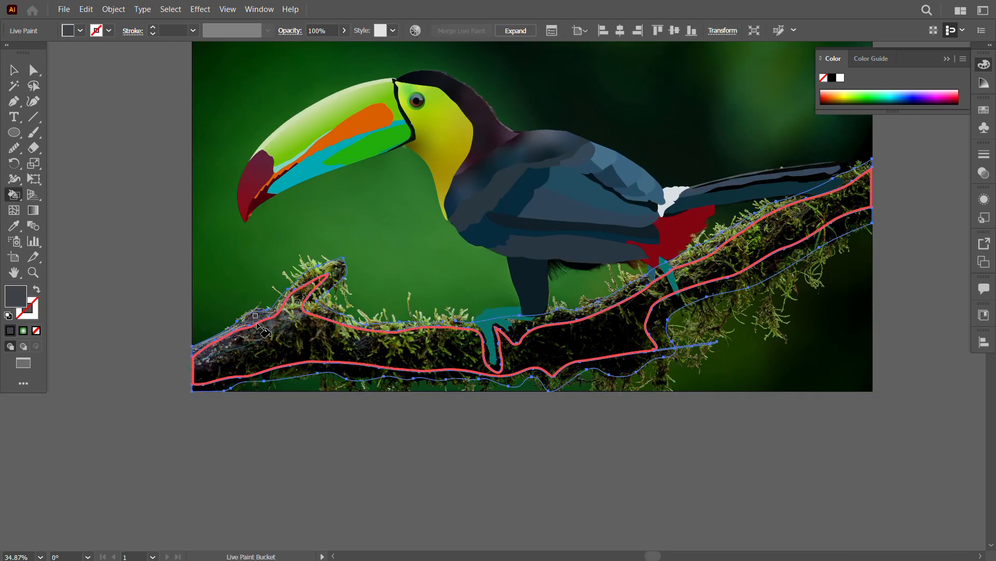
pyautogui.press('v')
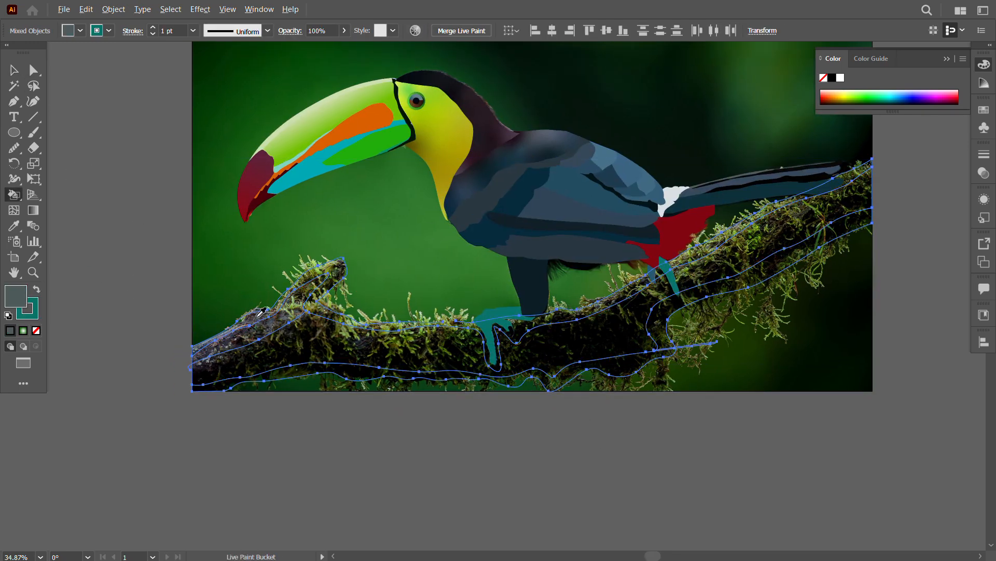
pyautogui.press('k')
pyautogui.click(631, 302)
pyautogui.click(278, 333)
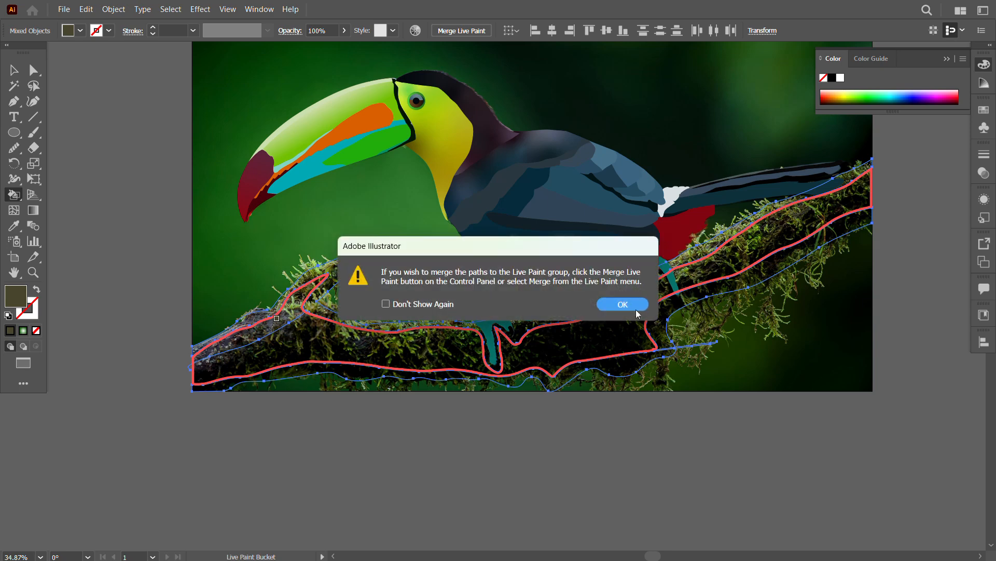
pyautogui.click(625, 305)
pyautogui.press('f')
pyautogui.press('f')
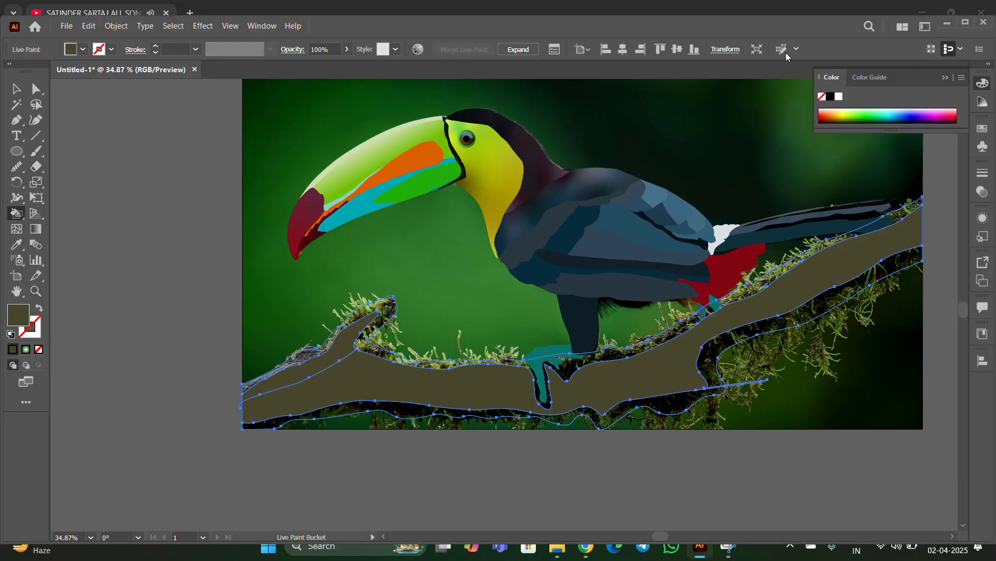
# Step: Fill the branch's main body with very dark green and its underside strip with black, leaving the stub's area brown, and deselect it
pyautogui.click(966, 24)
pyautogui.keyDown('alt'); pyautogui.click(572, 348); pyautogui.keyUp('alt')
pyautogui.click(602, 369)
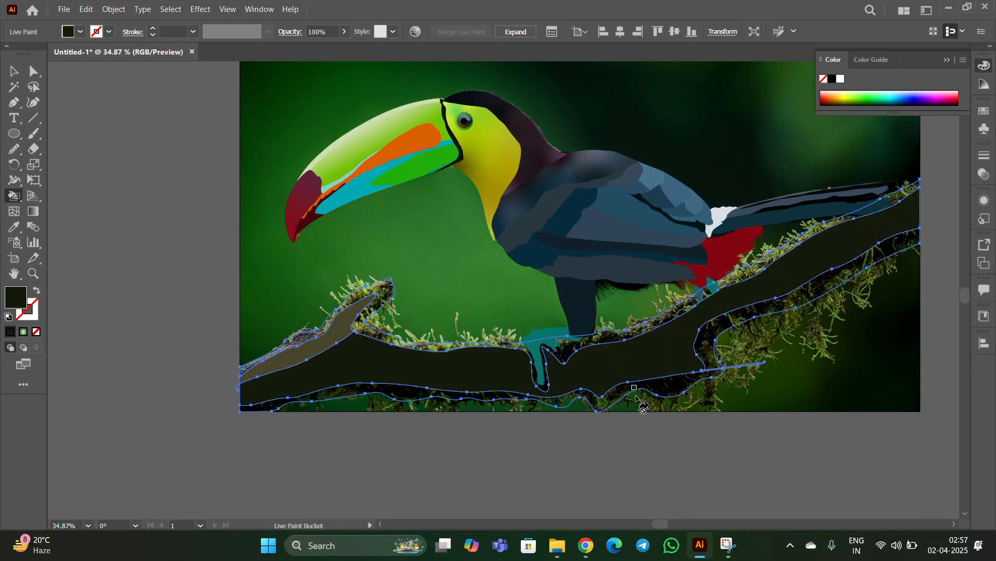
pyautogui.click(728, 323)
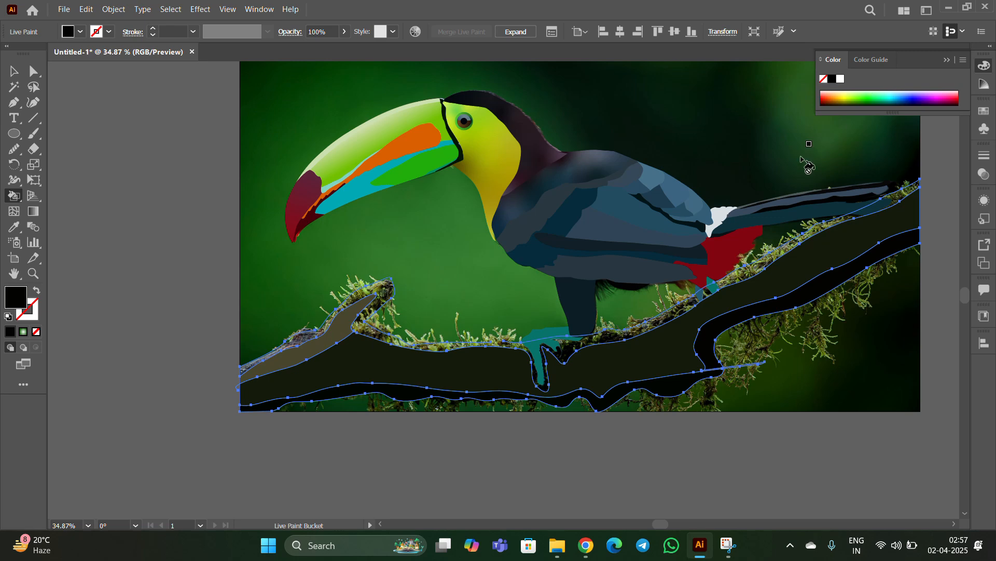
pyautogui.press('f')
pyautogui.click(14, 70)
pyautogui.click(174, 244)
pyautogui.press('z')
pyautogui.moveTo(338, 317); pyautogui.dragTo(390, 315)
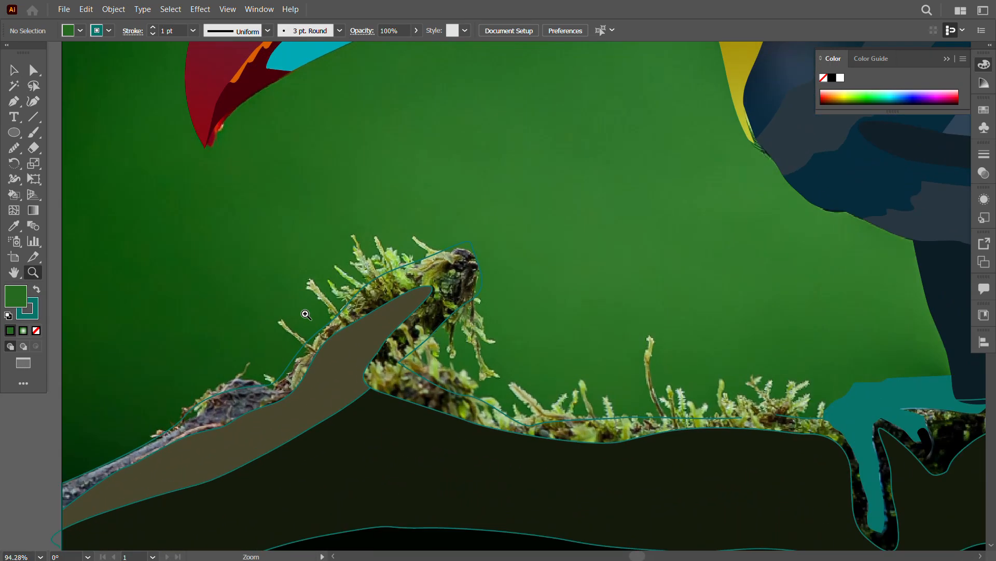
pyautogui.click(395, 269)
pyautogui.moveTo(511, 342); pyautogui.dragTo(427, 453)
pyautogui.moveTo(467, 396); pyautogui.dragTo(450, 438)
pyautogui.hotkey('ctrl', 'z')
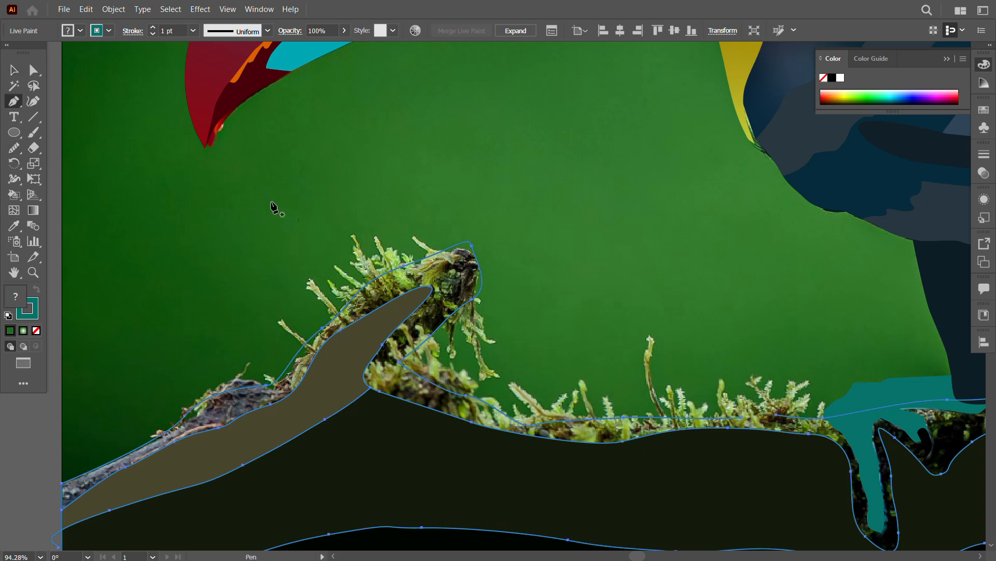
pyautogui.moveTo(745, 419); pyautogui.dragTo(777, 419)
pyautogui.click(12, 76)
# Step: Fill the branch's upper strip and the area around the front foot with moss green using the Live Paint Bucket
pyautogui.scroll(-2, 736, 460)
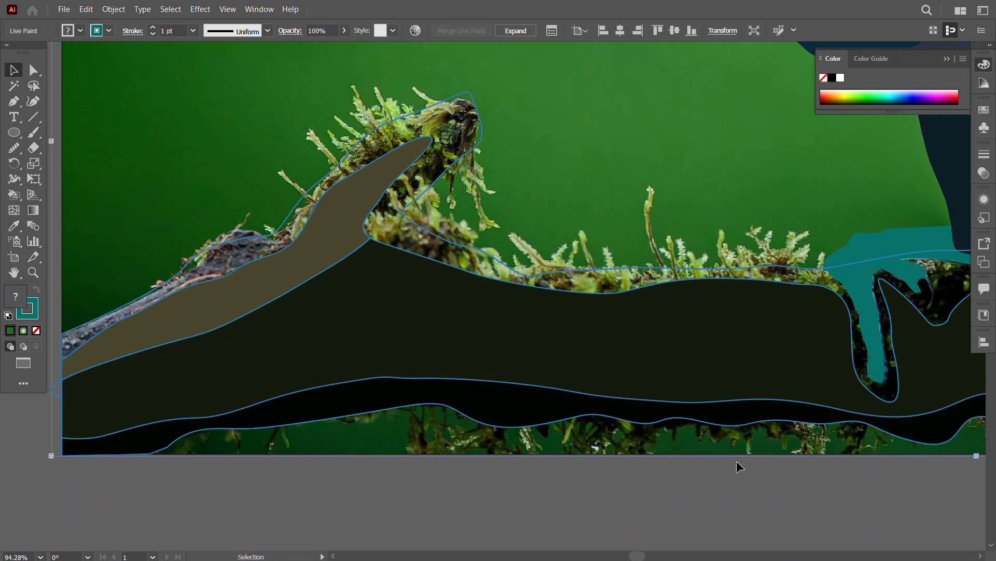
pyautogui.press('z')
pyautogui.moveTo(734, 460); pyautogui.dragTo(621, 443)
pyautogui.hscroll(3, 620, 443)
pyautogui.press('k')
pyautogui.keyDown('alt'); pyautogui.click(446, 363); pyautogui.keyUp('alt')
pyautogui.click(445, 378)
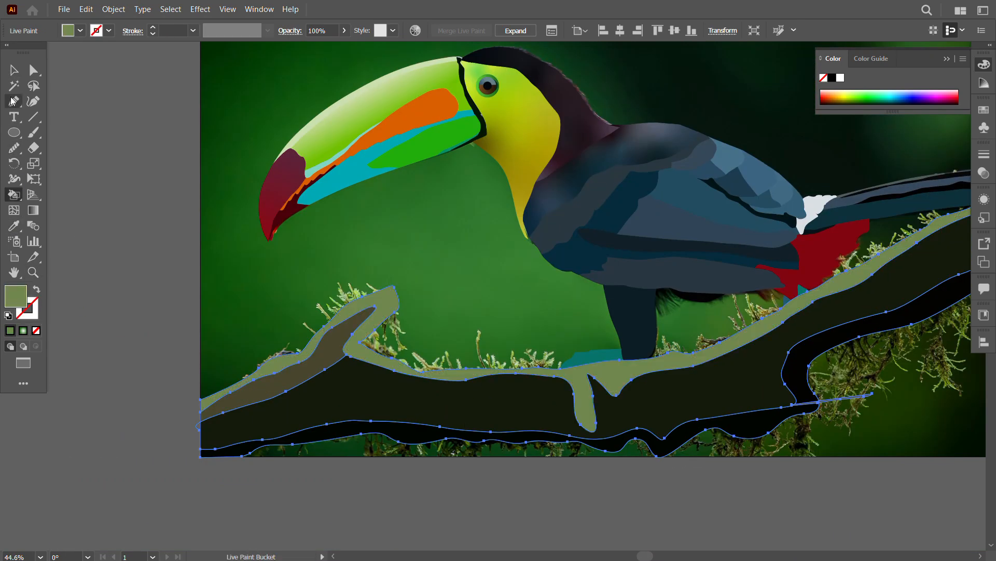
# Step: Unlock the toucan group, arrange it in front of the branch and deselect it
pyautogui.click(14, 70)
pyautogui.click(608, 336)
pyautogui.click(614, 409)
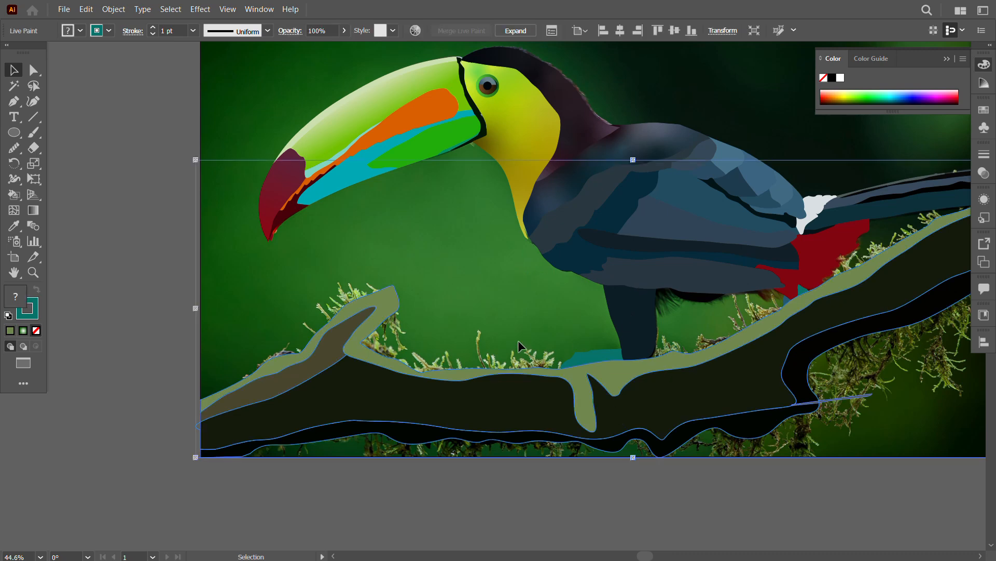
pyautogui.click(313, 494)
pyautogui.click(446, 151)
pyautogui.click(166, 289)
pyautogui.click(573, 225)
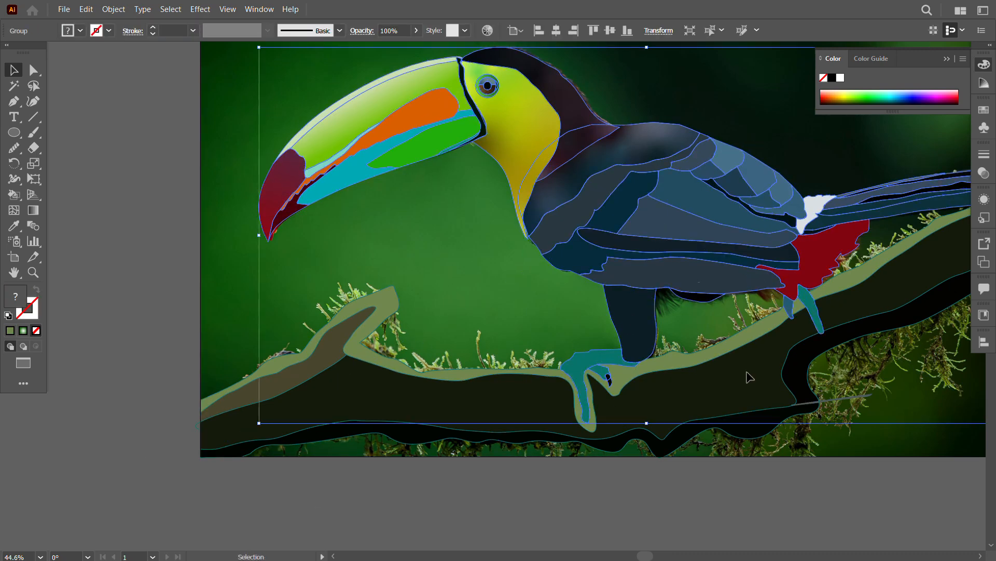
pyautogui.click(706, 490)
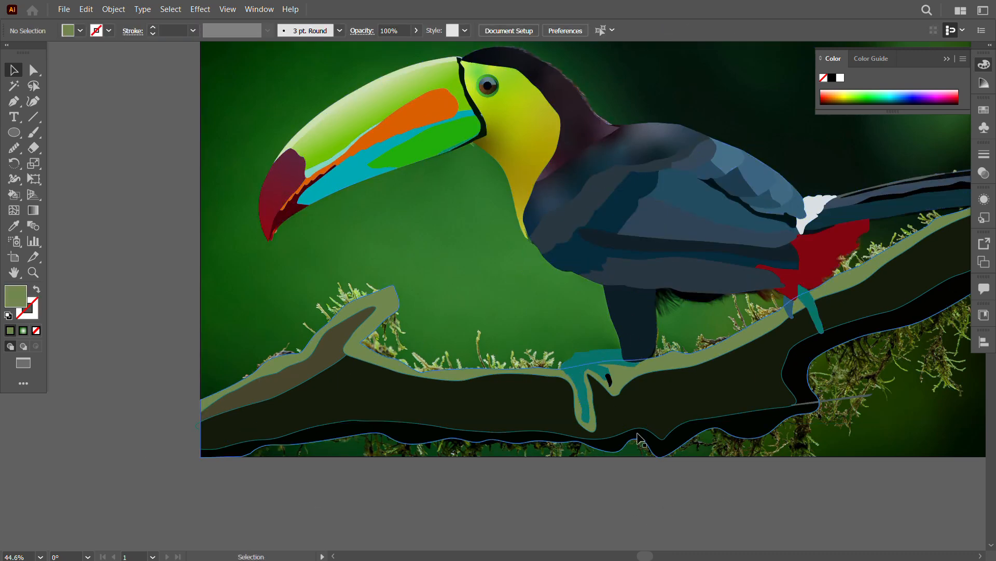
# Step: Select all the vector artwork and move it off the photo to the empty area at the artboard's upper left
pyautogui.press('z')
pyautogui.moveTo(797, 486); pyautogui.dragTo(729, 461)
pyautogui.hotkey('ctrl', 'a')
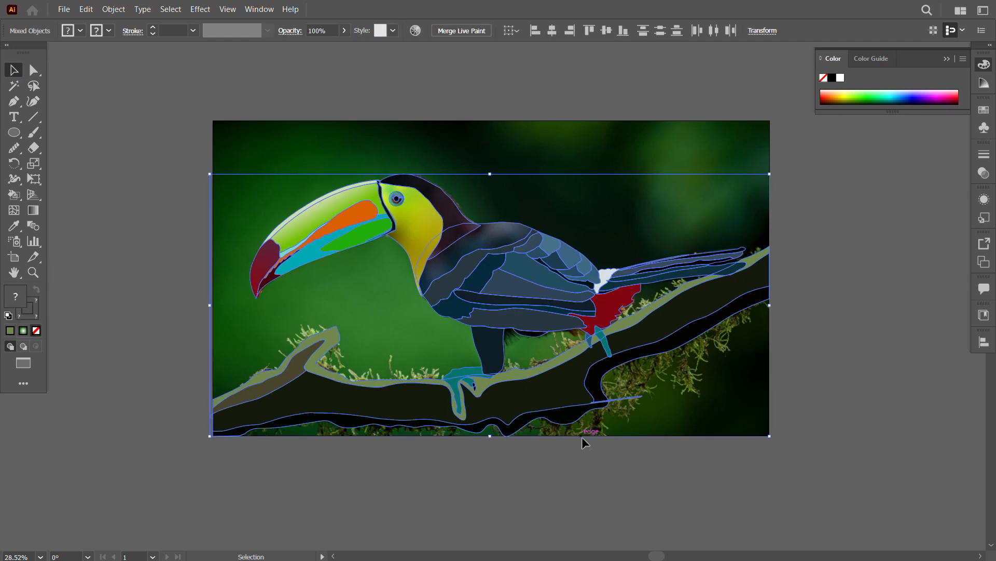
pyautogui.scroll(-3, 581, 439)
pyautogui.moveTo(497, 293); pyautogui.dragTo(381, 162)
pyautogui.click(555, 301)
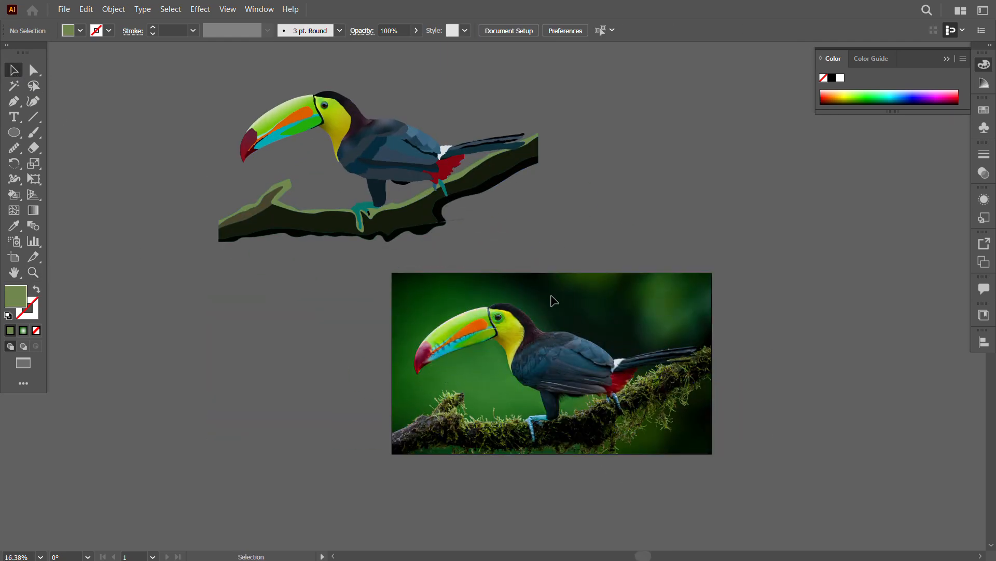
# Step: Unlock the reference photo and move it off the artboard to the upper right
pyautogui.hotkey('ctrl', 'alt', '2')
pyautogui.press('Delete')
pyautogui.hotkey('ctrl', 'z')
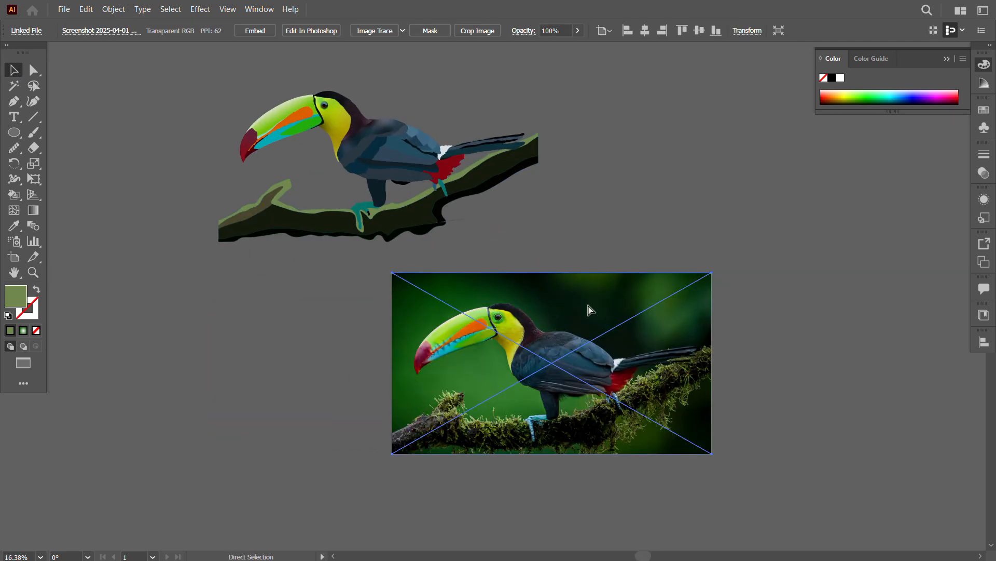
pyautogui.moveTo(587, 303); pyautogui.dragTo(785, 75)
# Step: Group the toucan and branch, place them on the artboard, and move the reference photo to the artboard's upper left
pyautogui.click(646, 303)
pyautogui.click(483, 179)
pyautogui.click(470, 234)
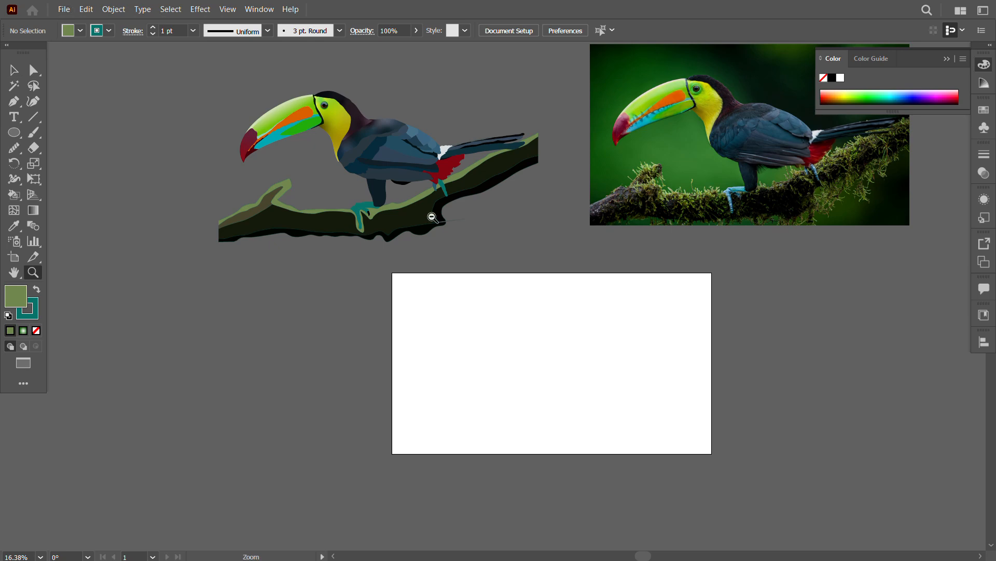
pyautogui.scroll(5, 432, 217)
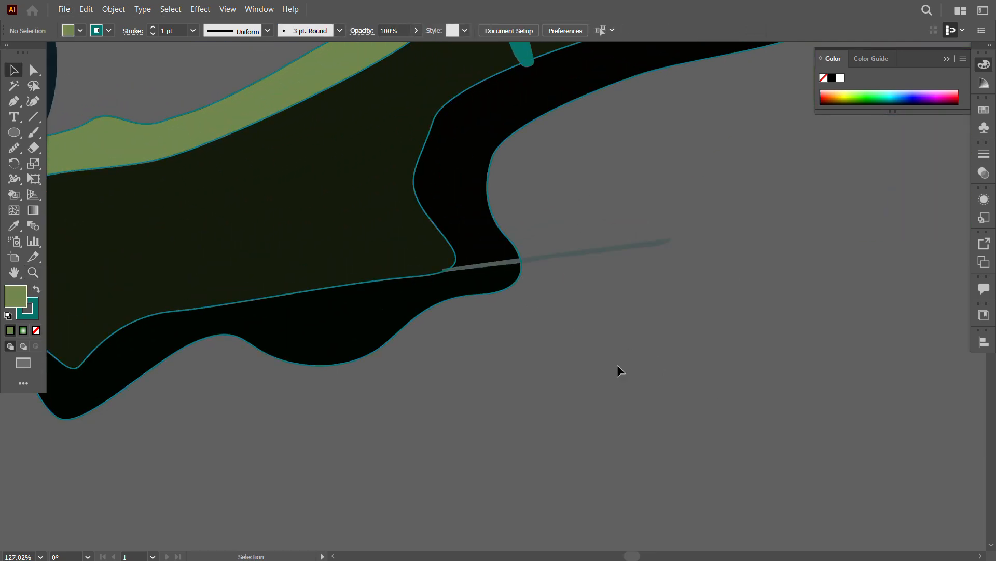
pyautogui.moveTo(673, 404); pyautogui.dragTo(475, 243)
pyautogui.moveTo(471, 204); pyautogui.dragTo(612, 296)
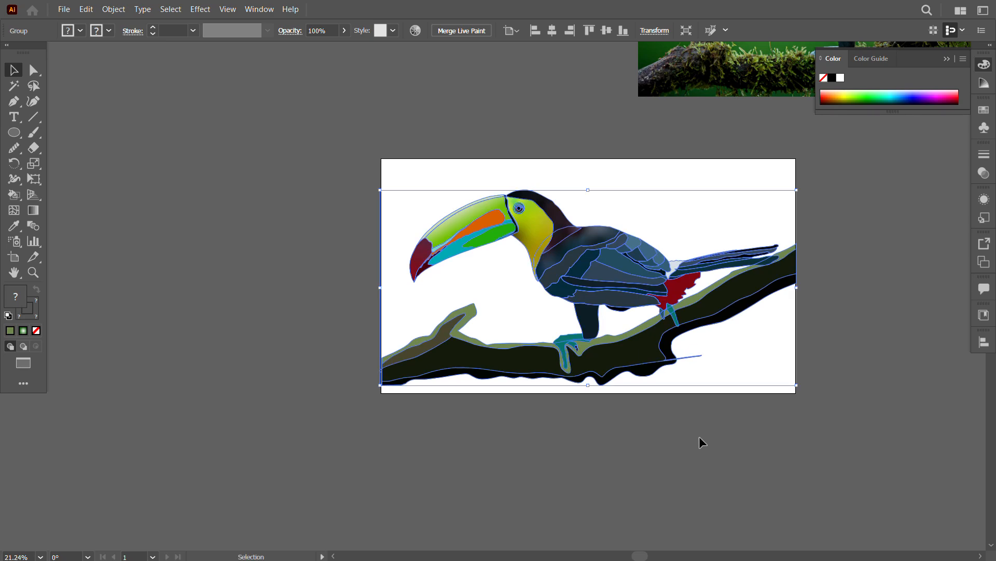
pyautogui.scroll(-2, 663, 412)
pyautogui.click(215, 300)
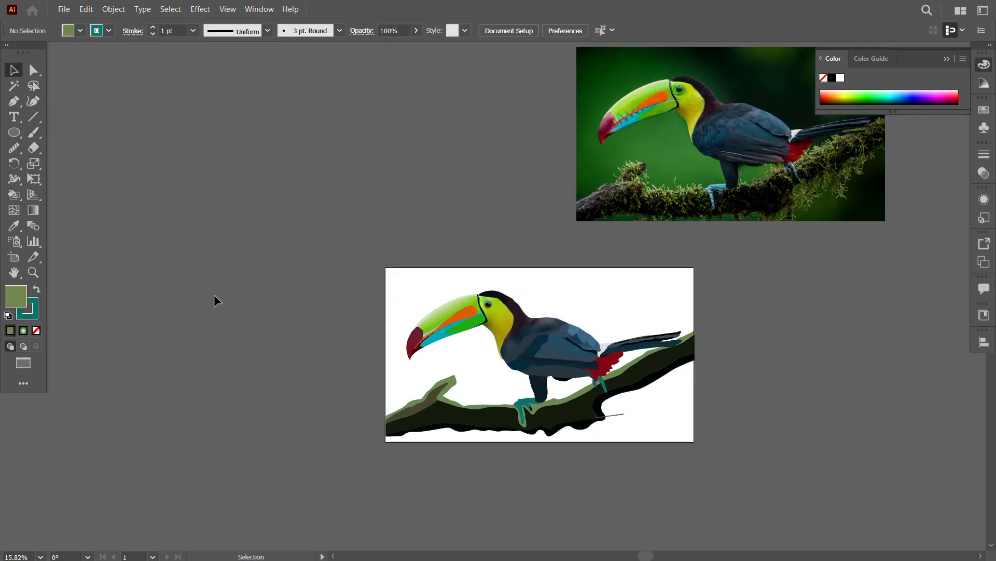
pyautogui.moveTo(698, 166); pyautogui.dragTo(213, 173)
# Step: Draw a rectangle covering the whole artboard and send it behind the toucan and branch
pyautogui.click(14, 132)
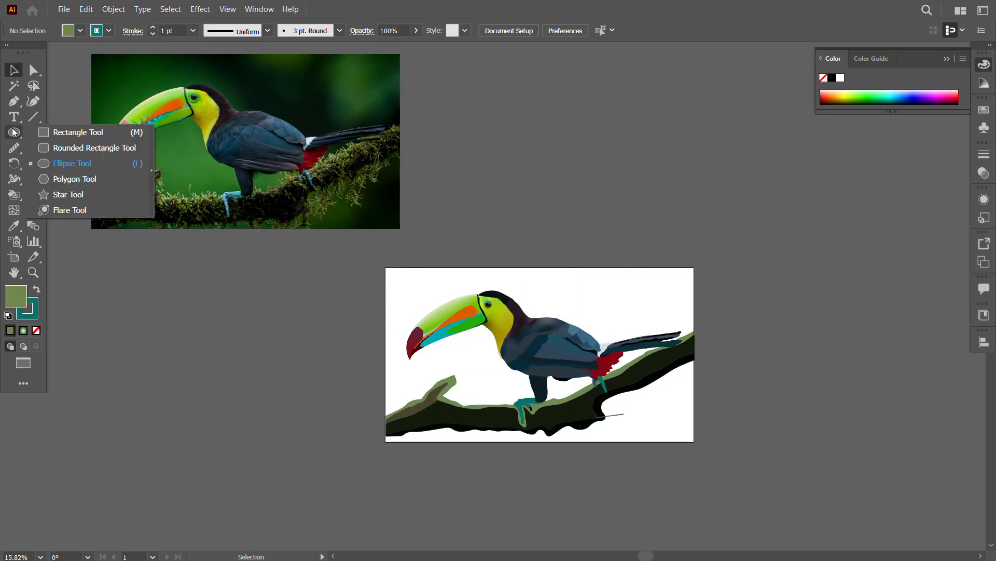
pyautogui.click(78, 132)
pyautogui.moveTo(385, 268)
pyautogui.mouseDown()
pyautogui.moveTo(680, 458)
pyautogui.moveTo(694, 442)
pyautogui.mouseUp()
pyautogui.press('v')
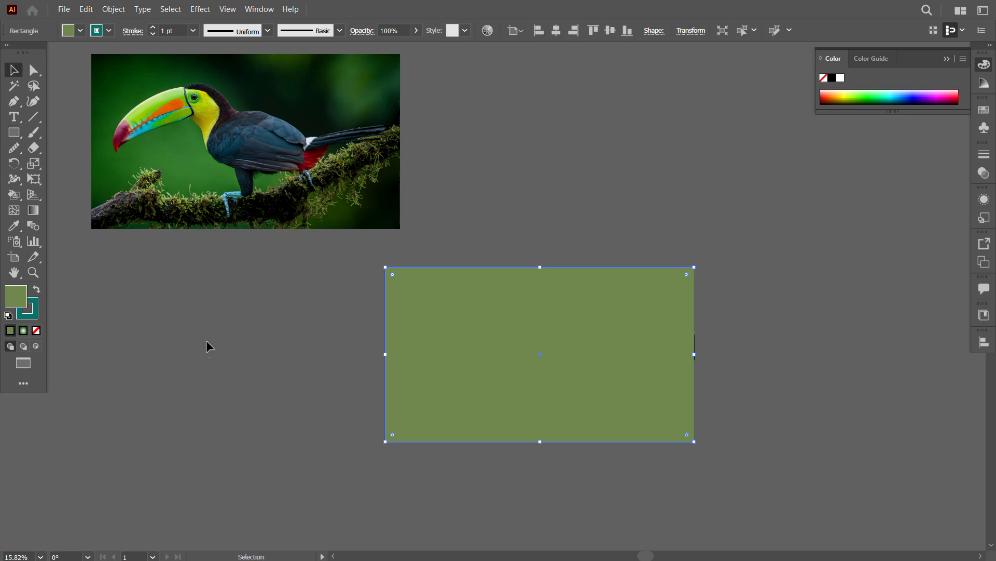
pyautogui.moveTo(207, 343); pyautogui.dragTo(277, 355)
pyautogui.hotkey('ctrl', 'shift', '[')
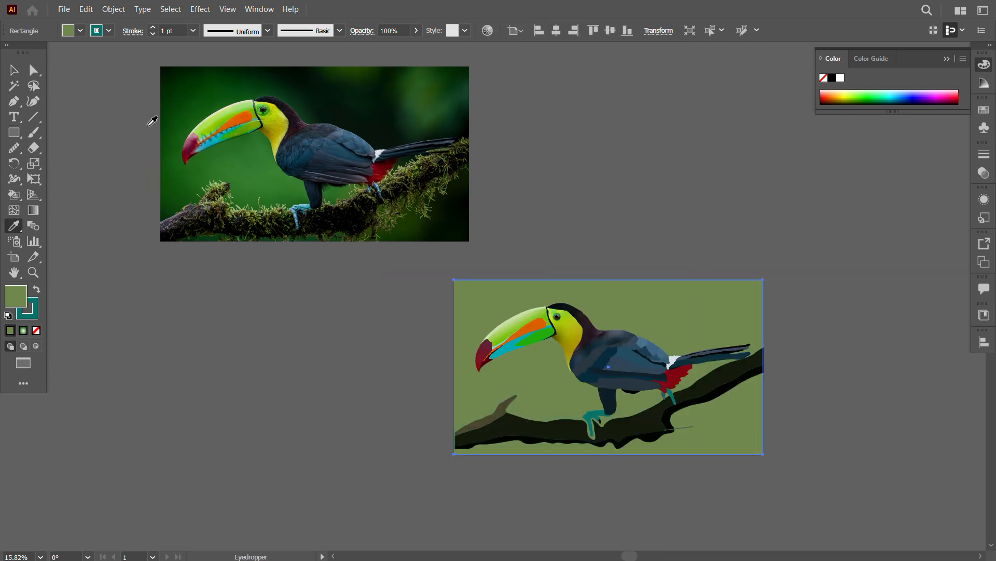
# Step: Fill the background rectangle with dark green sampled from the photo and change the fill to a freeform gradient
pyautogui.click(164, 123)
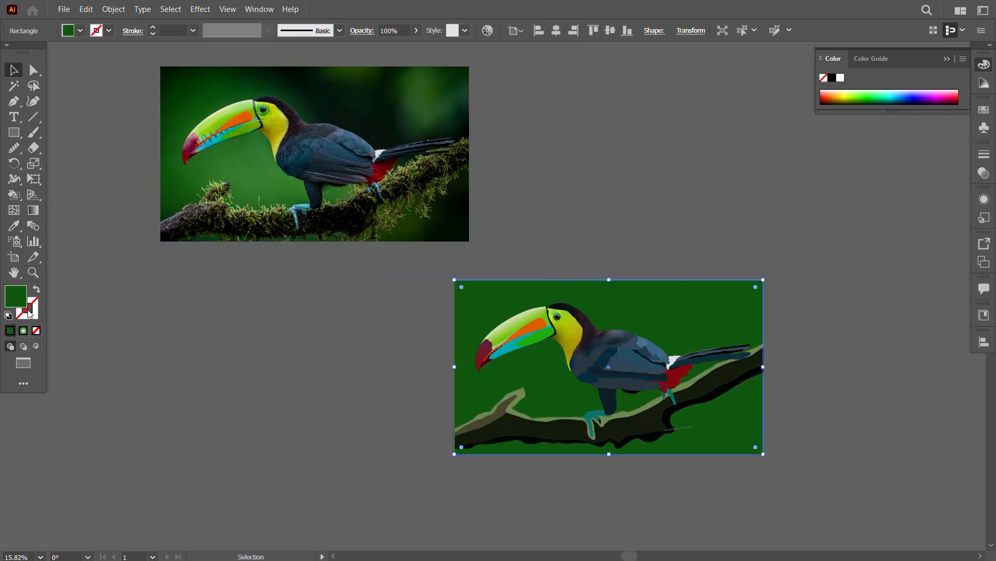
pyautogui.click(22, 330)
pyautogui.click(907, 210)
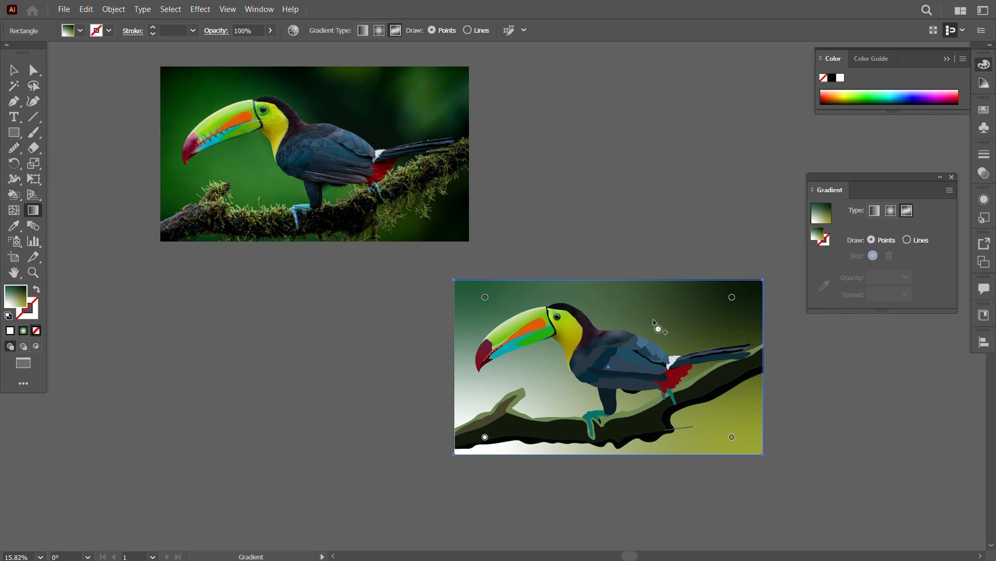
# Step: Recolour the four freeform-gradient stops of the background with greens and near-black sampled from the matching areas of the photo
pyautogui.click(485, 296)
pyautogui.click(824, 285)
pyautogui.click(193, 83)
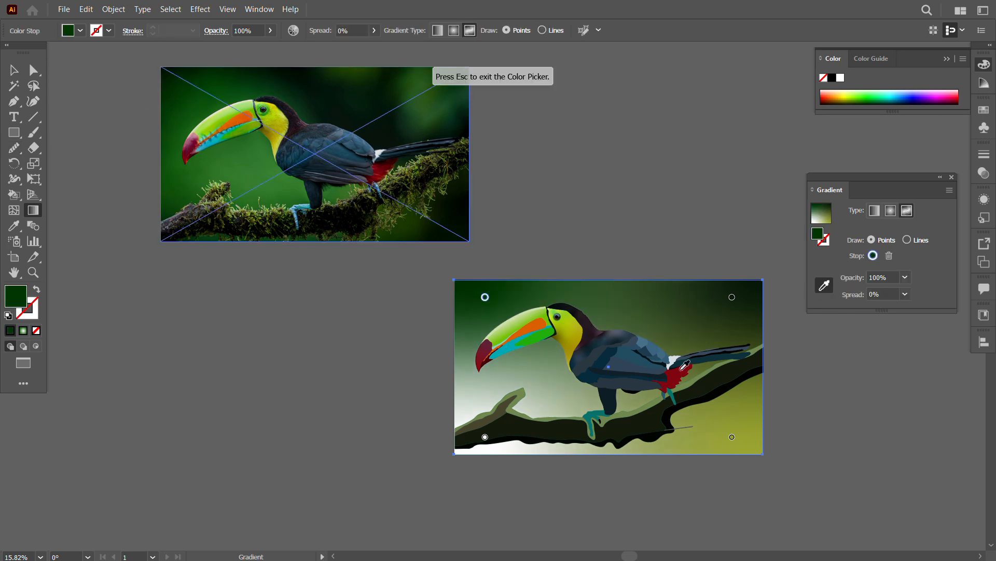
pyautogui.click(384, 121)
pyautogui.click(193, 197)
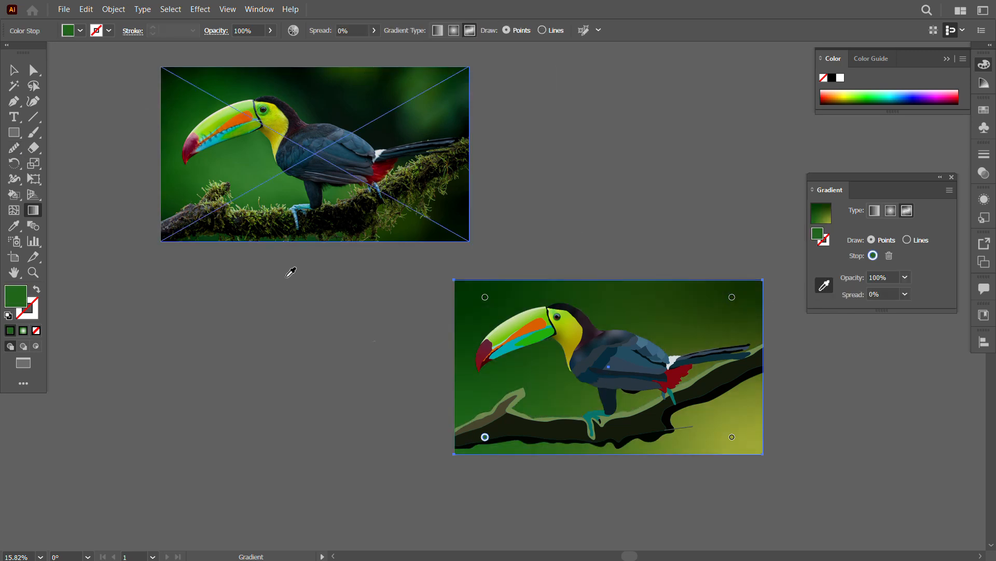
pyautogui.click(732, 437)
pyautogui.click(387, 235)
pyautogui.click(10, 76)
pyautogui.click(191, 323)
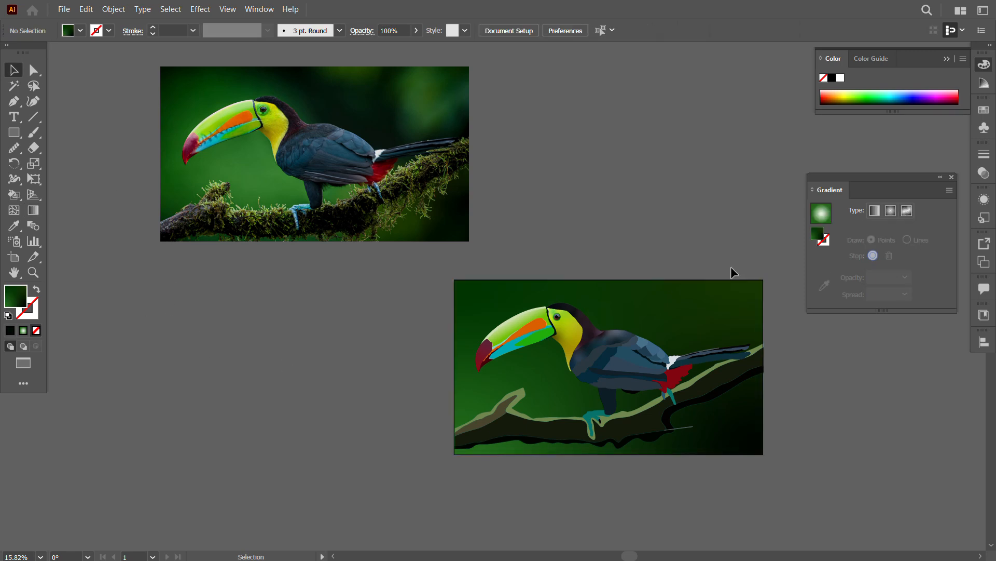
# Step: Put away the gradient settings and delete the reference photo beside the artboard
pyautogui.click(939, 177)
pyautogui.click(829, 177)
pyautogui.click(387, 155)
pyautogui.press('Delete')
pyautogui.hotkey('ctrl', '0')
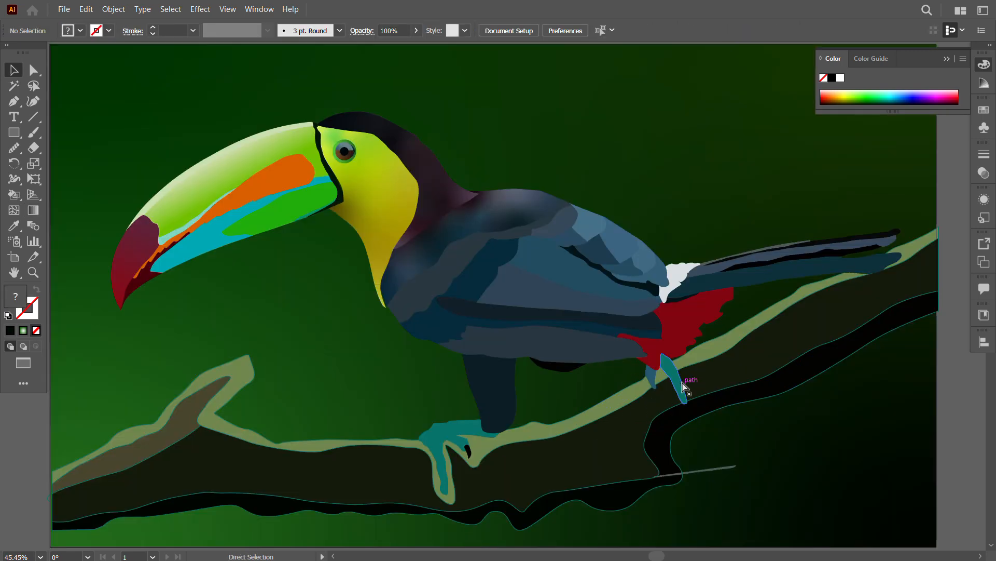
pyautogui.click(447, 111)
pyautogui.click(200, 9)
pyautogui.moveTo(259, 244)
pyautogui.click(375, 264)
pyautogui.moveTo(610, 234); pyautogui.dragTo(677, 235)
pyautogui.click(699, 263)
# Step: Apply a Gaussian Blur with a radius of about 9.6 pixels to the background rectangle
pyautogui.click(201, 10)
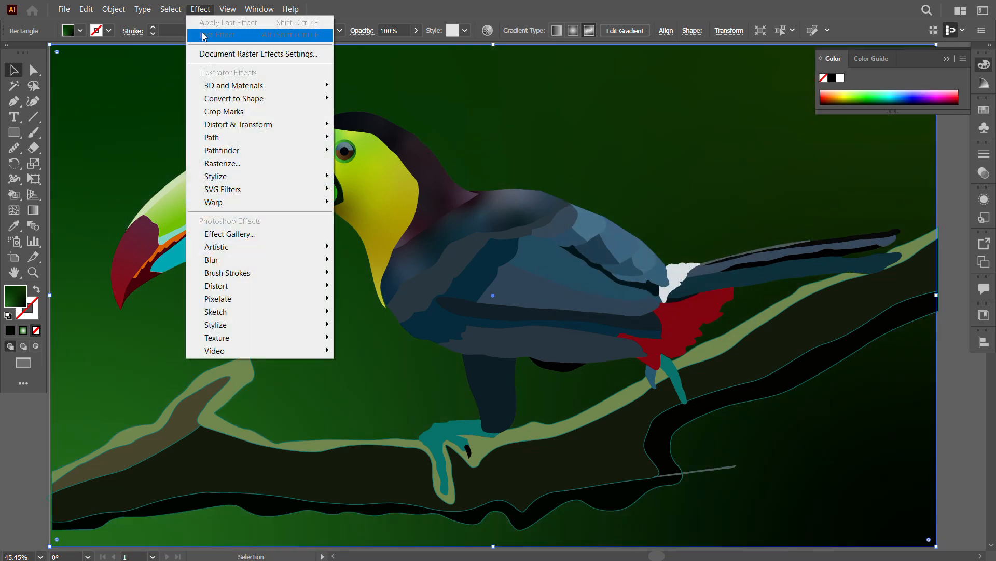
pyautogui.moveTo(249, 261)
pyautogui.click(375, 262)
pyautogui.moveTo(606, 234); pyautogui.dragTo(637, 235)
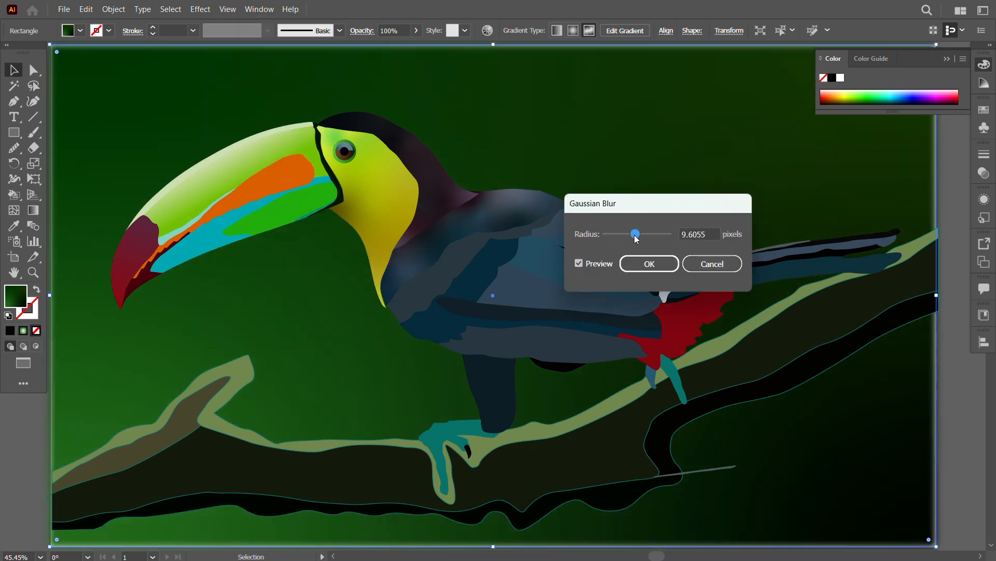
pyautogui.click(648, 264)
pyautogui.hotkey('ctrl', '0')
pyautogui.click(121, 125)
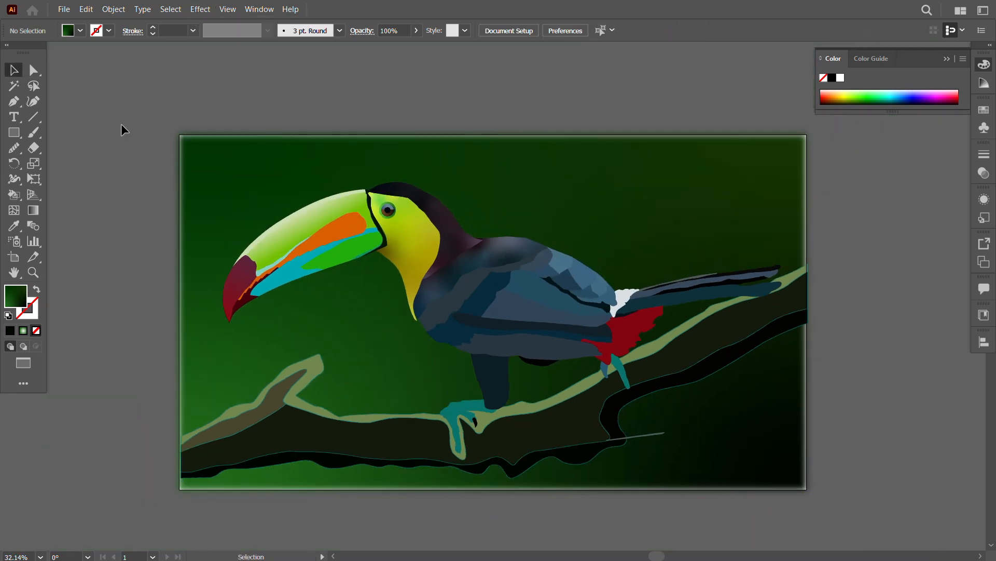
# Step: Draw a rectangle over the artwork, spanning the artboard from its upper-left to its lower-right corner
pyautogui.click(13, 132)
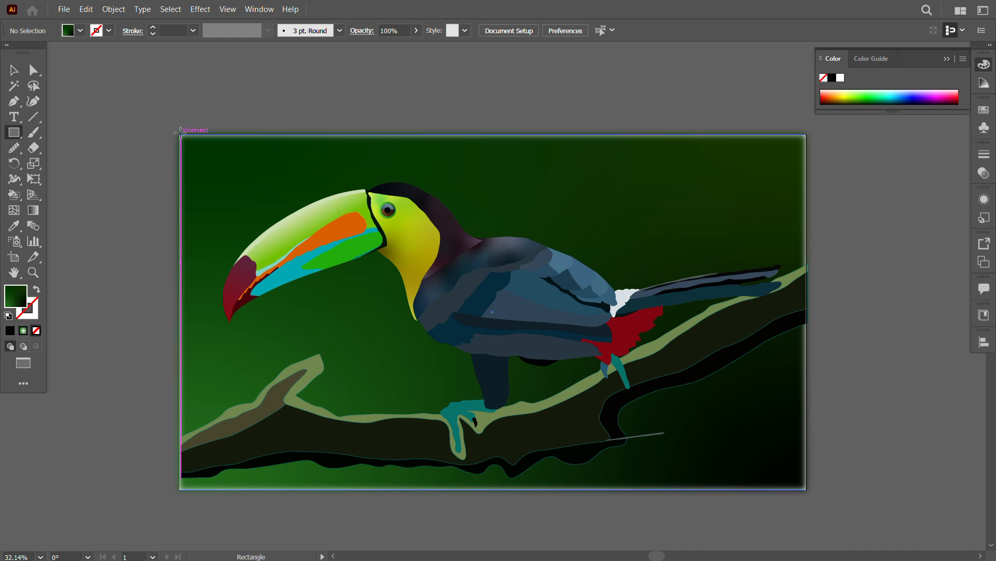
pyautogui.moveTo(180, 135); pyautogui.dragTo(806, 489)
pyautogui.press('v')
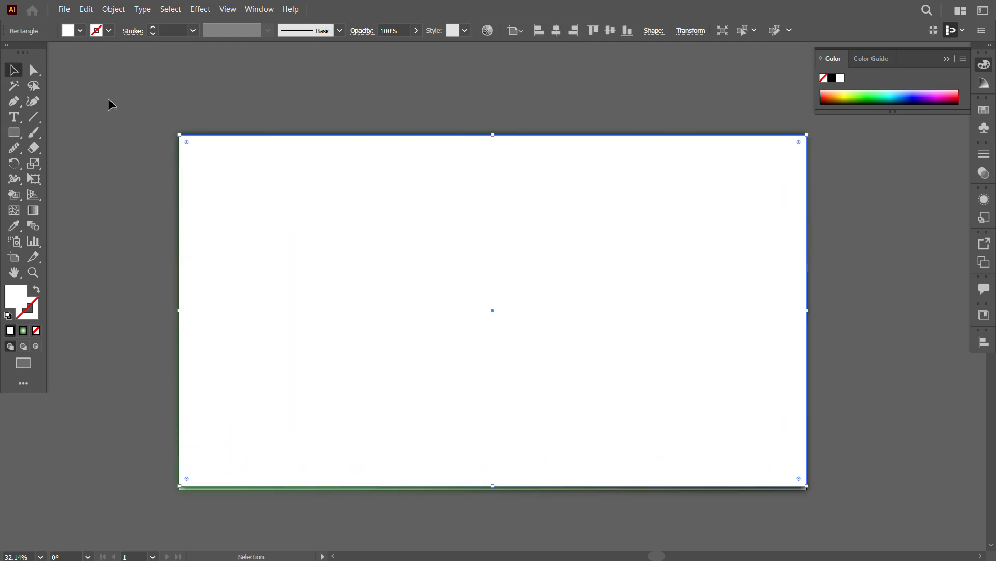
pyautogui.hotkey('ctrl', 'a')
pyautogui.hotkey('ctrl', '7')
pyautogui.hotkey('ctrl', 'z')
# Step: Extend the covering rectangle's bottom edge to the artboard's lower edge and use it as a clipping mask for all the artwork
pyautogui.click(486, 485)
pyautogui.moveTo(492, 485); pyautogui.dragTo(493, 490)
pyautogui.click(483, 511)
pyautogui.hotkey('ctrl', 'a')
pyautogui.rightClick(452, 291)
pyautogui.click(511, 191)
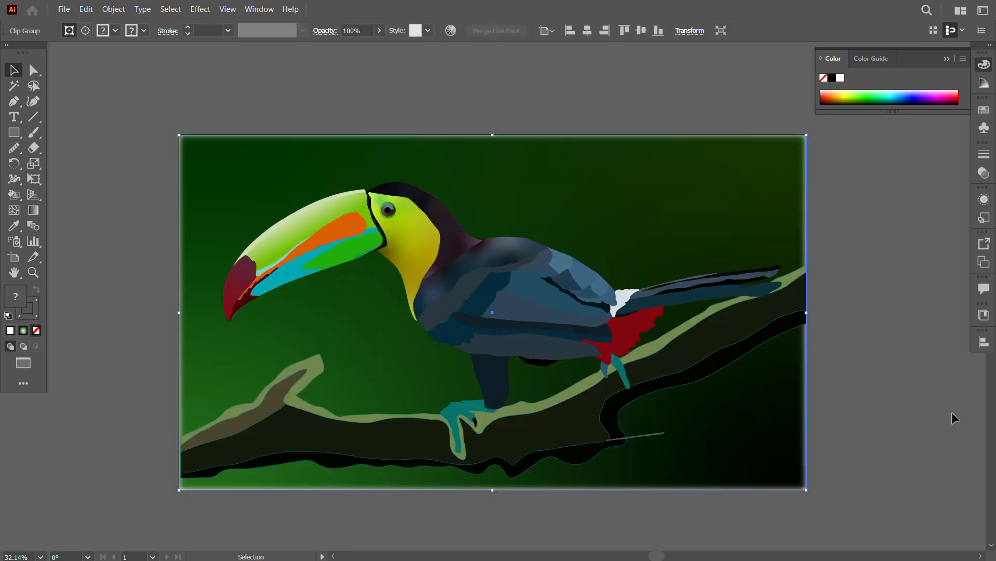